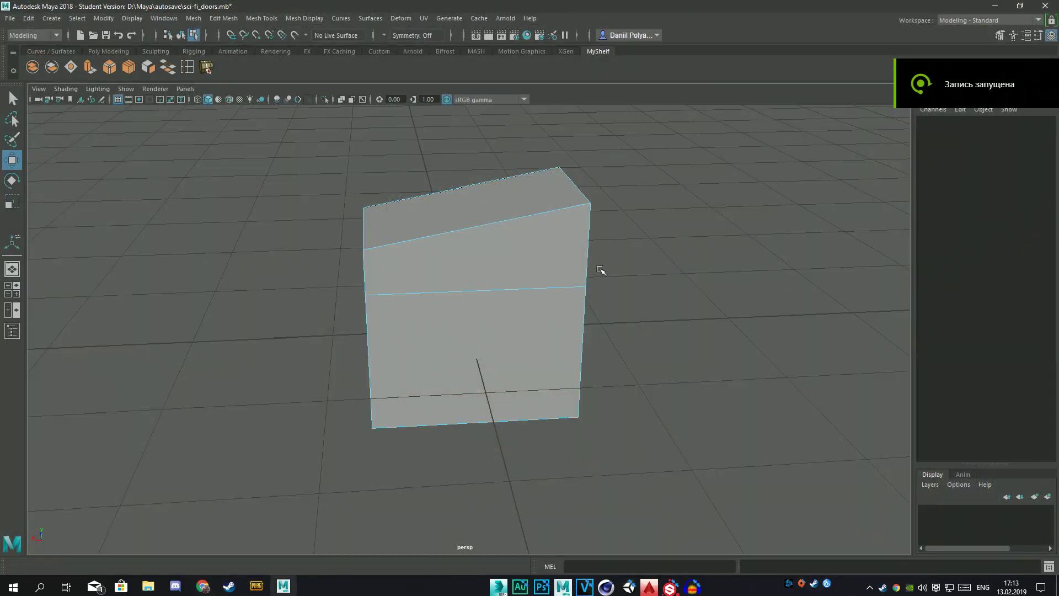
Step: Extrude the cube's top face and slide its two top vertices sideways along X
left_click(480, 193)
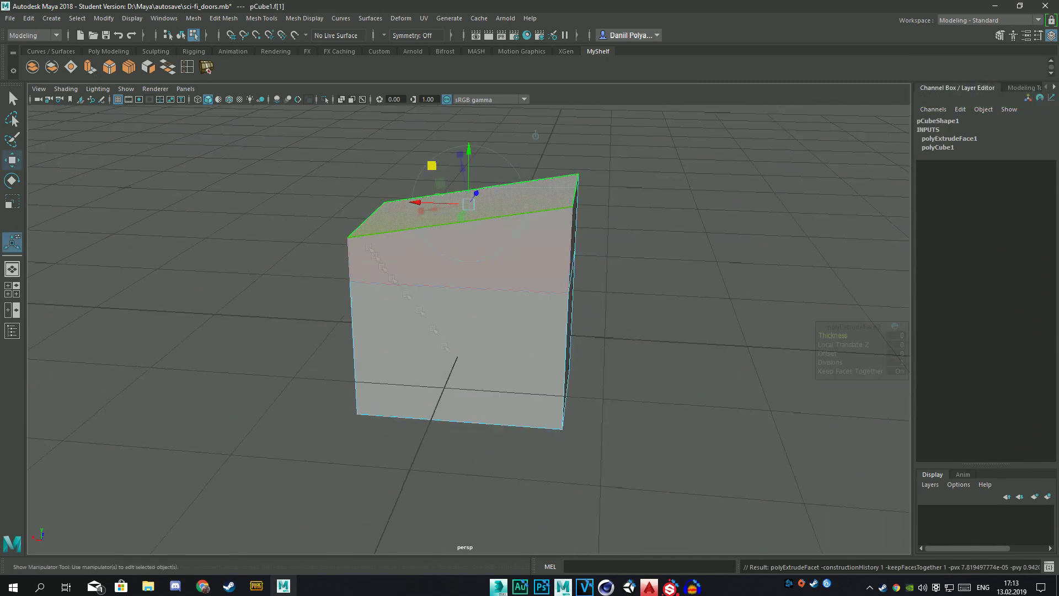
key("ctrl+e")
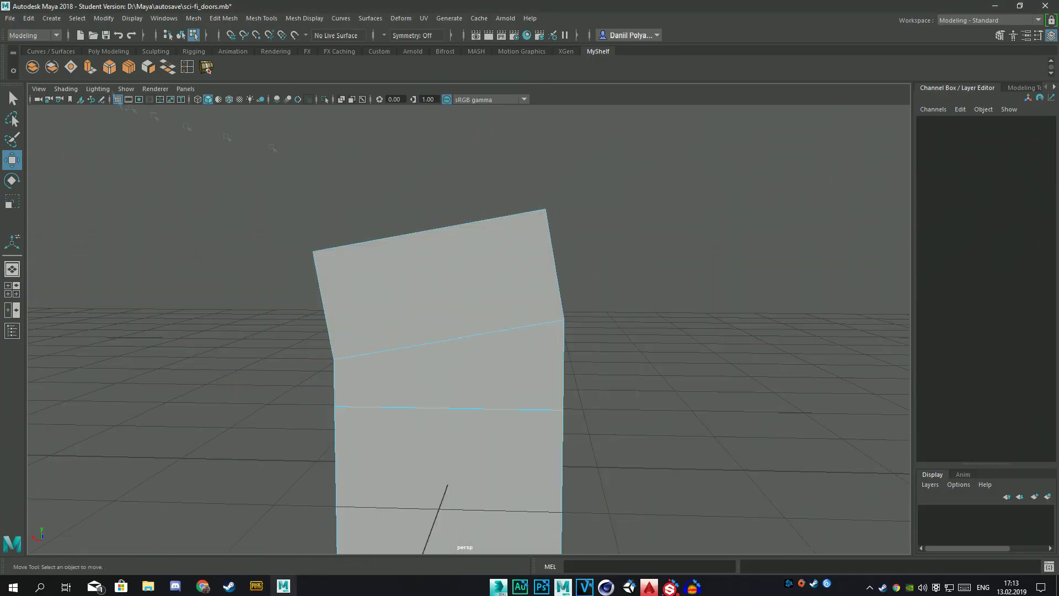
right_click_drag(338, 267, 243, 265)
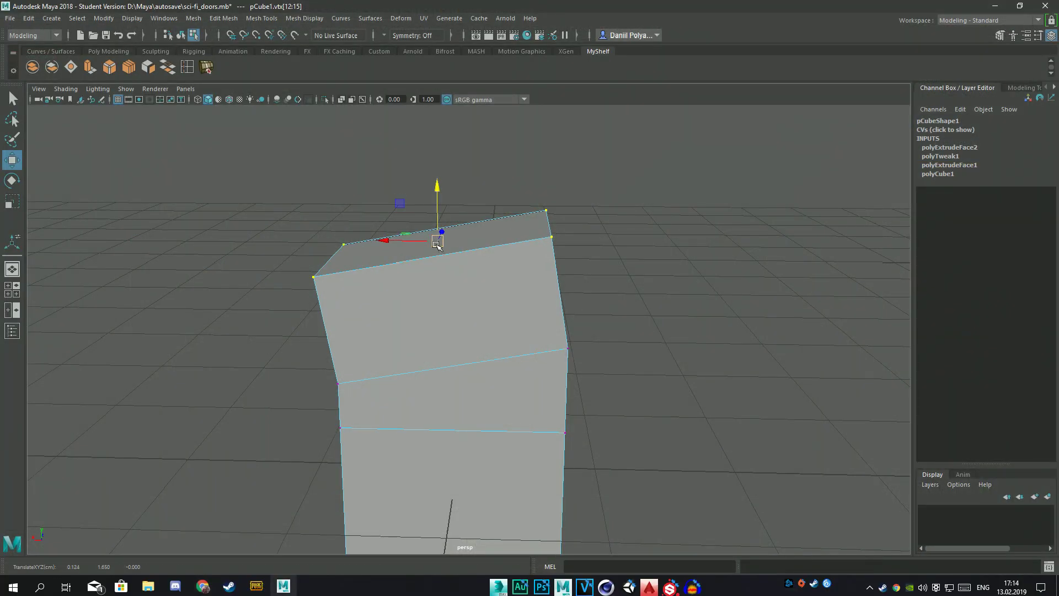
left_click_drag(414, 249, 408, 242)
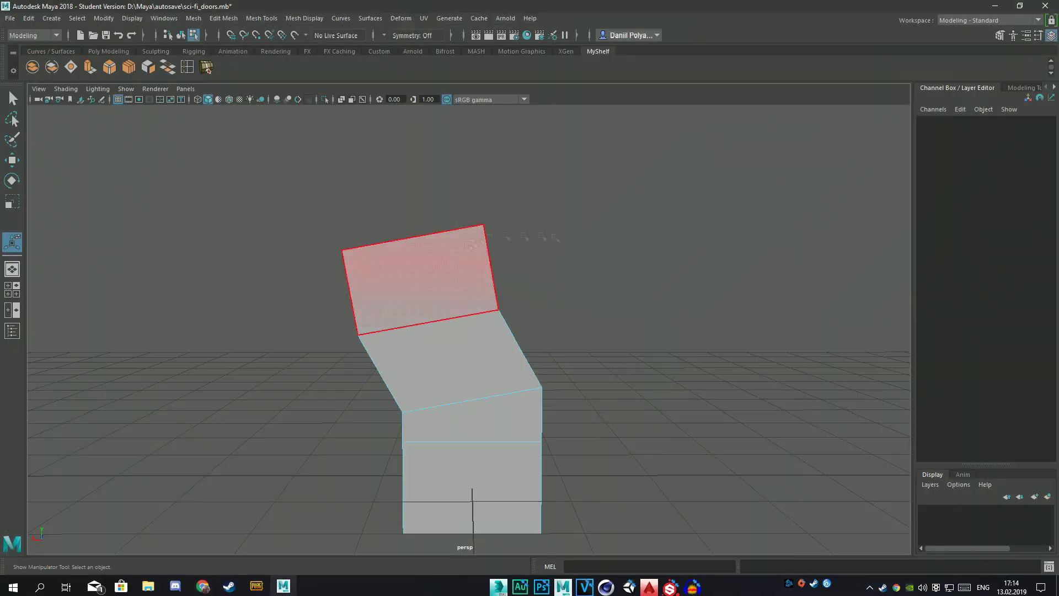
left_click_drag(306, 264, 480, 224)
key("w")
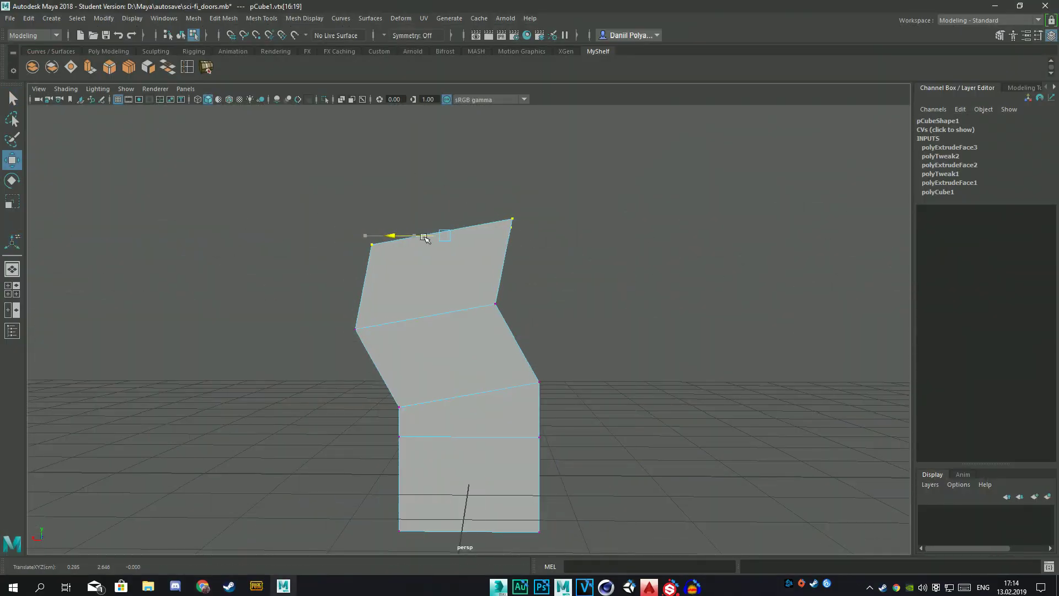
mouse_move(385, 236)
left_mouse_down()
mouse_move(428, 239)
mouse_move(408, 232)
left_mouse_up()
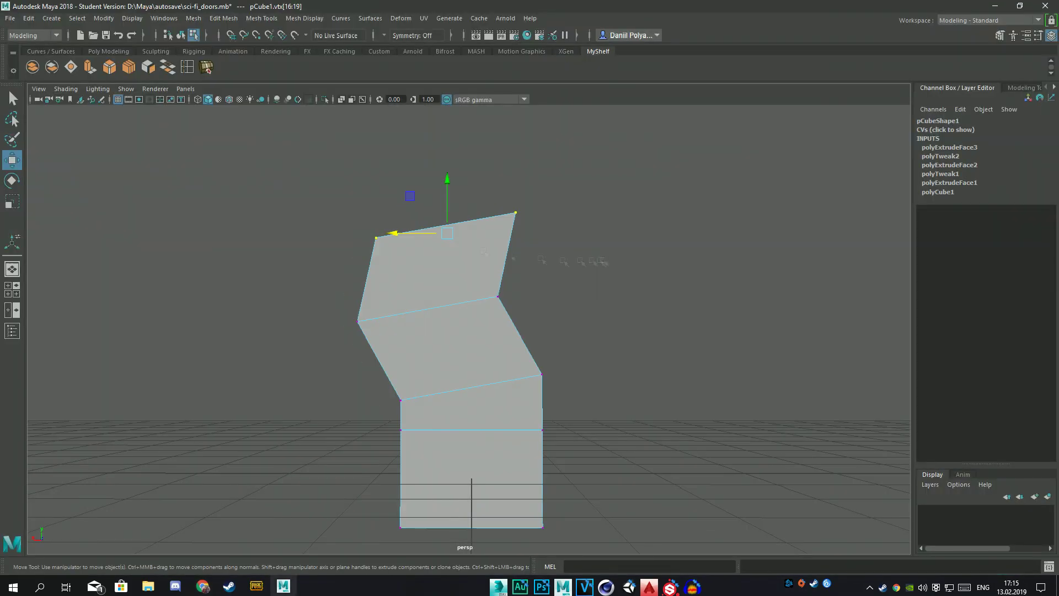
Step: Check the bent column in a side orthographic view, then return to perspective
key("space")
mouse_move(548, 294)
left_mouse_down()
mouse_move(576, 294)
mouse_move(519, 313)
left_mouse_up()
key("space")
key("space")
scroll(469, 281, "up", 3)
scroll(441, 243, "up", 2)
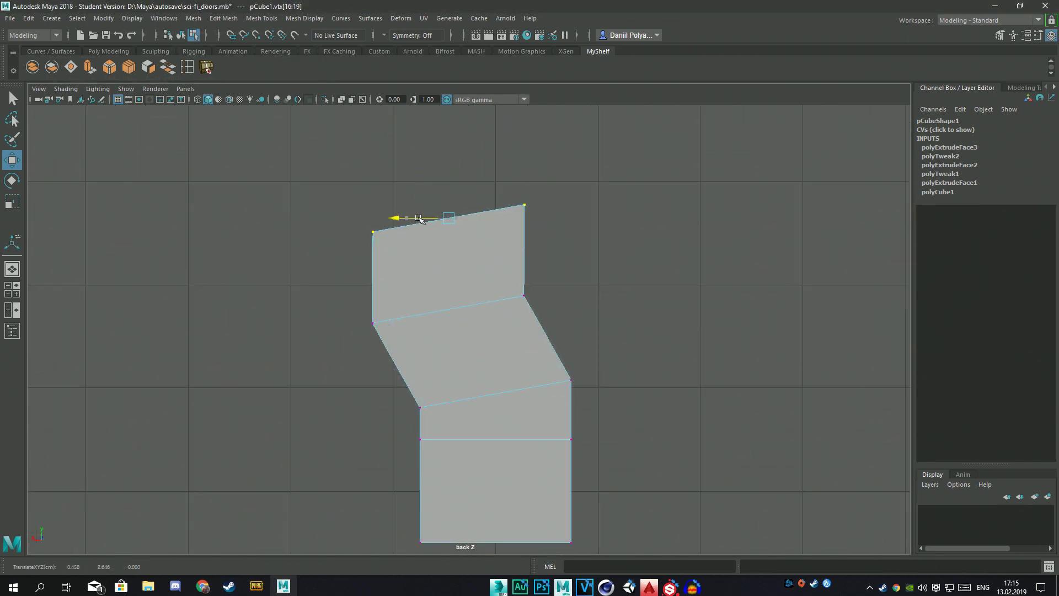
middle_click_drag(552, 197, 551, 249, "alt")
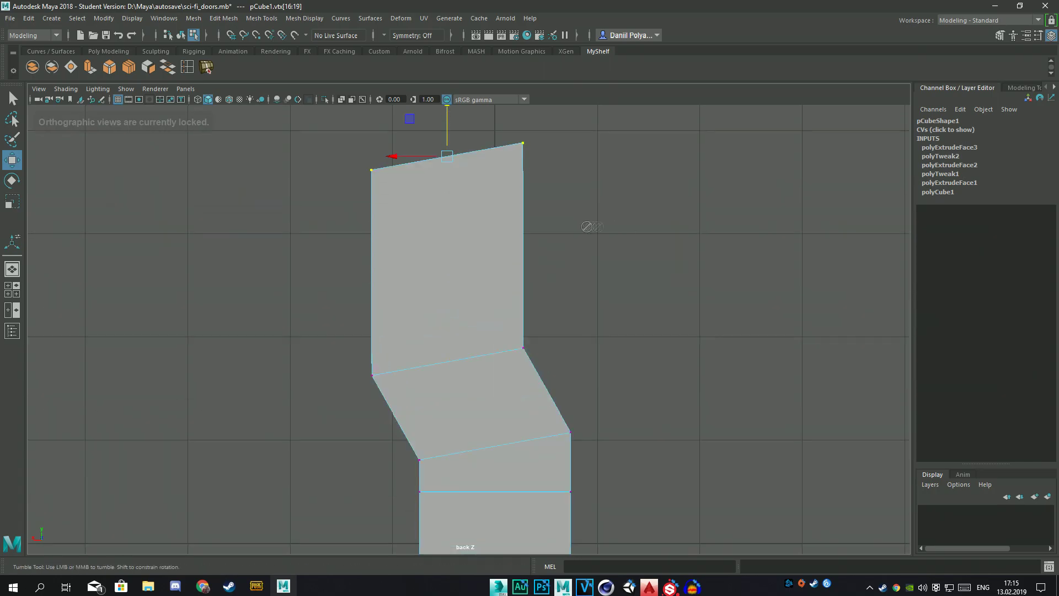
scroll(579, 230, "down", 5)
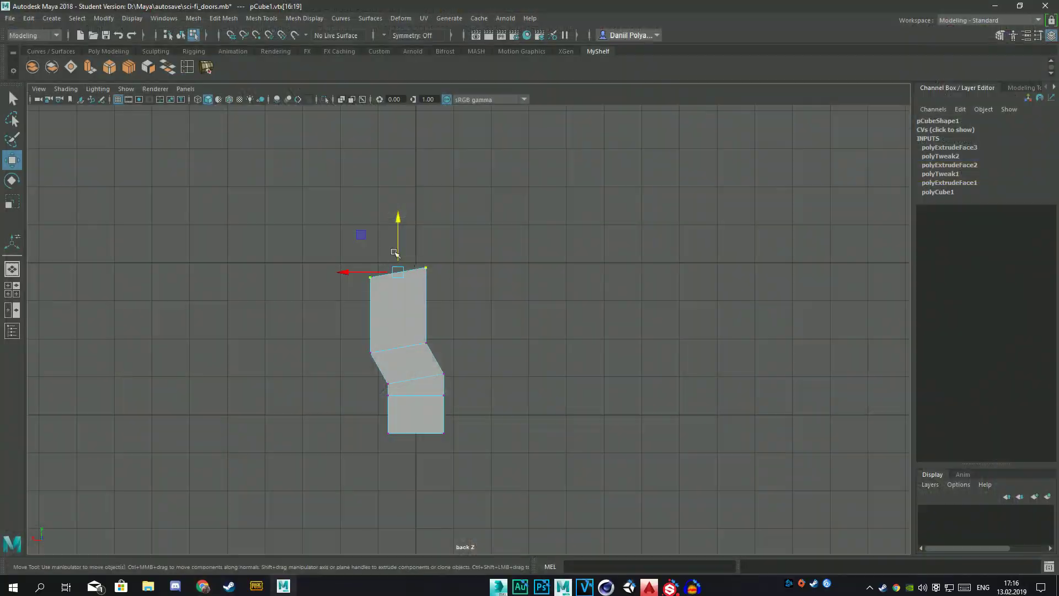
scroll(324, 256, "up", 2)
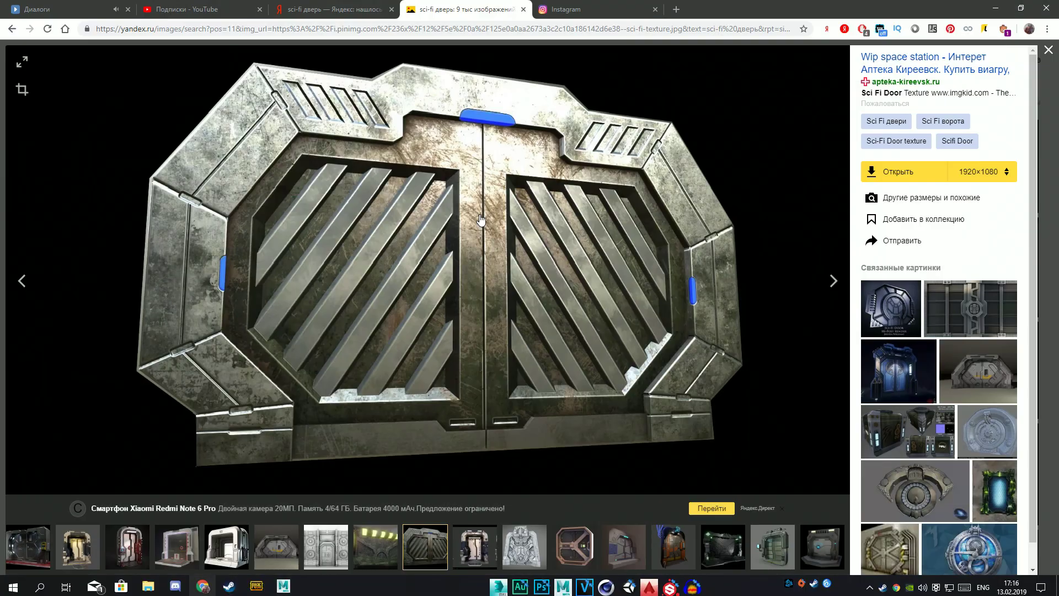
middle_click_drag(328, 173, 308, 210, "alt")
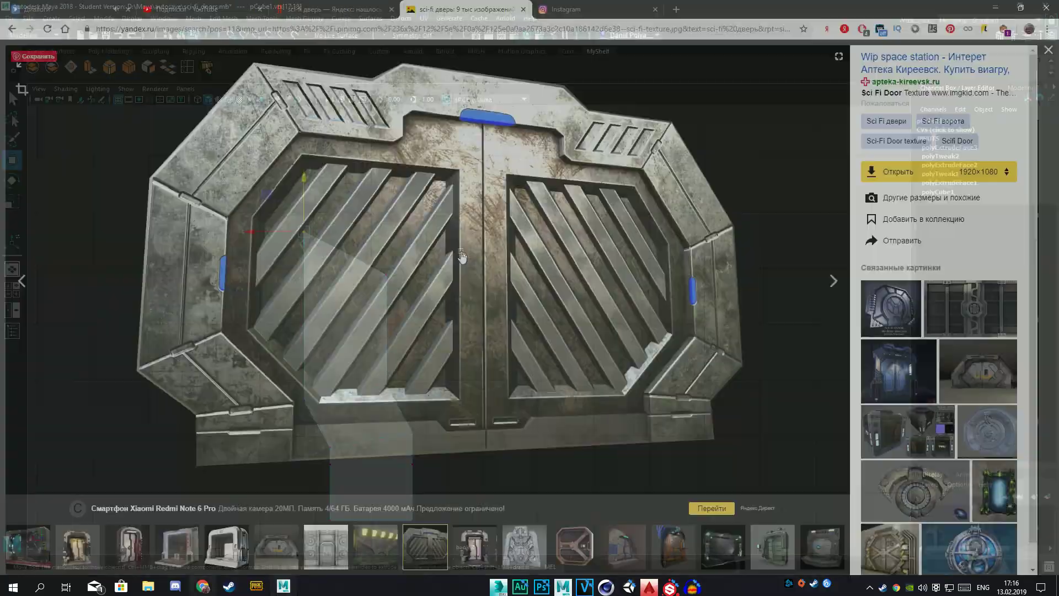
key("space")
left_click_drag(425, 275, 386, 276)
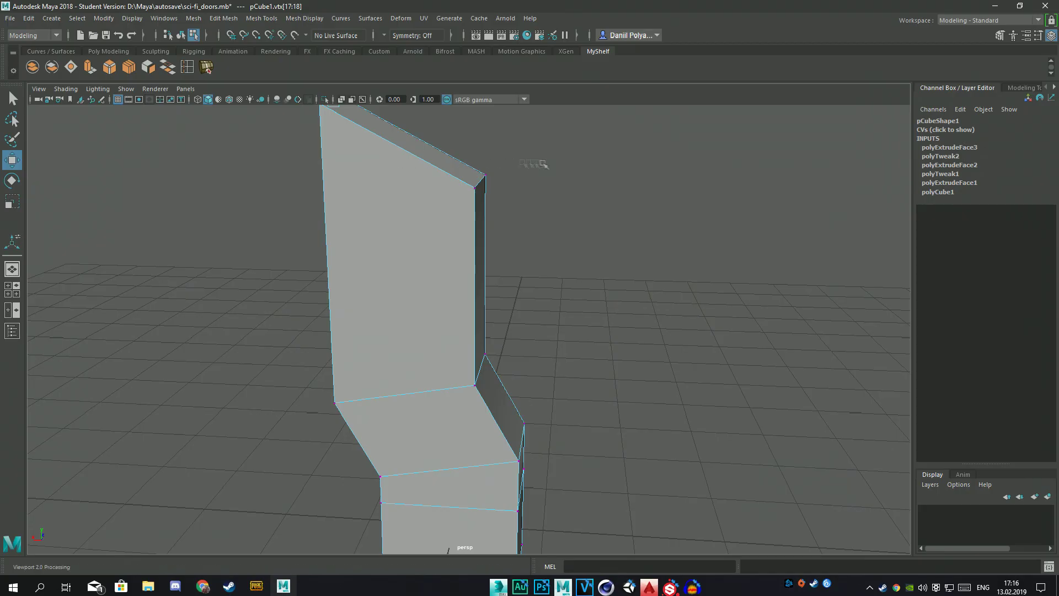
Step: Extrude the column's top face again with thickness 1.5
left_click(425, 197)
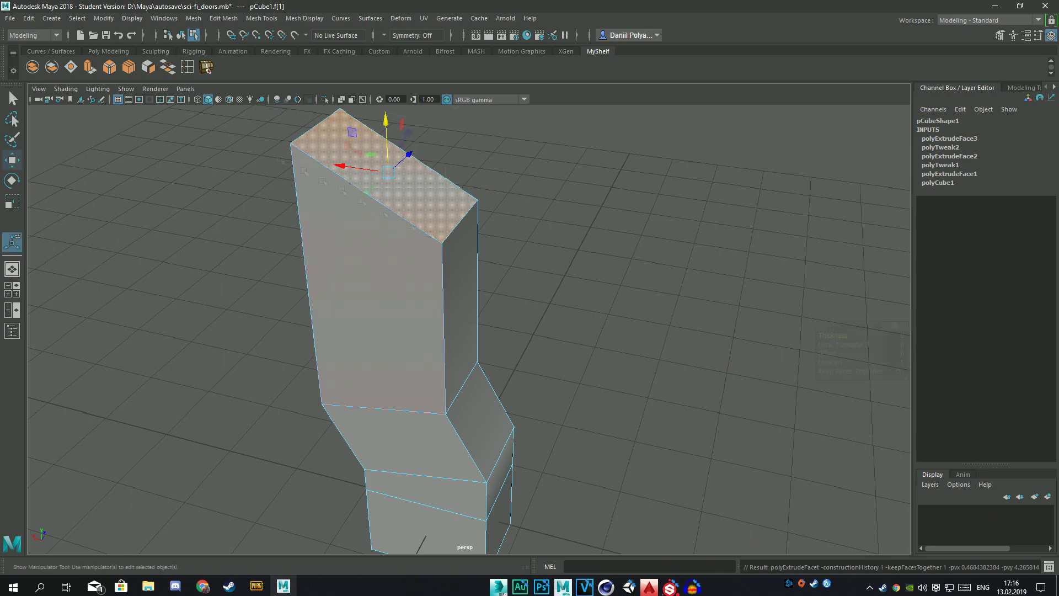
key("ctrl+e")
middle_click_drag(679, 231, 712, 230)
mouse_move(629, 220)
left_mouse_down("alt")
mouse_move(542, 213)
mouse_move(554, 218)
left_mouse_up("alt")
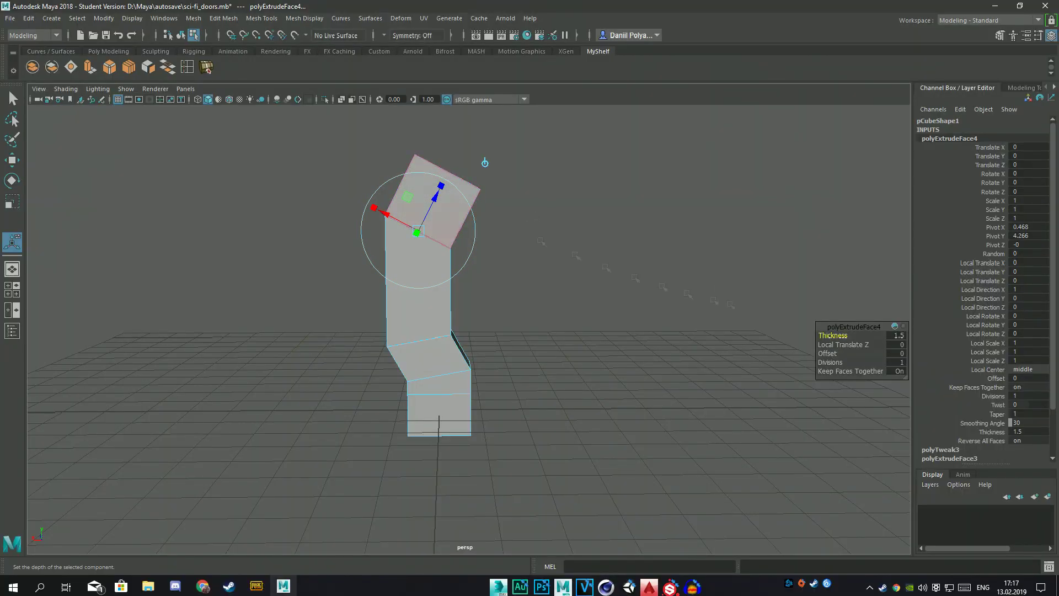
left_click(731, 304)
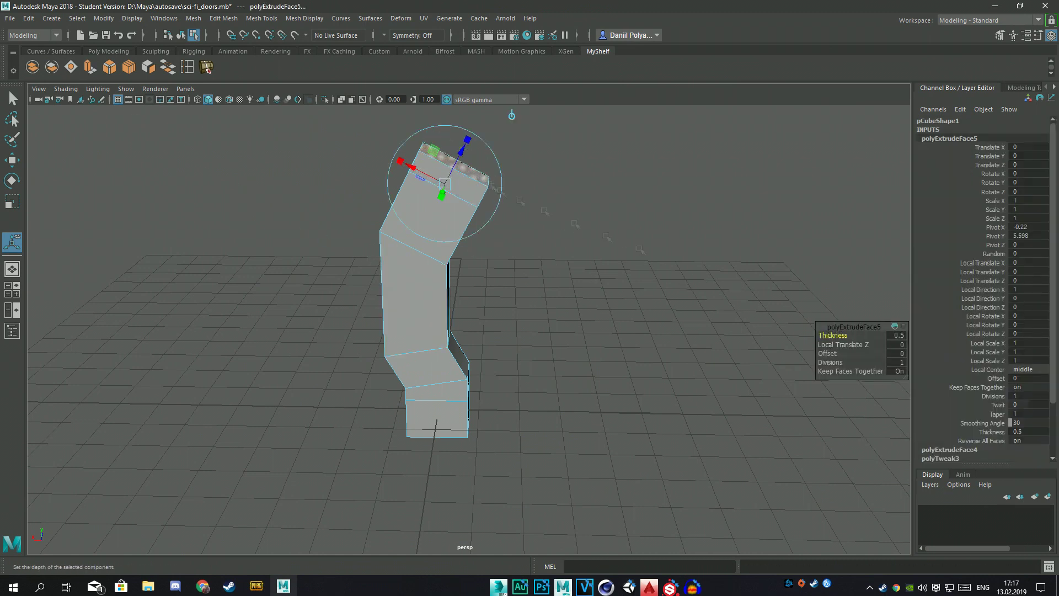
key("q")
left_click(539, 193)
Step: Select the top-end vertices and angle them to bend the section over
left_click(493, 172)
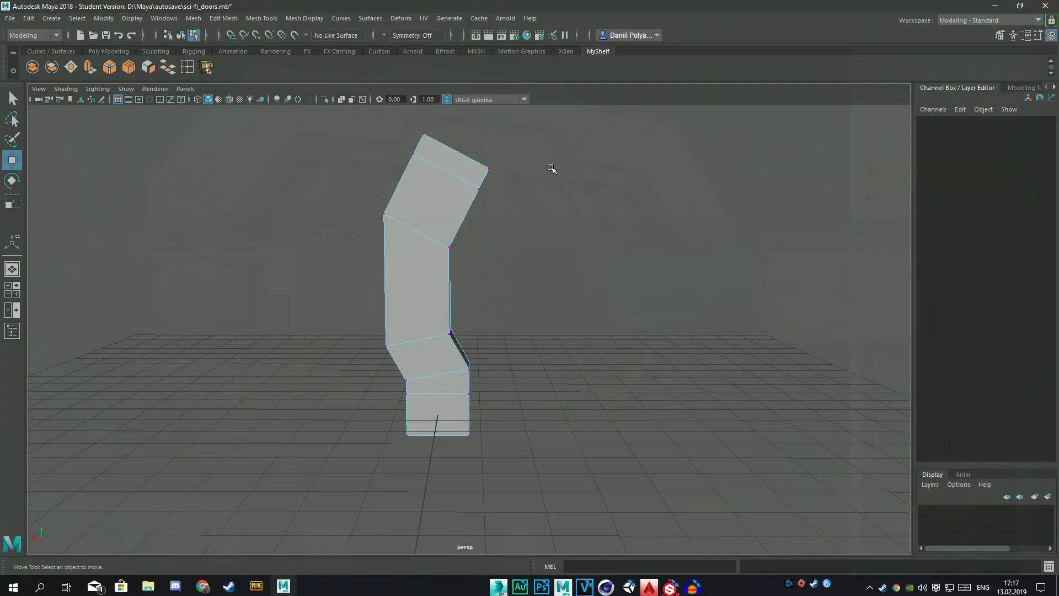
left_click_drag(552, 168, 509, 337, "alt")
left_click_drag(435, 134, 436, 135)
left_click(532, 246)
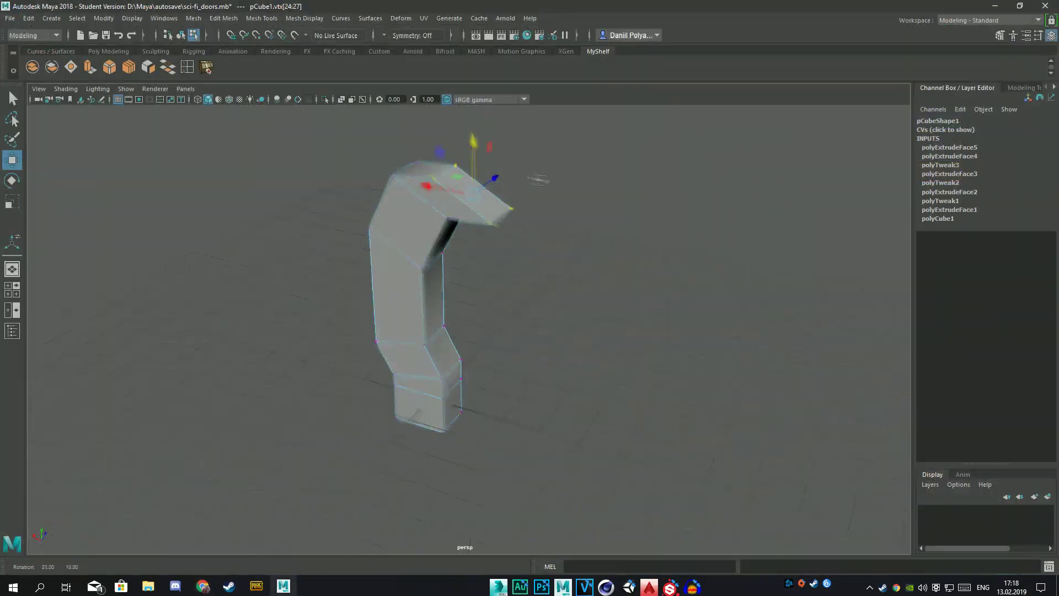
left_click_drag(490, 135, 591, 185, "alt")
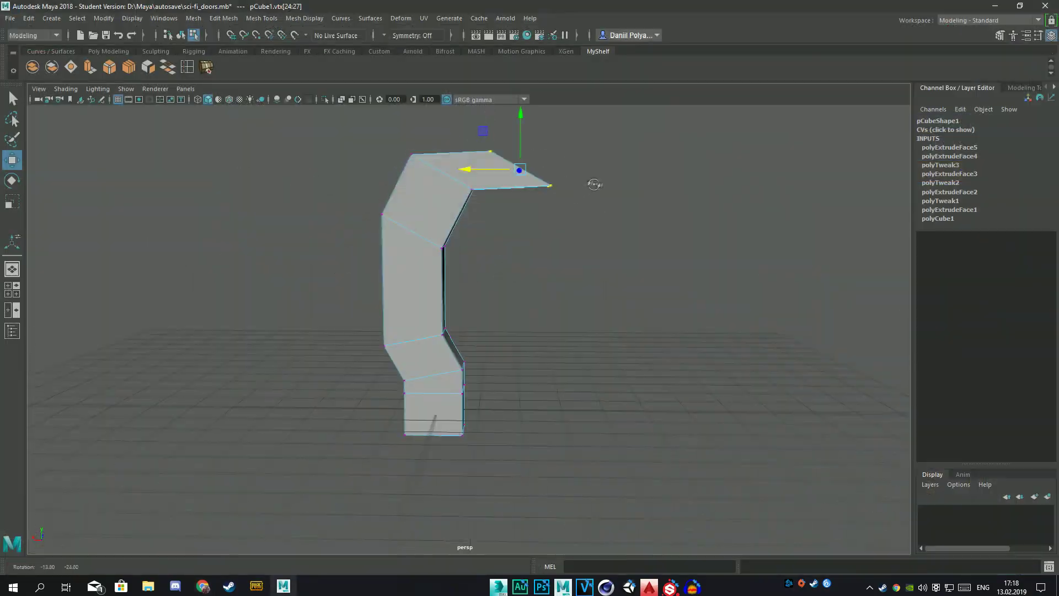
left_click_drag(495, 183, 598, 195, "alt")
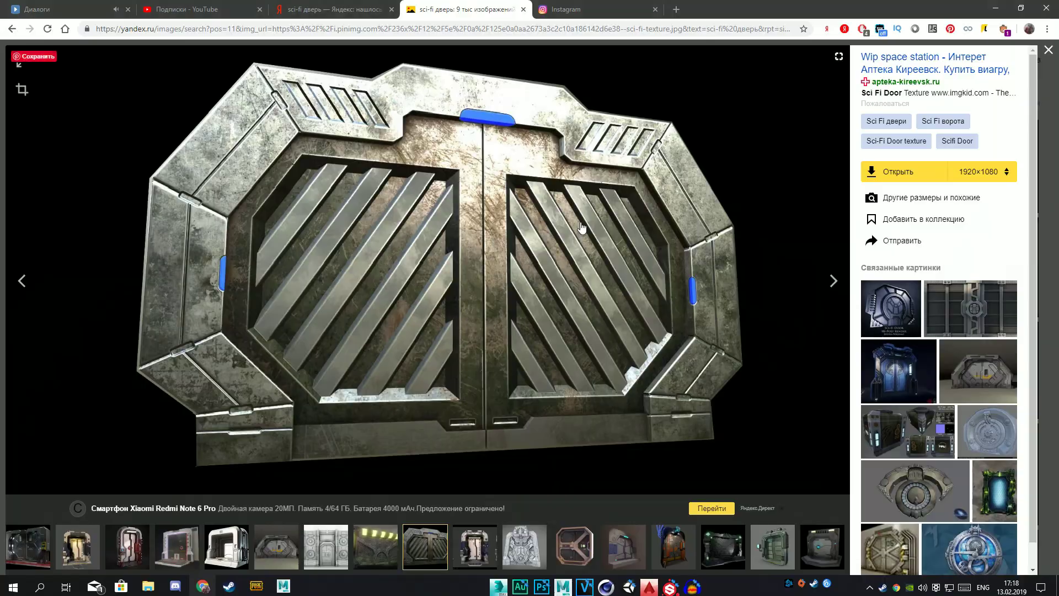
Step: Join the bottom-edge vertices with a new edge using Edit Mesh > Connect
left_click(629, 191)
left_click_drag(619, 189, 592, 164, "alt")
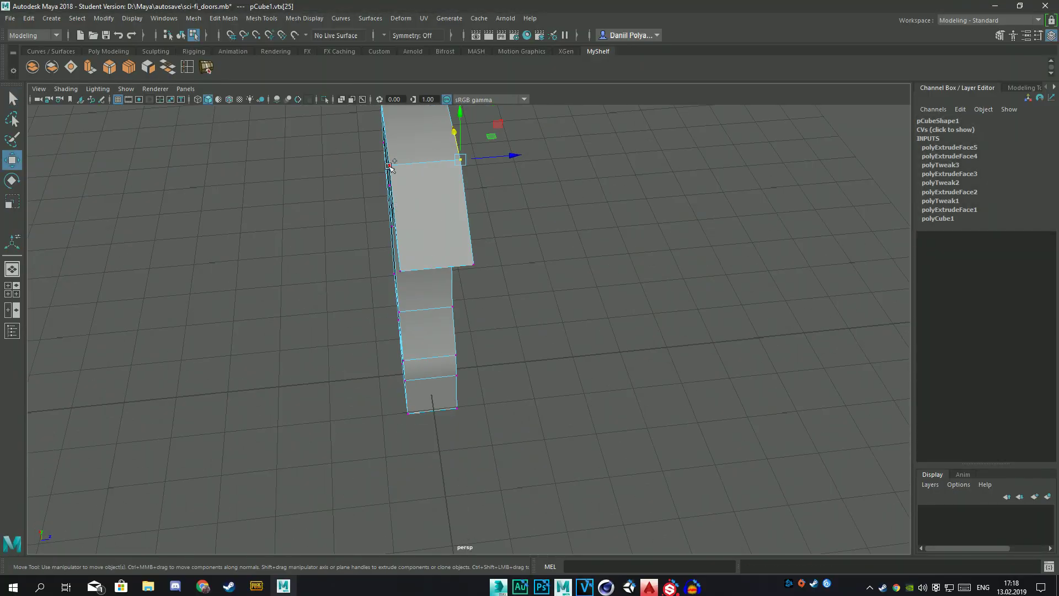
left_click_drag(478, 276, 394, 261)
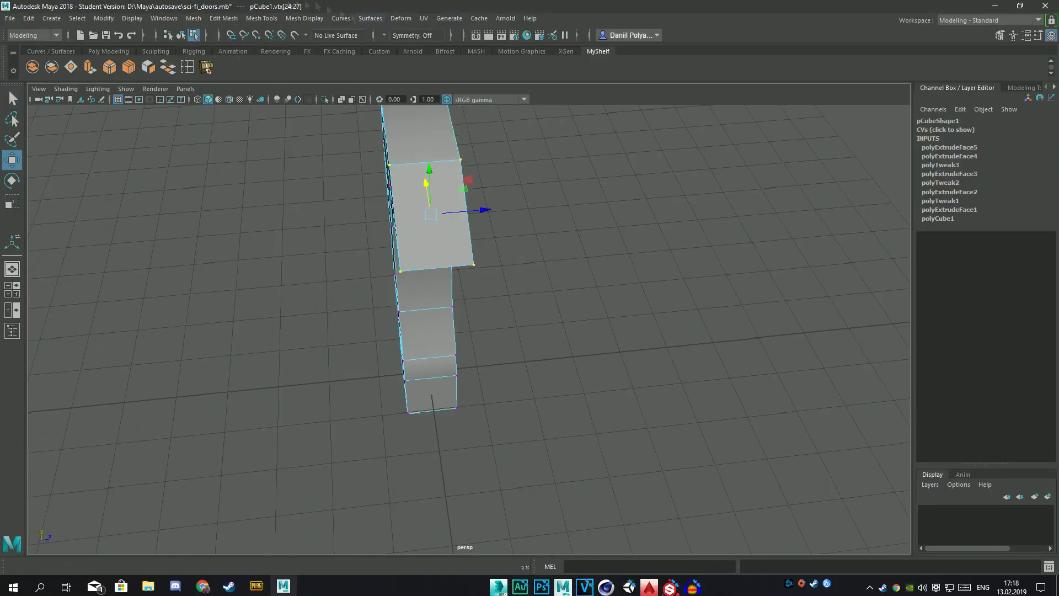
left_click(224, 18)
left_click(251, 102)
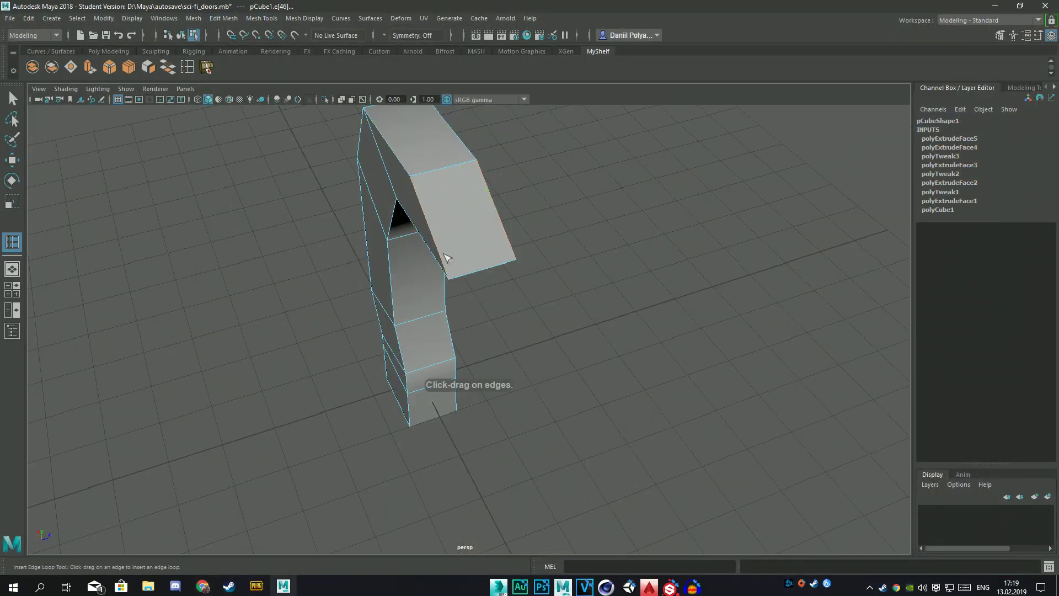
Step: Select edges on the overhanging end and inspect the arch from below
left_click_drag(477, 274, 465, 195, "alt")
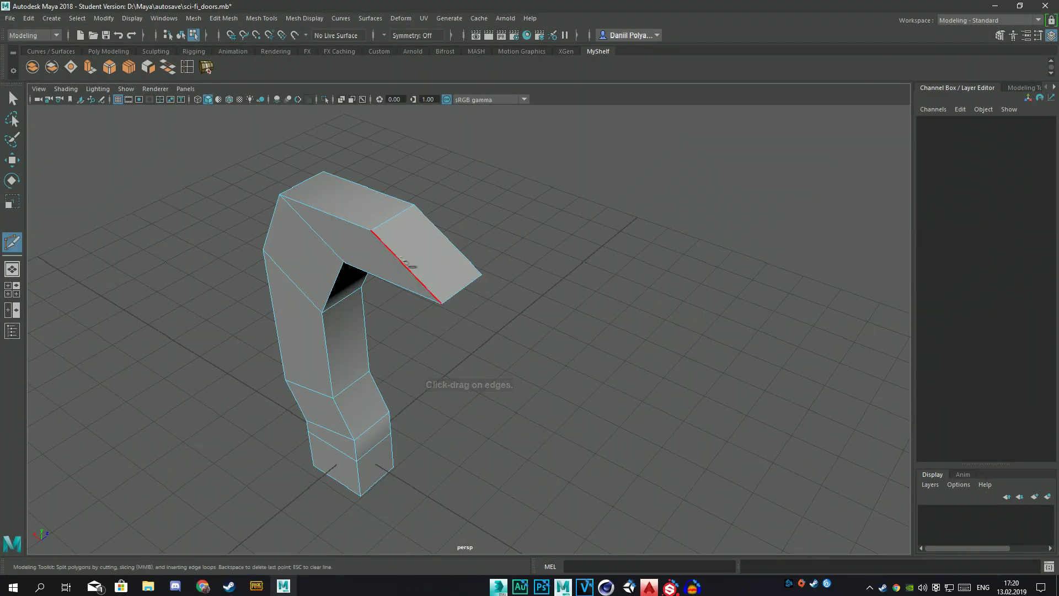
mouse_move(404, 259)
left_mouse_down("alt")
mouse_move(526, 224)
mouse_move(458, 249)
left_mouse_up("alt")
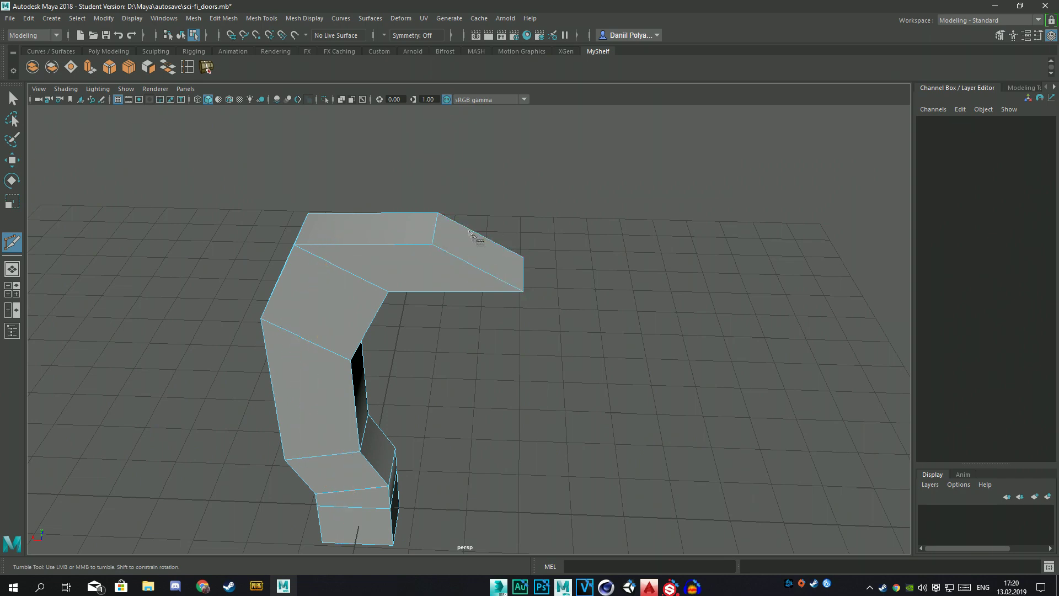
left_click_drag(461, 261, 497, 173, "alt")
right_click_drag(497, 173, 461, 234, "alt")
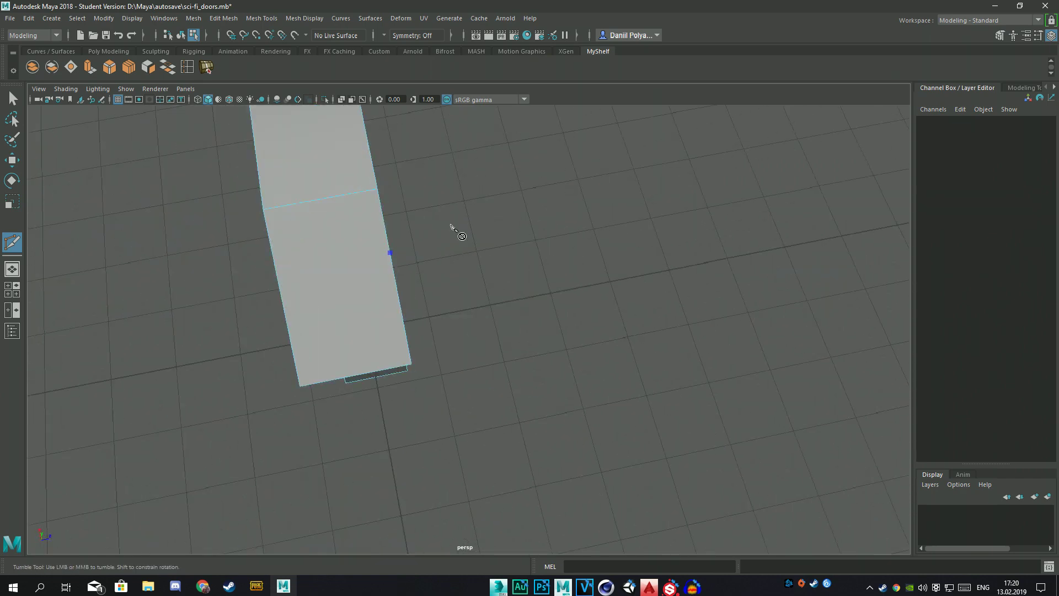
key("space")
left_click_drag(463, 218, 541, 234)
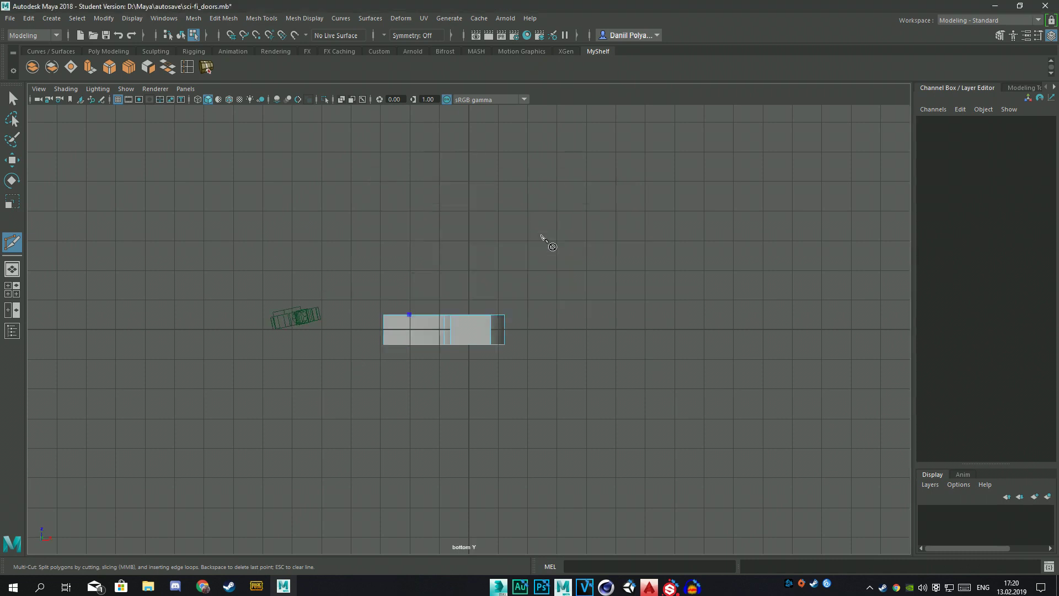
scroll(409, 347, "up", 5)
scroll(386, 353, "up", 7)
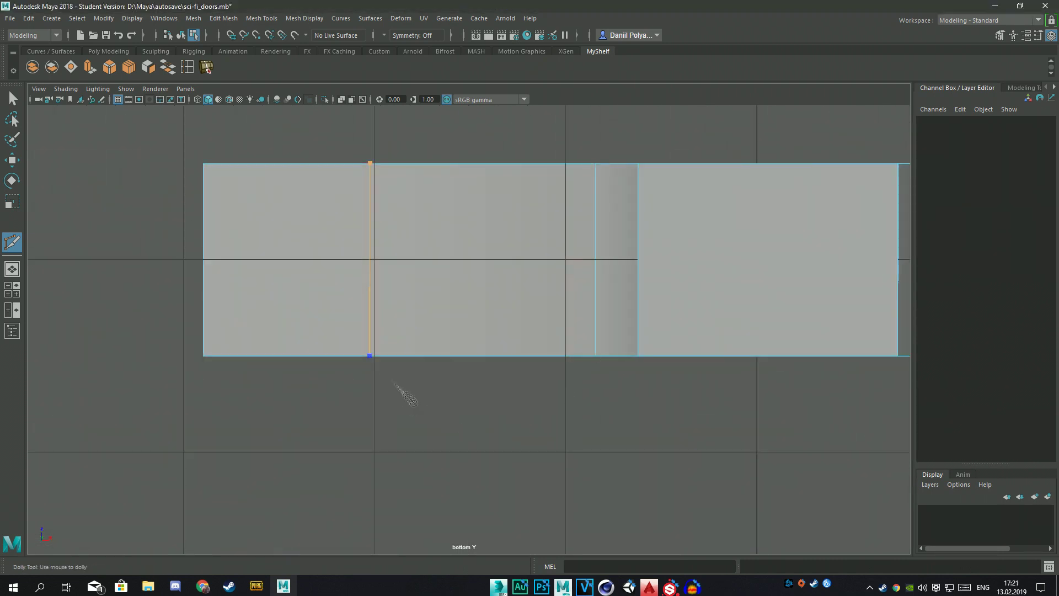
scroll(331, 375, "up", 2)
scroll(445, 416, "up", 2)
scroll(473, 326, "down", 10)
scroll(476, 325, "down", 1)
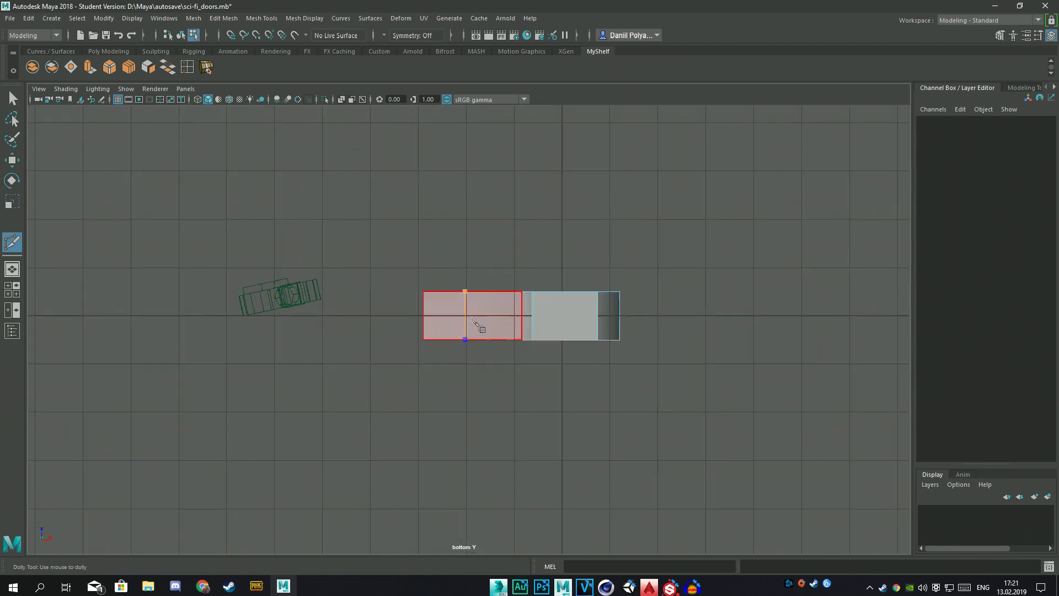
scroll(473, 322, "up", 2)
Step: Commit the pending cut and start the Insert Edge Loop tool, comparing with the reference door
key("alt+Tab")
key("alt+Tab")
key("space")
left_click_drag(480, 275, 469, 311, "alt")
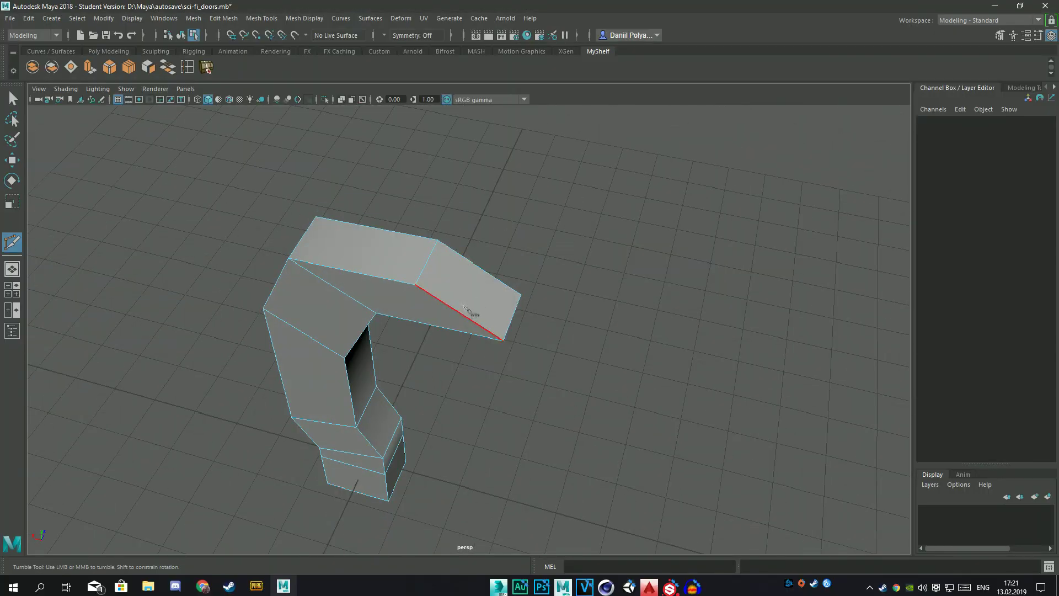
key("Return")
key("g")
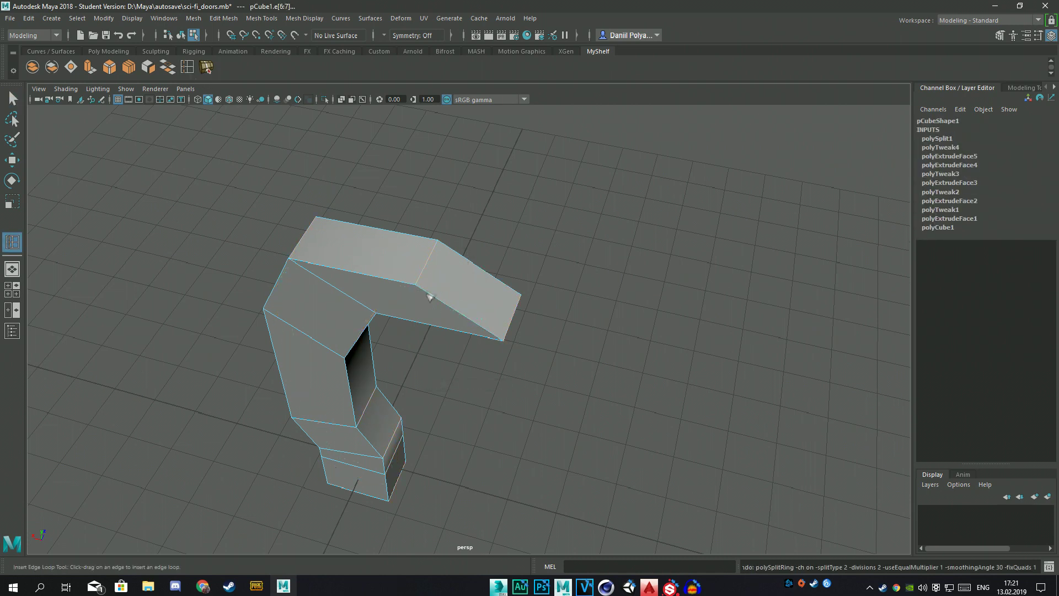
mouse_move(424, 275)
left_mouse_down("alt")
mouse_move(498, 225)
mouse_move(598, 238)
left_mouse_up("alt")
key("alt+Tab")
key("alt+Tab")
key("alt+Tab")
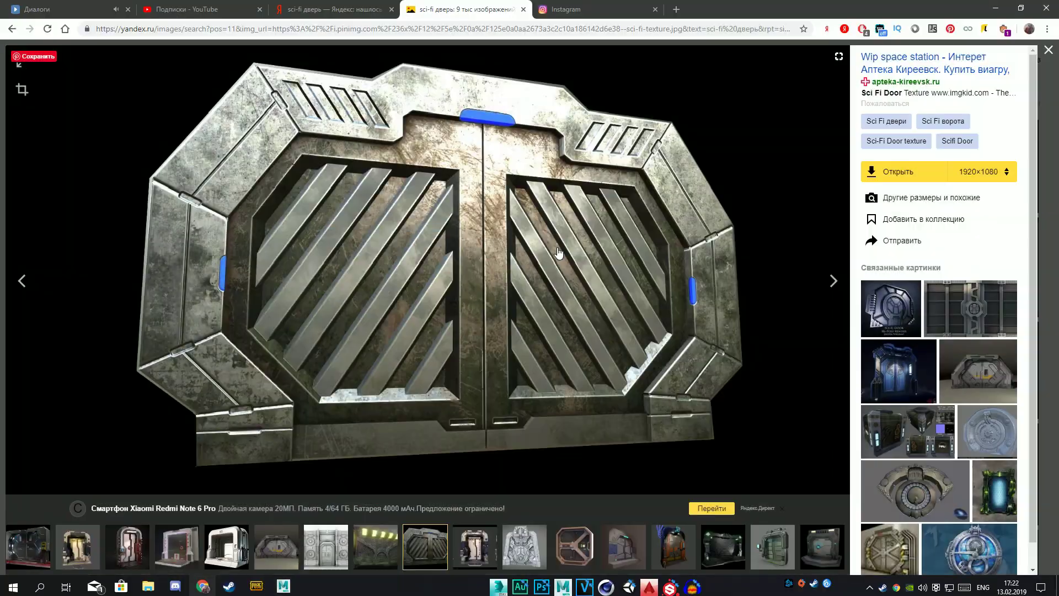
key("alt+Tab")
Step: Insert lengthwise edge loops along the arch, undoing one and checking it in wireframe
left_click(458, 307)
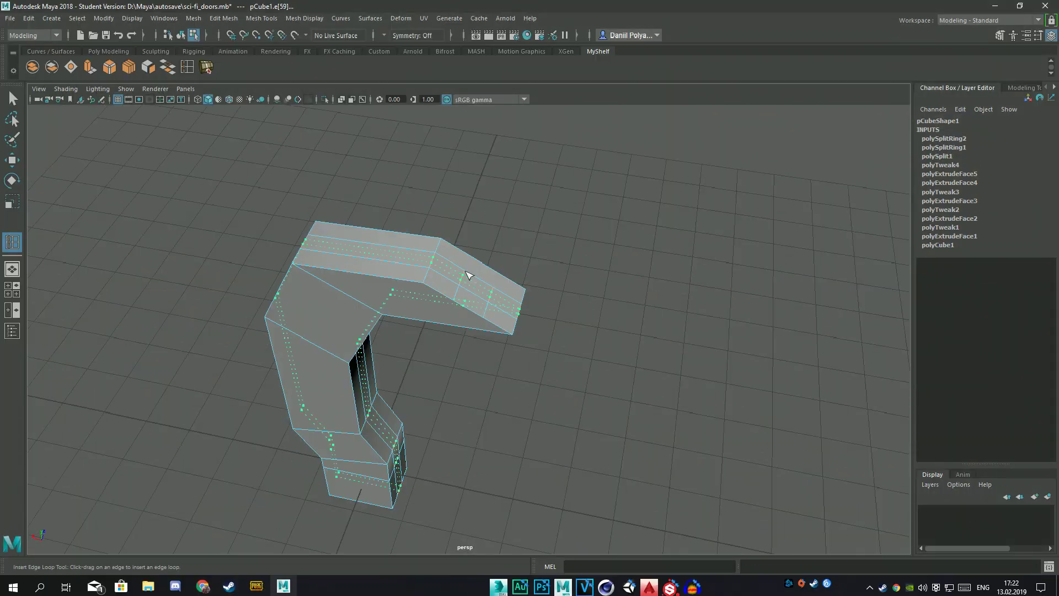
left_click(475, 257)
mouse_move(475, 257)
left_mouse_down("alt")
mouse_move(575, 201)
mouse_move(377, 227)
left_mouse_up("alt")
mouse_move(443, 208)
left_mouse_down("alt")
mouse_move(407, 147)
mouse_move(489, 283)
mouse_move(459, 348)
left_mouse_up("alt")
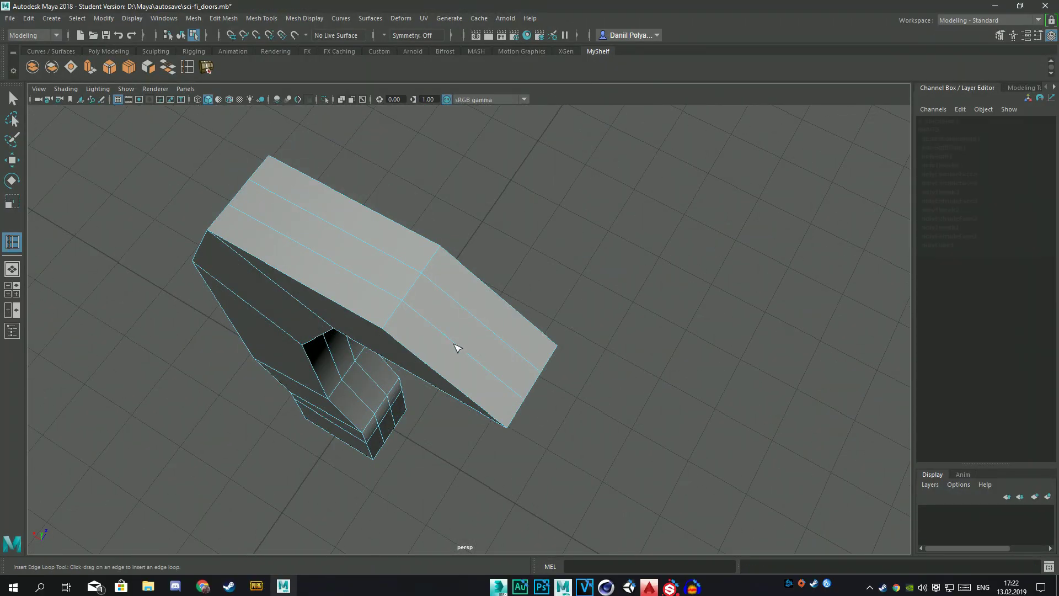
key("ctrl+z")
left_click_drag(513, 309, 553, 293, "alt")
key("4")
mouse_move(620, 267)
left_mouse_down("alt")
mouse_move(599, 336)
mouse_move(595, 313)
left_mouse_up("alt")
key("5")
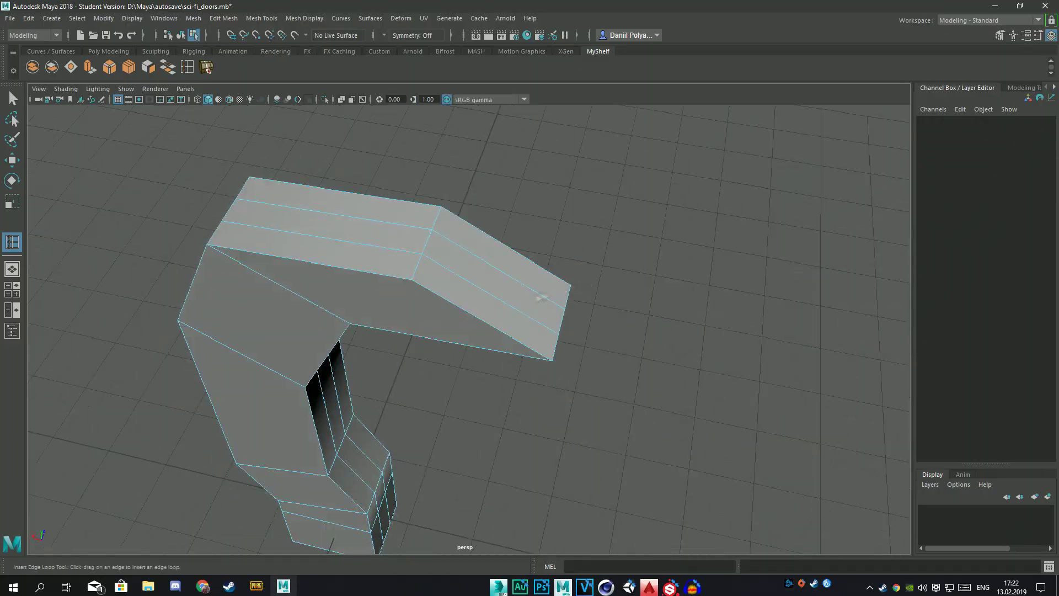
Step: Insert two evenly spaced edge loops across the upper wing
left_click(559, 279)
key("ctrl+z")
left_click(262, 18)
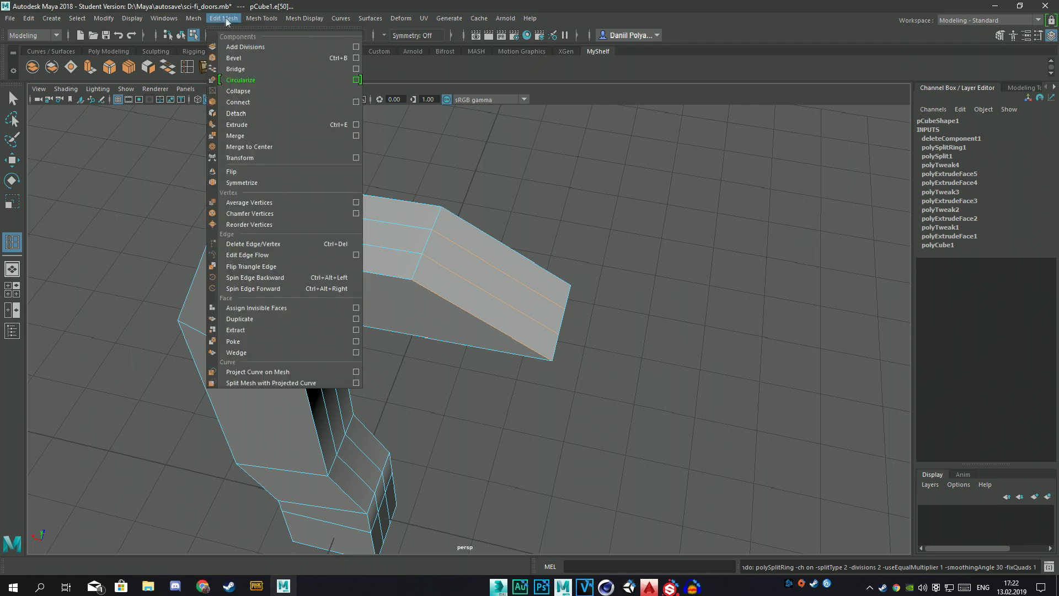
left_click(287, 103)
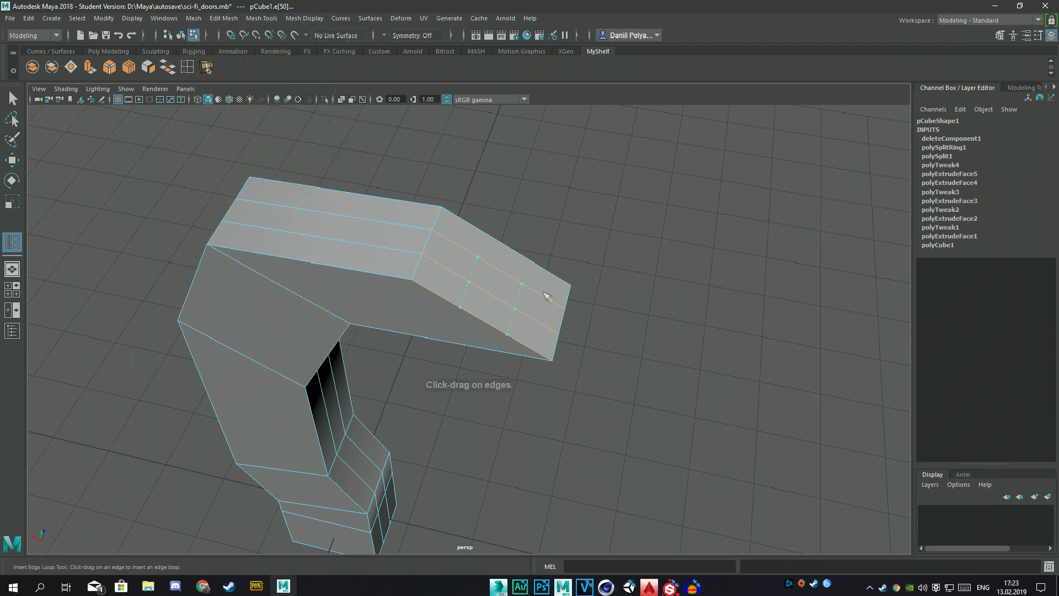
left_click(261, 18)
left_click(364, 102)
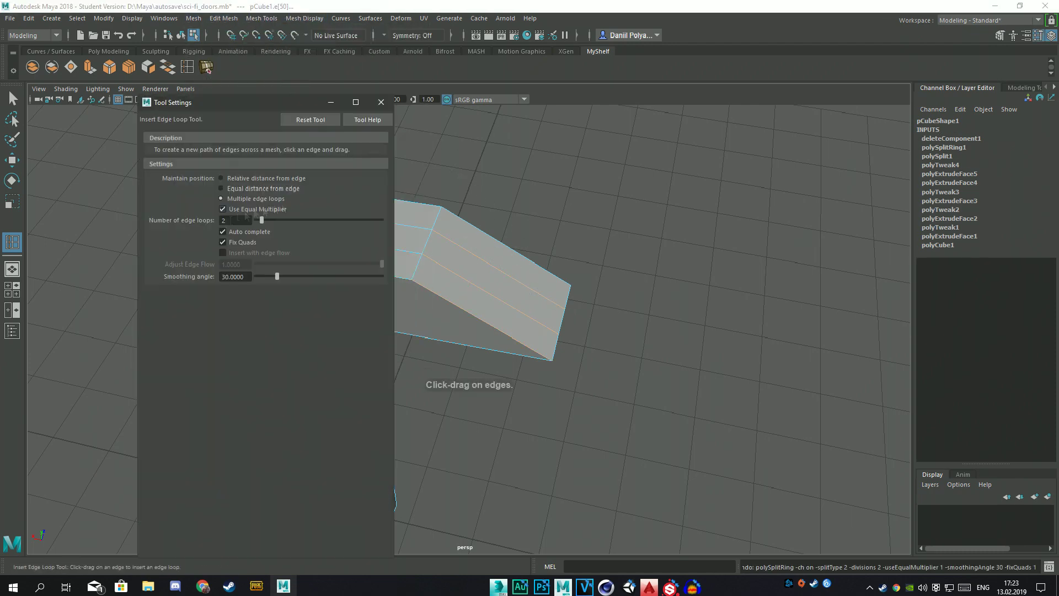
left_click(381, 103)
mouse_move(527, 317)
left_mouse_down()
mouse_move(543, 320)
mouse_move(485, 310)
left_mouse_up()
key("w")
key("g")
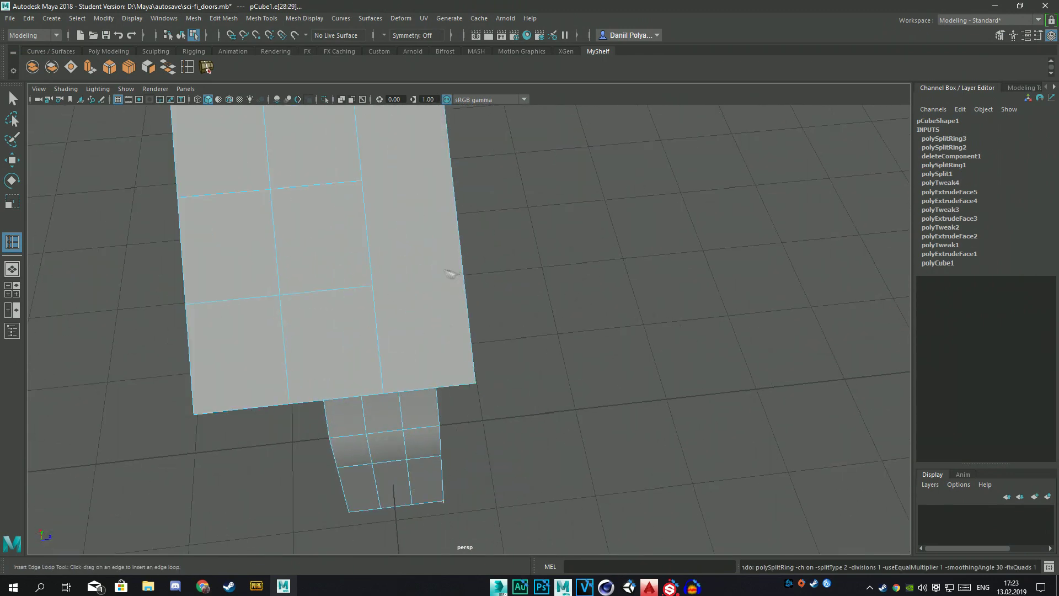
Step: Split the wing-tip face with a Multi-Cut between two edge points
left_click(261, 18)
left_click(281, 124)
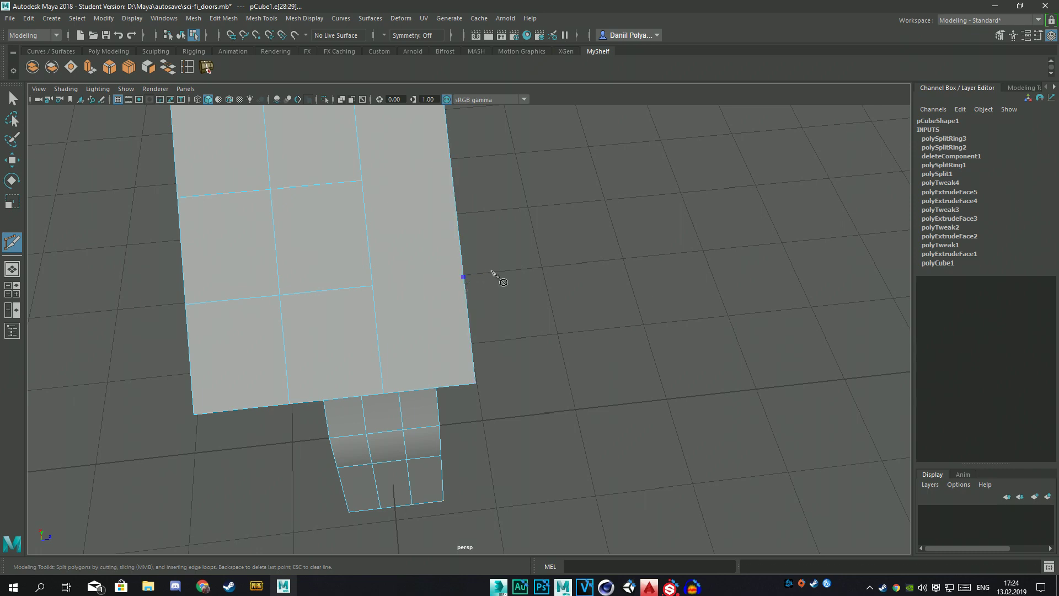
left_click_drag(492, 271, 427, 250, "alt")
key("Return")
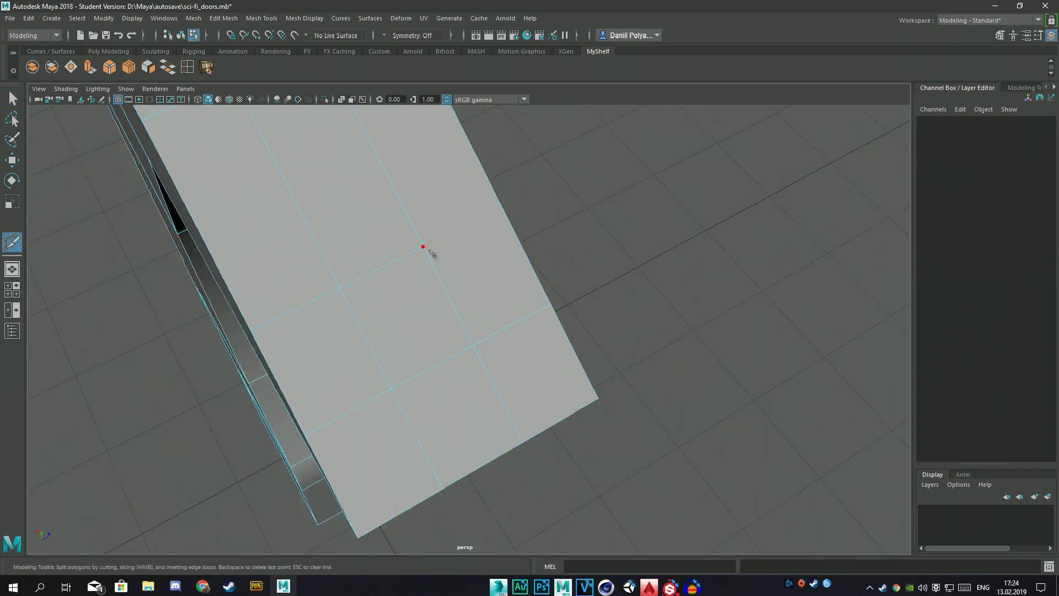
left_click_drag(508, 215, 518, 219, "alt")
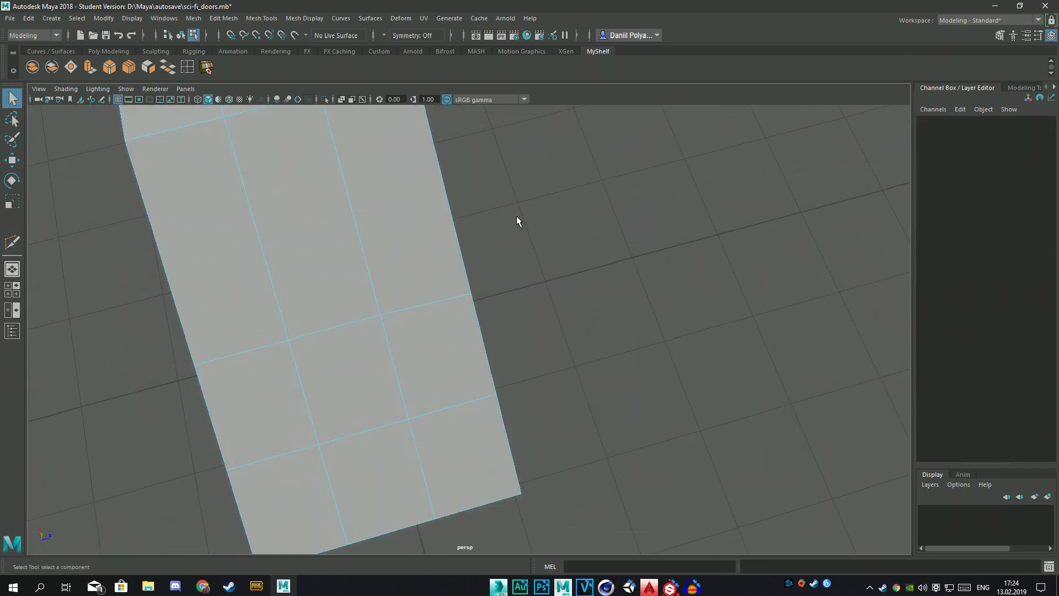
left_click(439, 302)
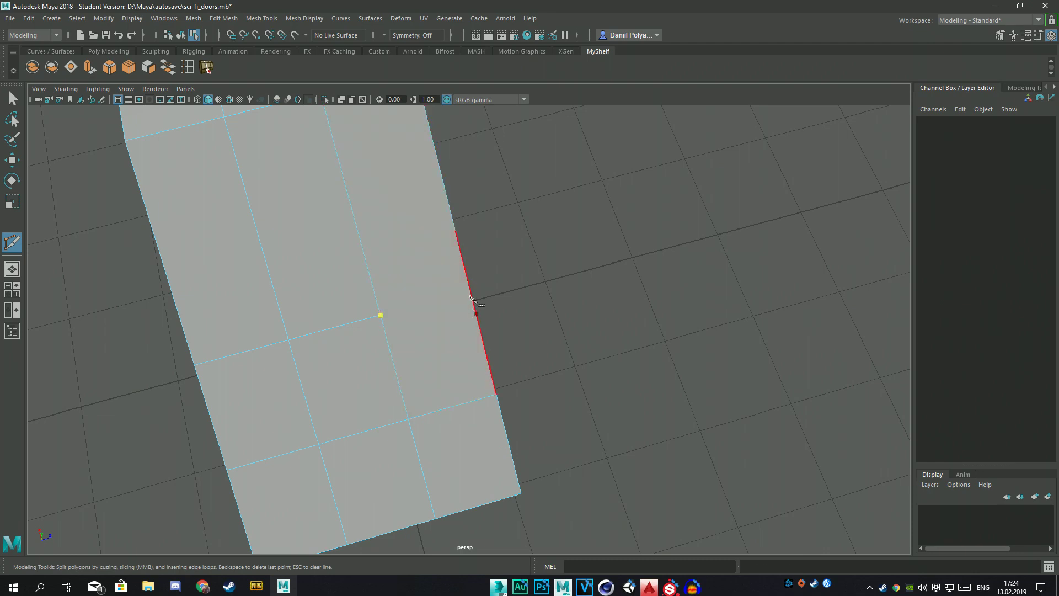
left_click(473, 298)
left_click_drag(473, 299, 493, 308, "alt")
middle_click_drag(492, 307, 629, 306, "alt")
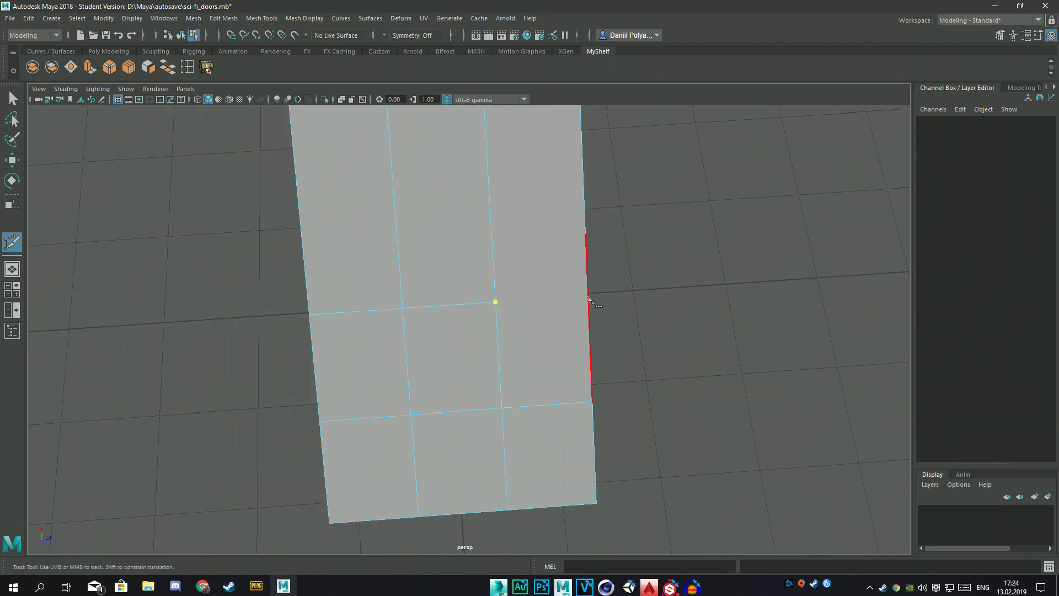
mouse_move(629, 306)
left_mouse_down("alt")
mouse_move(631, 291)
mouse_move(710, 267)
mouse_move(679, 220)
mouse_move(670, 246)
left_mouse_up("alt")
key("q")
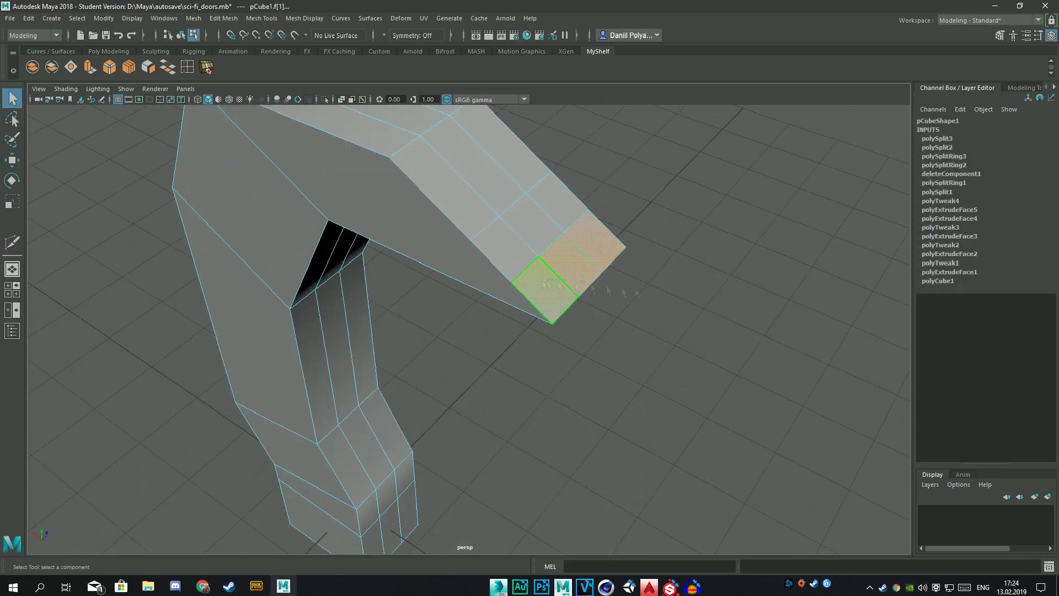
Step: Move the wing-tip vertices, then extrude the wing's top faces outward into raised steps
right_click(540, 226)
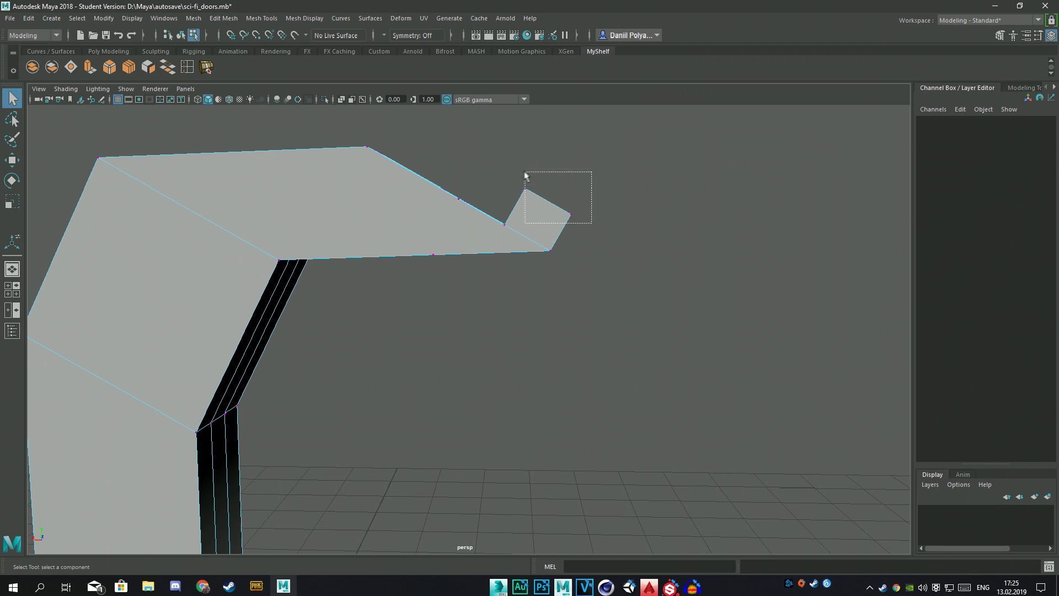
left_click_drag(544, 201, 545, 202)
key("w")
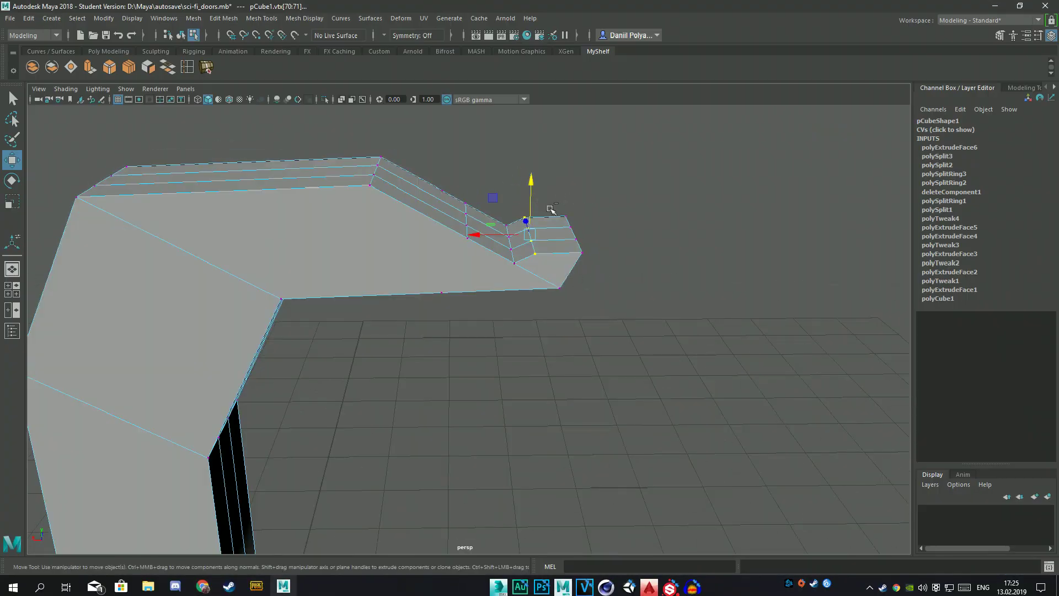
right_click_drag(530, 248, 468, 258)
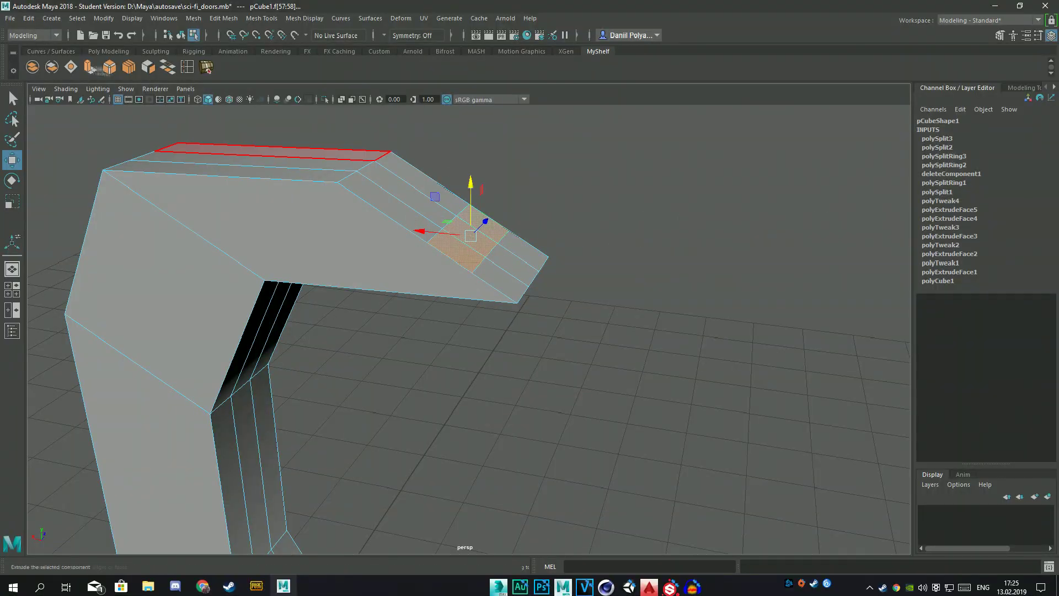
left_click(207, 67)
left_click_drag(497, 221, 513, 182)
left_click_drag(551, 232, 622, 205, "alt")
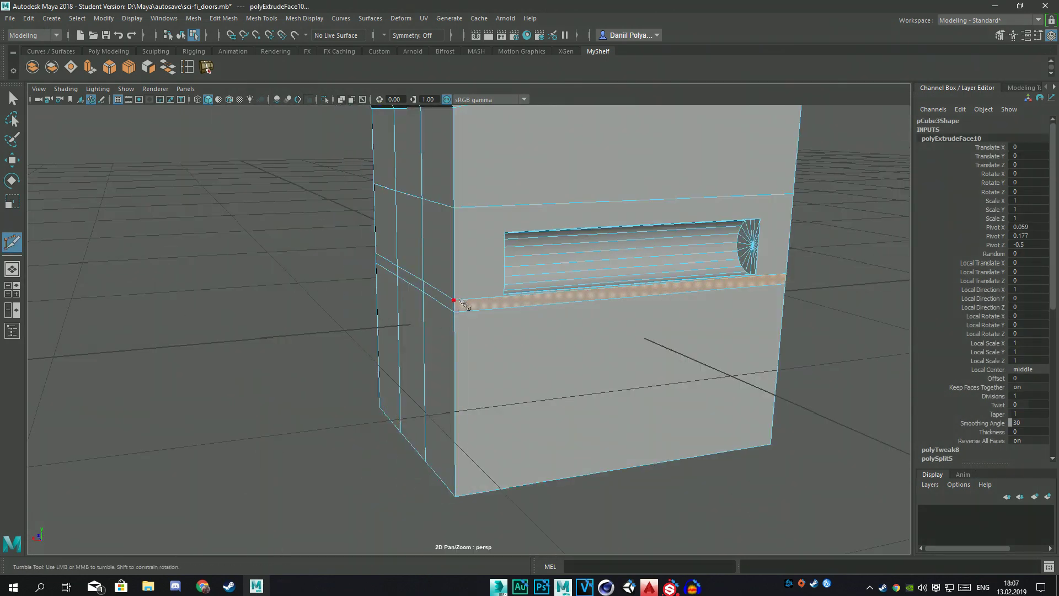
Step: Extrude the strip below the slot inward with thickness -0.05 and offset 0.2
left_click_drag(804, 355, 508, 407)
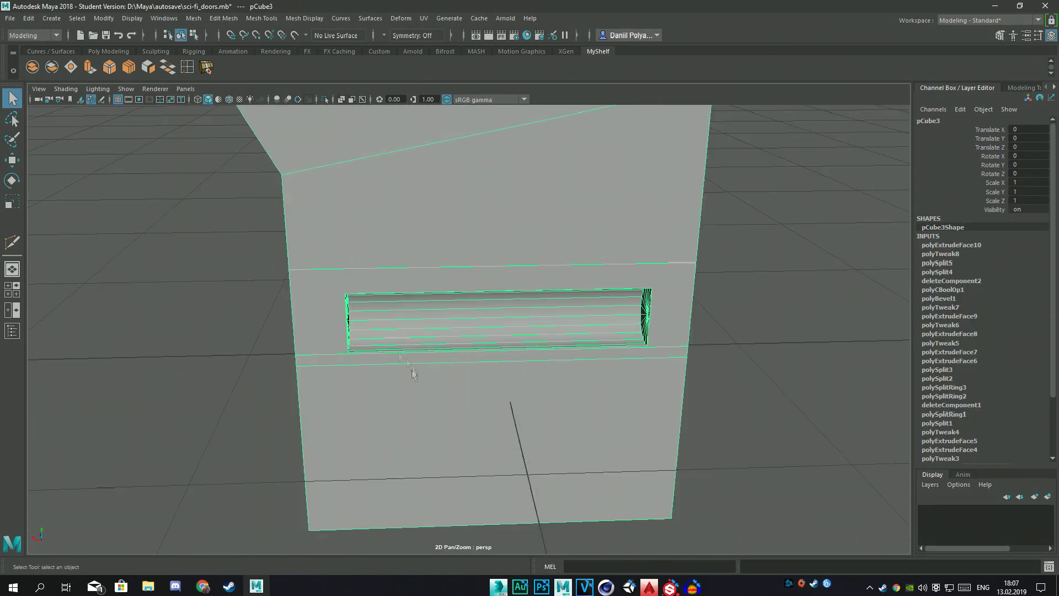
key("ctrl+e")
middle_click_drag(403, 389, 686, 426)
left_click(845, 344, "ctrl")
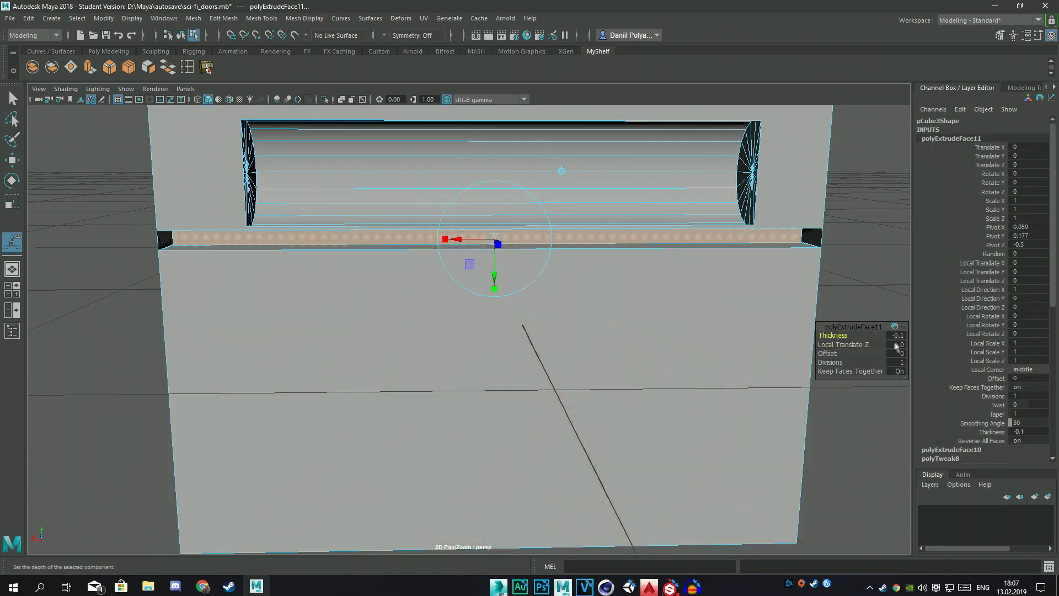
left_click_drag(827, 353, 829, 353)
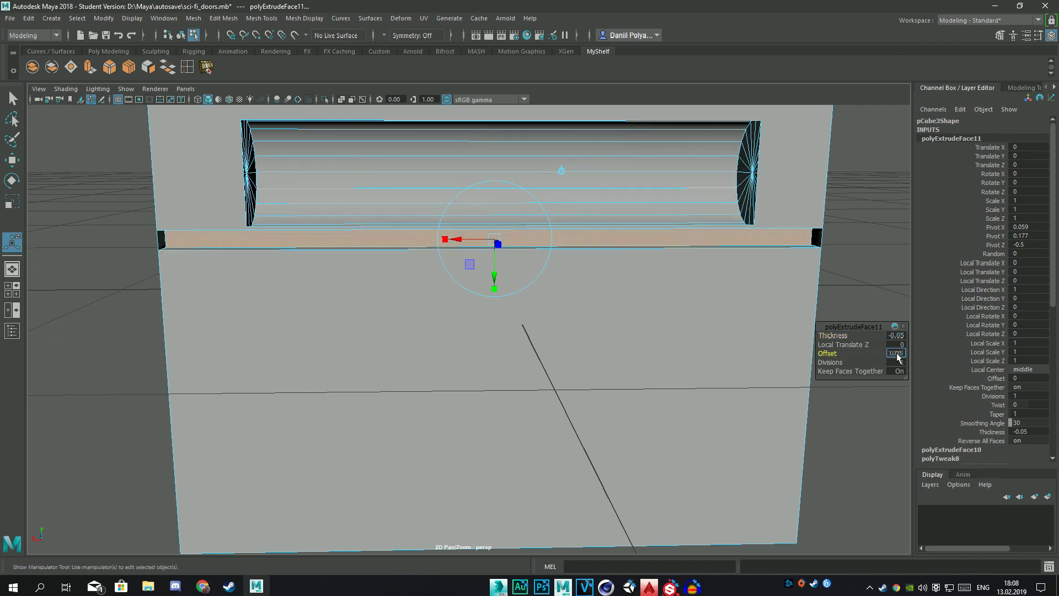
left_click(671, 313)
Step: Select two faces on the column for the next edit
left_click_drag(671, 312, 770, 278, "alt")
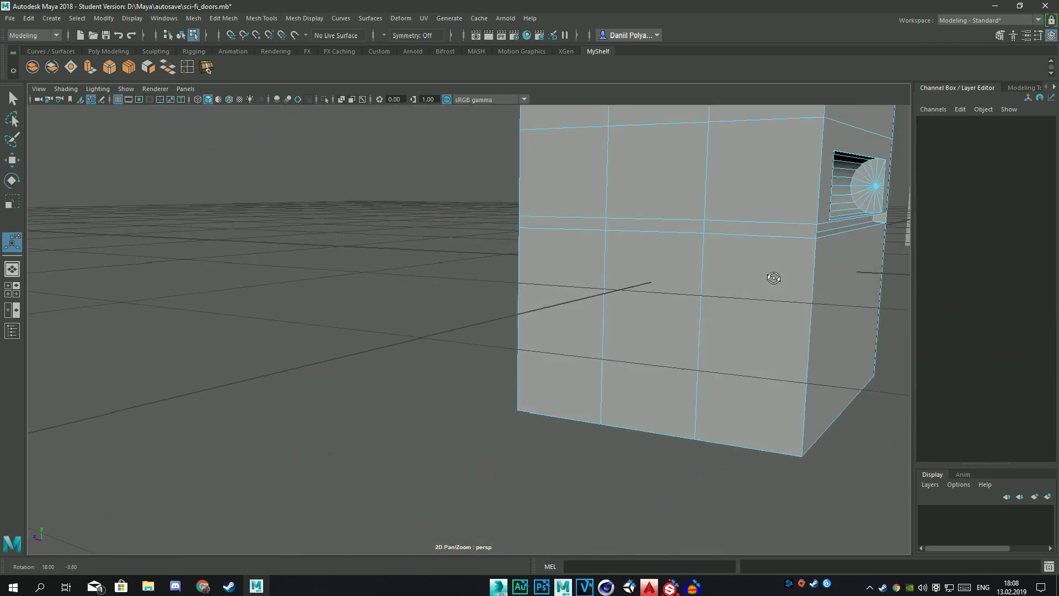
left_click_drag(770, 278, 763, 265, "alt")
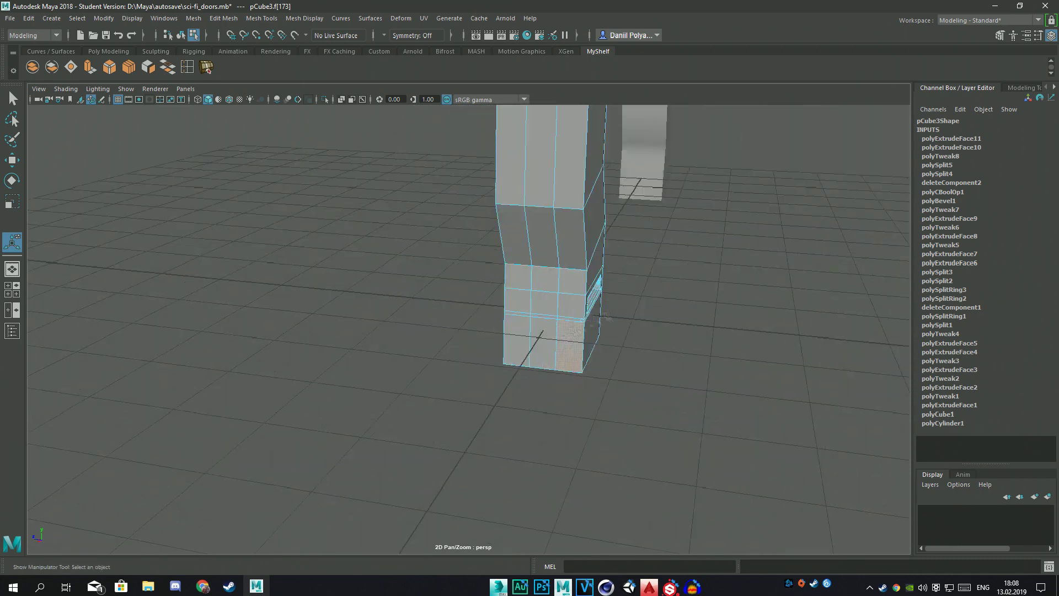
left_click(564, 287)
left_click(636, 219, "shift")
left_click_drag(636, 220, 734, 271, "alt")
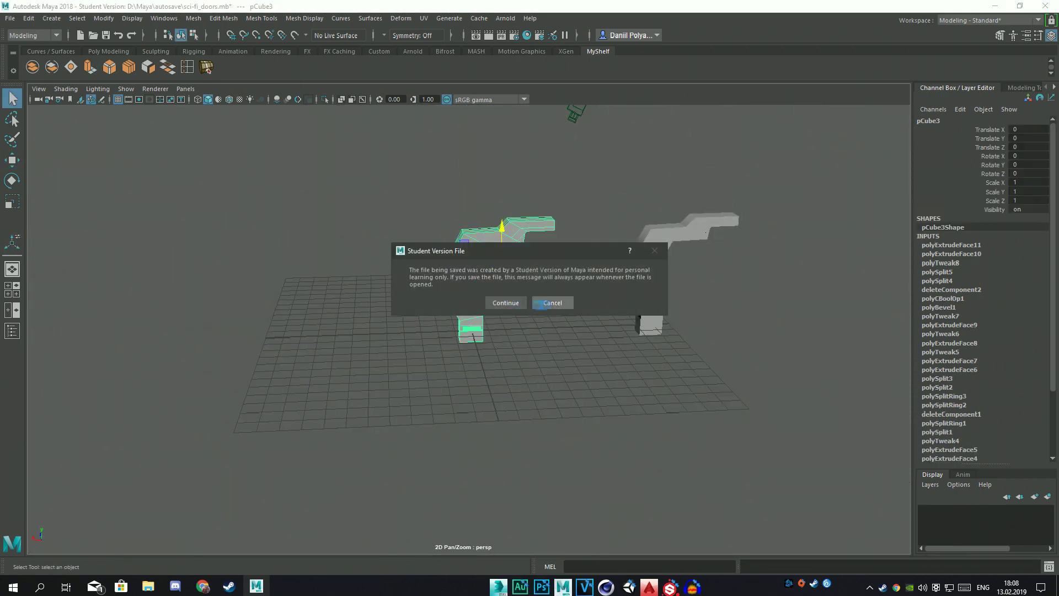
Step: Extrude a face on the second column upward and bevel it
right_click_drag(605, 274, 591, 294)
left_click(552, 236)
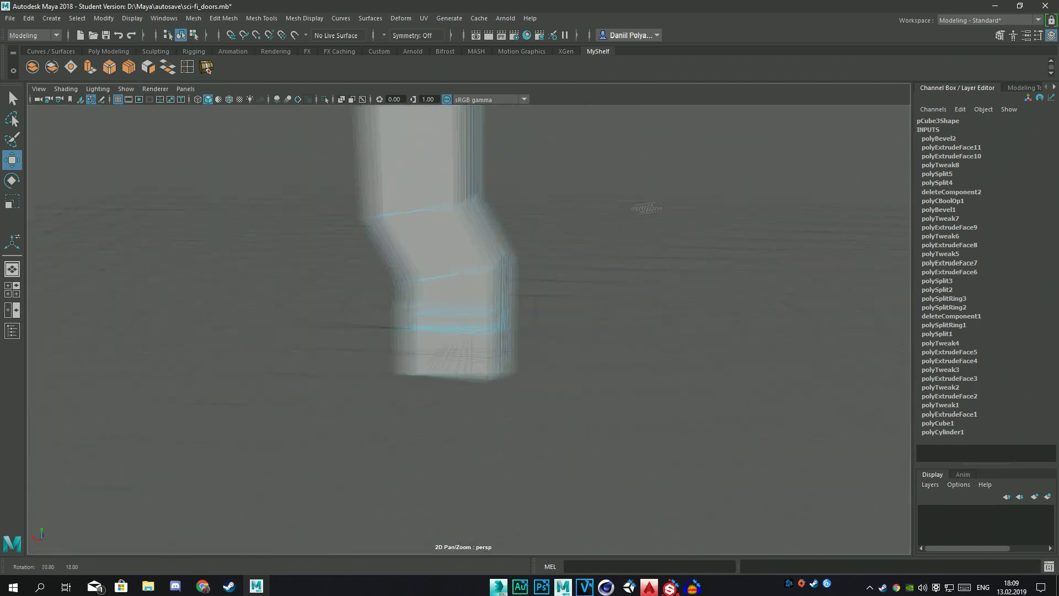
left_click_drag(401, 167, 400, 197, "shift")
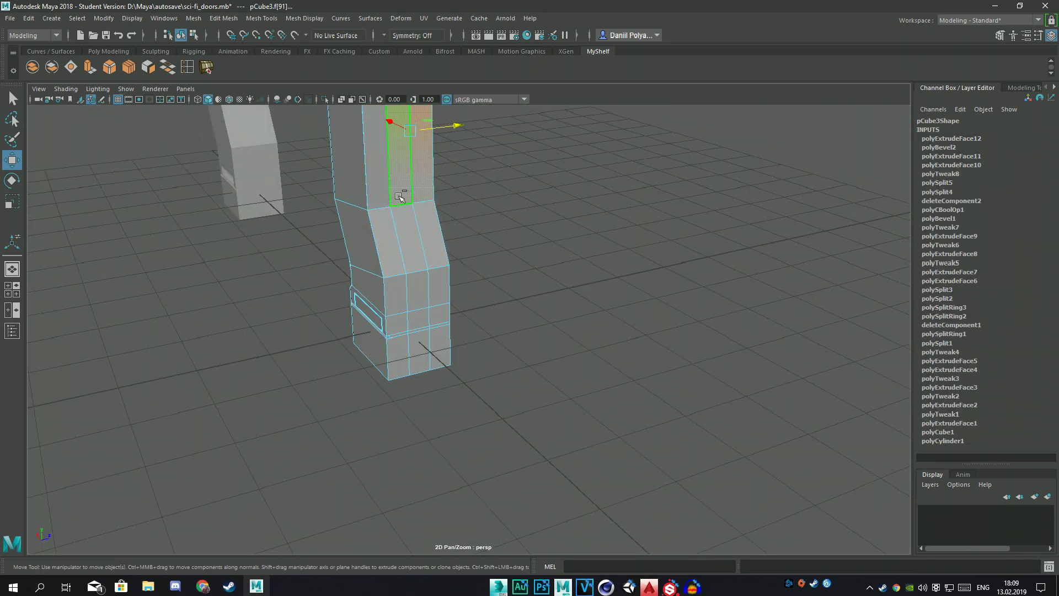
left_click(108, 68)
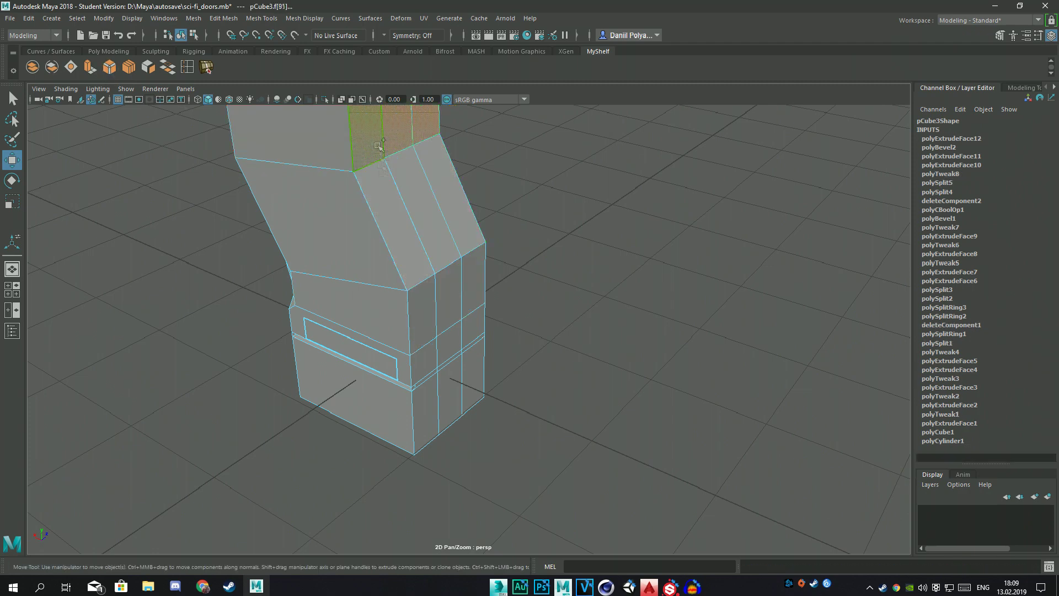
middle_click_drag(380, 146, 487, 195, "alt")
Step: Bevel an edge at the column bend and bring up Bevel Options (width 0.5137, 1 segment)
left_click(487, 196)
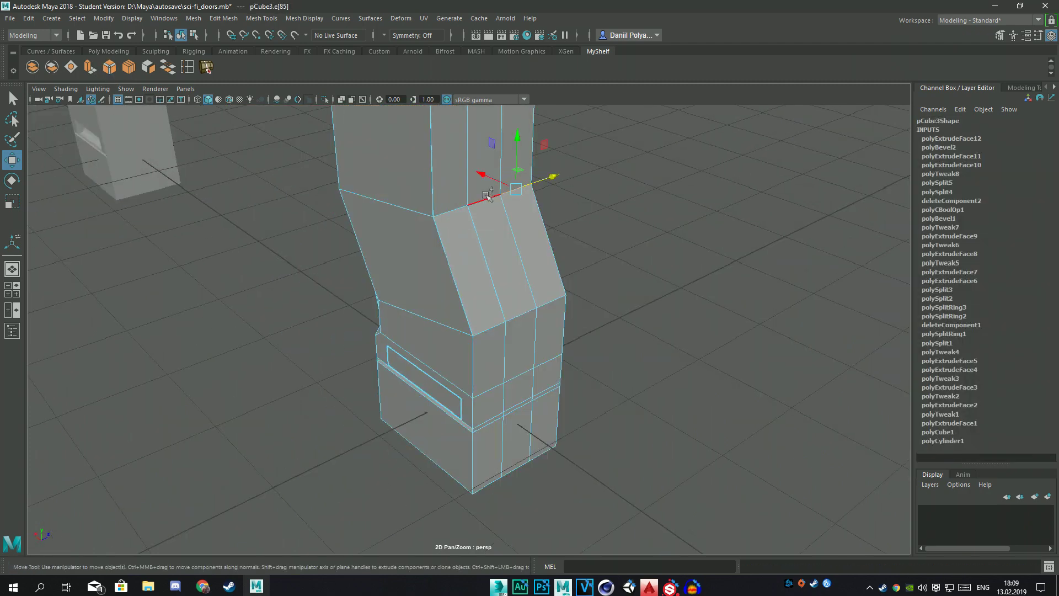
left_click(108, 69)
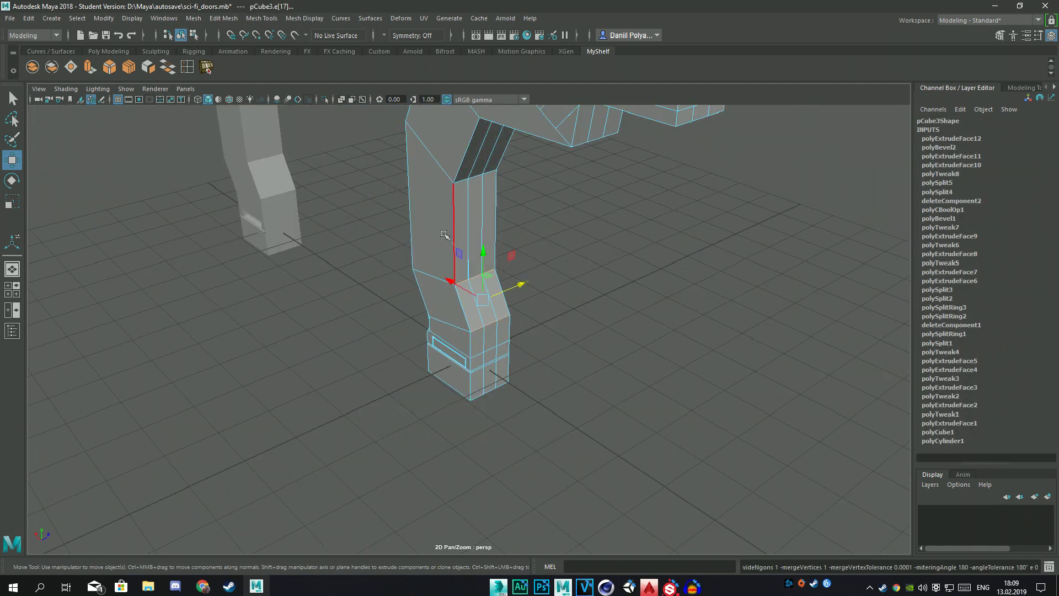
left_click(489, 309)
left_click_drag(570, 199, 464, 165, "alt")
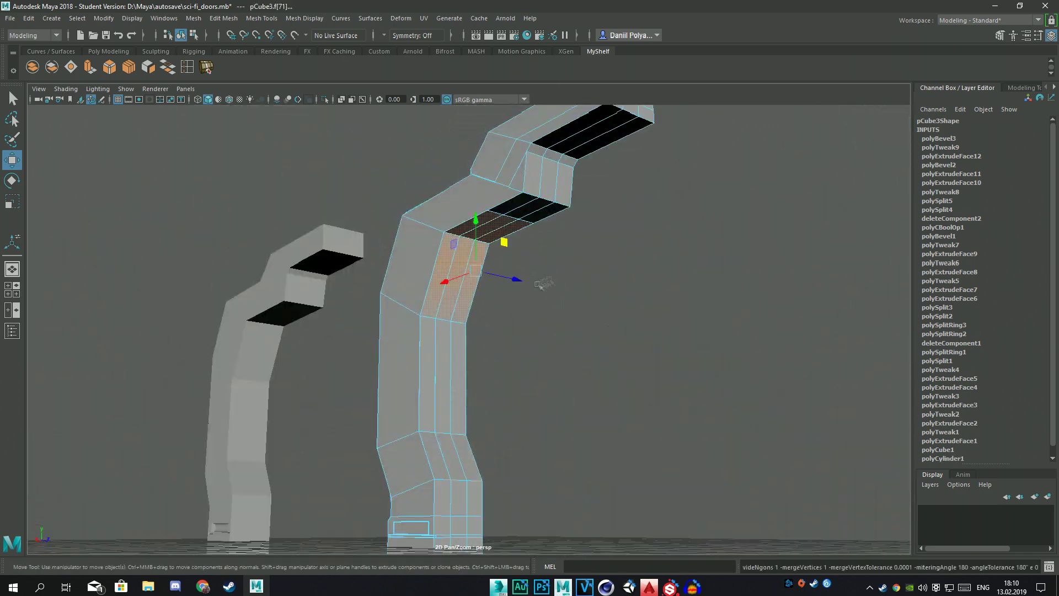
left_click(355, 58)
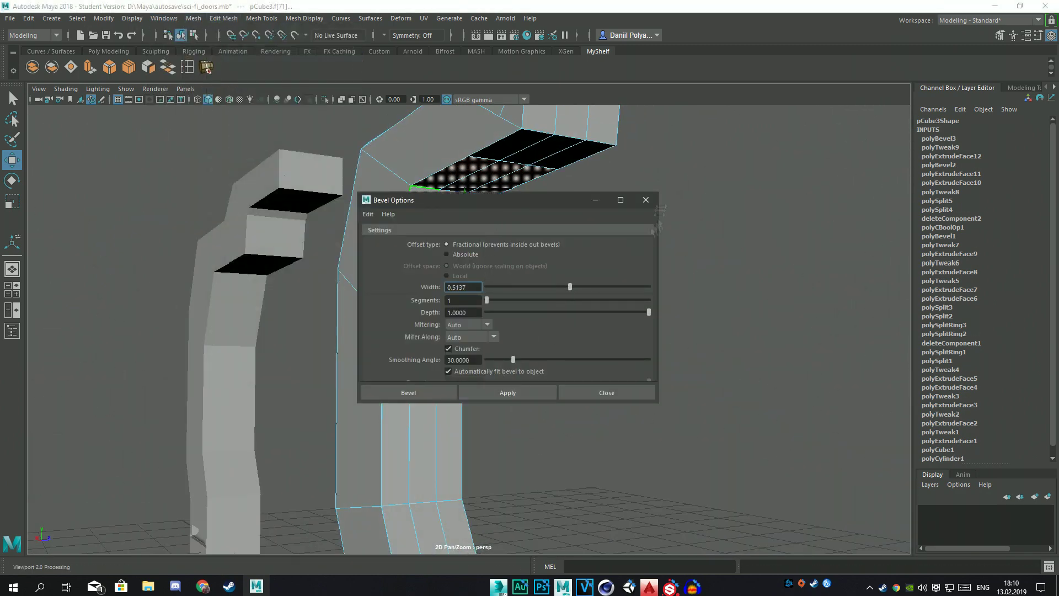
Step: Bevel the pillar's bend edges via Edit Mesh > Bevel with 12 segments at fraction 1
left_click(223, 18)
left_click(232, 53)
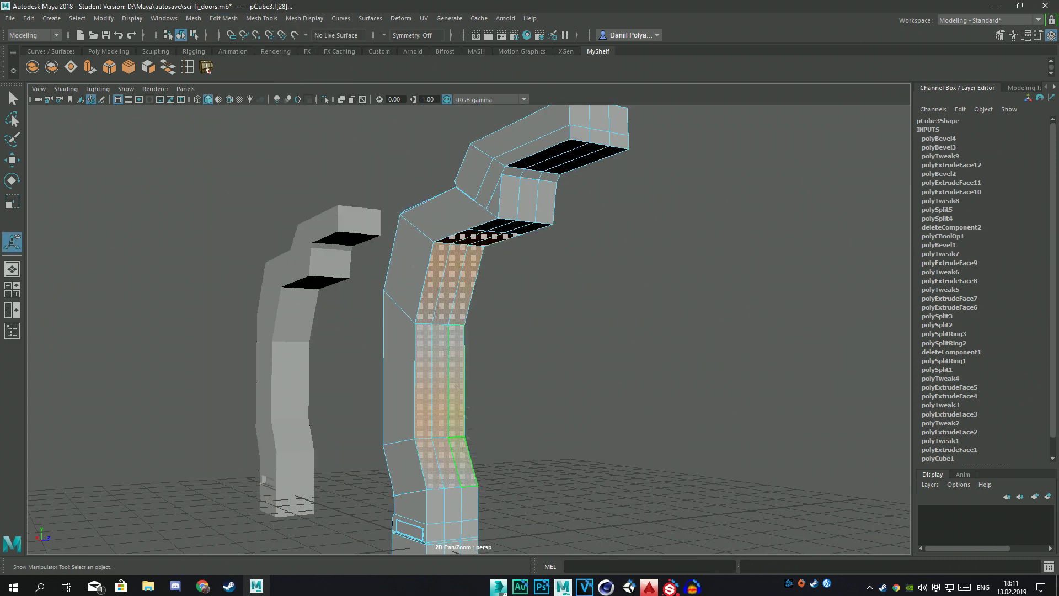
left_click(193, 19)
left_click(232, 53)
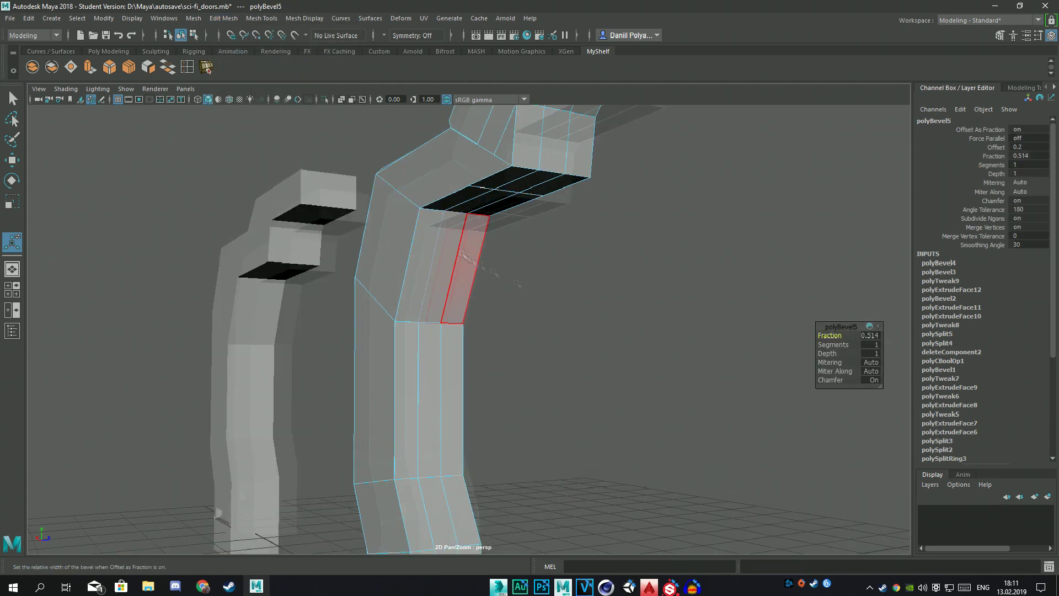
left_click_drag(863, 344, 652, 338)
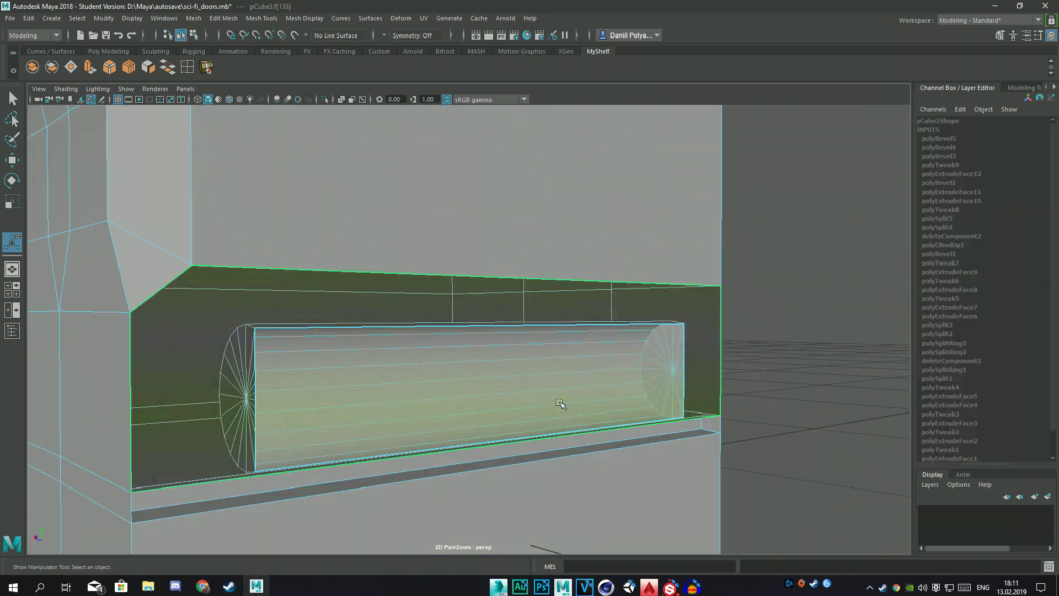
Step: Multi-cut new edges across the vent panel, undoing an accidental face deletion
right_click_drag(419, 281, 267, 353)
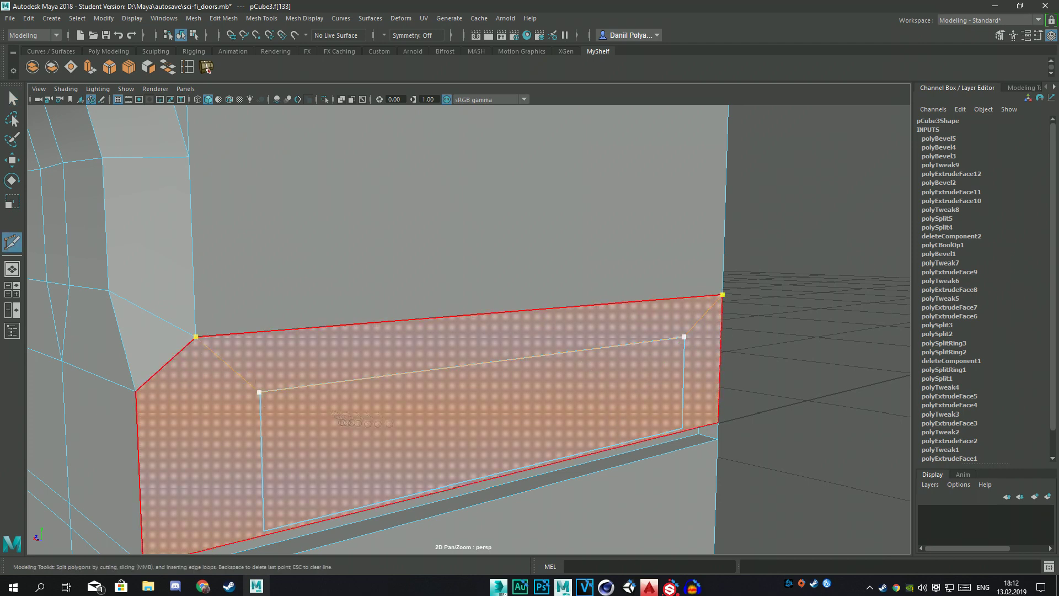
key("Return")
mouse_move(300, 284)
right_mouse_down()
mouse_move(302, 309)
mouse_move(387, 375)
right_mouse_up()
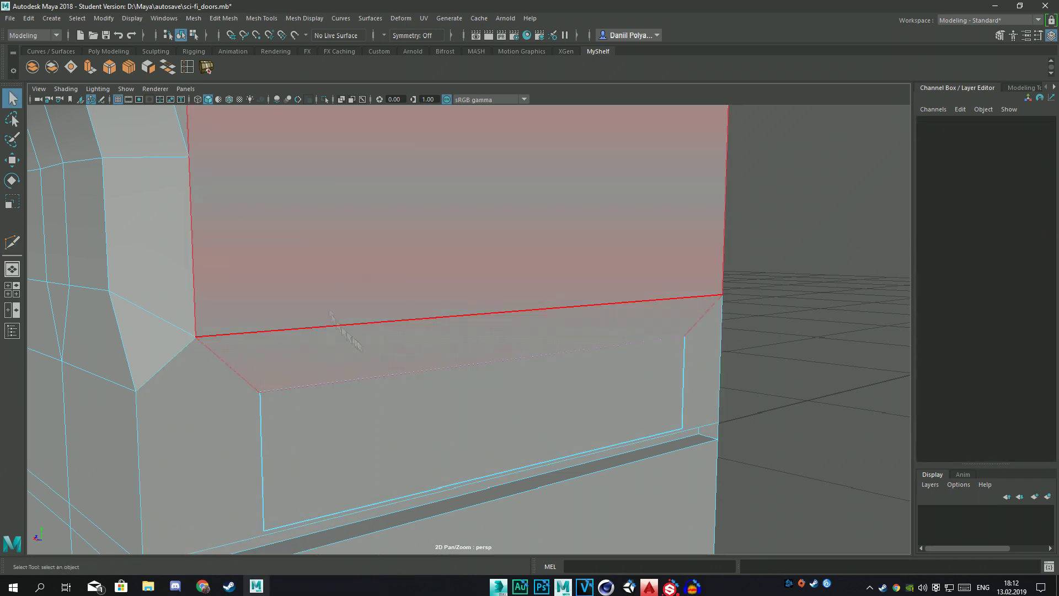
right_click_drag(366, 265, 369, 416)
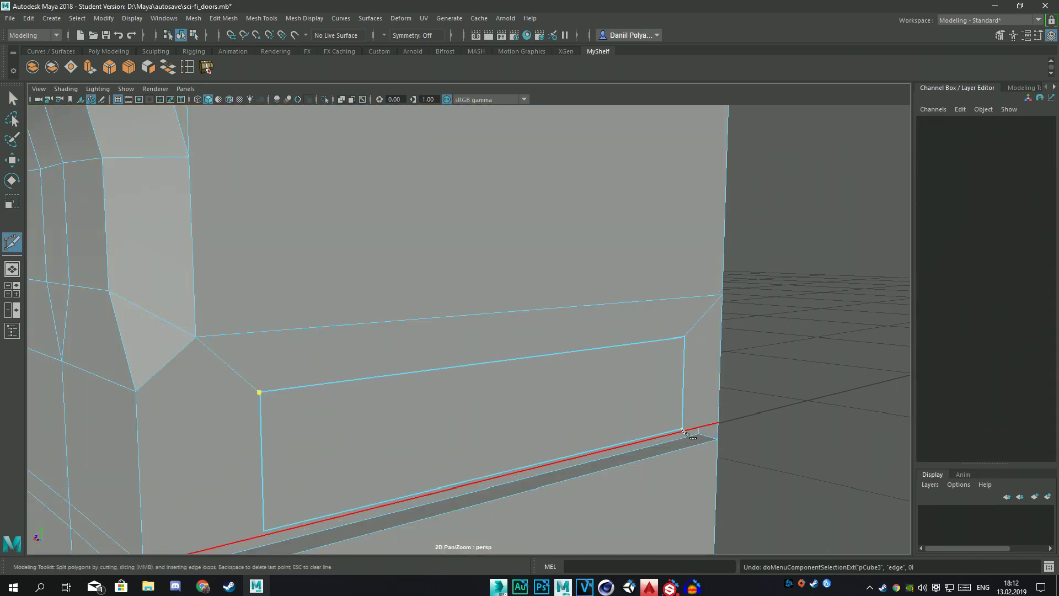
mouse_move(278, 539)
left_mouse_down("alt")
mouse_move(502, 455)
mouse_move(458, 386)
left_mouse_up("alt")
right_click_drag(350, 270, 325, 356)
left_click(324, 356)
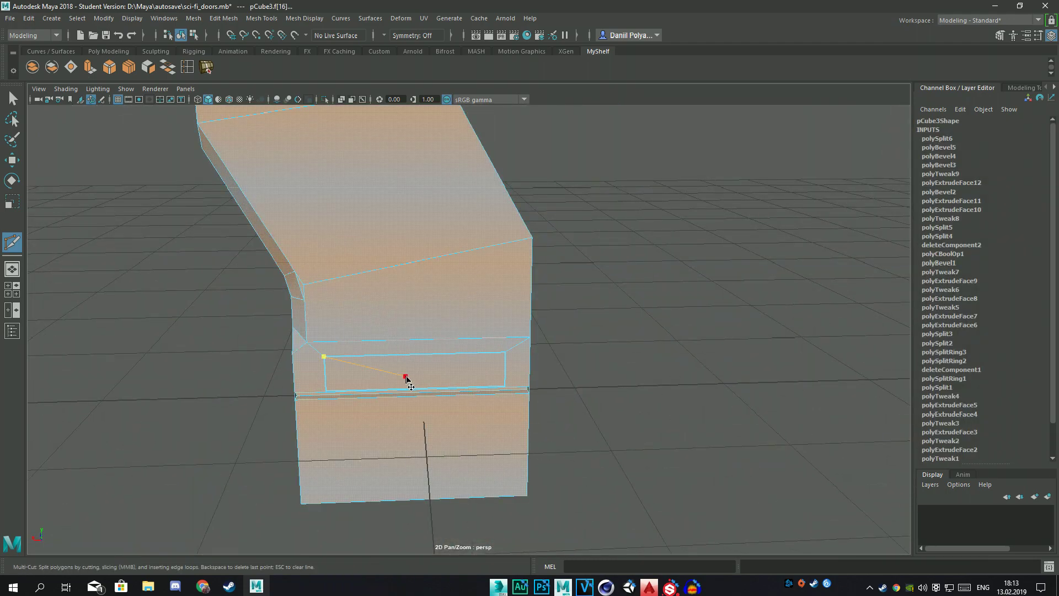
key("Delete")
mouse_move(396, 380)
left_mouse_down("alt")
mouse_move(426, 438)
mouse_move(457, 410)
left_mouse_up("alt")
key("ctrl+z")
Step: Select a face loop on the pillar, then select faces on the second pillar's bend
key("4")
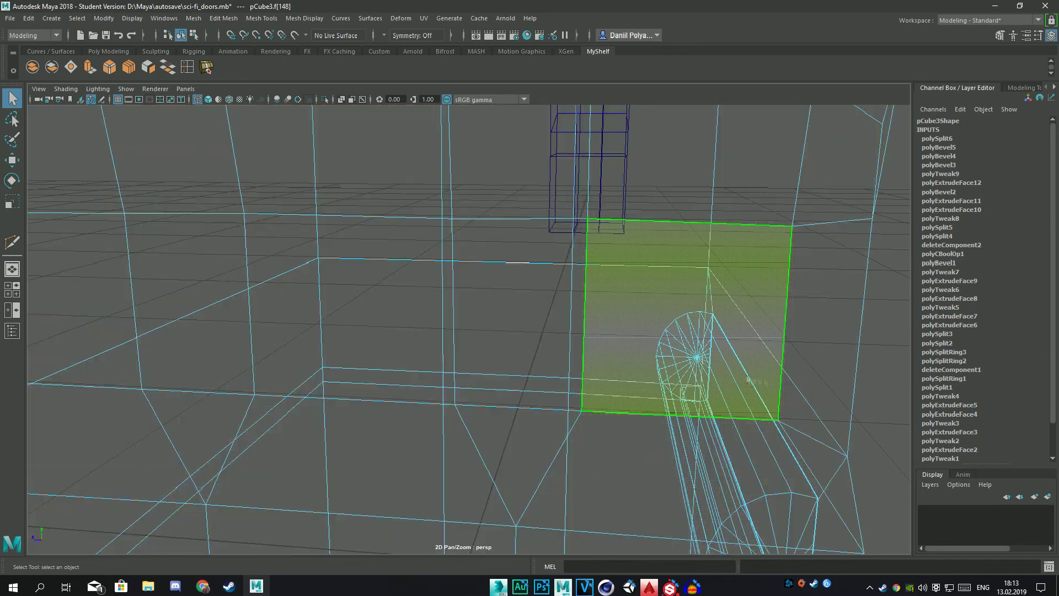
left_click(457, 411)
key("5")
mouse_move(537, 414)
left_mouse_down("alt")
mouse_move(679, 330)
mouse_move(473, 359)
left_mouse_up("alt")
left_click(644, 338)
right_click(639, 273)
mouse_move(639, 273)
left_mouse_down("alt")
mouse_move(227, 364)
mouse_move(581, 303)
mouse_move(501, 331)
mouse_move(533, 264)
left_mouse_up("alt")
left_click(581, 303)
left_click(262, 19)
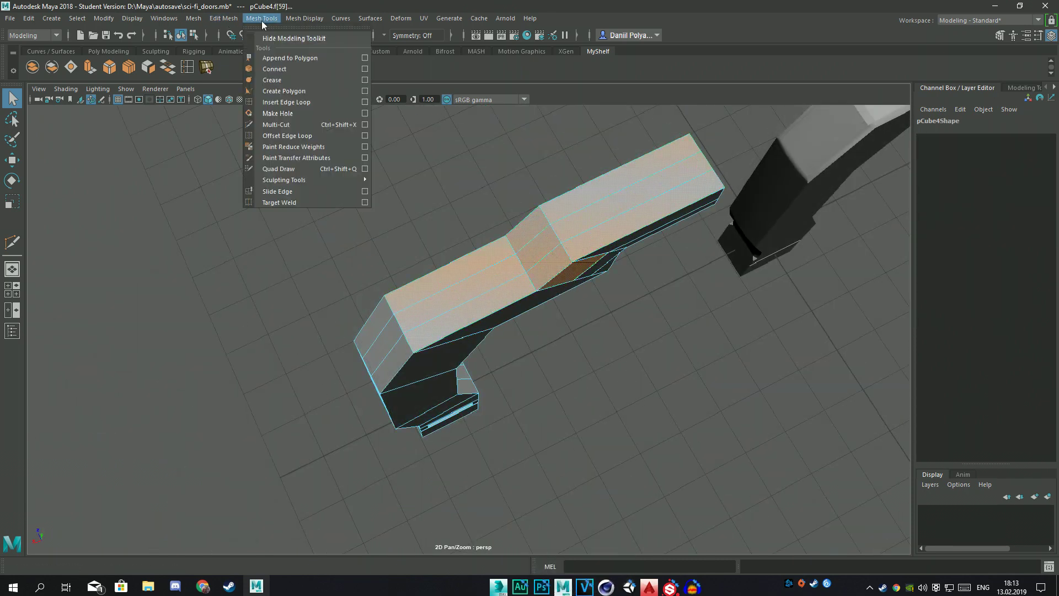
Step: Bevel the second pillar's upper faces one after another at fraction 0.514 with 1 segment
left_click(232, 55)
left_click_drag(635, 309, 676, 304, "alt")
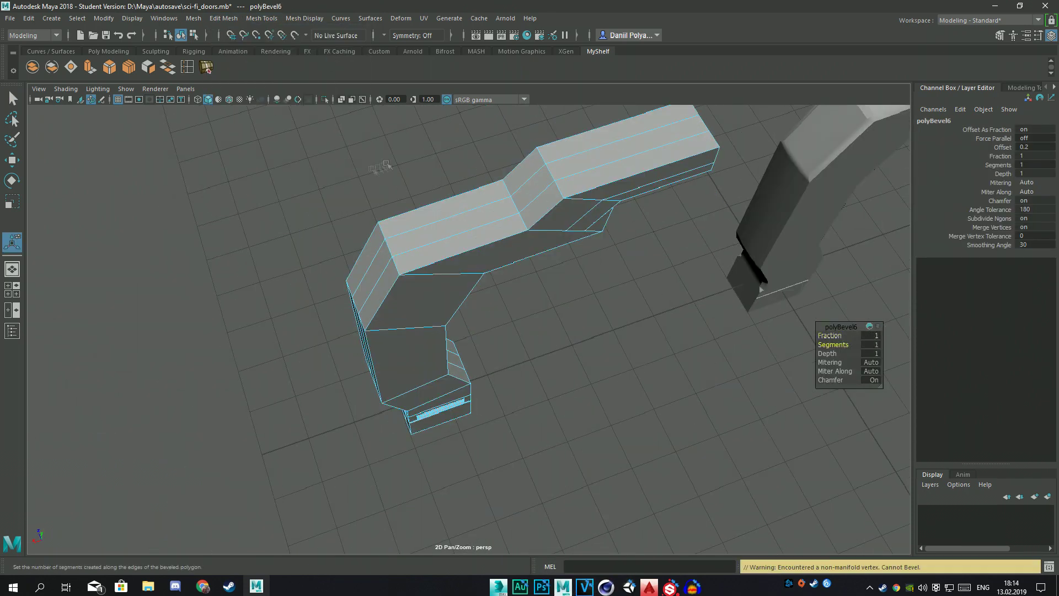
left_click(453, 223)
key("ctrl+b")
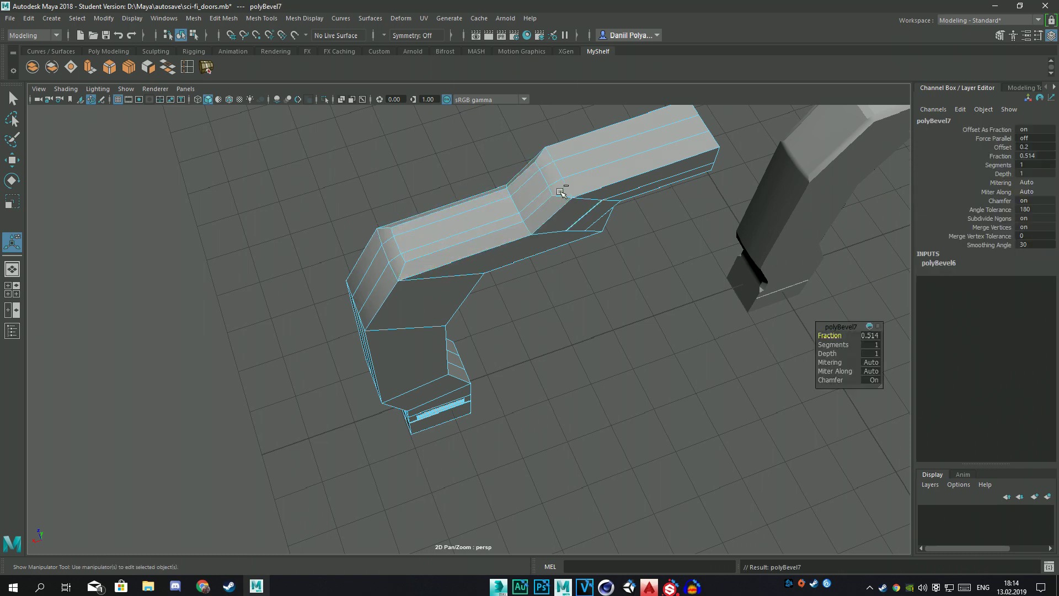
left_click_drag(561, 191, 631, 234, "alt")
left_click(557, 119)
mouse_move(558, 119)
left_mouse_down("alt")
mouse_move(594, 149)
mouse_move(563, 248)
mouse_move(496, 264)
left_mouse_up("alt")
key("ctrl+b")
left_click(458, 226)
key("ctrl+b")
key("ctrl+b")
left_click(425, 272)
key("ctrl+b")
Step: Bevel the faces around the pillar's base block with the same bevel settings
mouse_move(426, 272)
left_mouse_down("alt")
mouse_move(590, 291)
mouse_move(540, 320)
left_mouse_up("alt")
left_click(476, 351)
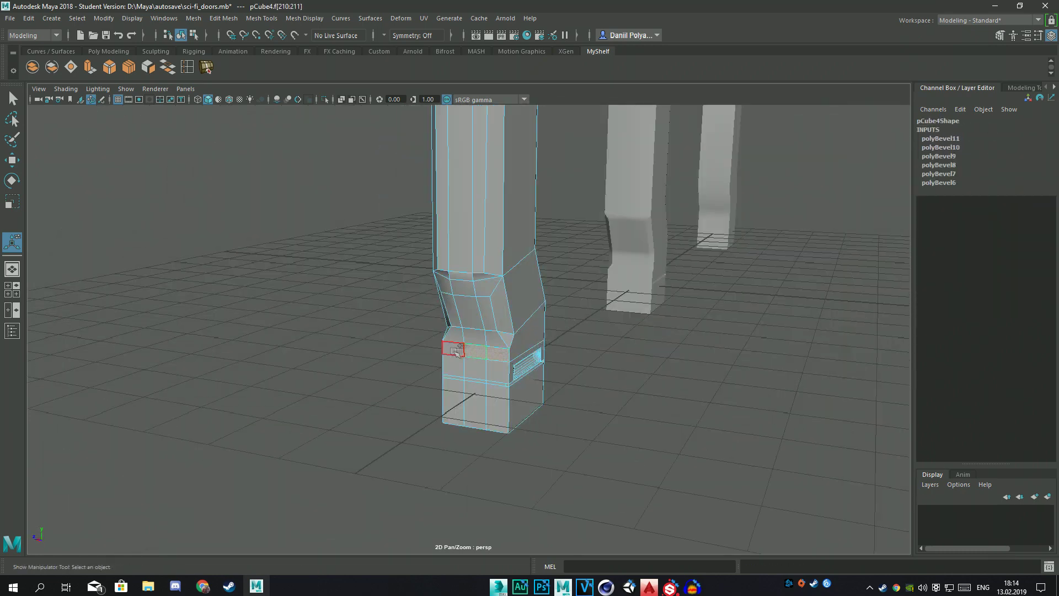
left_click_drag(591, 397, 579, 385, "alt")
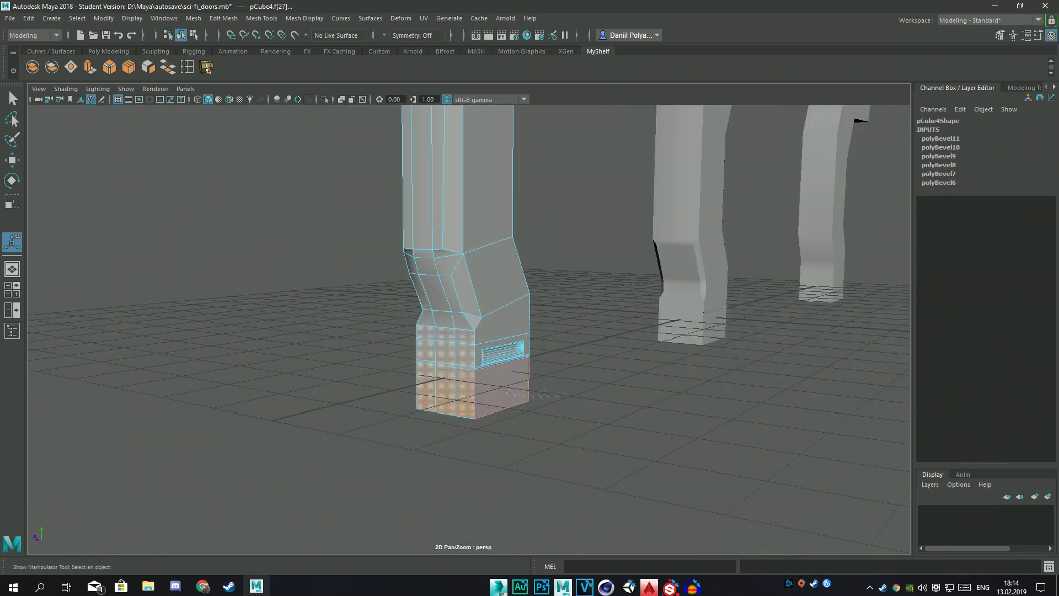
left_click(505, 402)
mouse_move(505, 401)
left_mouse_down("alt")
mouse_move(524, 386)
mouse_move(416, 283)
mouse_move(505, 288)
mouse_move(439, 310)
left_mouse_up("alt")
key("ctrl+b")
left_click(394, 212)
key("ctrl+b")
mouse_move(394, 211)
left_mouse_down("alt")
mouse_move(461, 217)
mouse_move(477, 187)
left_mouse_up("alt")
key("ctrl+b")
Step: Bevel the bent section's faces up to polyBevel17, then return to object mode
left_click(486, 119)
key("ctrl+b")
mouse_move(516, 152)
left_mouse_down("alt")
mouse_move(491, 126)
mouse_move(563, 193)
left_mouse_up("alt")
left_click(491, 126)
key("ctrl+b")
scroll(582, 236, "up", 5)
key("ctrl+b")
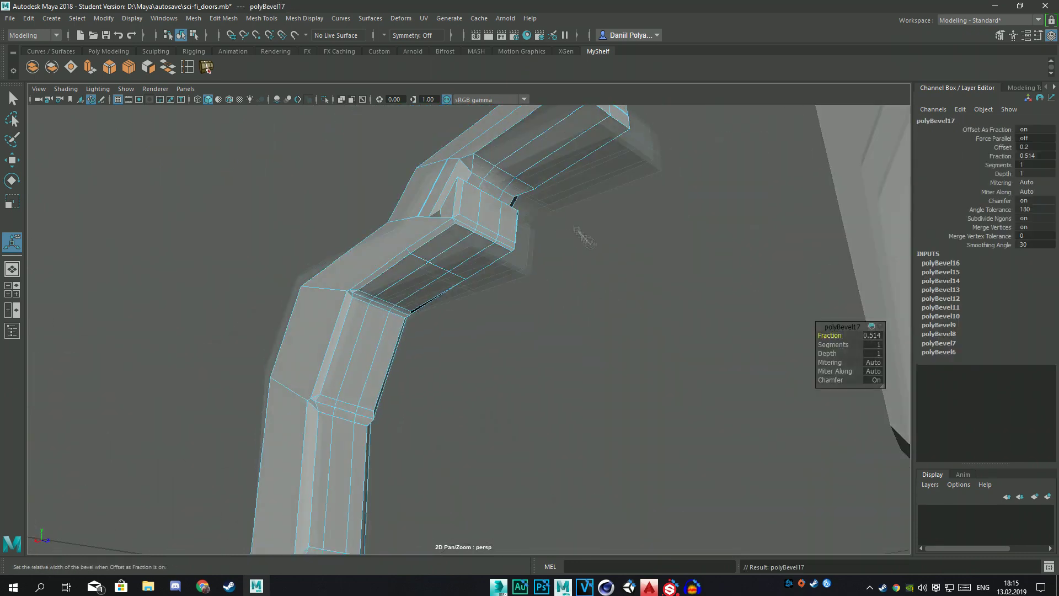
left_click_drag(582, 236, 574, 217, "alt")
key("F8")
scroll(662, 229, "down", 5)
key("w")
left_click_drag(607, 276, 524, 304, "alt")
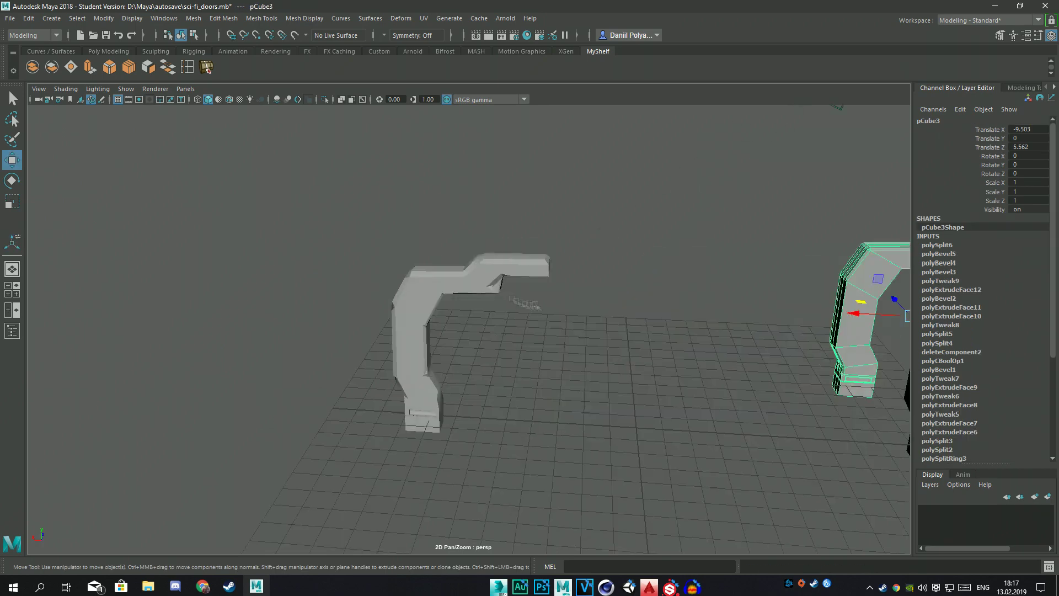
Step: Duplicate pCube4 as pCube5, rotate it -180 on Y and move it to X 2.39
key("ctrl+d")
left_click_drag(442, 365, 606, 381)
left_click(1035, 164)
type("-180")
key("Return")
mouse_move(718, 386)
left_mouse_down()
mouse_move(668, 385)
mouse_move(727, 191)
mouse_move(691, 314)
left_mouse_up()
left_click(669, 384)
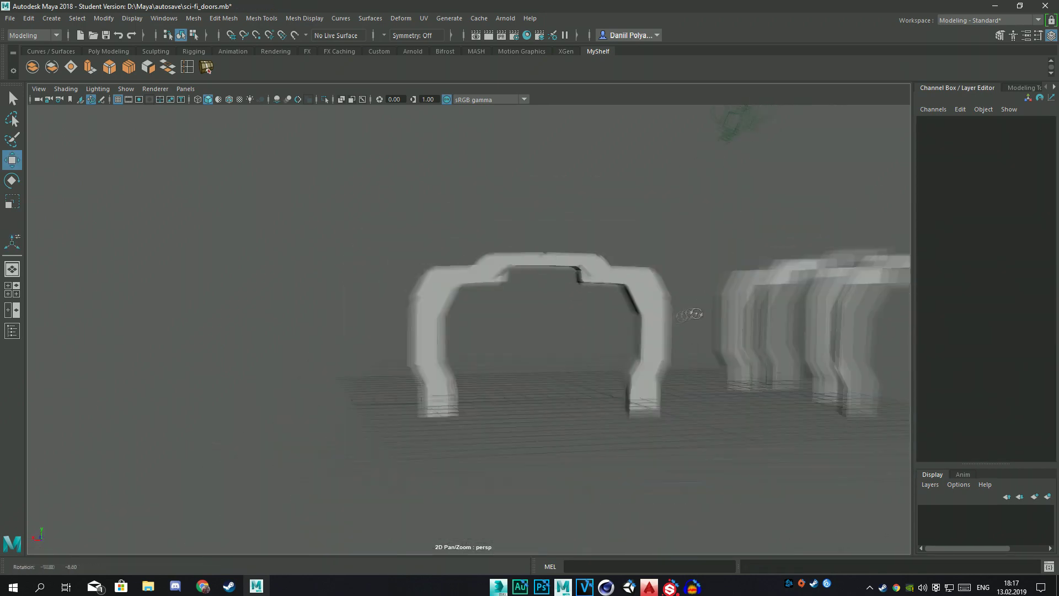
mouse_move(712, 386)
left_mouse_down("alt")
mouse_move(690, 359)
mouse_move(714, 314)
left_mouse_up("alt")
left_click(690, 358)
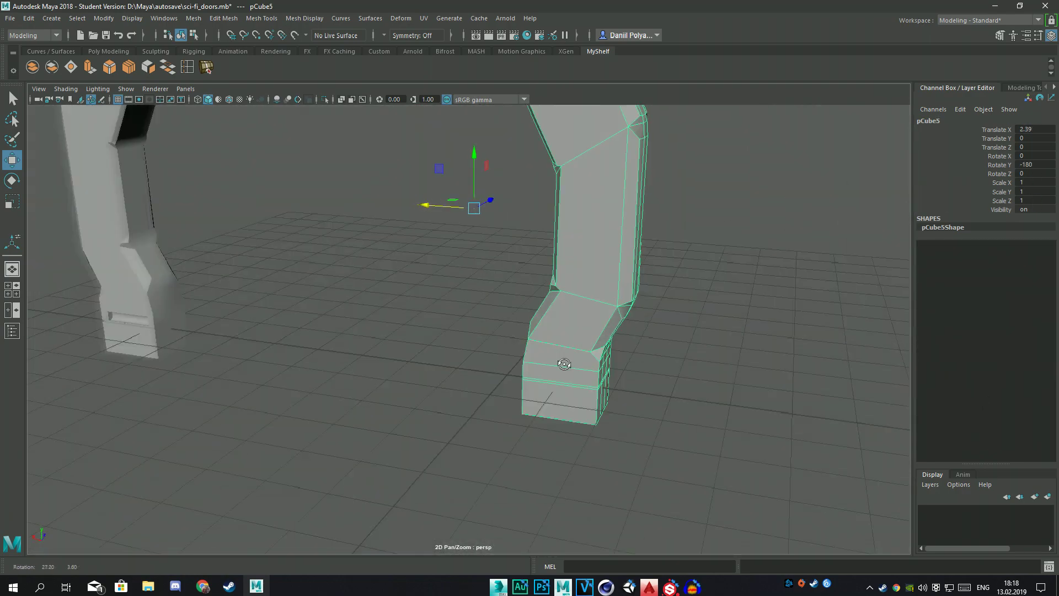
Step: Extrude a horizontal slot near pCube5's base with thickness -0.05 and offset 0.05, checking in wireframe
left_click_drag(557, 360, 511, 339, "alt")
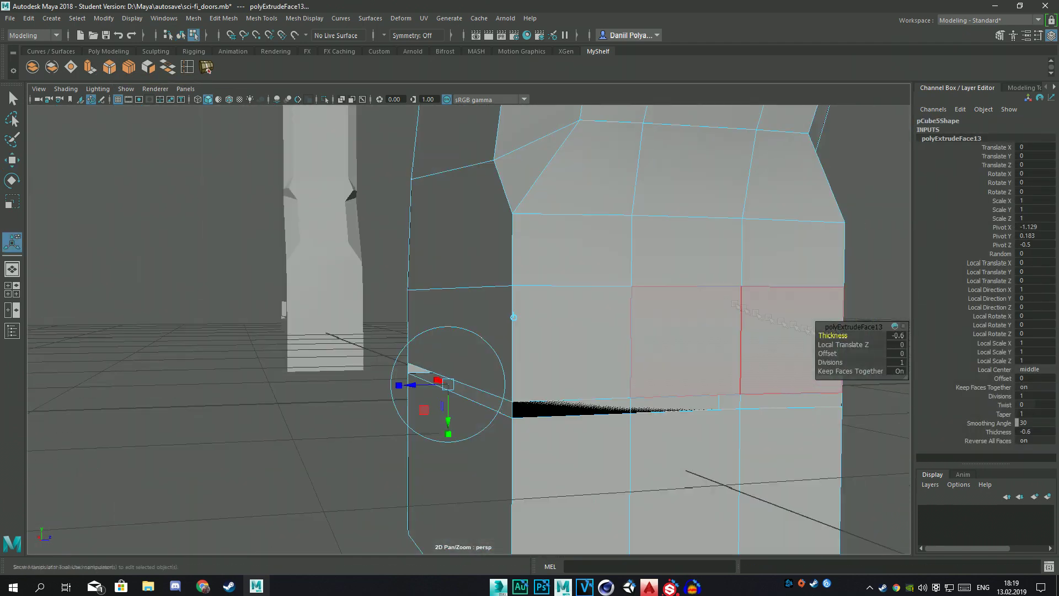
key("4")
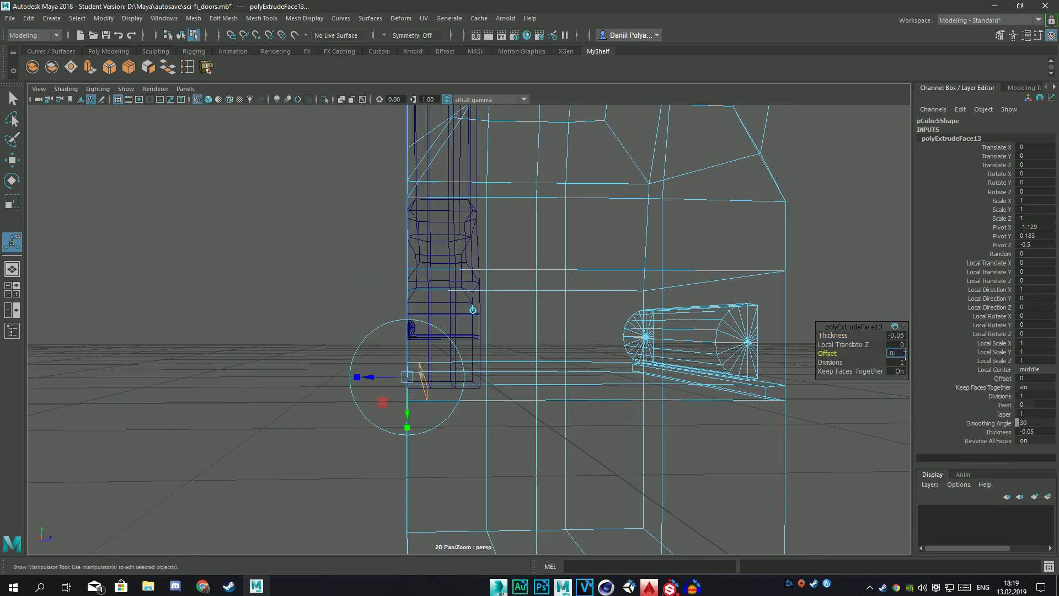
key("5")
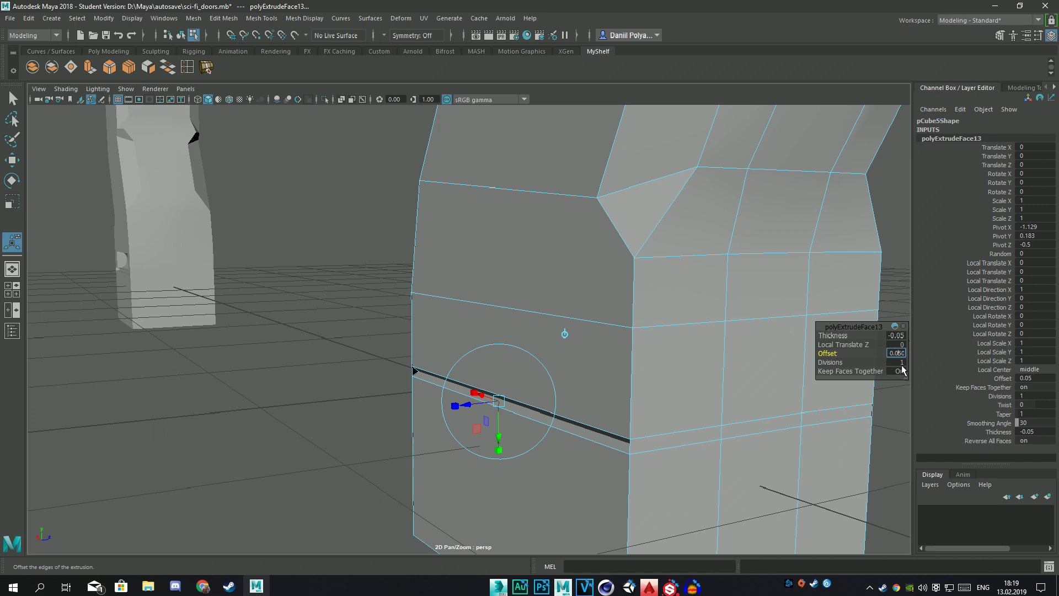
key("Return")
mouse_move(607, 331)
left_mouse_down("alt")
mouse_move(714, 336)
mouse_move(708, 347)
left_mouse_up("alt")
left_click(897, 354)
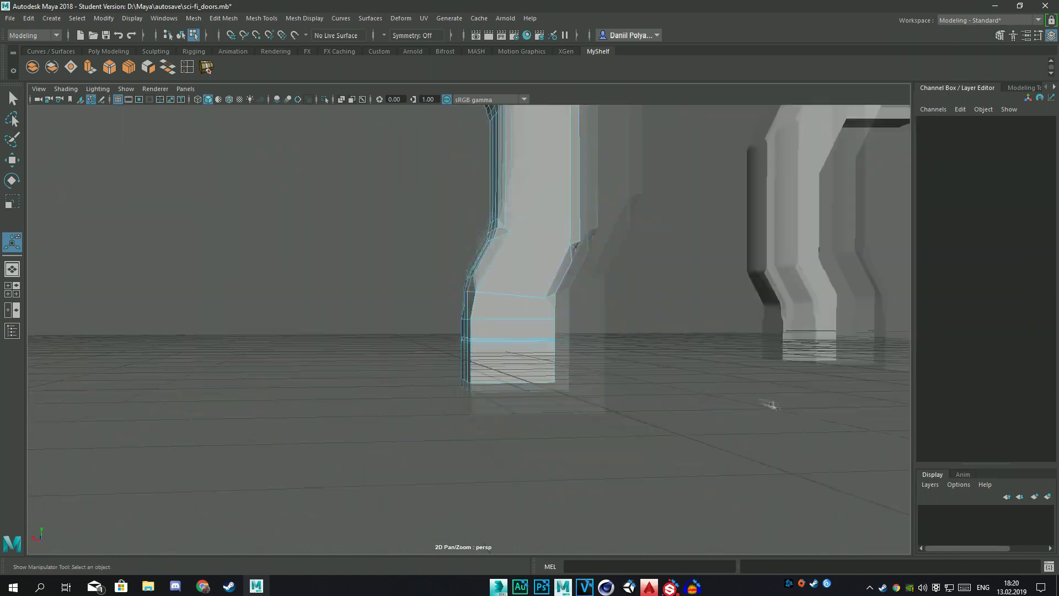
right_click_drag(652, 269, 672, 286)
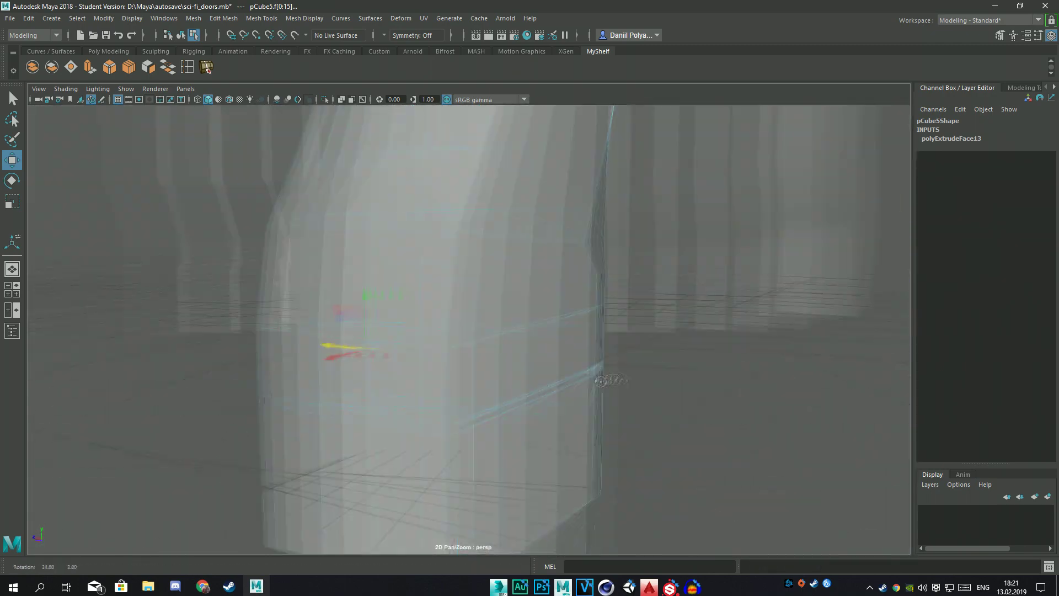
key("4")
key("5")
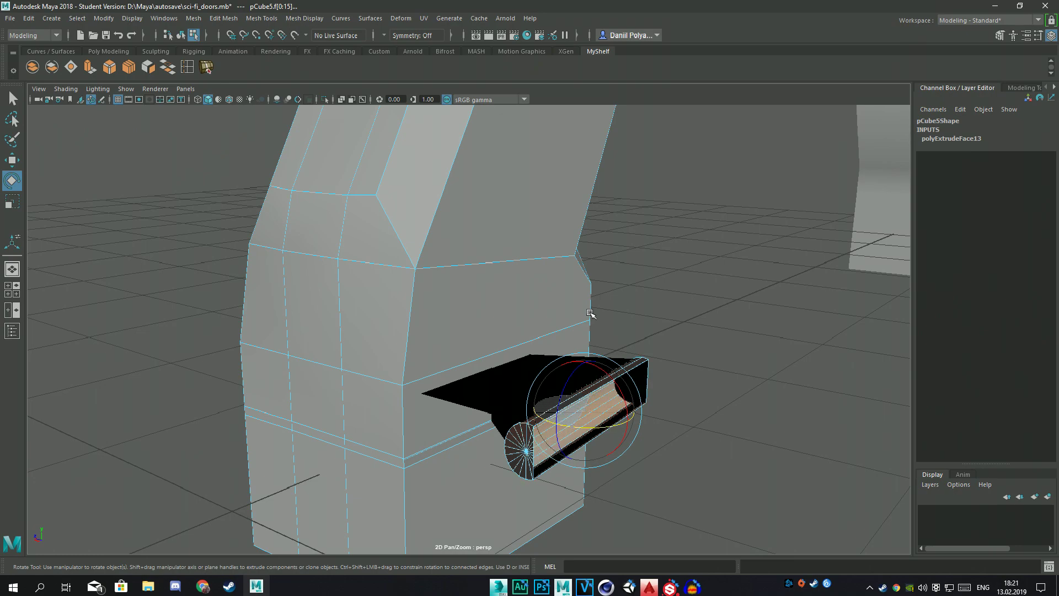
left_click_drag(590, 313, 562, 321, "alt")
key("w")
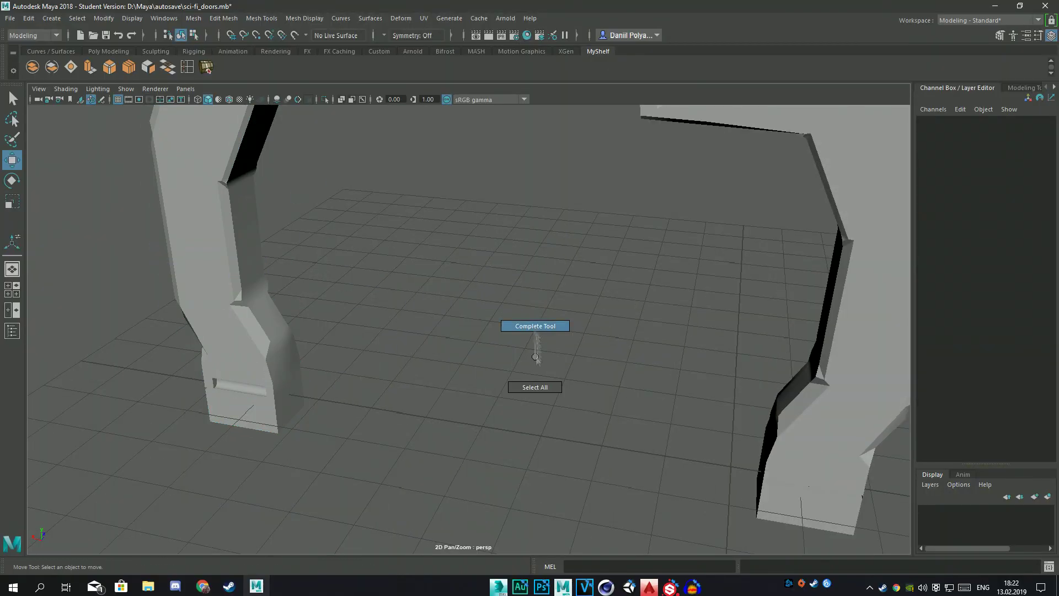
Step: Create a new polygon cube and scale it slightly in depth for the door panel
right_click_drag(535, 357, 526, 387, "shift")
key("r")
left_click_drag(495, 446, 603, 429, "alt")
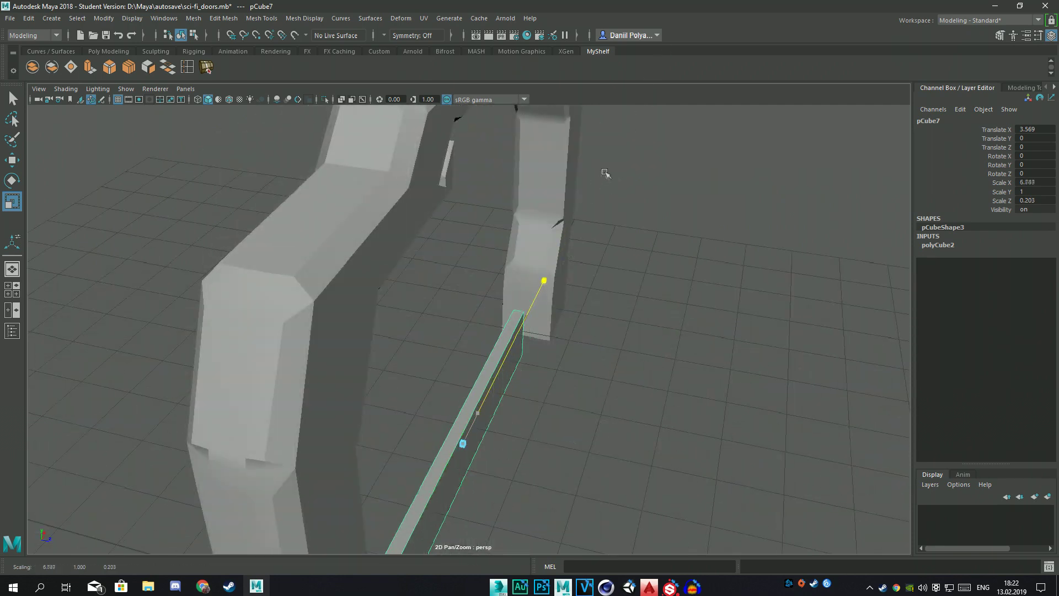
left_click_drag(605, 173, 482, 385, "alt")
key("4")
scroll(491, 385, "up", 5)
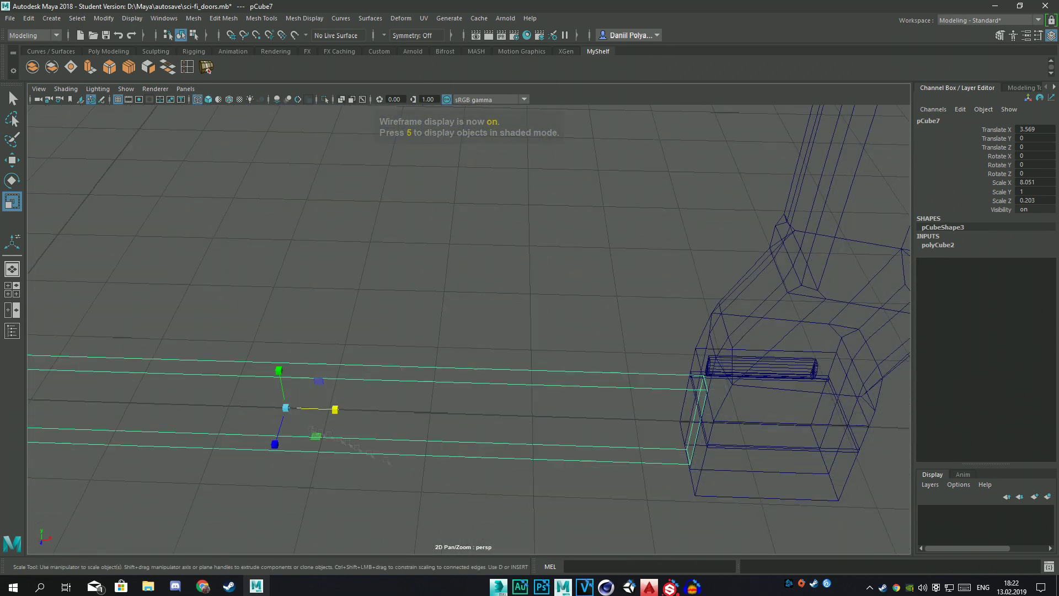
key("5")
Step: Stretch the panel across the arch width and up to door height, then lift it into place
left_click_drag(335, 415, 491, 366, "alt")
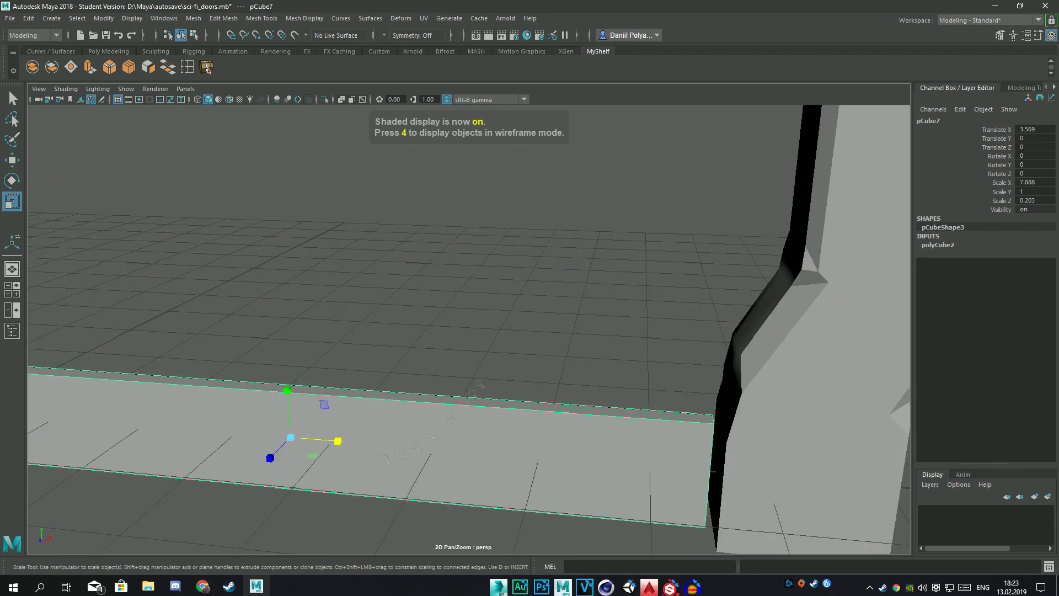
left_click_drag(342, 443, 558, 390, "alt")
key("4")
key("5")
mouse_move(414, 414)
left_mouse_down("alt")
mouse_move(367, 349)
mouse_move(356, 126)
left_mouse_up("alt")
scroll(371, 395, "down", 5)
key("w")
left_click_drag(405, 337, 406, 309)
left_click(416, 276)
Step: Refine pCube7's height and width to fill the arch at 9.342 × 6.554 × 0.203
left_click(408, 331)
key("f")
left_click_drag(388, 253, 409, 238, "alt")
scroll(408, 231, "down", 5)
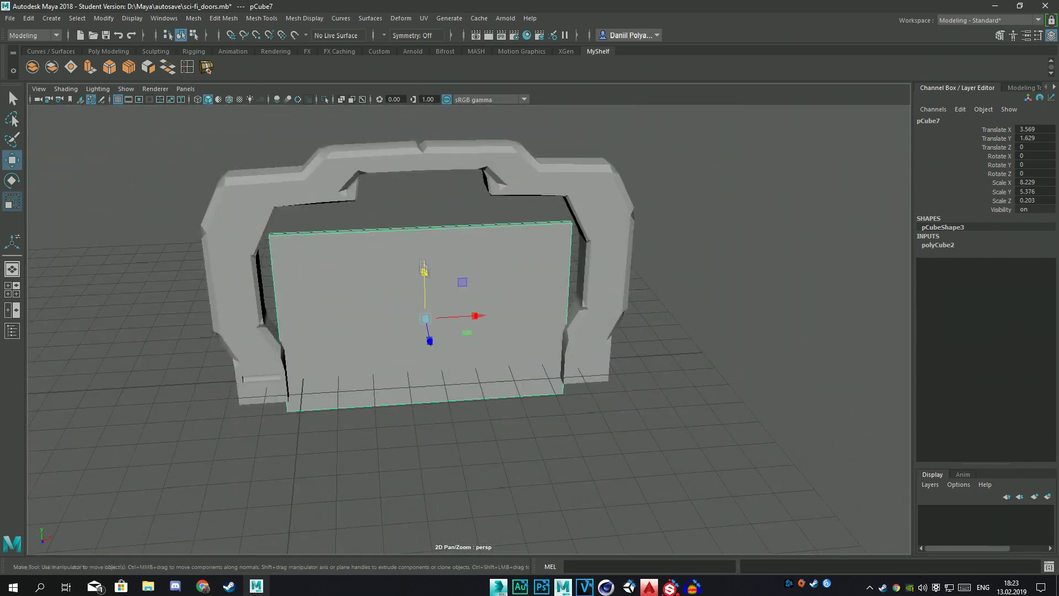
key("r")
left_click_drag(423, 253, 410, 191)
mouse_move(423, 233)
left_mouse_down("alt")
mouse_move(411, 273)
mouse_move(427, 232)
left_mouse_up("alt")
key("r")
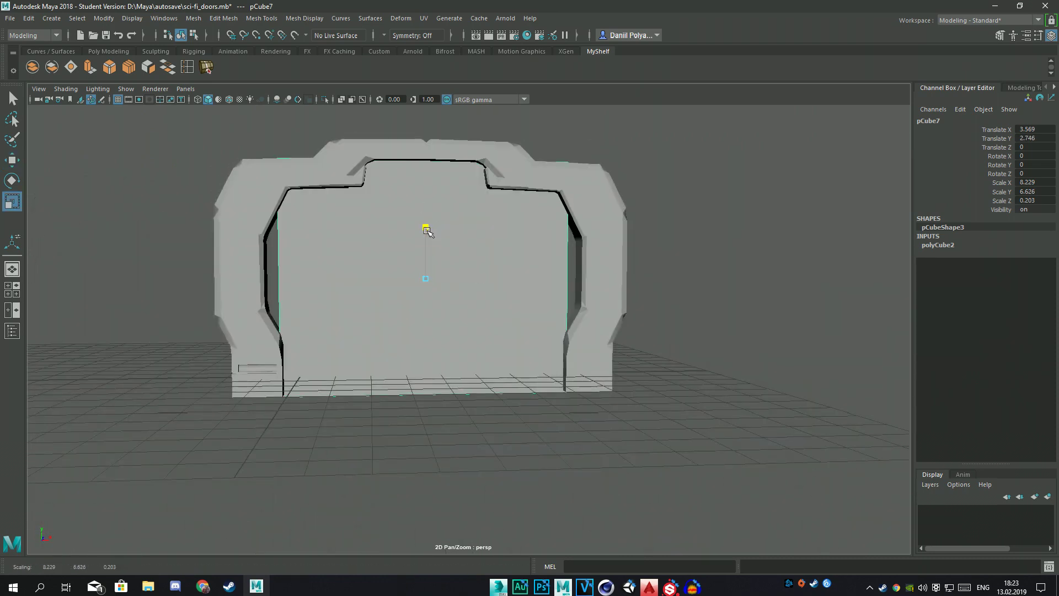
key("r")
mouse_move(475, 278)
left_mouse_down()
mouse_move(721, 250)
mouse_move(508, 267)
left_mouse_up()
right_click(508, 267)
Step: Move a vertex on the door panel's top edge to fit the frame
mouse_move(333, 138)
left_mouse_down()
mouse_move(365, 162)
mouse_move(341, 151)
left_mouse_up()
mouse_move(341, 152)
left_mouse_down("alt")
mouse_move(320, 176)
mouse_move(488, 196)
left_mouse_up("alt")
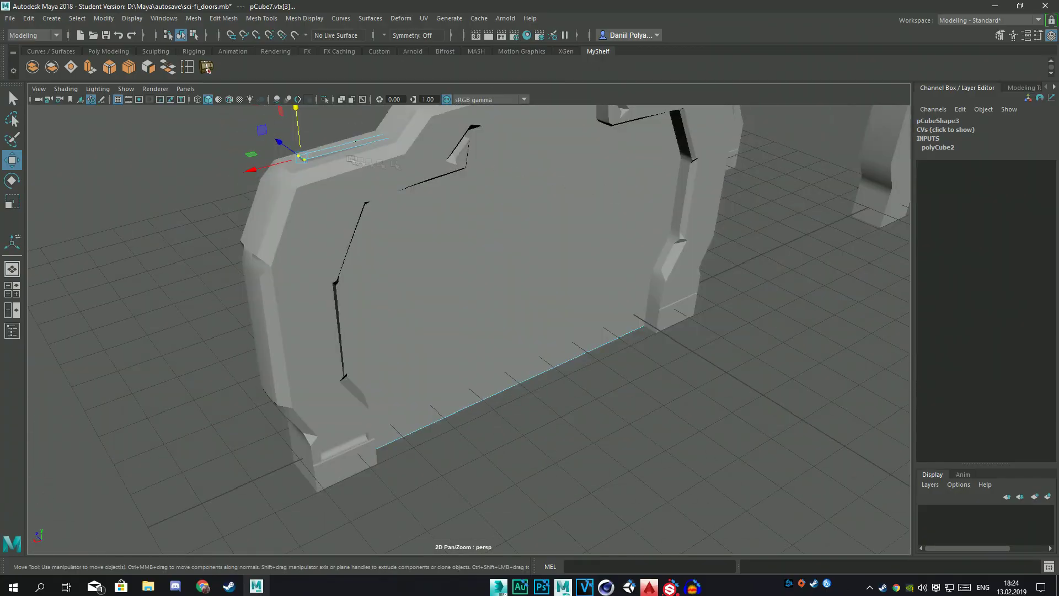
scroll(351, 160, "up", 5)
left_click_drag(351, 160, 439, 242, "alt")
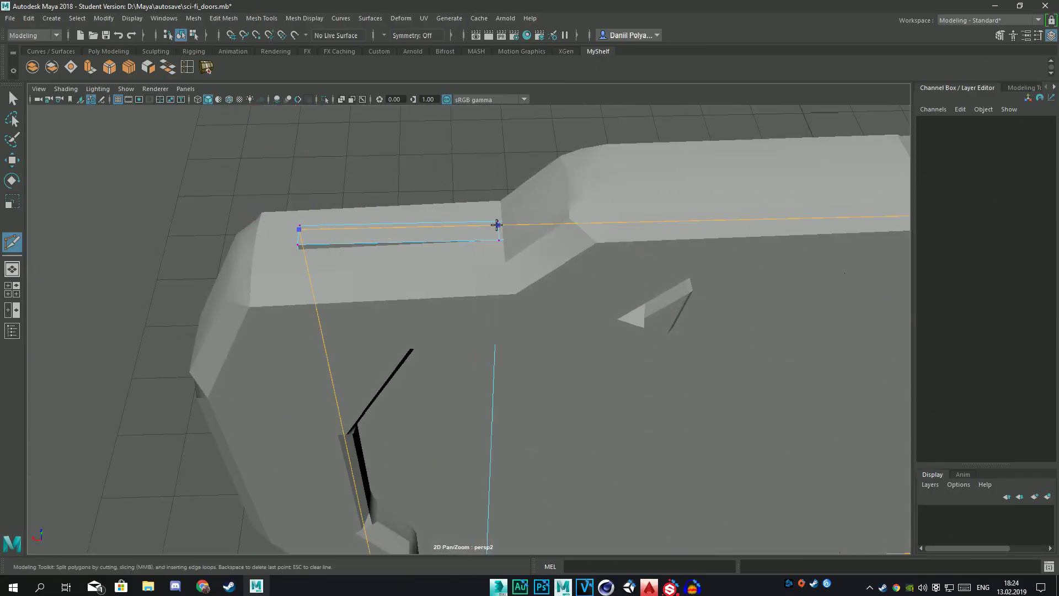
scroll(496, 224, "down", 5)
middle_click_drag(817, 276, 749, 347, "alt")
left_click_drag(749, 344, 753, 250, "alt")
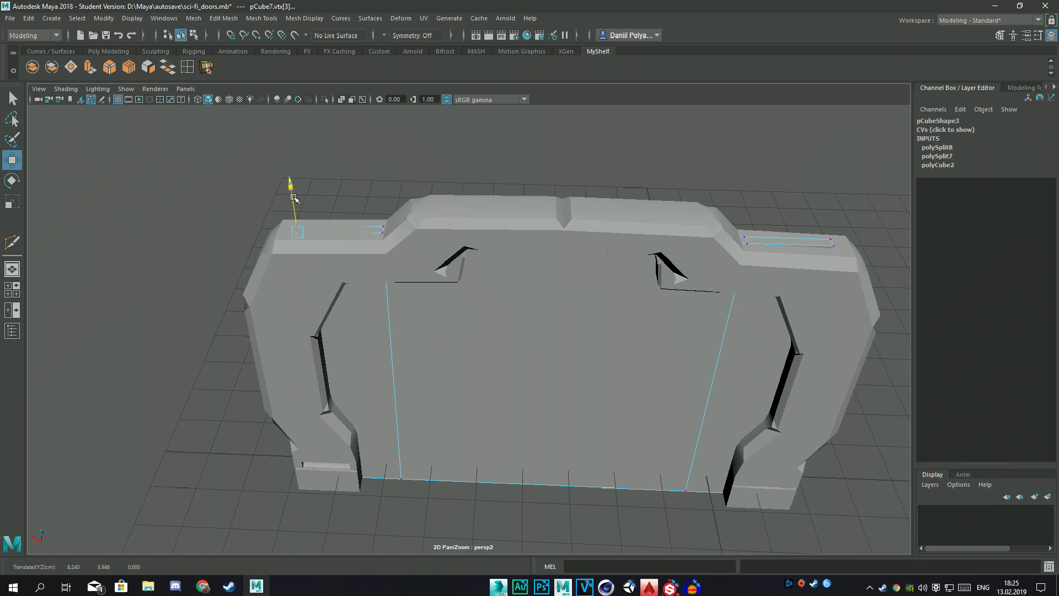
Step: Select the panel's top corner vertices and pull back to view the whole door frame
mouse_move(295, 196)
left_mouse_down("alt")
mouse_move(820, 271)
mouse_move(767, 285)
mouse_move(794, 160)
left_mouse_up("alt")
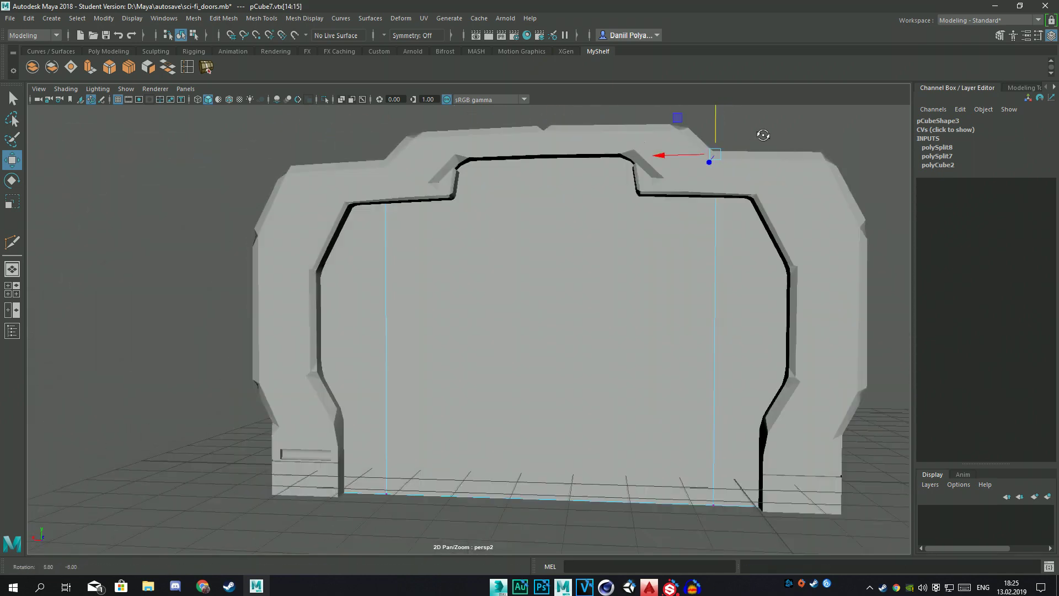
scroll(499, 181, "up", 5)
left_click_drag(499, 181, 596, 260, "alt")
scroll(504, 224, "down", 4)
mouse_move(503, 224)
left_mouse_down("alt")
mouse_move(544, 208)
mouse_move(735, 244)
mouse_move(685, 351)
left_mouse_up("alt")
scroll(535, 215, "down", 4)
Step: Switch to VK and scroll back through the Inverse GameDev Party group chat
key("alt+Tab")
key("ctrl+1")
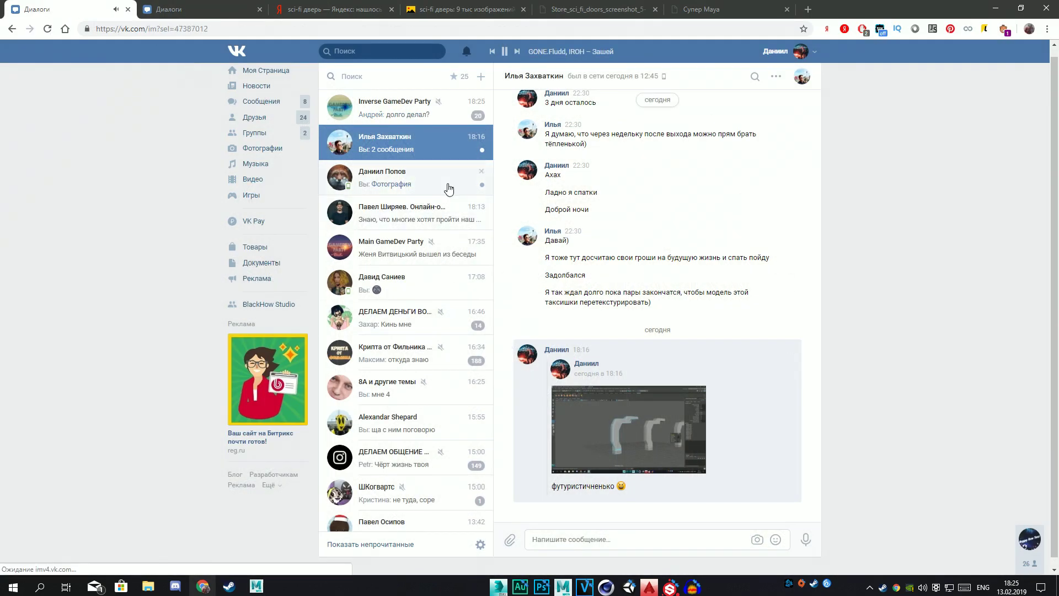
left_click(447, 143)
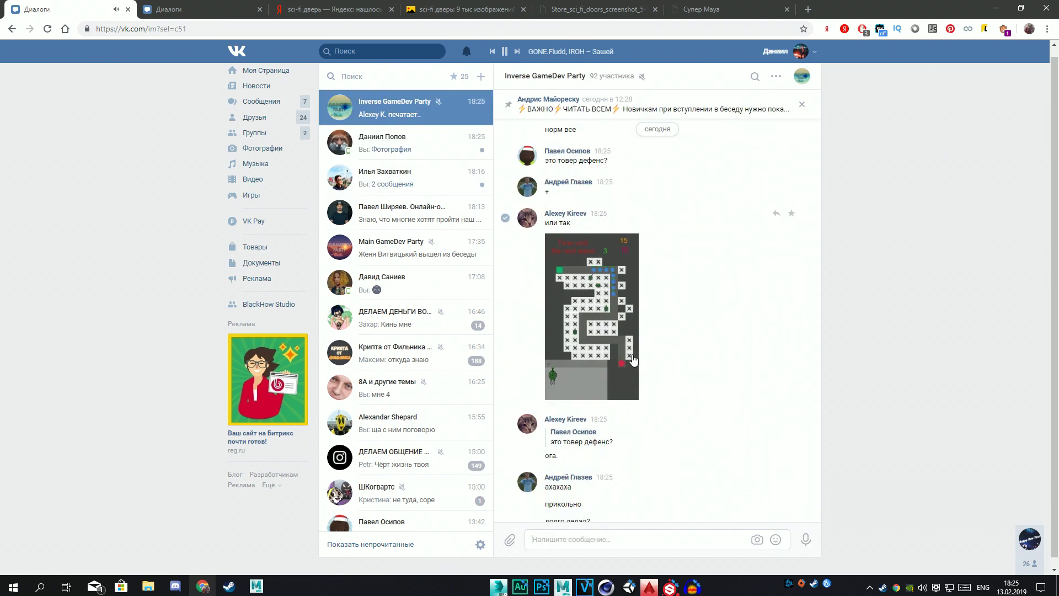
scroll(614, 350, "up", 5)
scroll(612, 347, "up", 5)
scroll(607, 339, "up", 5)
scroll(604, 334, "up", 5)
scroll(524, 340, "up", 5)
Step: View a picture shared in the chat, then return to Maya and start a cut on the panel's lower edge
left_click(634, 248)
key("Escape")
key("alt+Tab")
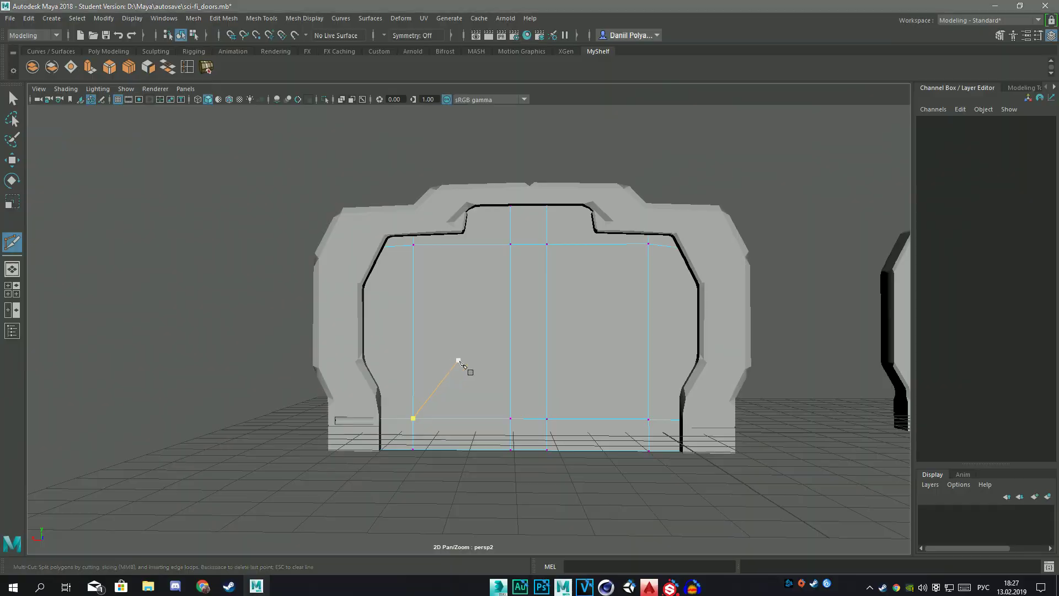
left_click(547, 418)
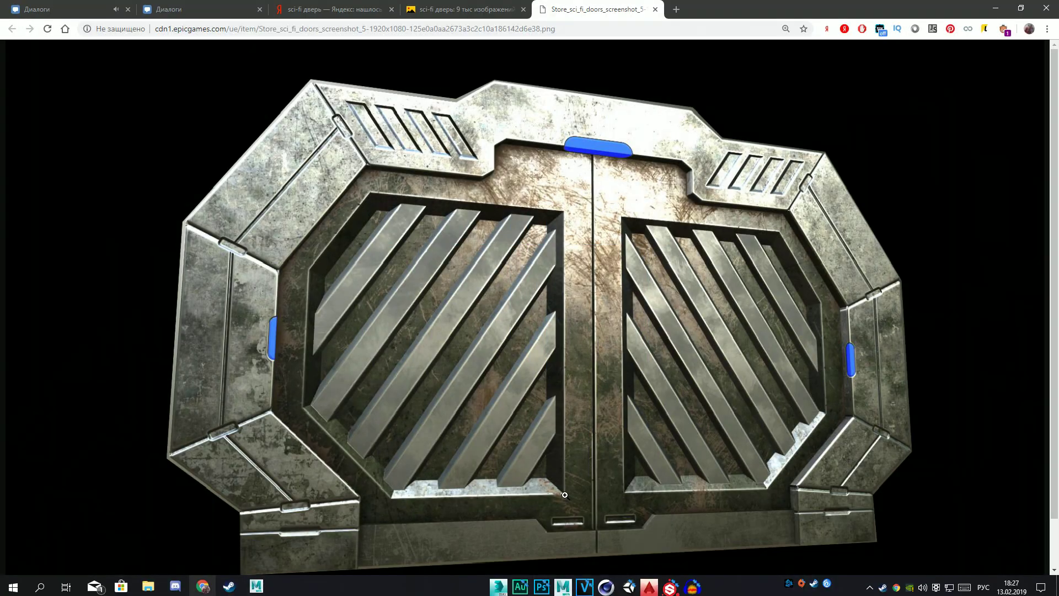
Step: Enlarge the sci-fi door reference image to 200% to study its side frame
left_click(564, 495)
scroll(598, 550, "up", 4, "ctrl")
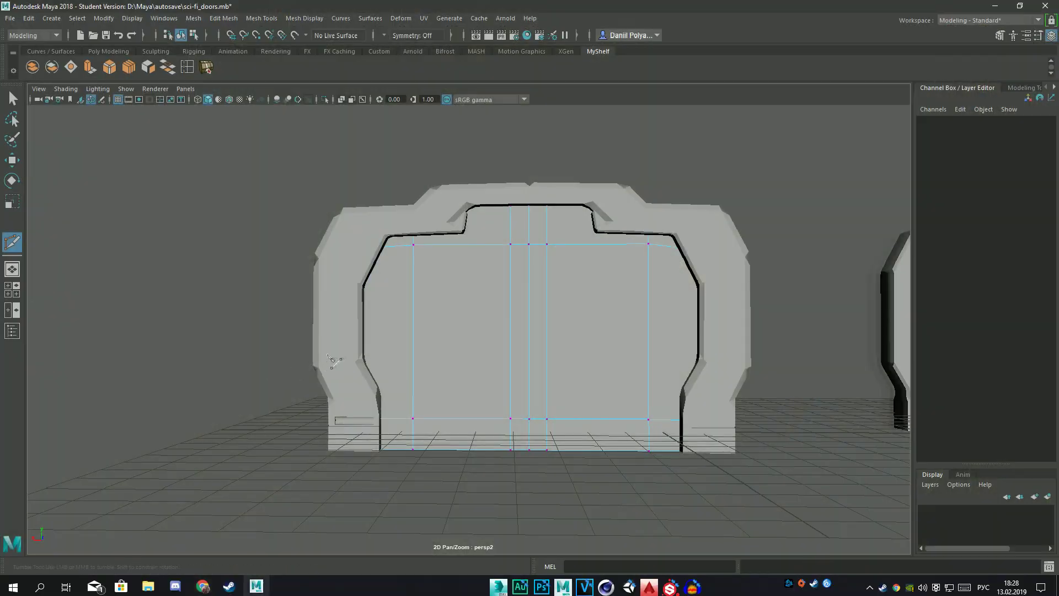
scroll(332, 360, "down", 3)
scroll(621, 444, "down", 3)
Step: Back in Maya, orbit to an angled door view and return to object selection mode
left_click_drag(621, 444, 638, 267)
right_click(638, 267)
key("q")
left_click(208, 68)
Step: Squash the new cube, pCube8, into a small narrow block
left_click_drag(386, 331, 516, 386, "alt")
key("w")
scroll(516, 426, "up", 5)
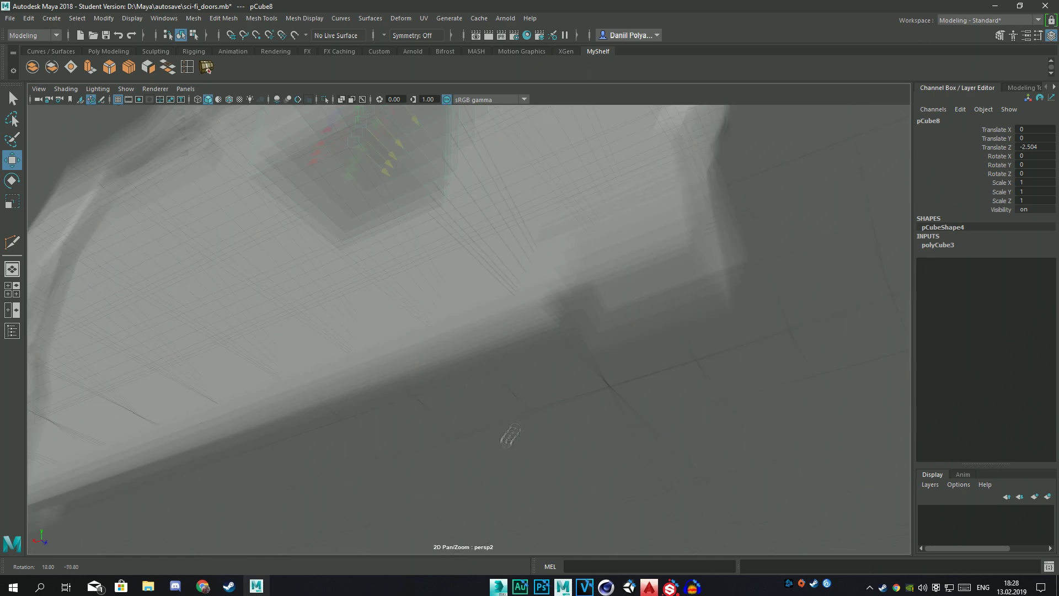
scroll(561, 375, "down", 5)
scroll(562, 375, "up", 3)
scroll(461, 374, "up", 3)
key("r")
left_click_drag(296, 353, 313, 337)
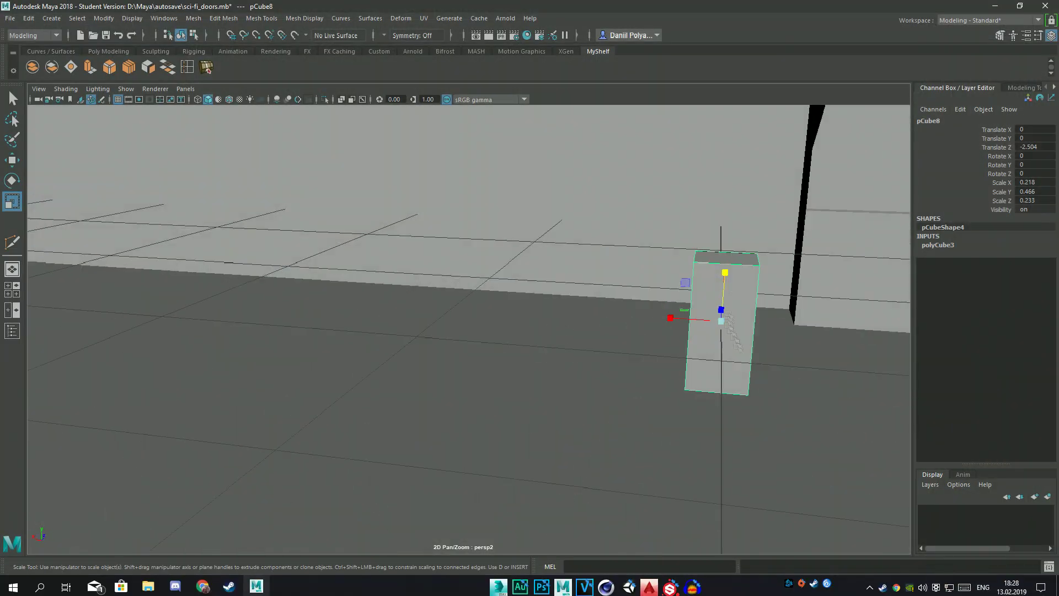
Step: Bevel the block's edges with 5 segments at fraction 0.214
right_click(738, 304, "shift")
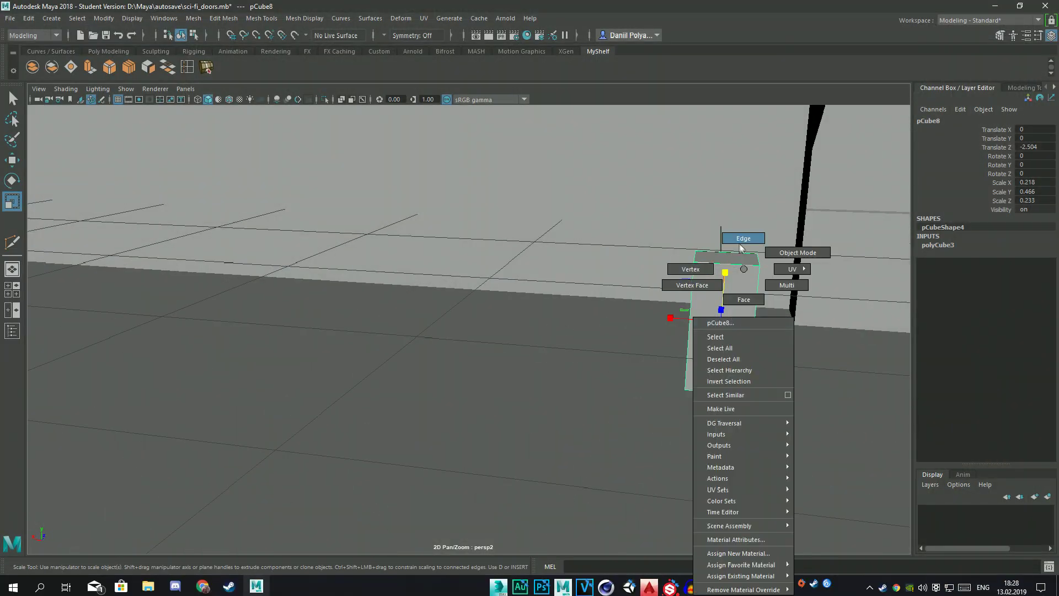
left_click_drag(748, 329, 790, 255, "alt")
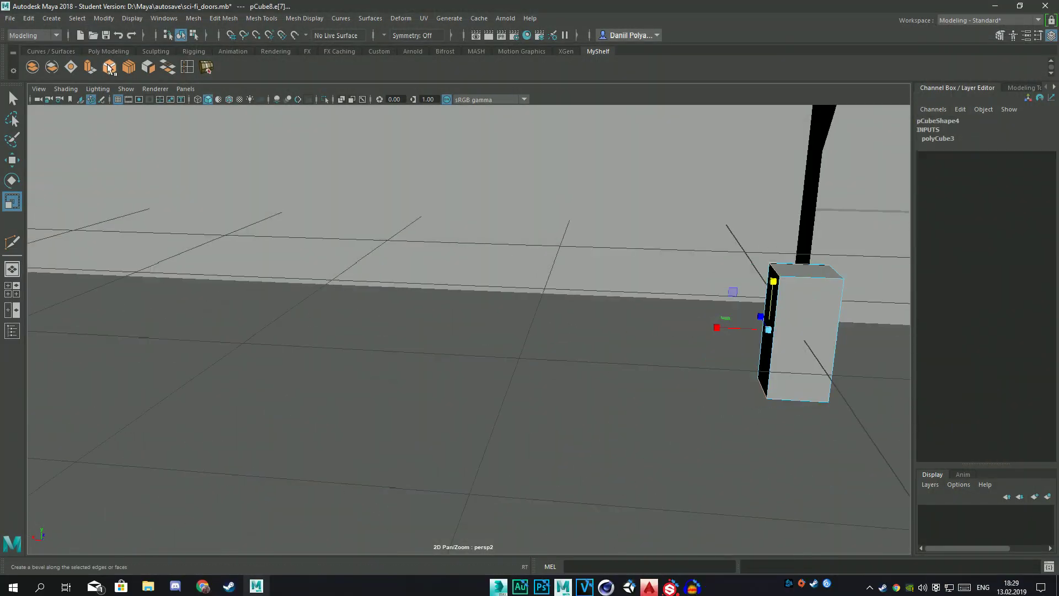
left_click_drag(496, 276, 441, 276, "alt")
left_click(224, 18)
left_click(243, 54)
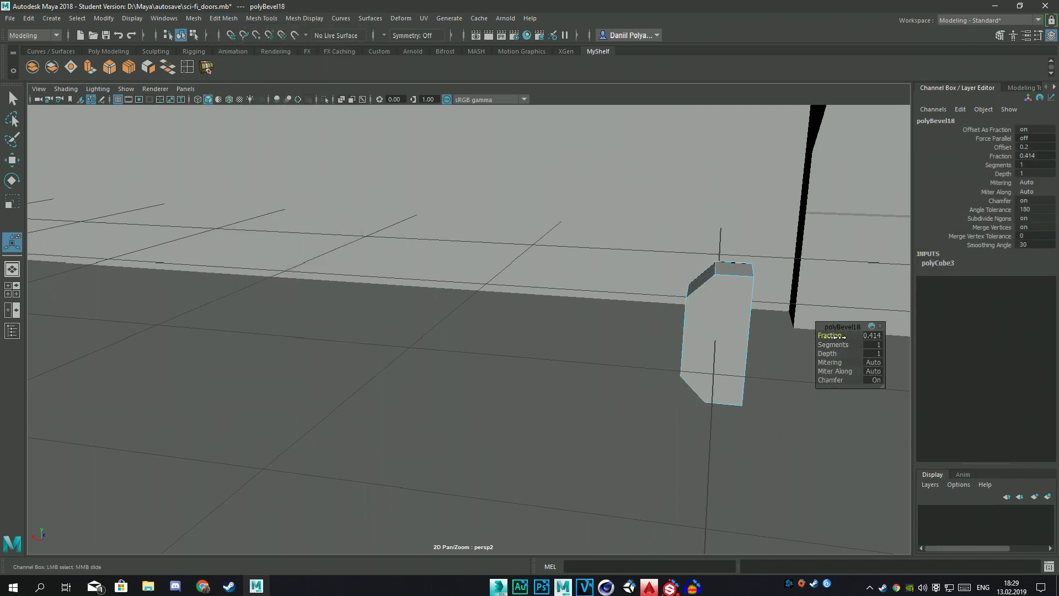
left_click_drag(850, 344, 863, 344)
left_click_drag(689, 276, 641, 280, "alt")
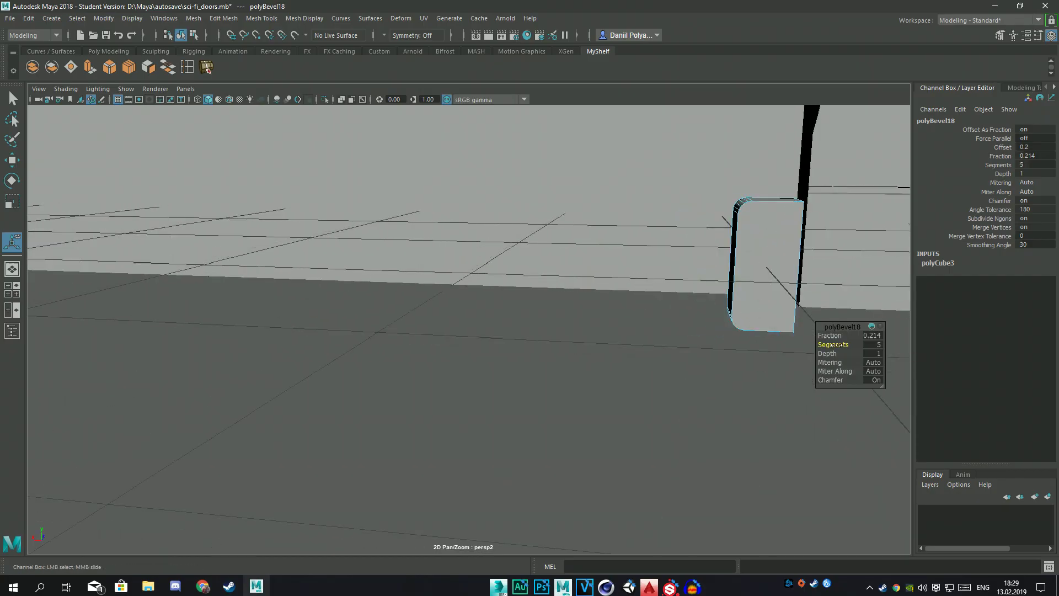
scroll(568, 298, "down", 5)
Step: Slide the rounded block against the side of the door frame
key("w")
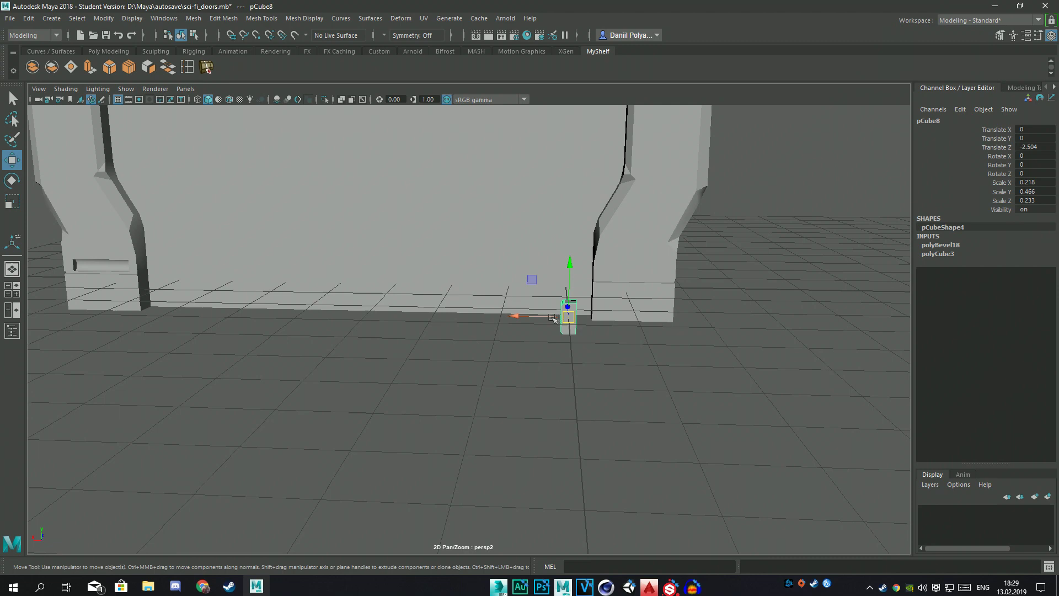
left_click_drag(552, 318, 384, 332)
scroll(415, 156, "down", 5)
scroll(469, 189, "up", 5)
mouse_move(469, 189)
left_mouse_down("alt")
mouse_move(508, 312)
mouse_move(481, 244)
mouse_move(464, 272)
mouse_move(455, 238)
left_mouse_up("alt")
scroll(471, 291, "up", 3)
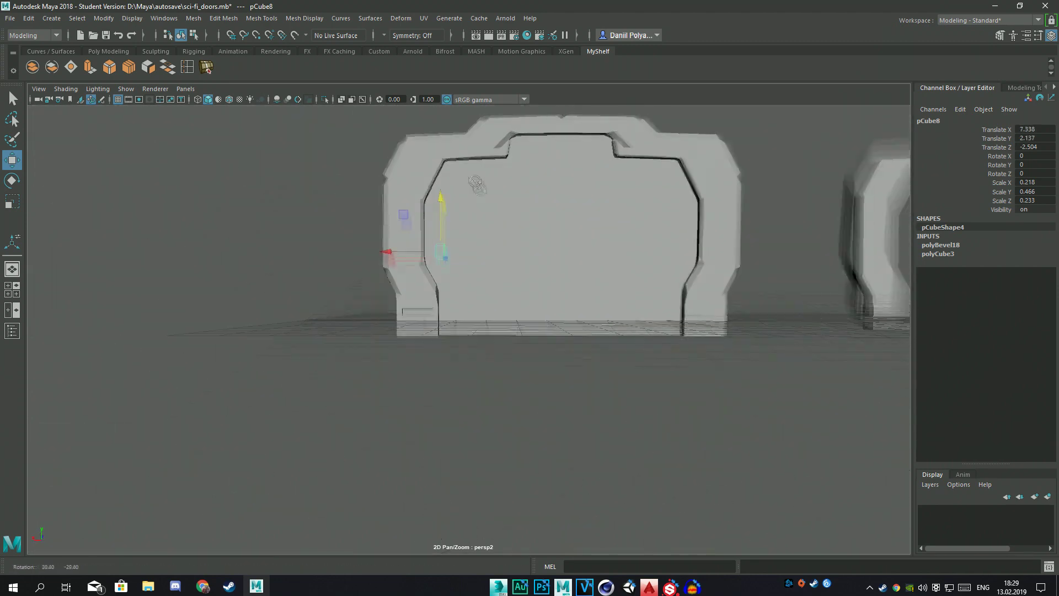
scroll(503, 272, "down", 5)
scroll(503, 272, "up", 5)
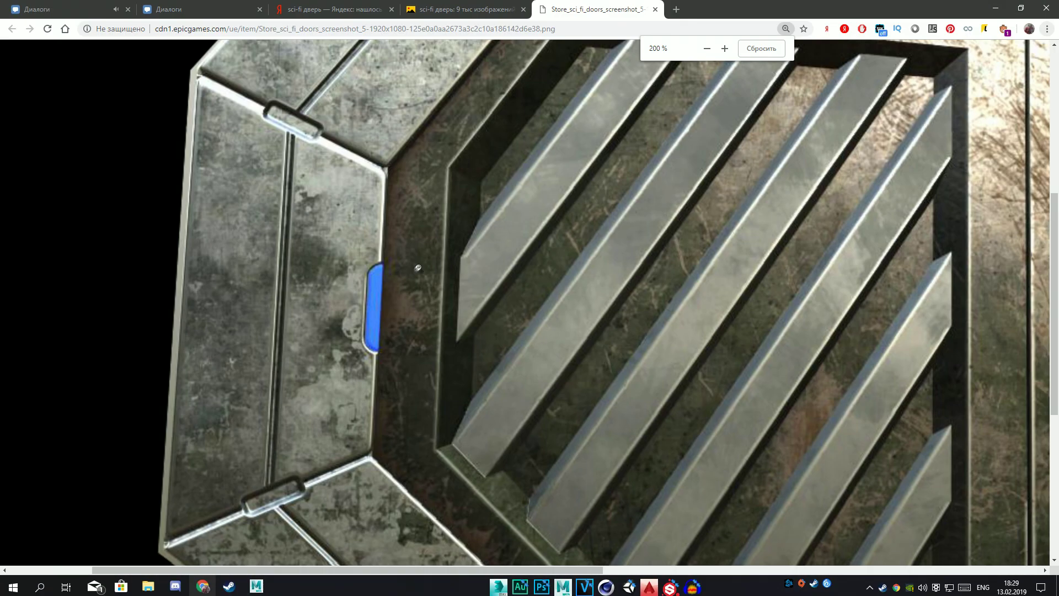
right_click_drag(381, 257, 426, 242)
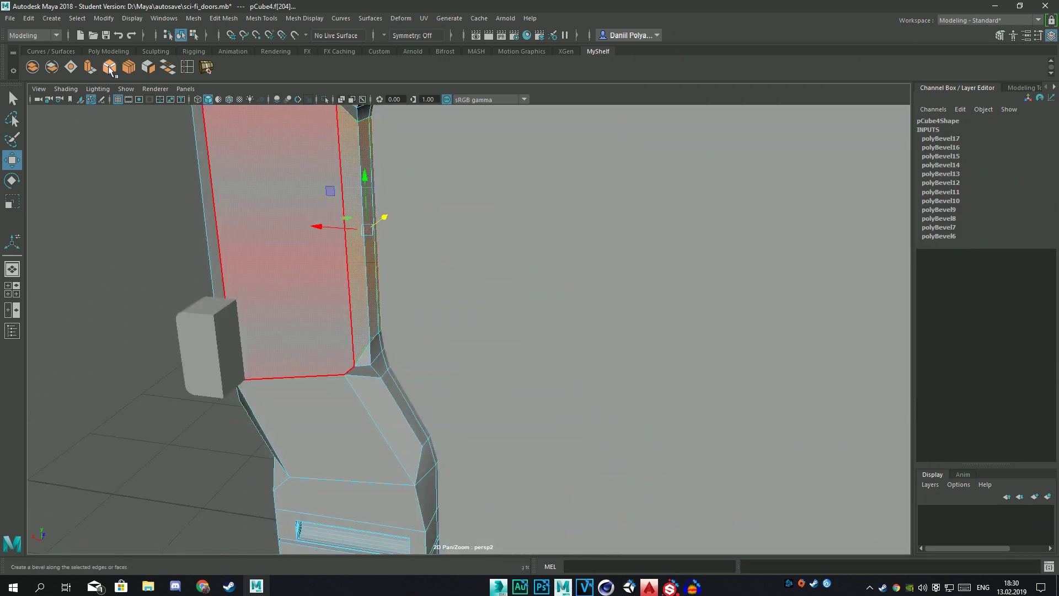
Step: Try a bevel on the frame face, undo it, and save the scene
key("ctrl+b")
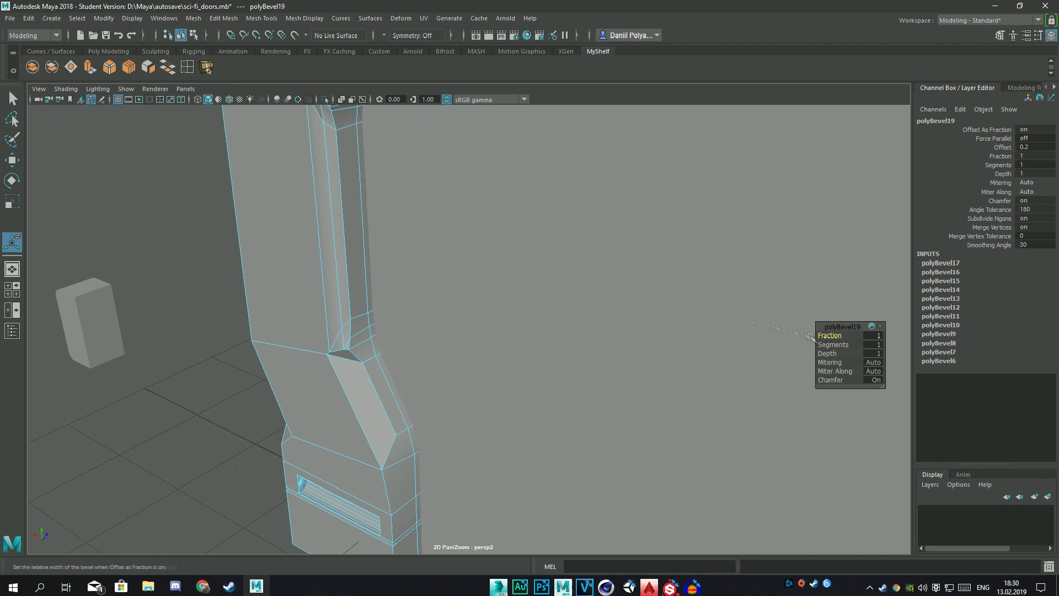
key("ctrl+z")
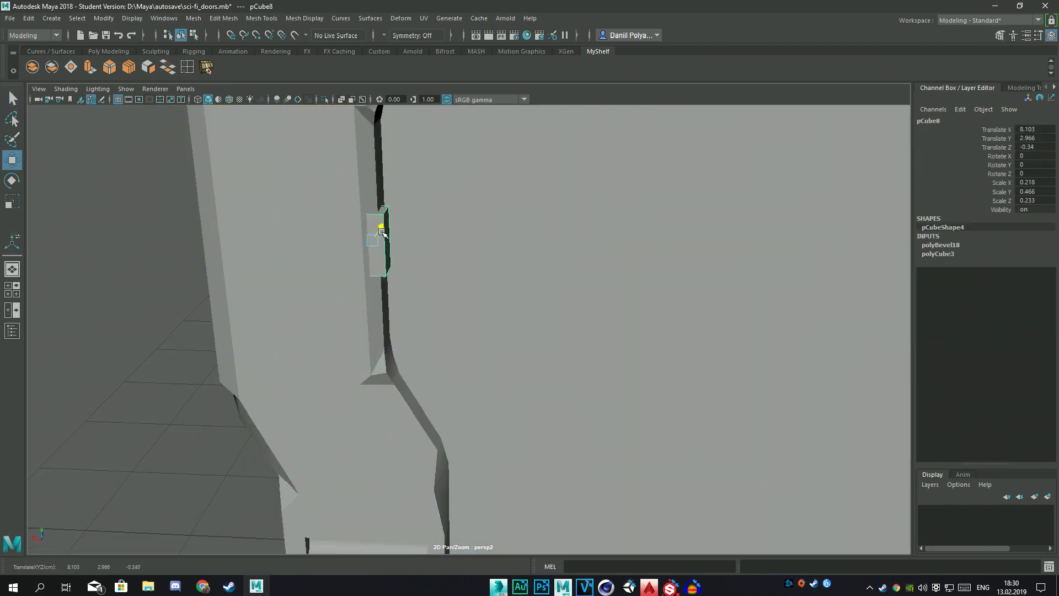
key("ctrl+s")
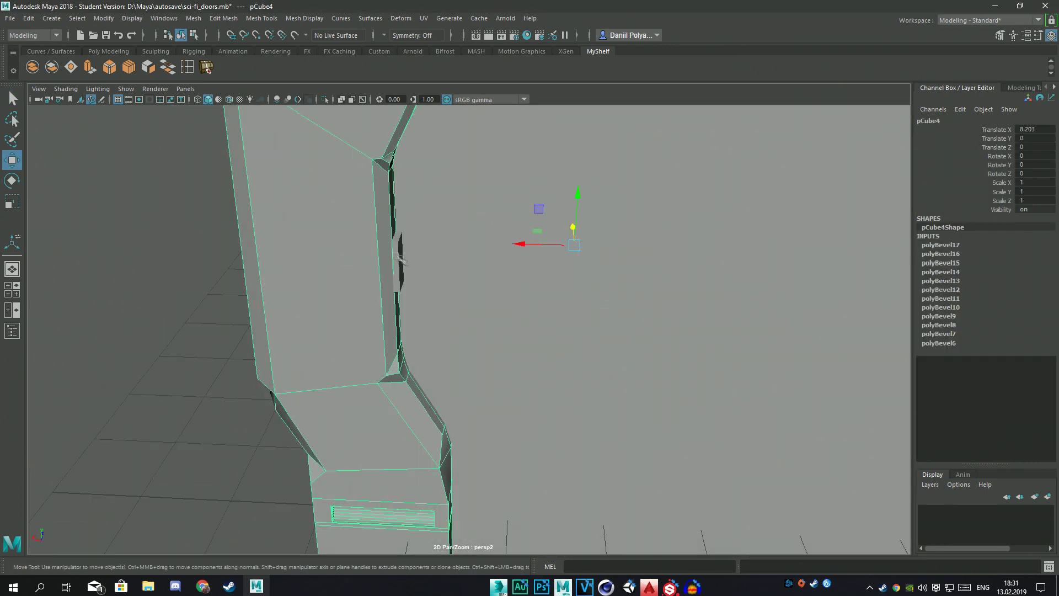
left_click(196, 18)
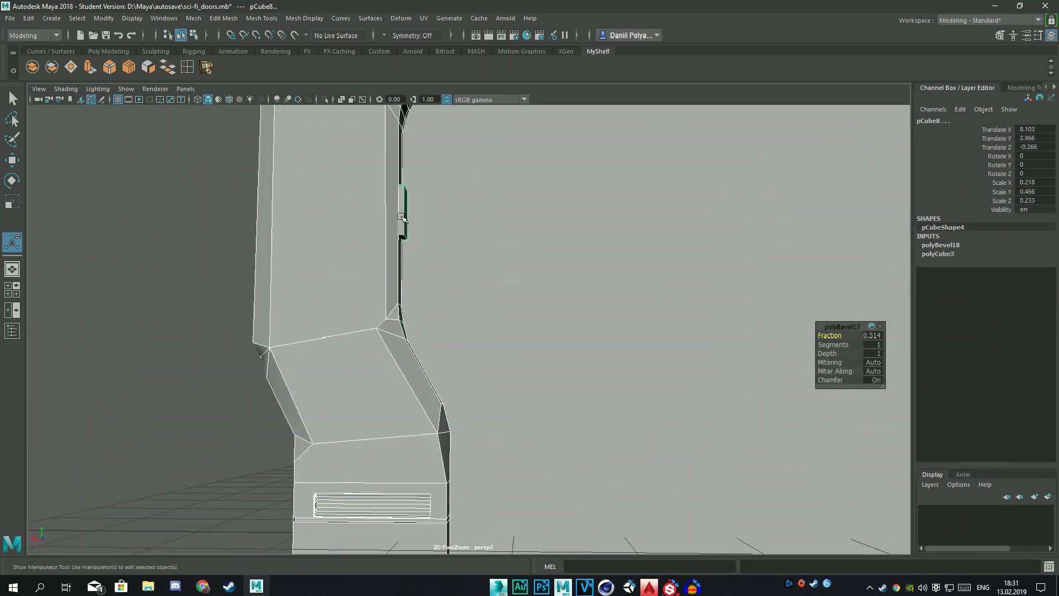
left_click(193, 18)
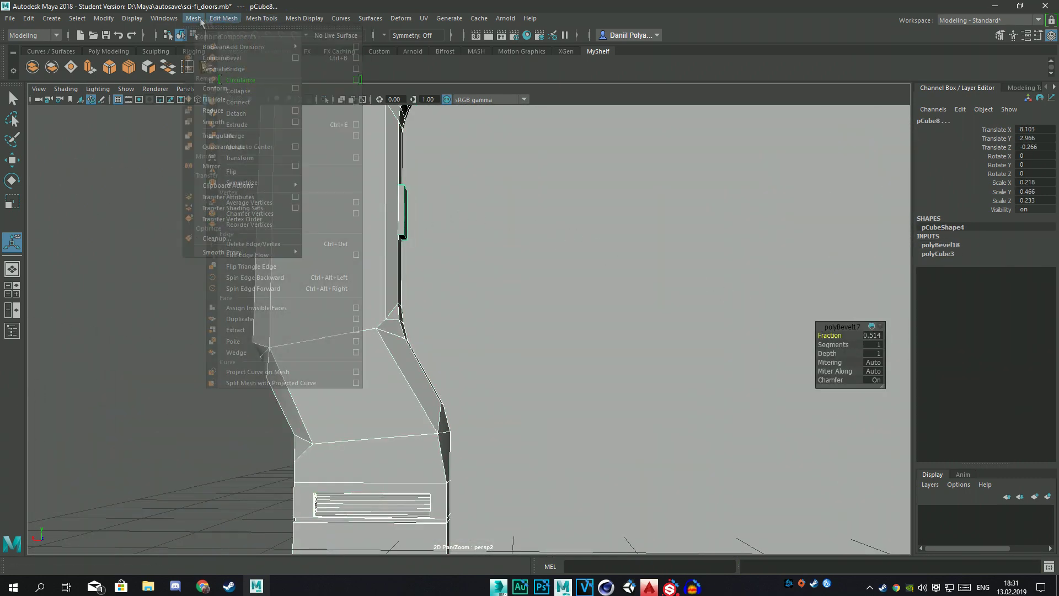
left_click(331, 50)
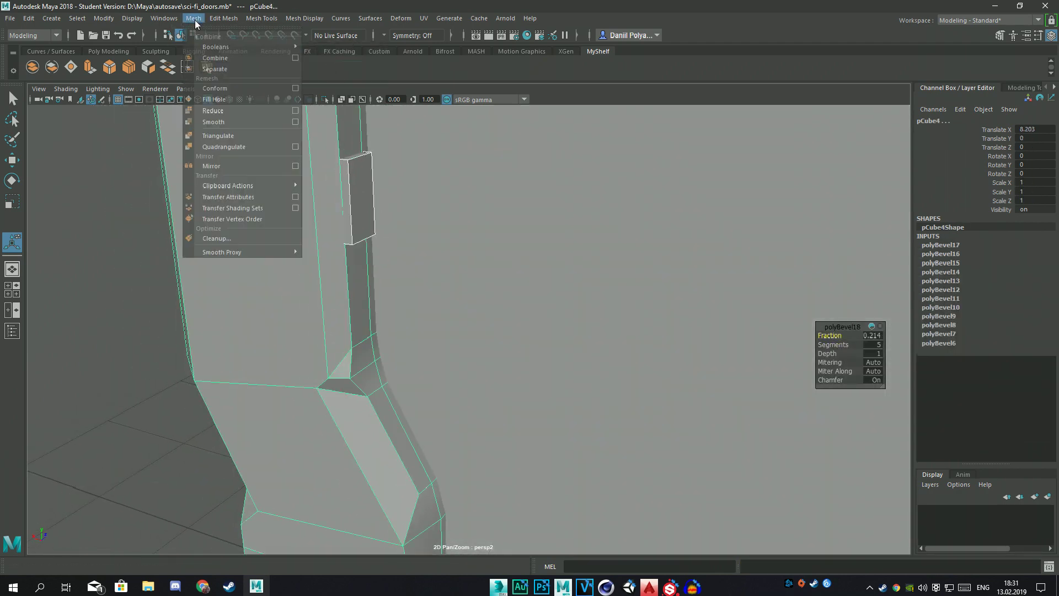
Step: Rotate the small rounded block 180° on Y and place its copy at X -0.99
left_click(419, 192)
key("e")
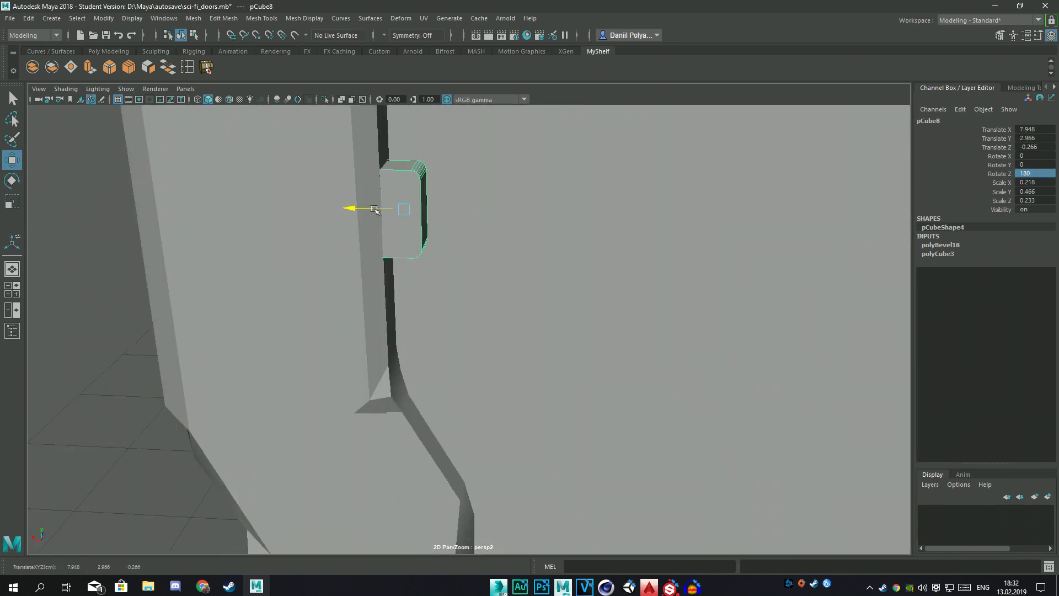
scroll(496, 303, "down", 5)
left_click_drag(497, 303, 634, 417, "alt")
mouse_move(544, 457)
left_mouse_down()
mouse_move(709, 312)
mouse_move(616, 259)
left_mouse_up()
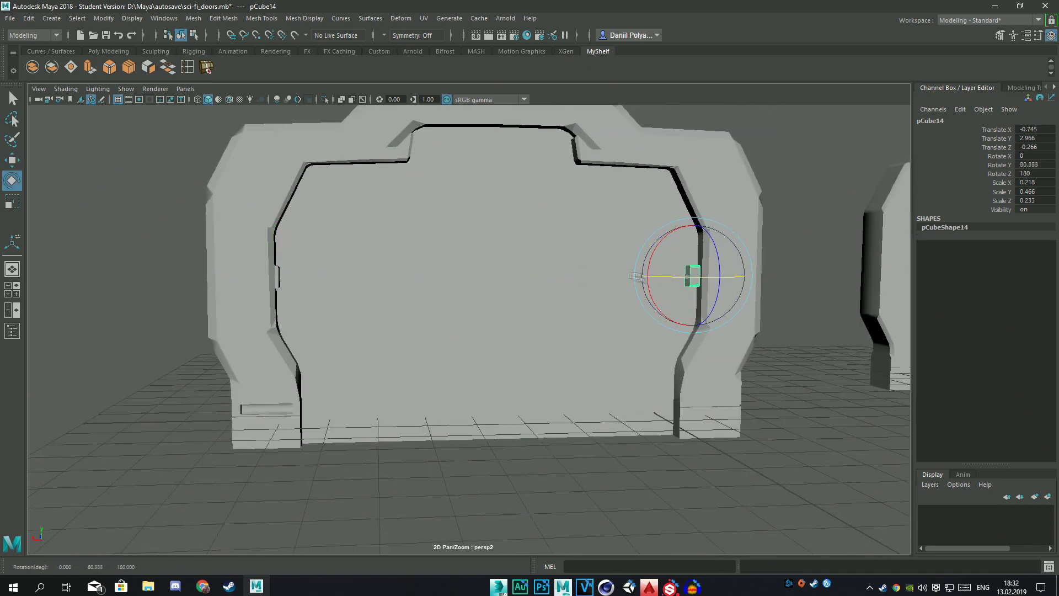
key("w")
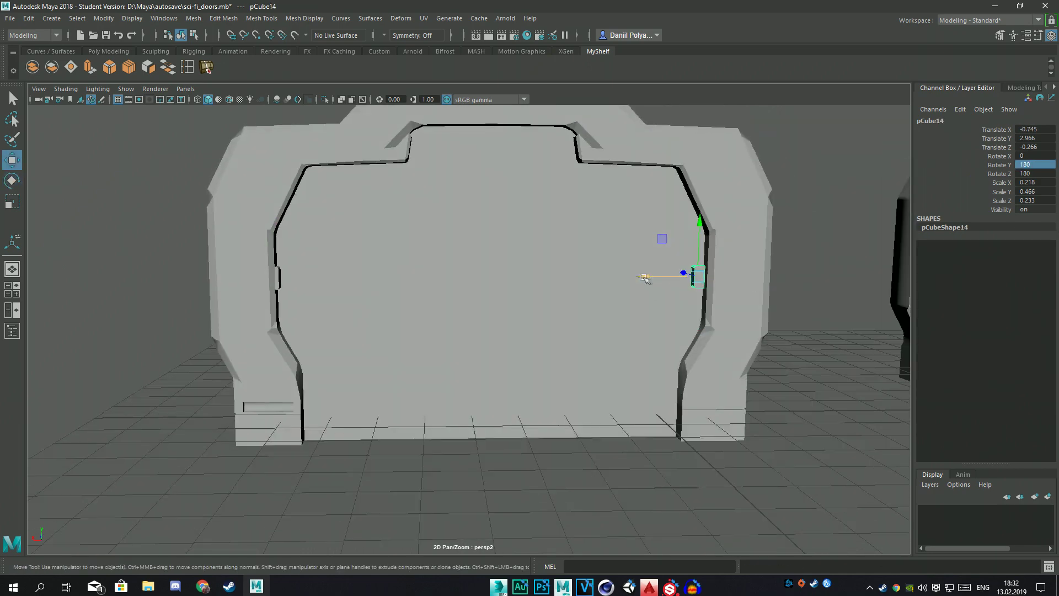
scroll(469, 325, "up", 3)
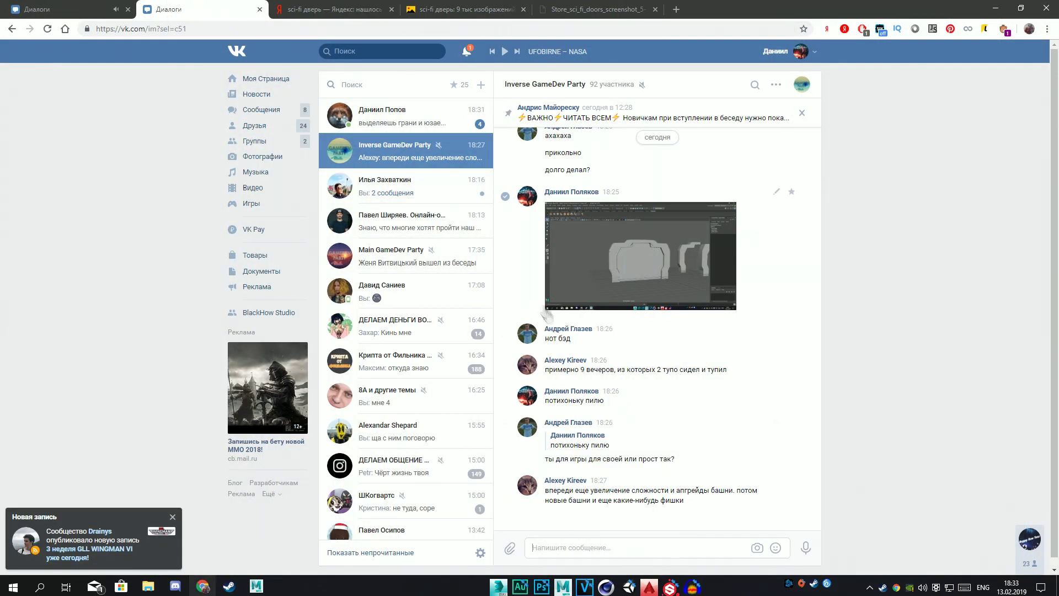
Step: Reply to a group chat message with 'руку набиваю'
left_click(524, 458)
left_click(739, 85)
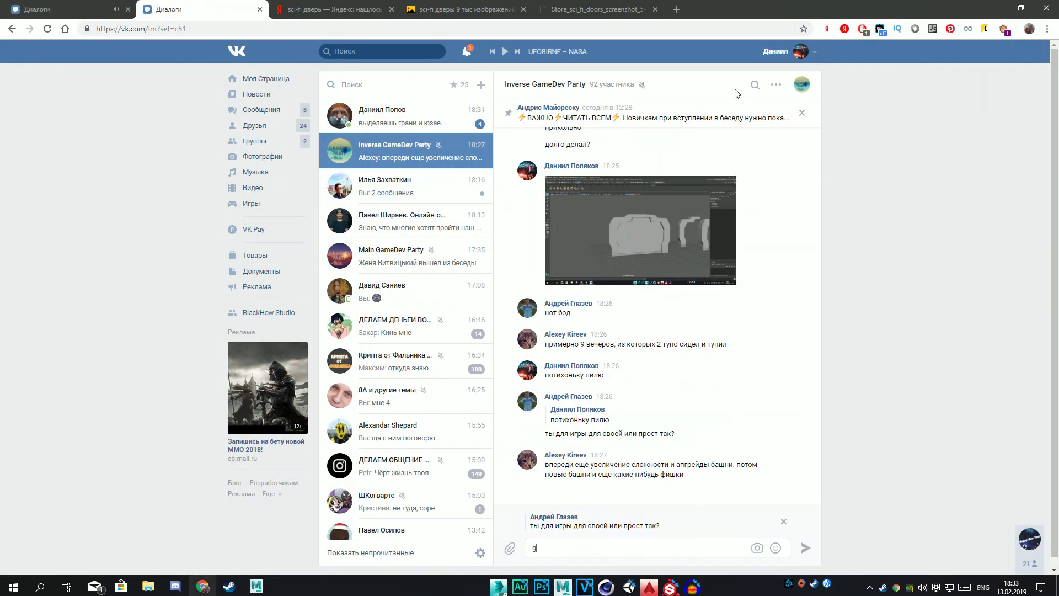
type("руку набиваю")
key("Return")
Step: View the friend's bevel screenshots privately and reply 'угу' and 'я уже понбит'
left_click(457, 157)
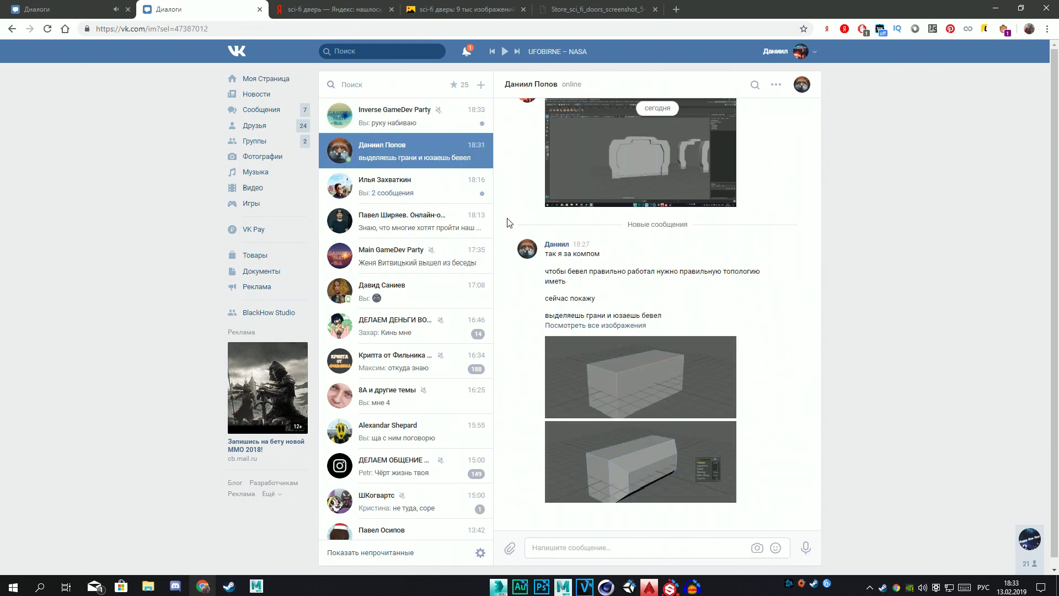
left_click(563, 402)
left_click(969, 321)
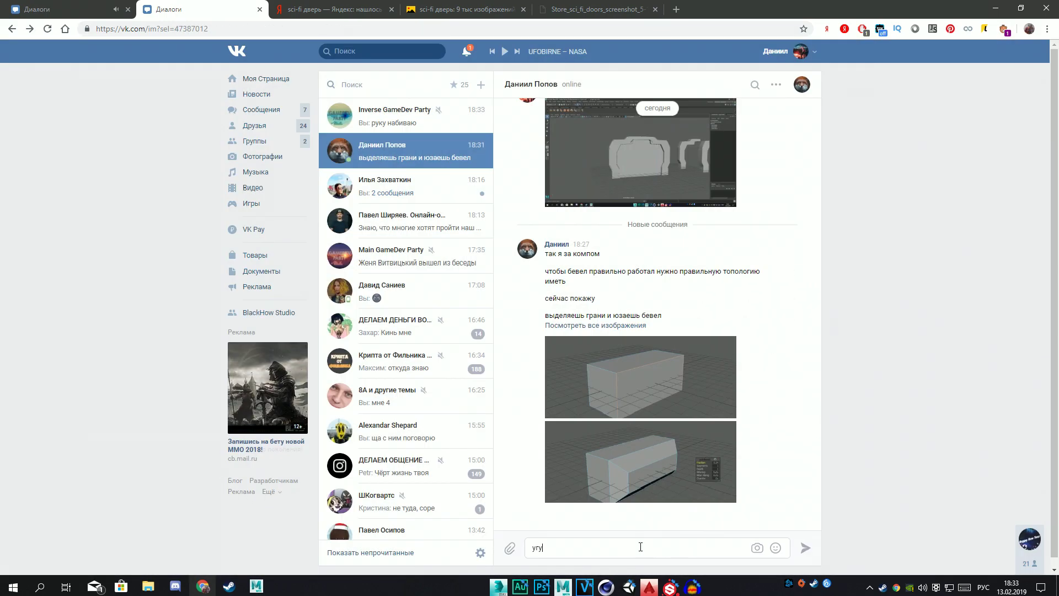
type("угу")
key("Return")
type("я уже понбит")
key("Return")
type("но в")
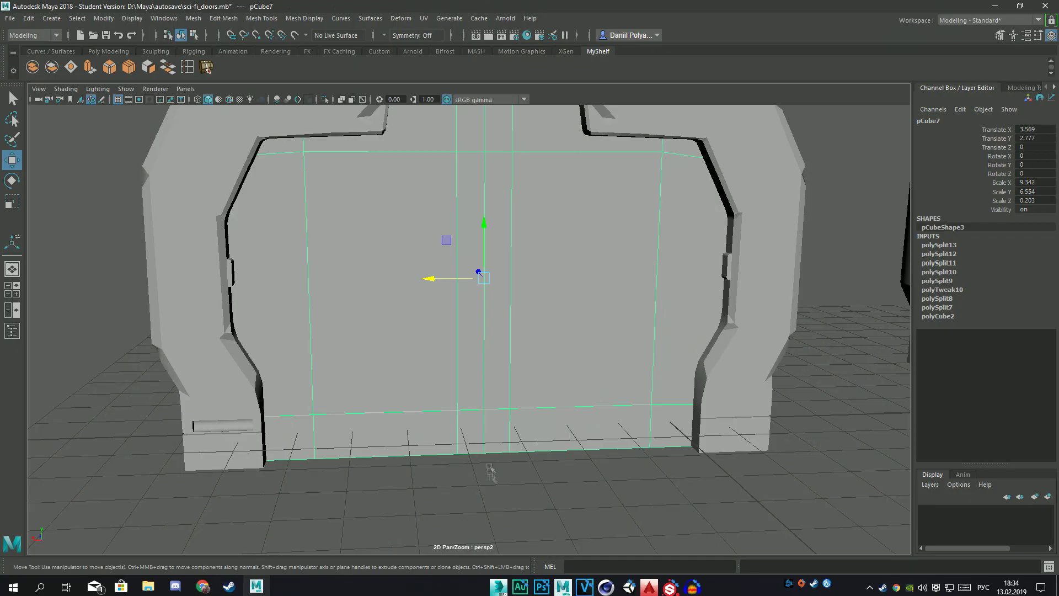
Step: Slide a vertical edge loop in the door panel, then delete it
right_click_drag(479, 417, 485, 422, "shift")
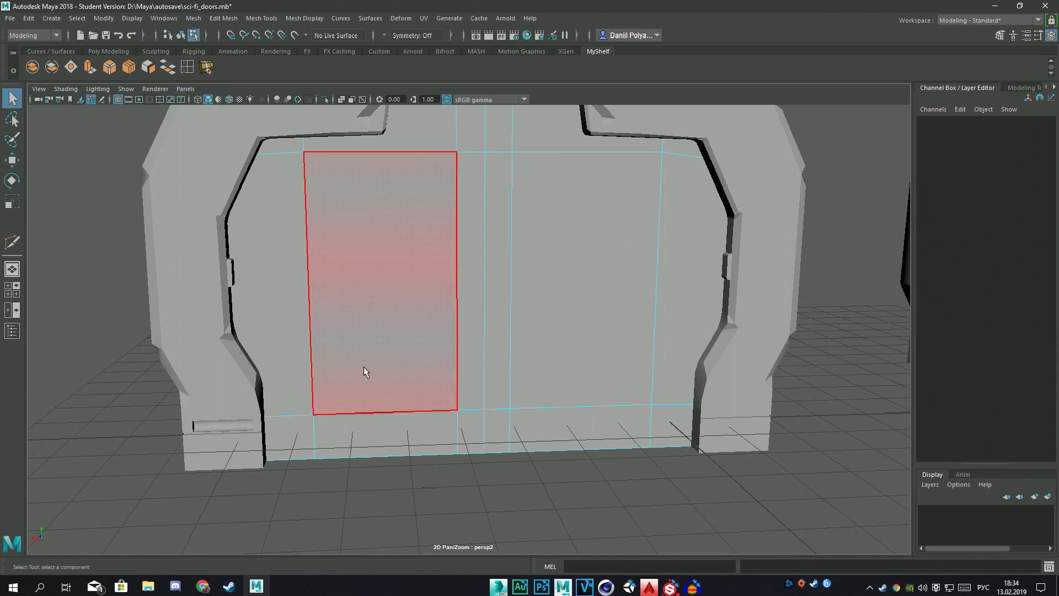
left_click(480, 353, "ctrl")
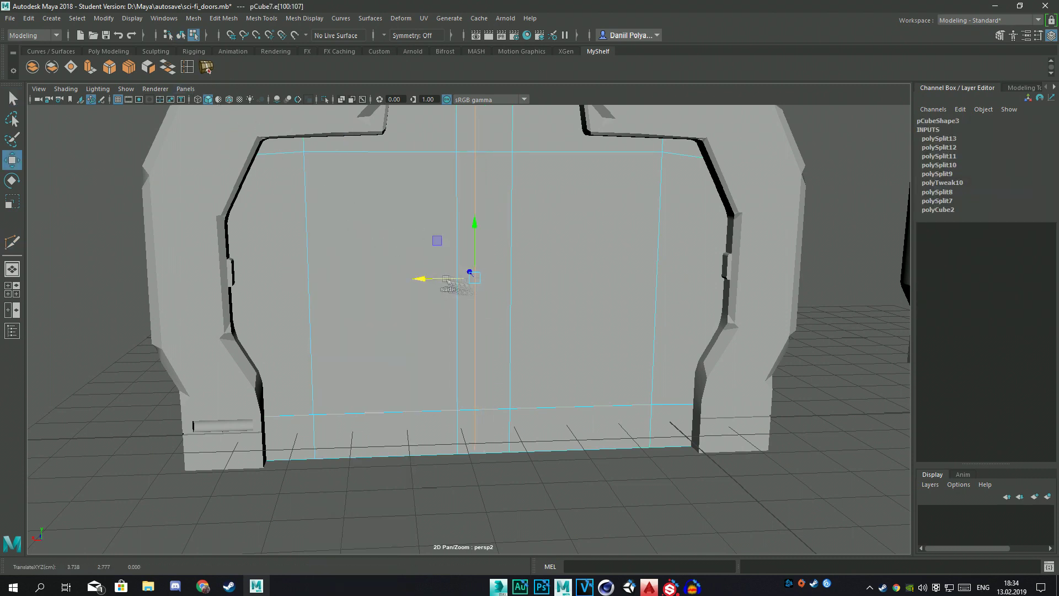
left_click_drag(446, 279, 484, 283)
key("Delete")
left_click(511, 231)
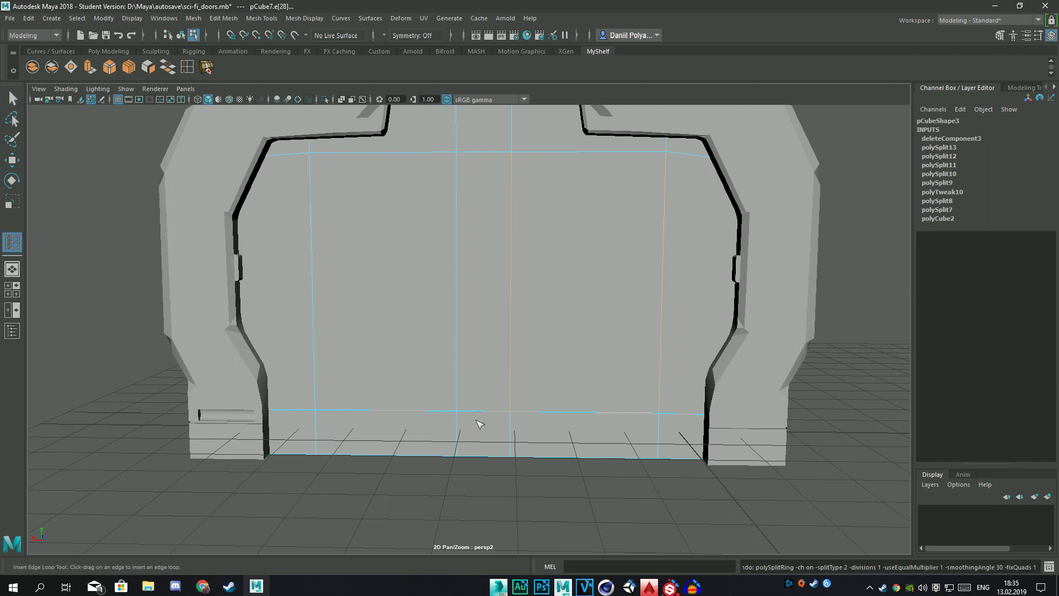
Step: Check the door in wireframe and add a new edge loop across the panel
key("F8")
key("4")
left_click_drag(479, 174, 470, 248, "alt")
key("5")
key("4")
key("5")
left_click(502, 237)
mouse_move(501, 237)
left_mouse_down("alt")
mouse_move(488, 246)
mouse_move(496, 211)
mouse_move(485, 188)
mouse_move(485, 256)
left_mouse_up("alt")
double_click(485, 256)
key("w")
right_click_drag(469, 280, 516, 254, "alt")
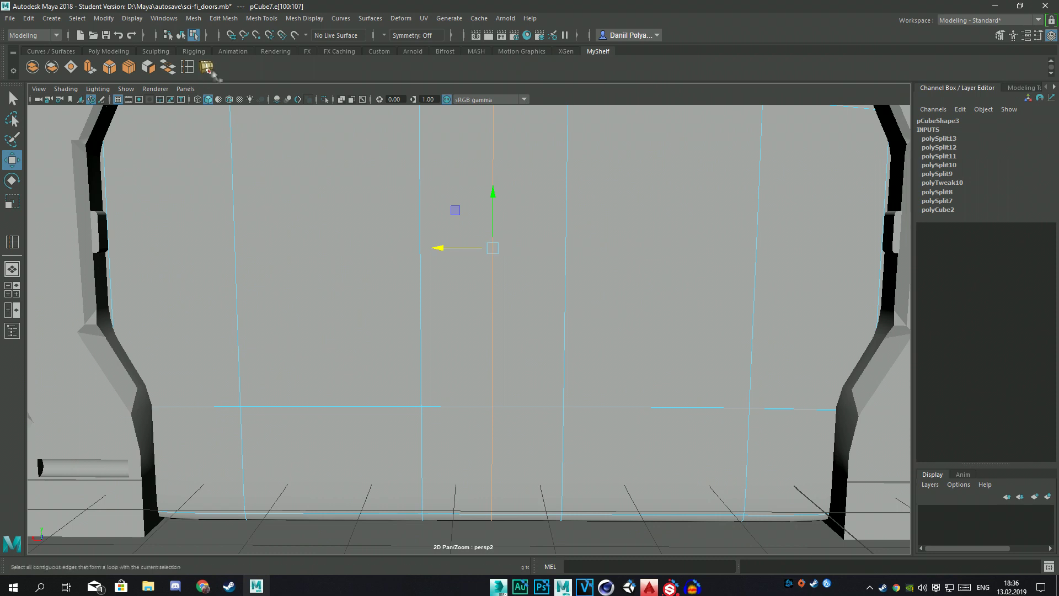
Step: Insert an edge loop near the door's centre with Mesh Tools > Insert Edge Loop
left_click(499, 298)
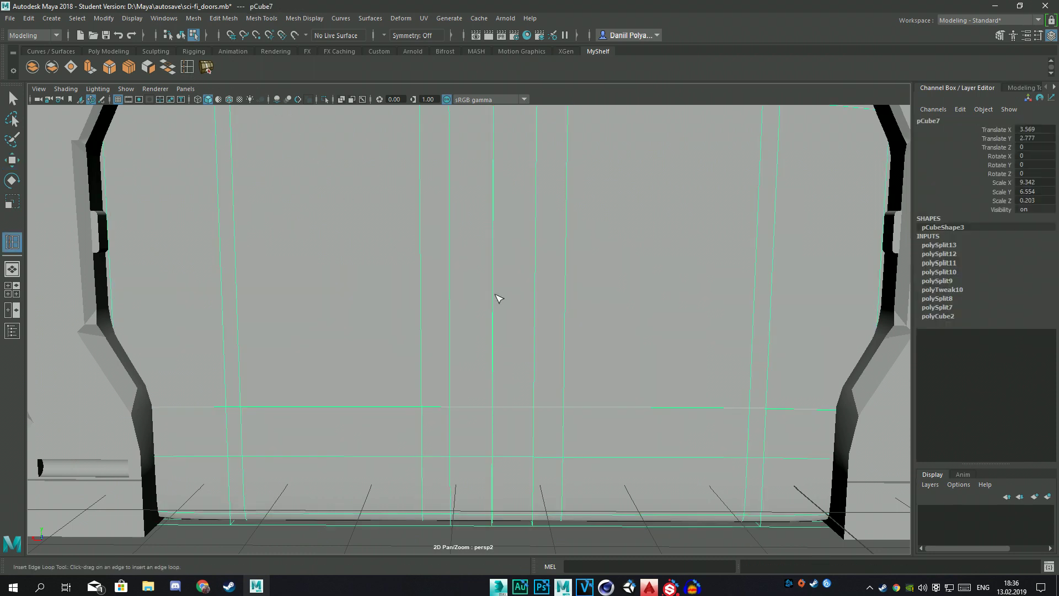
right_click_drag(495, 230, 495, 214)
left_click(262, 18)
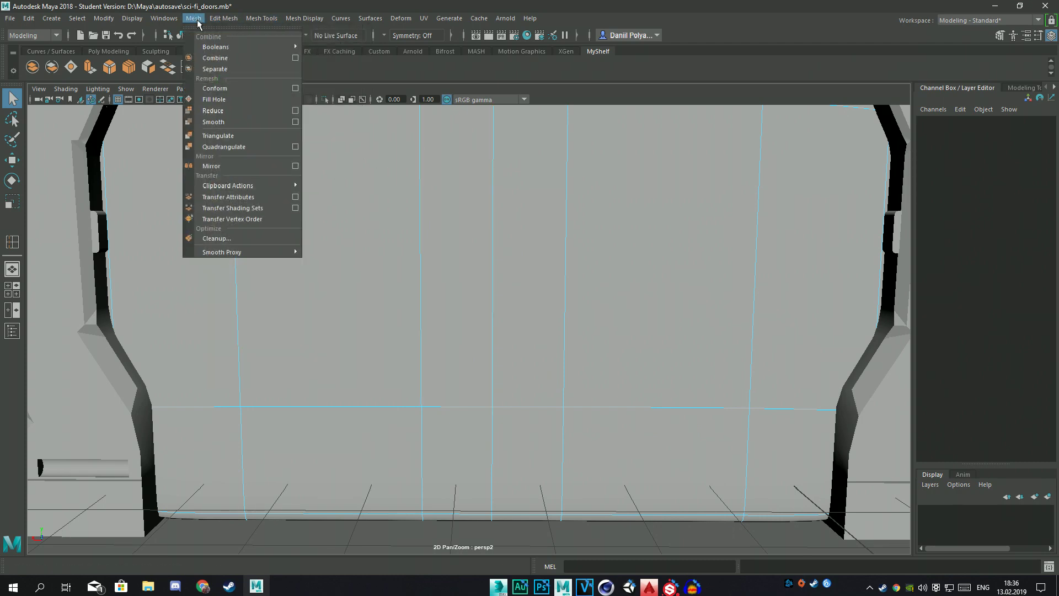
left_click(348, 103)
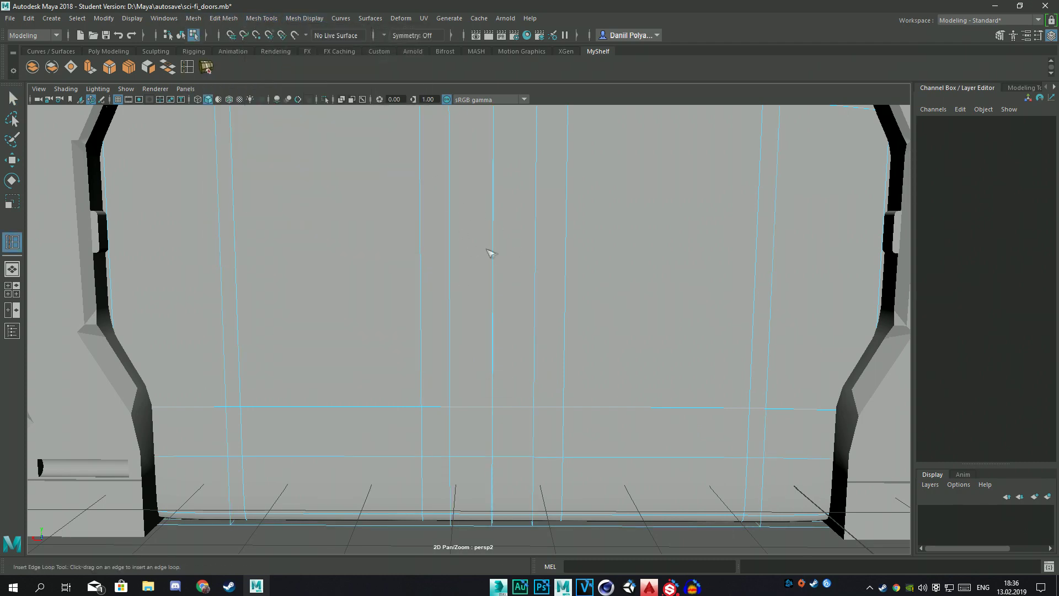
key("1")
left_click(481, 266)
scroll(501, 276, "down", 5)
scroll(497, 303, "up", 3)
scroll(502, 283, "up", 3)
key("ctrl+shift+x")
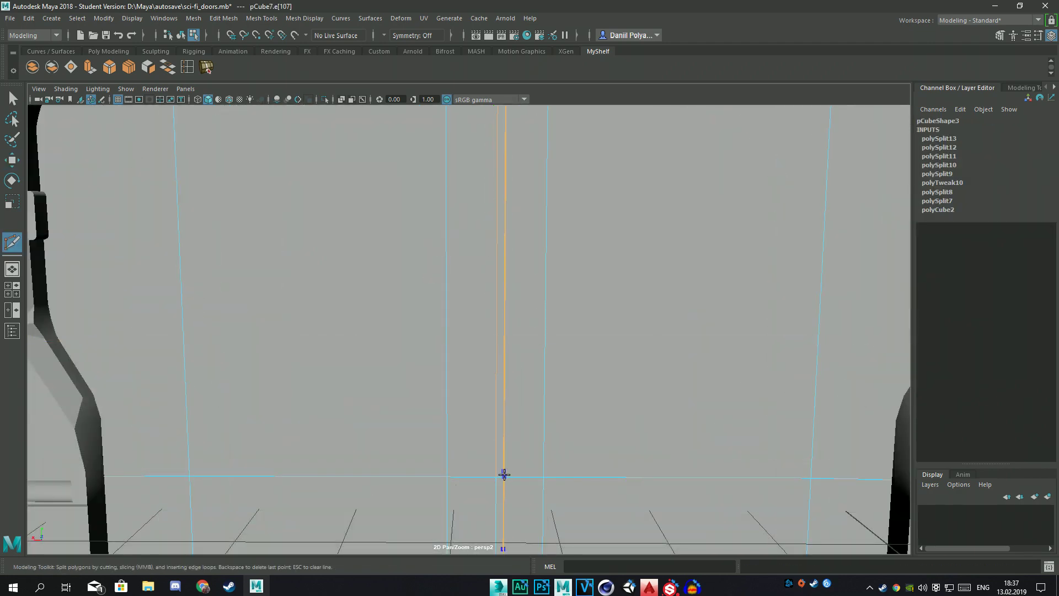
Step: Cut a new vertical edge beside the centre edge, forming a thin strip
left_click(504, 477, "ctrl")
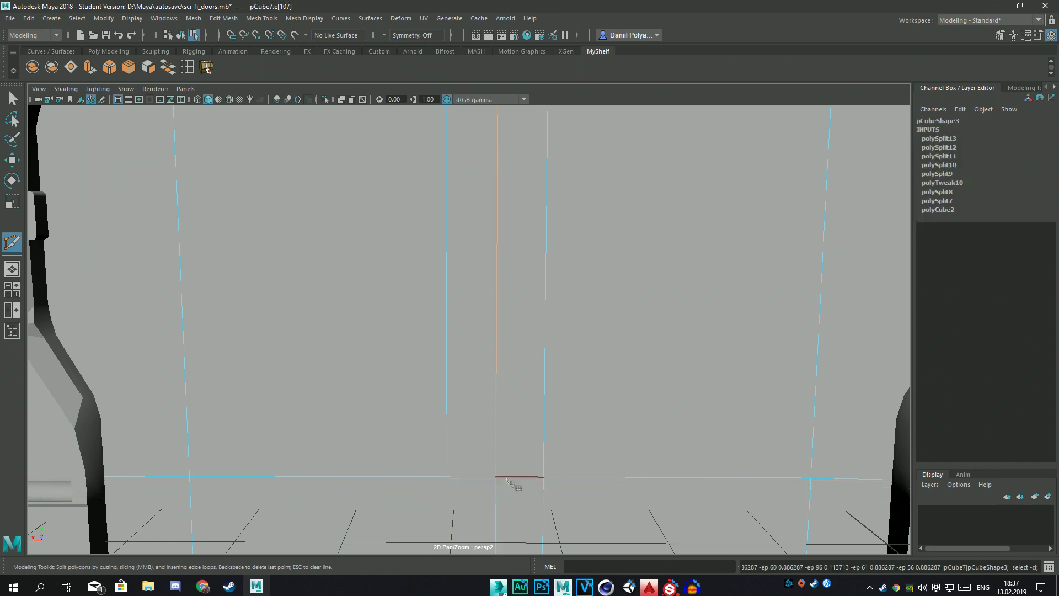
scroll(544, 506, "down", 4)
scroll(504, 433, "up", 5)
middle_click_drag(534, 466, 528, 495, "alt")
left_click(491, 425)
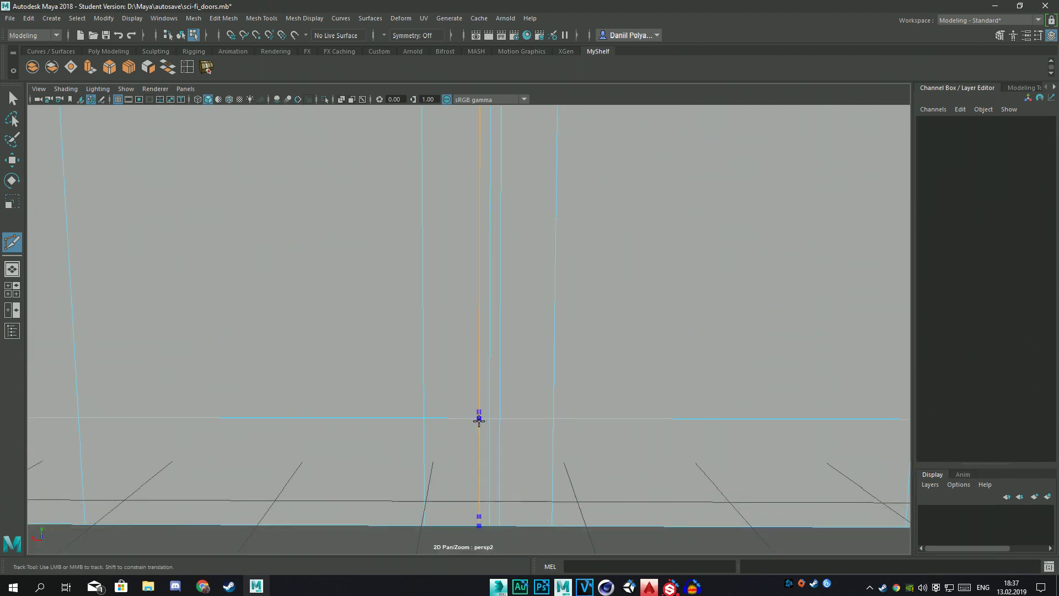
left_click(493, 392, "ctrl")
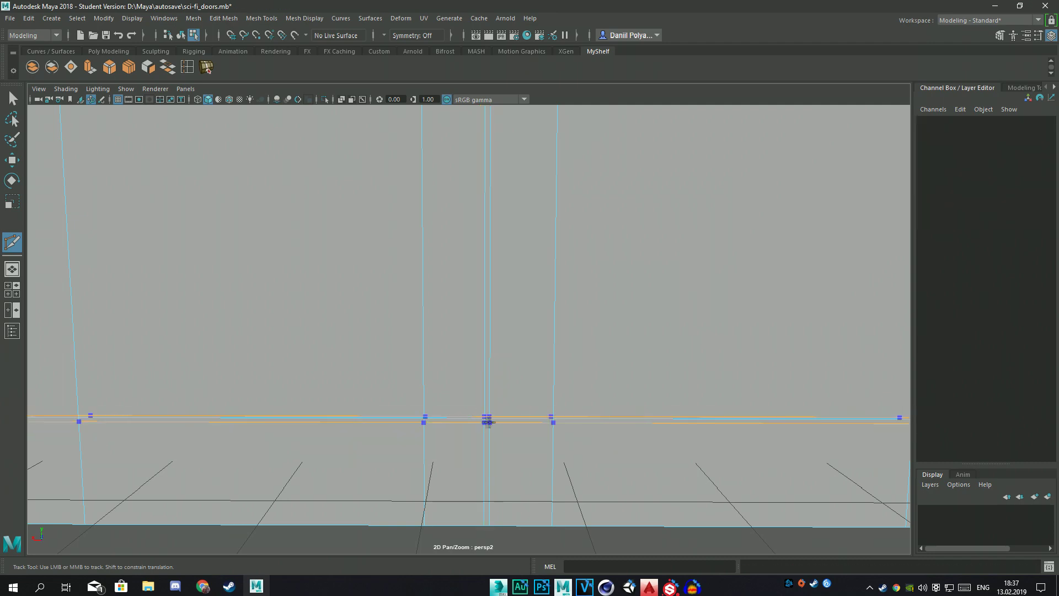
right_click_drag(491, 267, 492, 237, "shift")
left_click(495, 418)
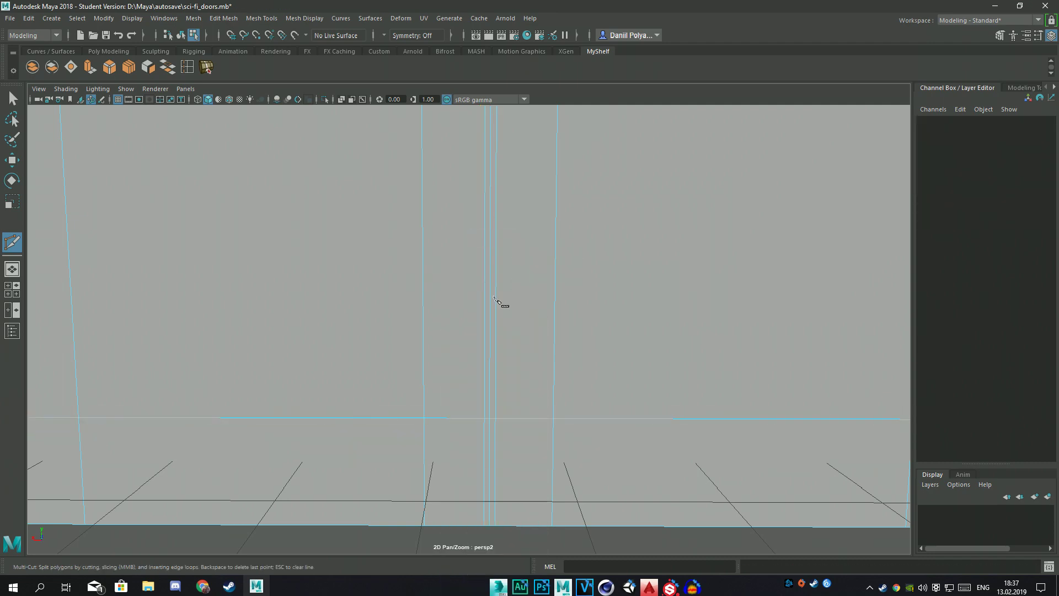
key("q")
Step: Extrude the centre strip inward at -0.05 thickness and save the scene
scroll(475, 223, "down", 3)
scroll(475, 223, "up", 2)
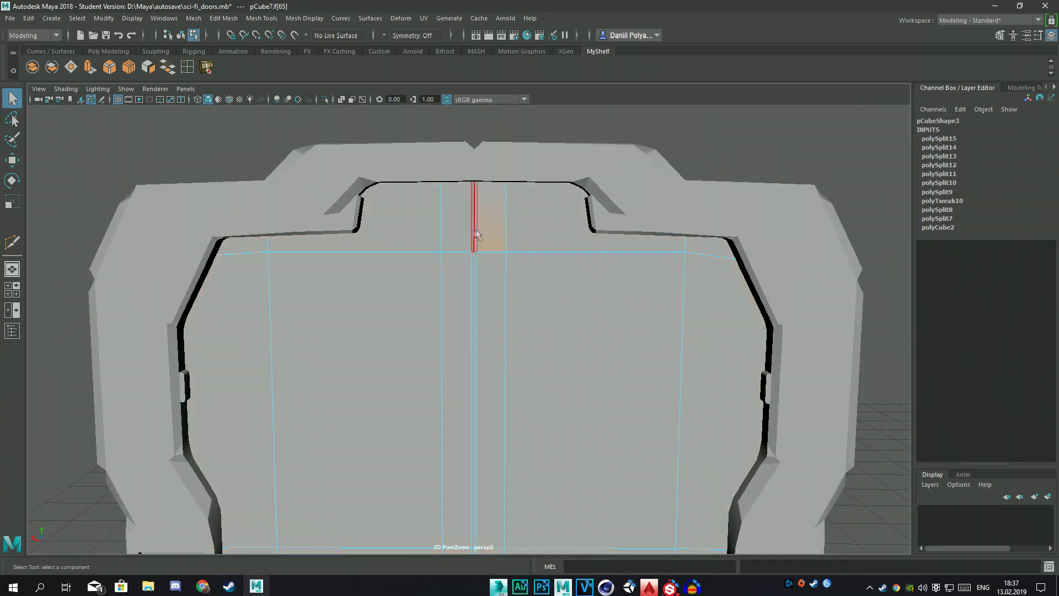
scroll(471, 291, "down", 2)
key("ctrl+e")
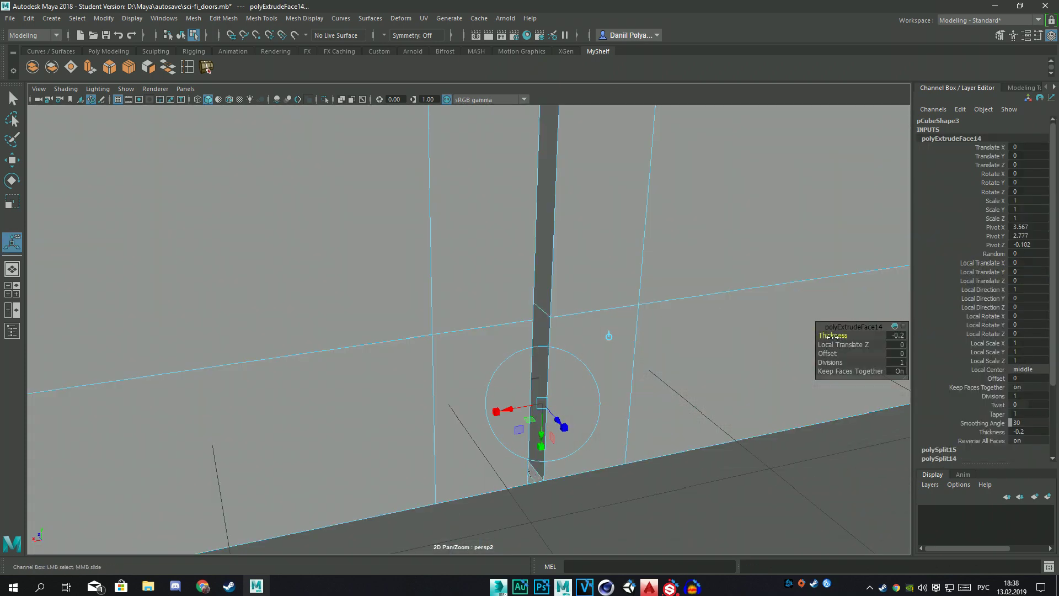
left_click_drag(831, 335, 882, 336)
type(".05")
key("Return")
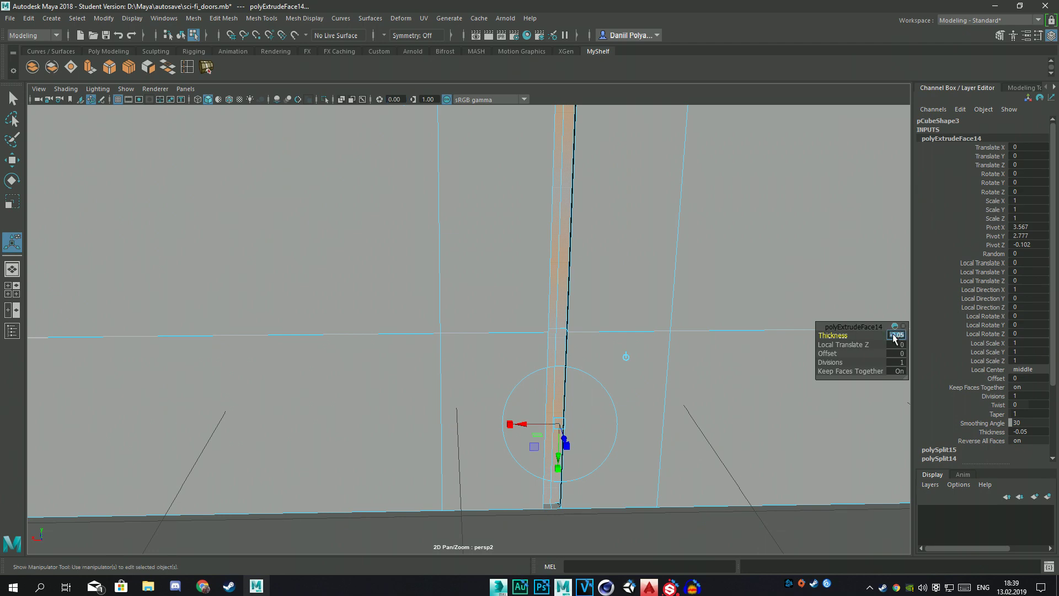
type("-0.02")
mouse_move(907, 428)
left_mouse_down("alt")
mouse_move(750, 319)
mouse_move(555, 473)
mouse_move(520, 303)
mouse_move(612, 337)
left_mouse_up("alt")
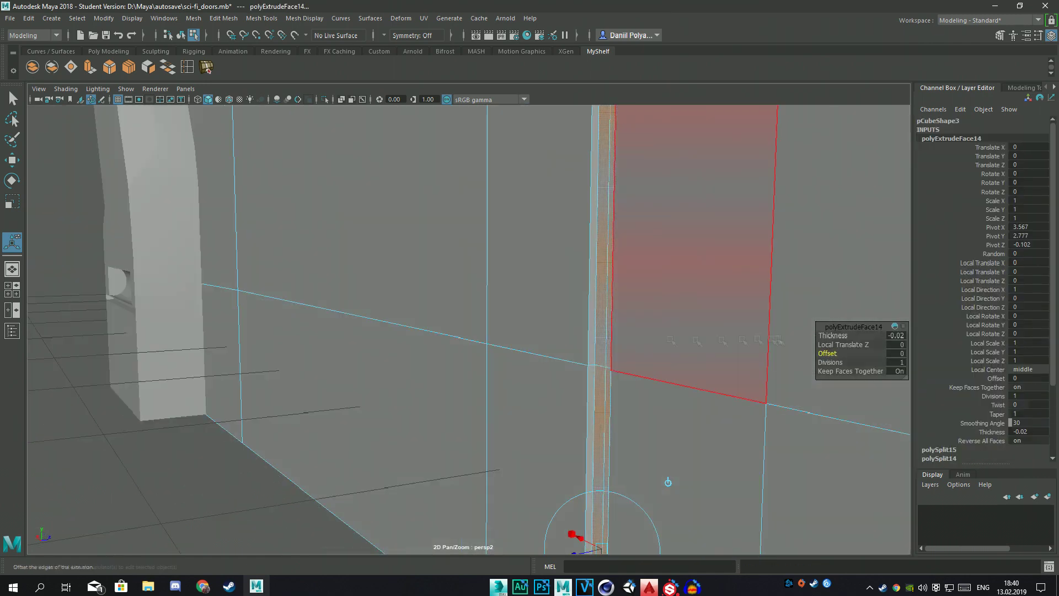
type("05")
key("Return")
left_click_drag(674, 428, 586, 309, "alt")
key("q")
key("ctrl+s")
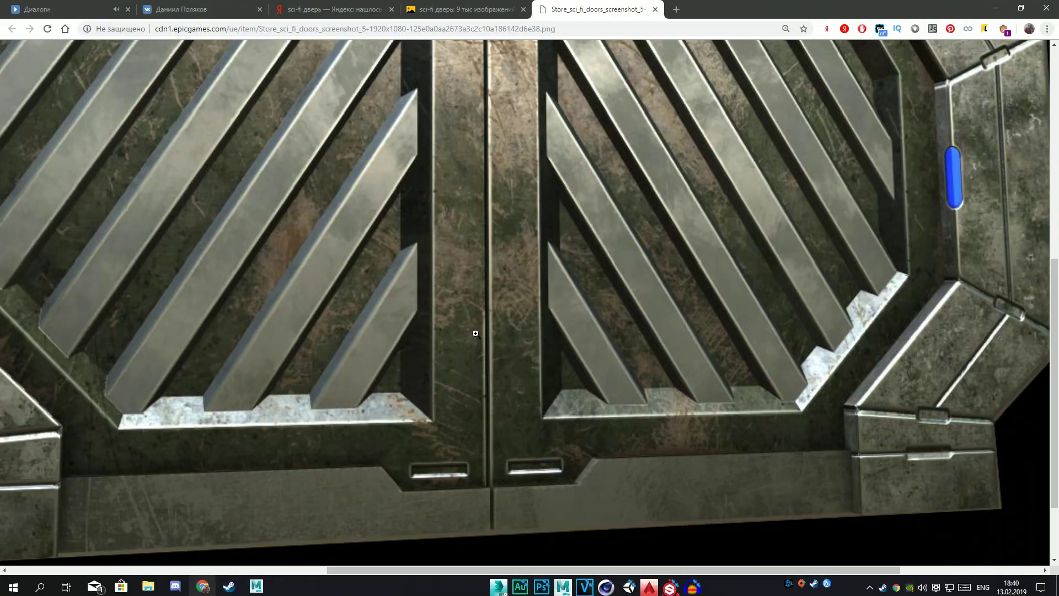
Step: Multi-cut an angled line across the lower panel, matching the reference door
key("alt+Tab")
right_click_drag(482, 269, 473, 241)
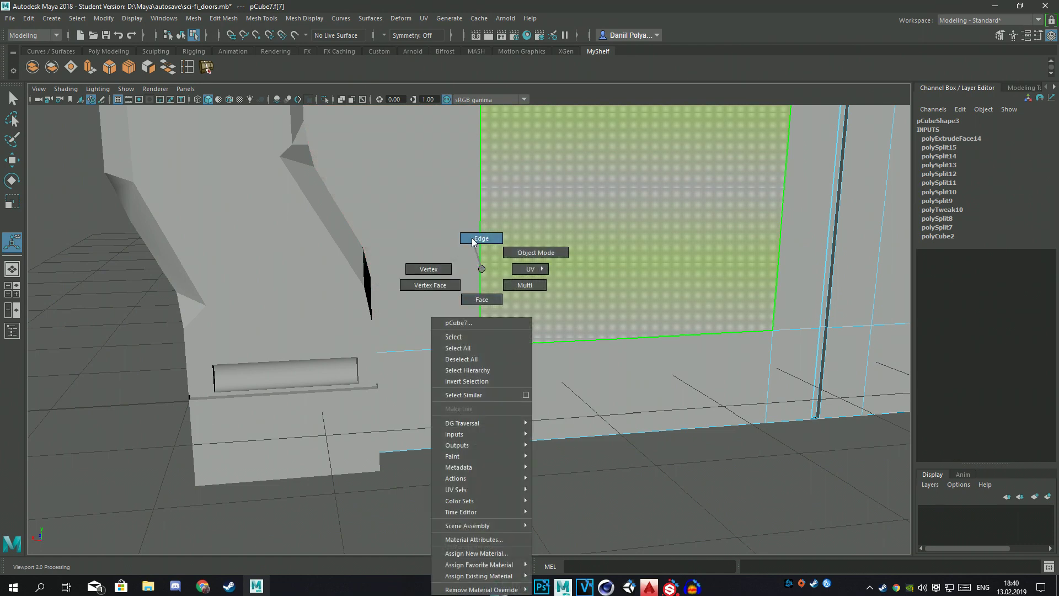
key("ctrl+shift+x")
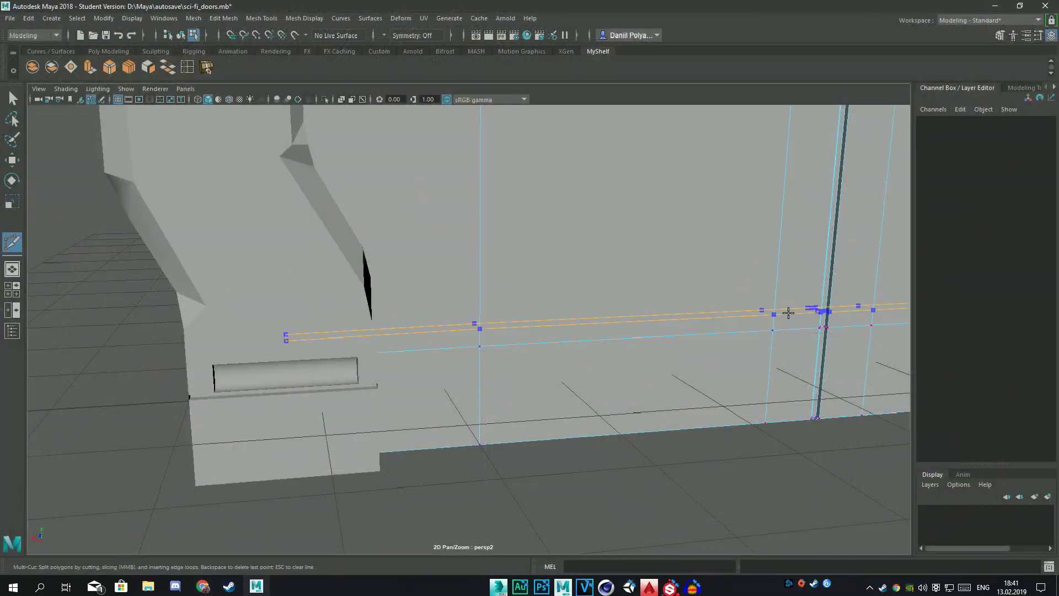
left_click(774, 329)
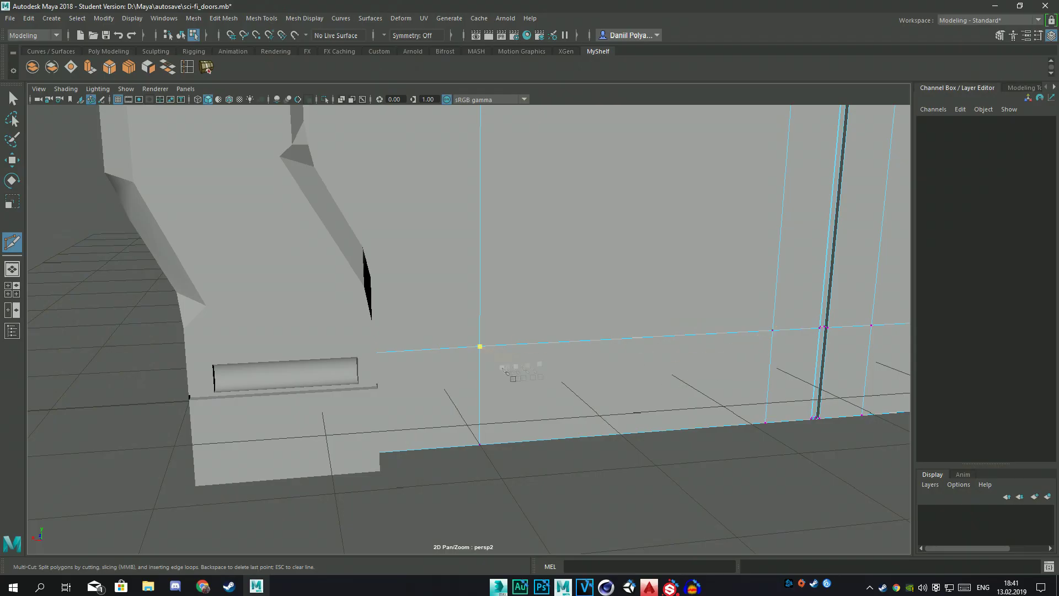
left_click_drag(711, 364, 687, 366, "alt")
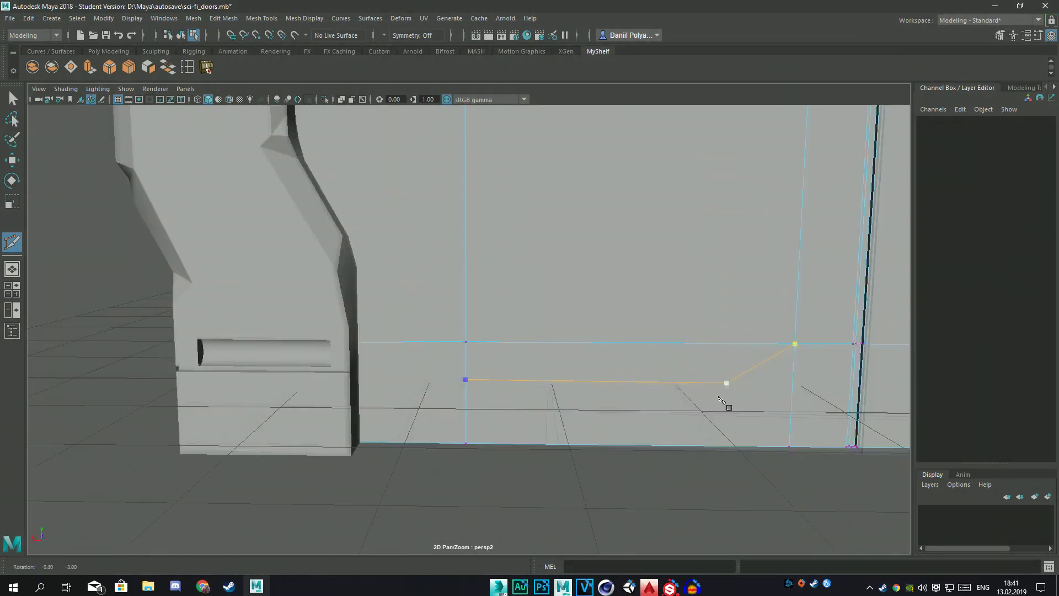
left_click_drag(723, 407, 599, 366, "alt")
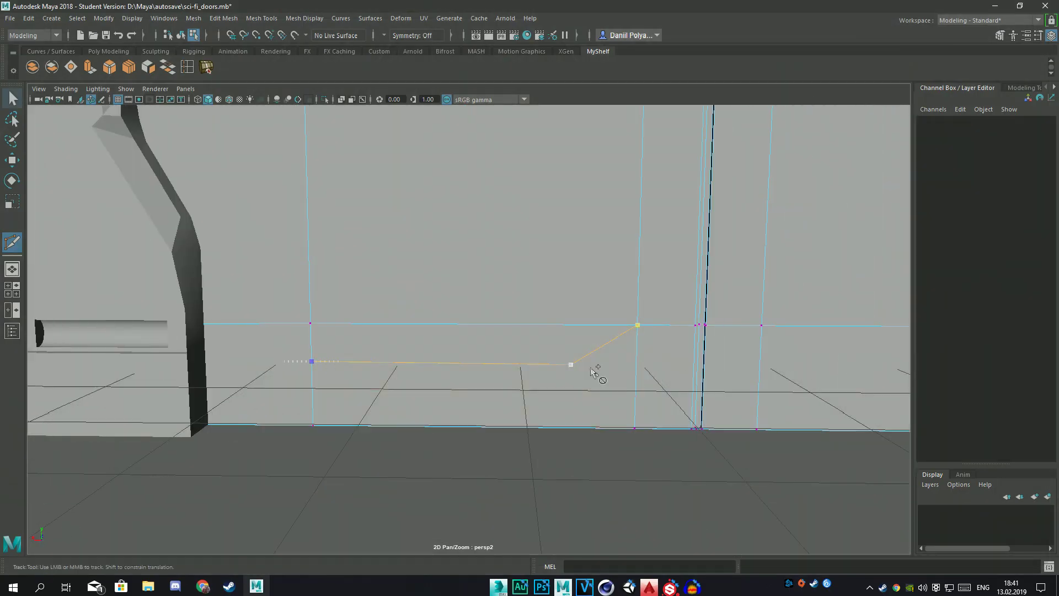
key("alt+Tab")
key("alt+Tab")
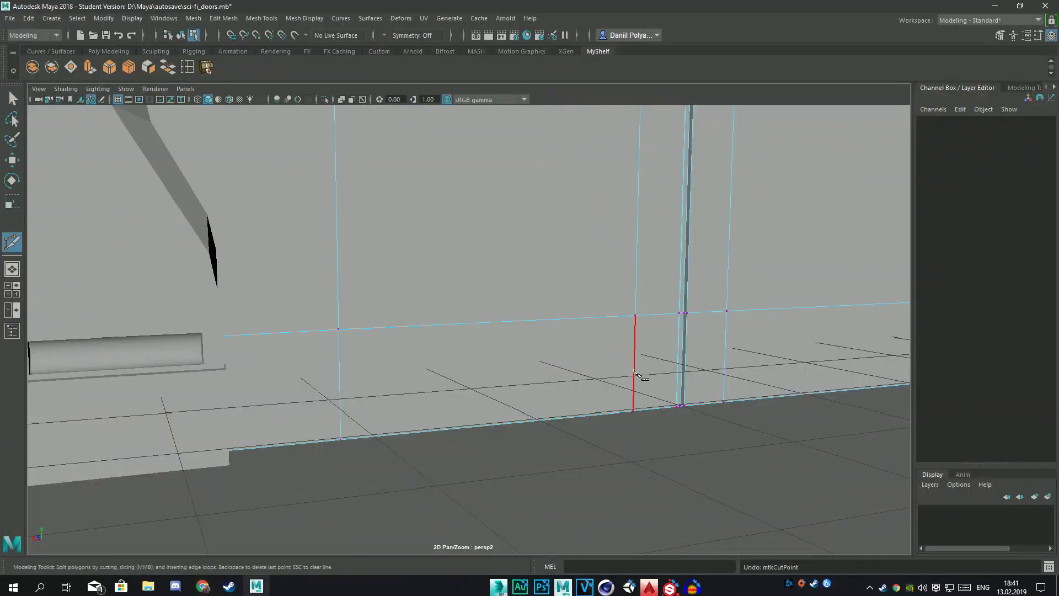
key("alt+Tab")
key("alt+Tab")
mouse_move(348, 383)
left_mouse_down("alt")
mouse_move(594, 380)
mouse_move(549, 343)
left_mouse_up("alt")
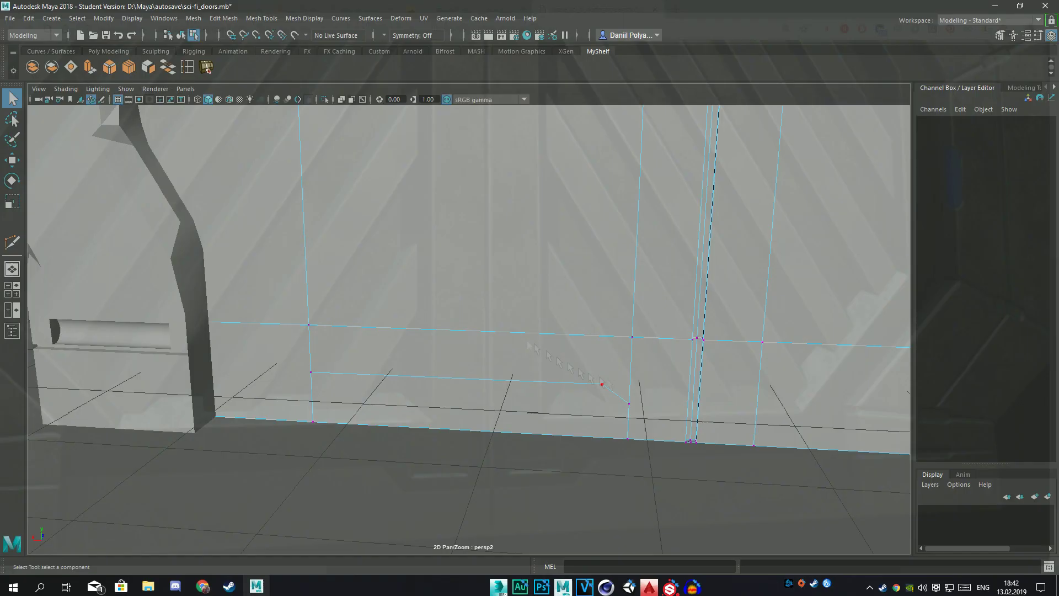
Step: Move the cut's corner vertex down toward the door bottom
left_click(596, 384)
key("w")
left_click_drag(595, 385, 546, 357, "alt")
key("alt+Tab")
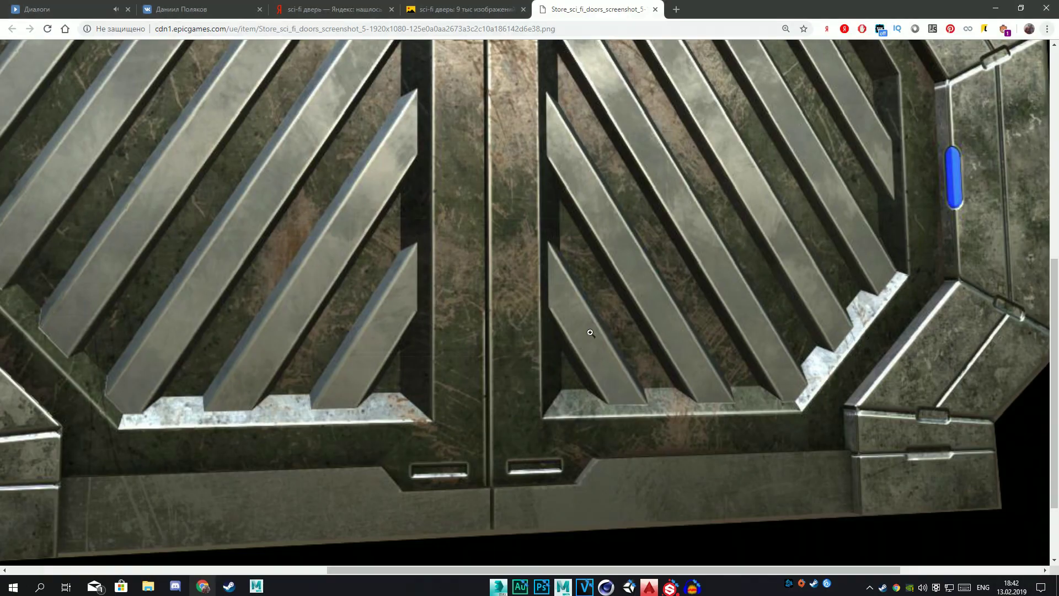
key("alt+Tab")
left_click(639, 380)
mouse_move(639, 342)
left_mouse_down()
mouse_move(639, 353)
mouse_move(548, 344)
left_mouse_up()
scroll(598, 360, "down", 3)
scroll(548, 345, "up", 3)
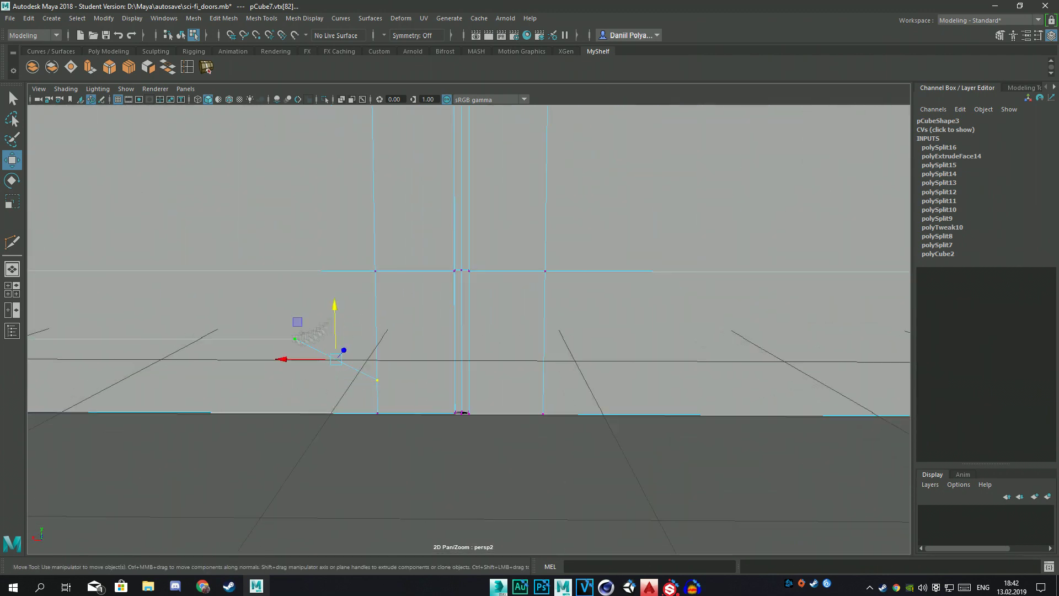
Step: Adjust the vertex selection around the angled notch at the door bottom
scroll(548, 344, "down", 3)
scroll(548, 345, "down", 3)
key("ctrl+z")
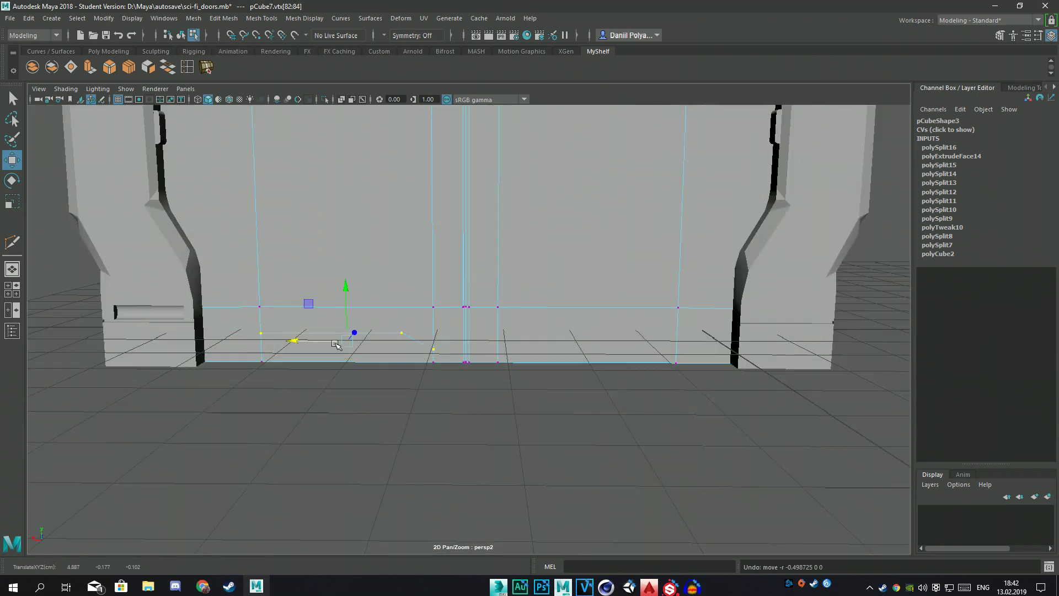
scroll(464, 255, "up", 5)
scroll(460, 255, "down", 5)
scroll(401, 299, "up", 2)
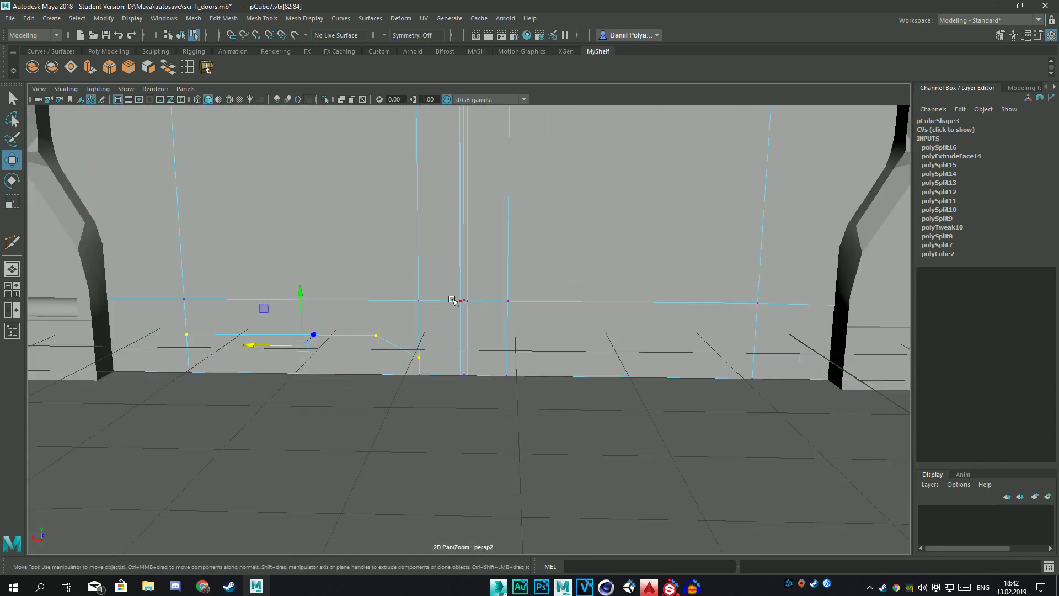
scroll(452, 299, "down", 3)
scroll(504, 290, "down", 2)
scroll(503, 350, "up", 3)
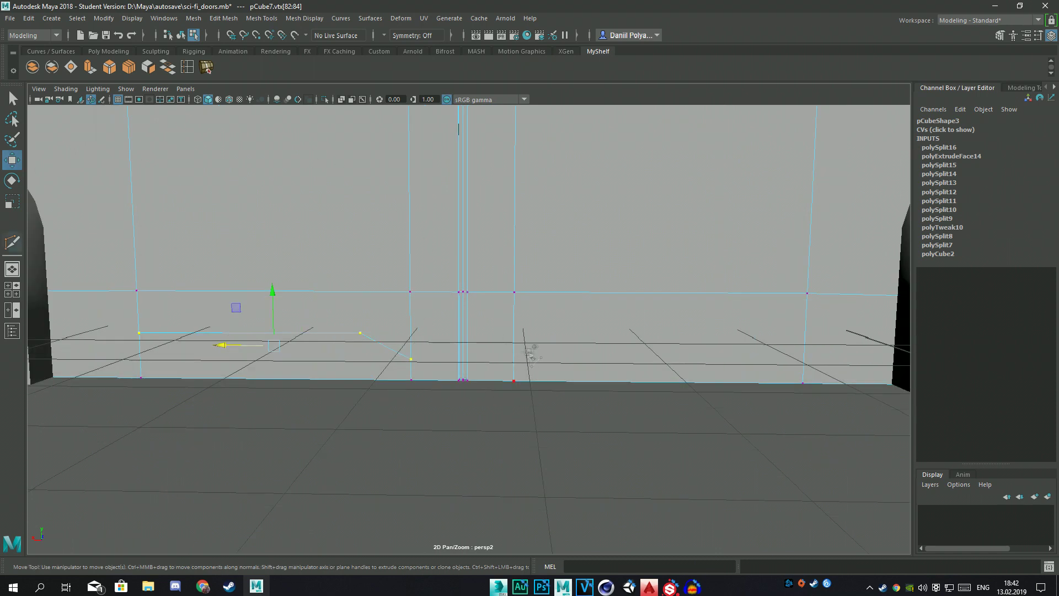
scroll(539, 349, "up", 3)
mouse_move(571, 401)
left_mouse_down("alt")
mouse_move(615, 385)
mouse_move(603, 397)
left_mouse_up("alt")
Step: Check the notch in wireframe, save as sci-fi_doors.mb, and switch to the back view
key("4")
key("5")
key("ctrl+s")
key("q")
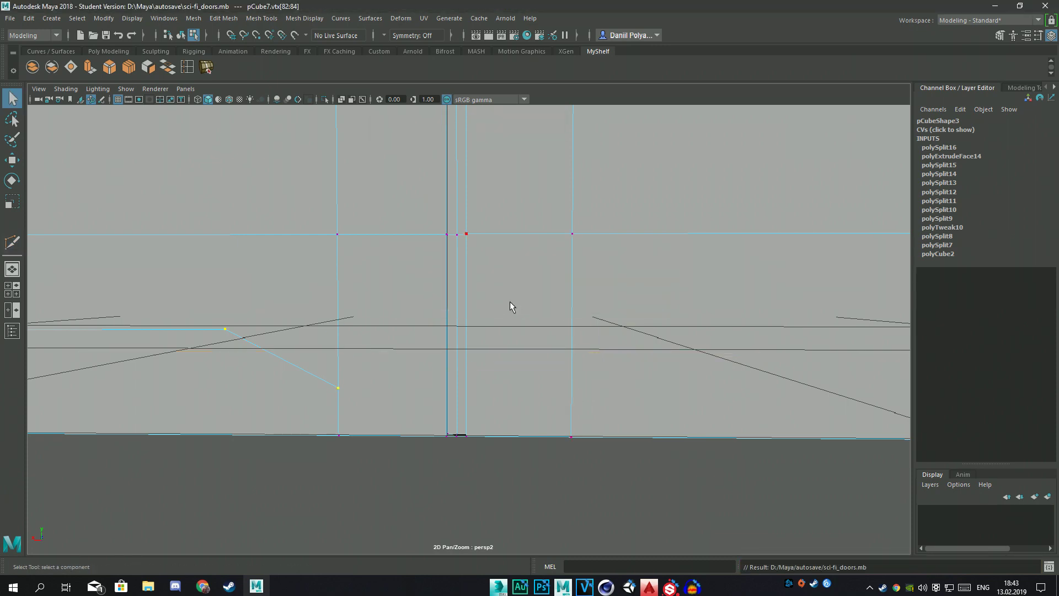
left_click_drag(511, 302, 486, 353)
left_click_drag(511, 302, 523, 299)
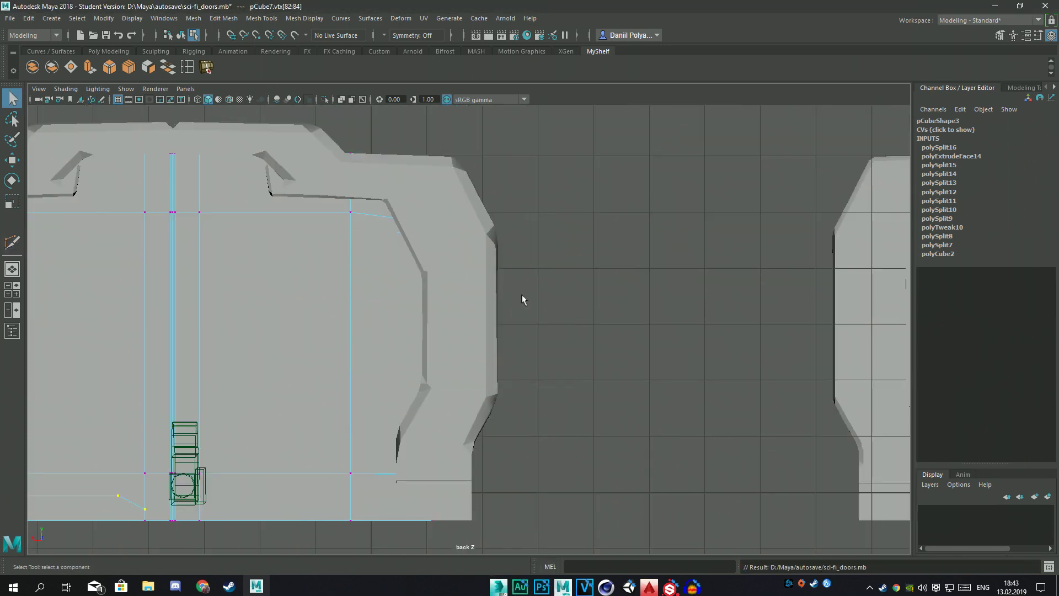
Step: Frame the door mesh and close the content browser panel
key("f")
left_click(1024, 88)
left_click(957, 87)
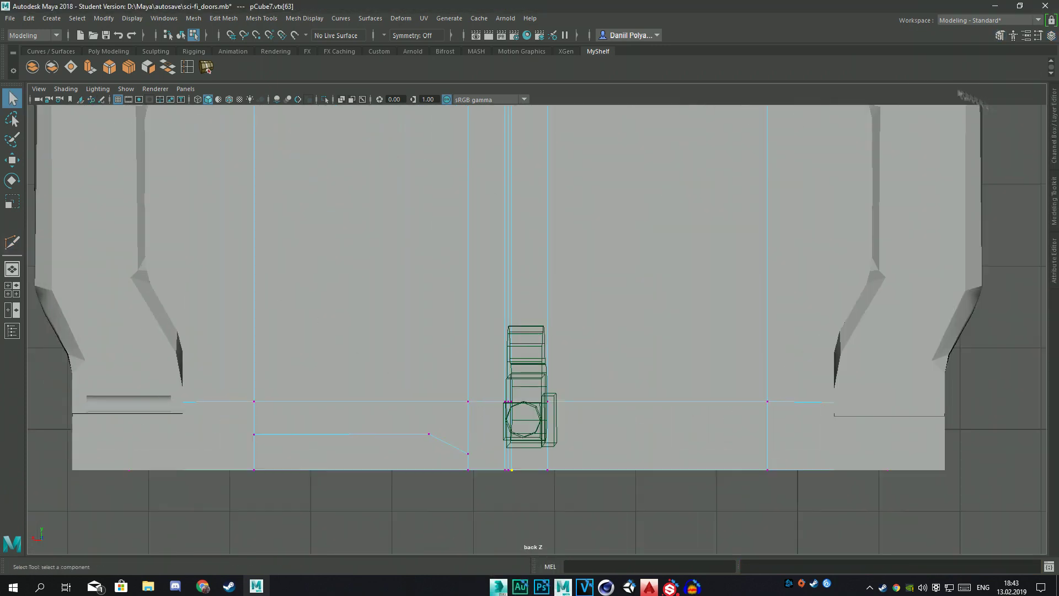
left_click(164, 19)
left_click(318, 89)
left_click(908, 118)
left_click(164, 19)
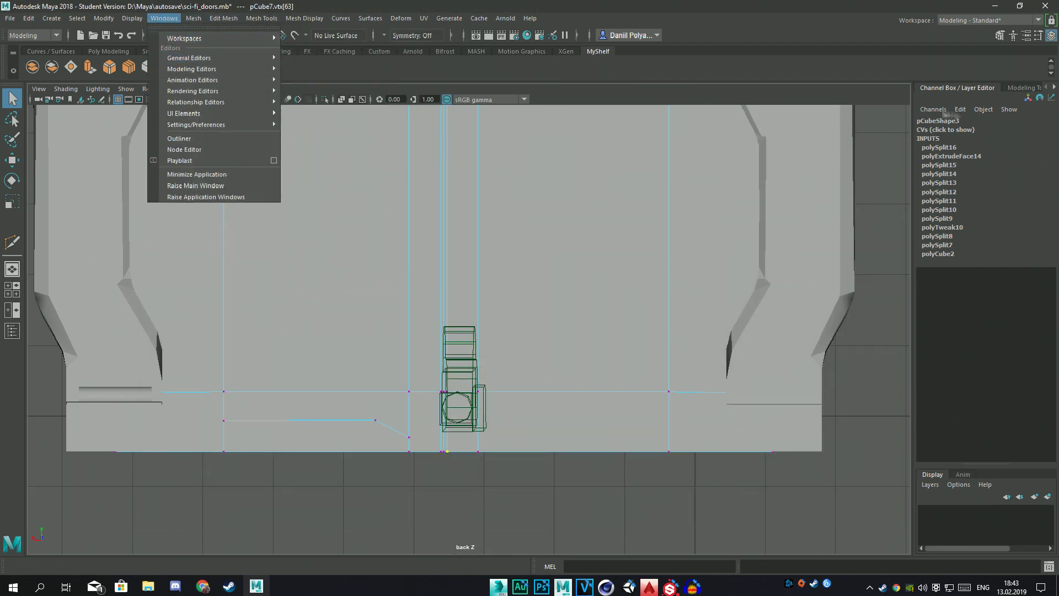
key("Escape")
Step: Undo the last change and cycle between perspective and side views
key("ctrl+z")
key("space")
left_click_drag(477, 399, 478, 358)
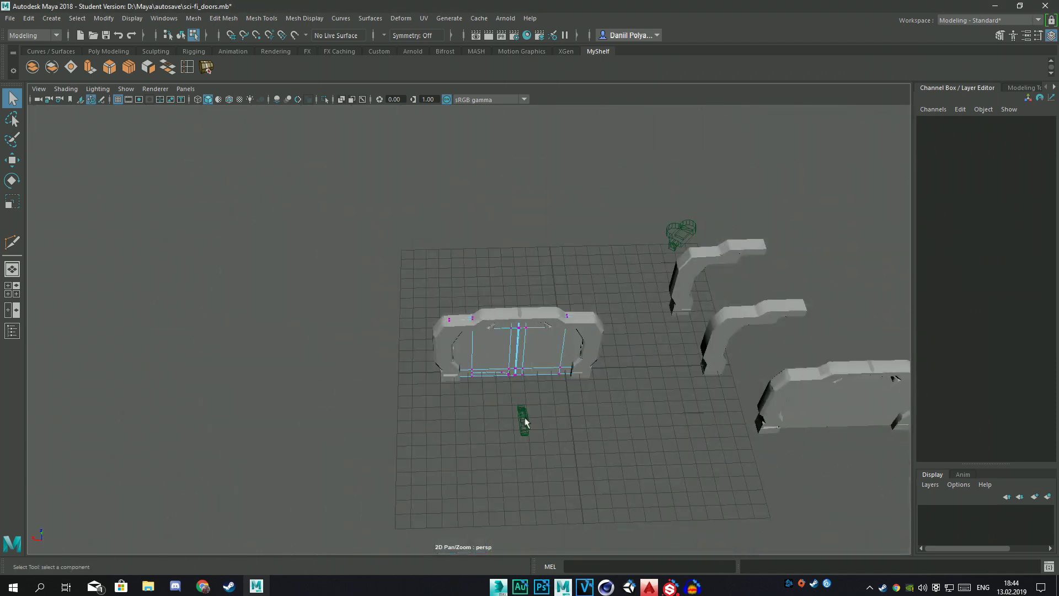
right_click_drag(515, 427, 456, 284)
key("space")
mouse_move(524, 420)
left_mouse_down()
mouse_move(479, 403)
mouse_move(520, 386)
mouse_move(520, 417)
mouse_move(513, 359)
left_mouse_up()
Step: Return to the shaded back view and select the door mesh's vertices
key("4")
key("5")
left_click(513, 328)
right_click_drag(473, 270, 421, 271)
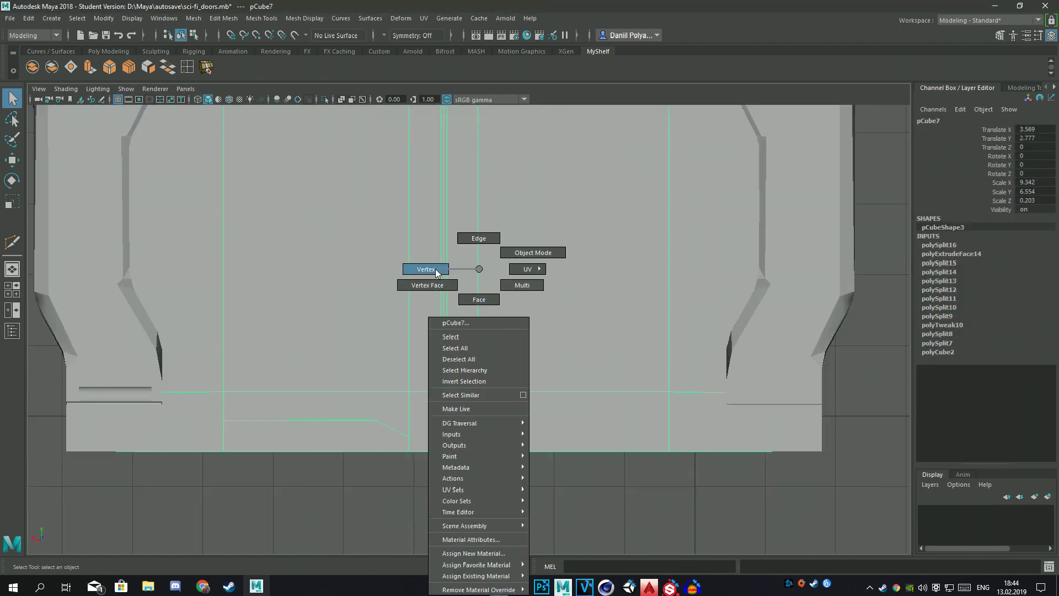
scroll(526, 379, "up", 5)
scroll(526, 380, "up", 3)
Step: Multi-Cut an angled edge line across the lower right of the door to its right edge
right_click_drag(525, 379, 538, 406, "shift")
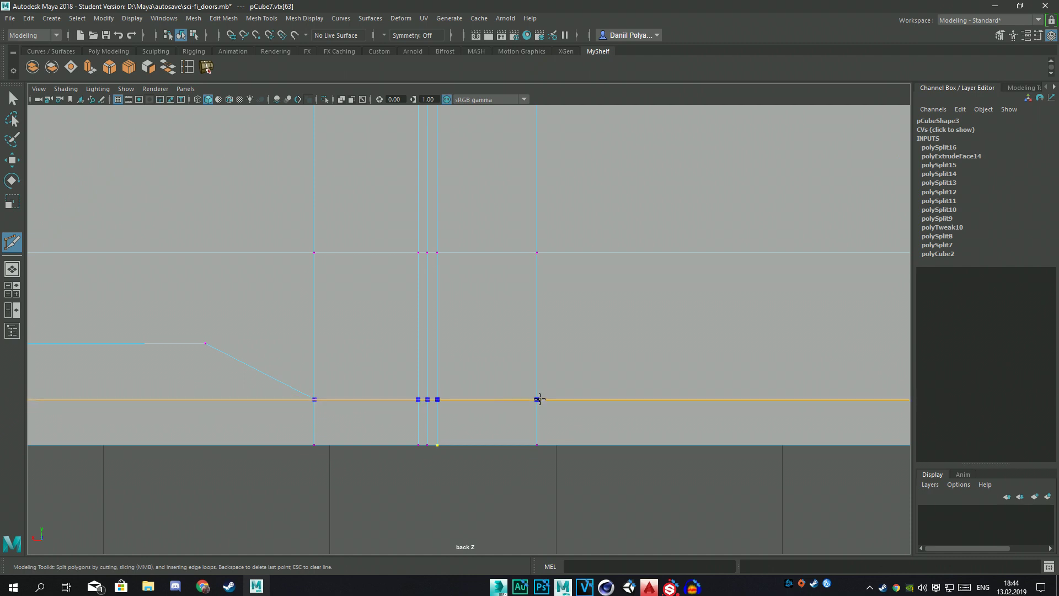
key("q")
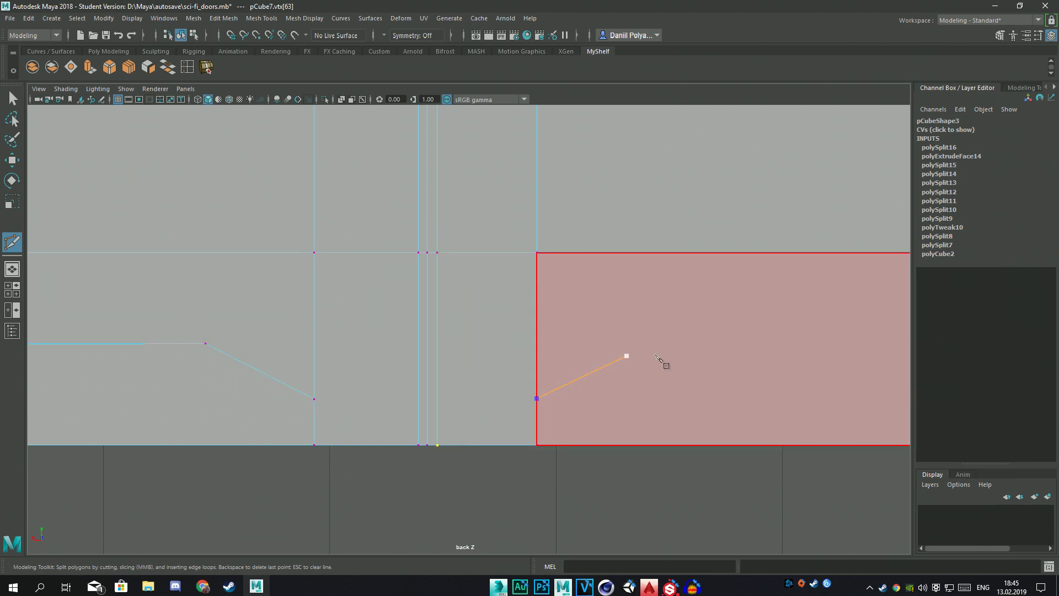
right_click_drag(627, 355, 668, 345, "alt")
left_click(664, 344)
key("Return")
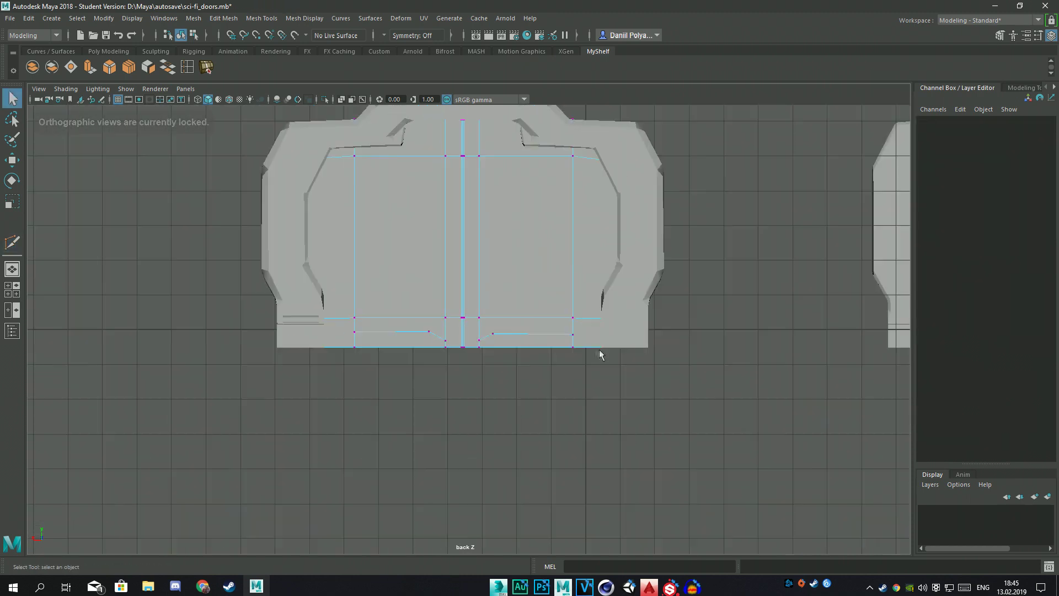
key("q")
scroll(608, 352, "up", 5)
key("q")
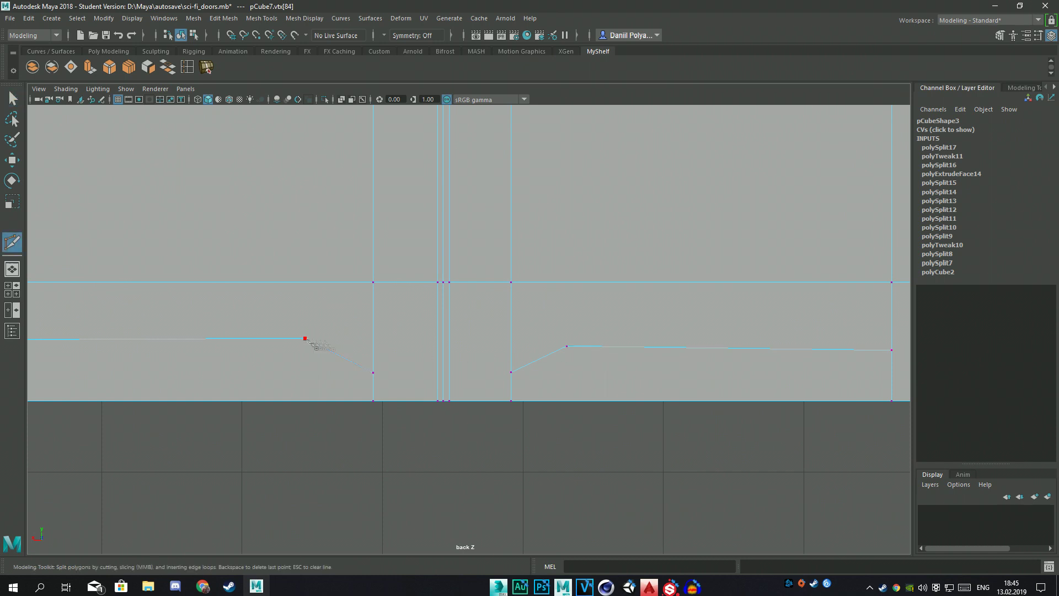
scroll(477, 336, "up", 5)
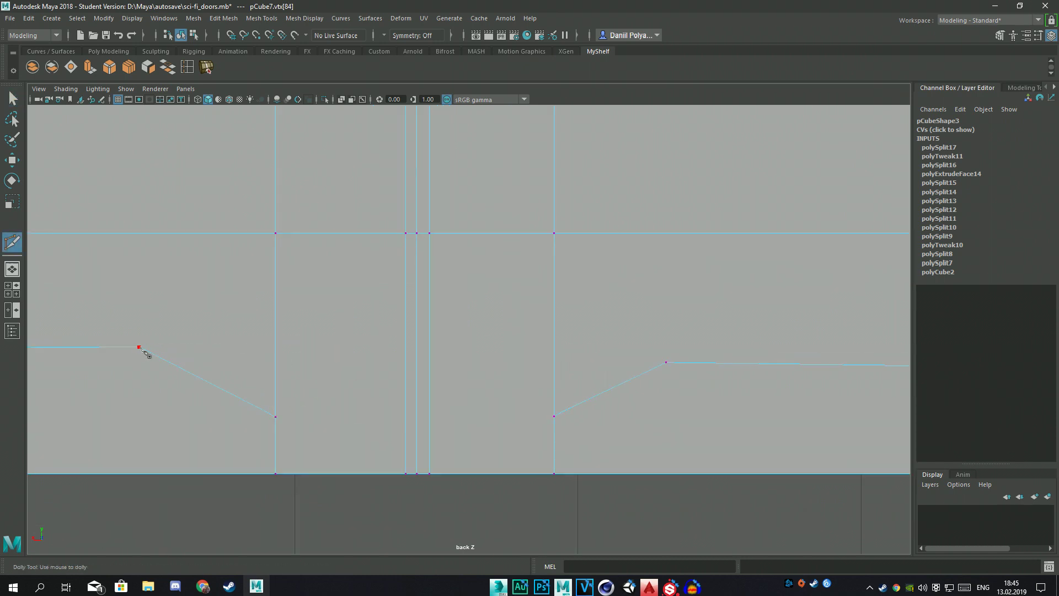
key("q")
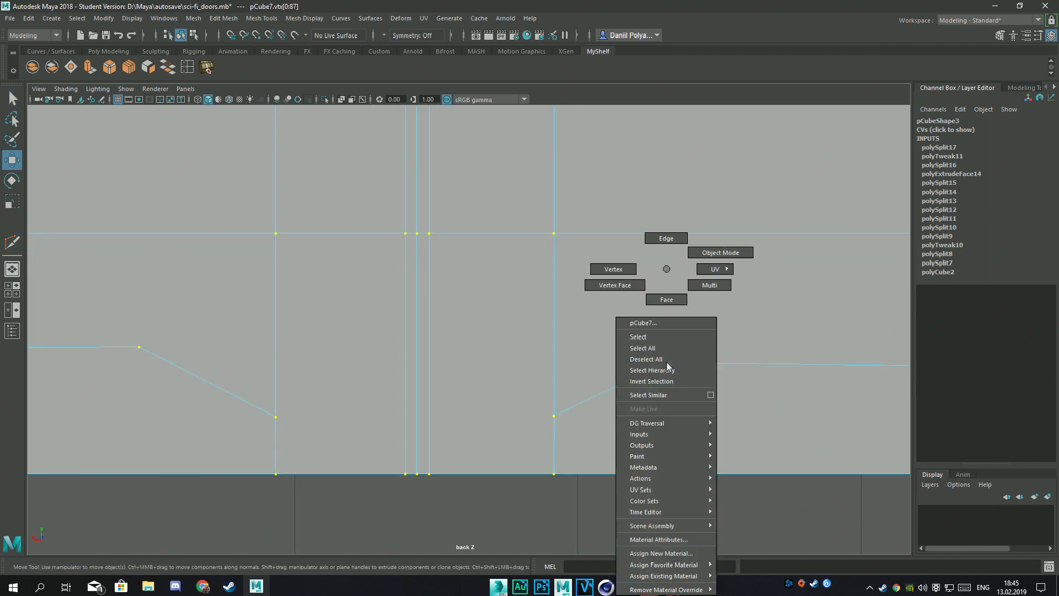
Step: Raise the right vertex of the new cut line to level it
right_click_drag(668, 365, 667, 300)
left_click(667, 363)
key("w")
left_click_drag(667, 343, 667, 329)
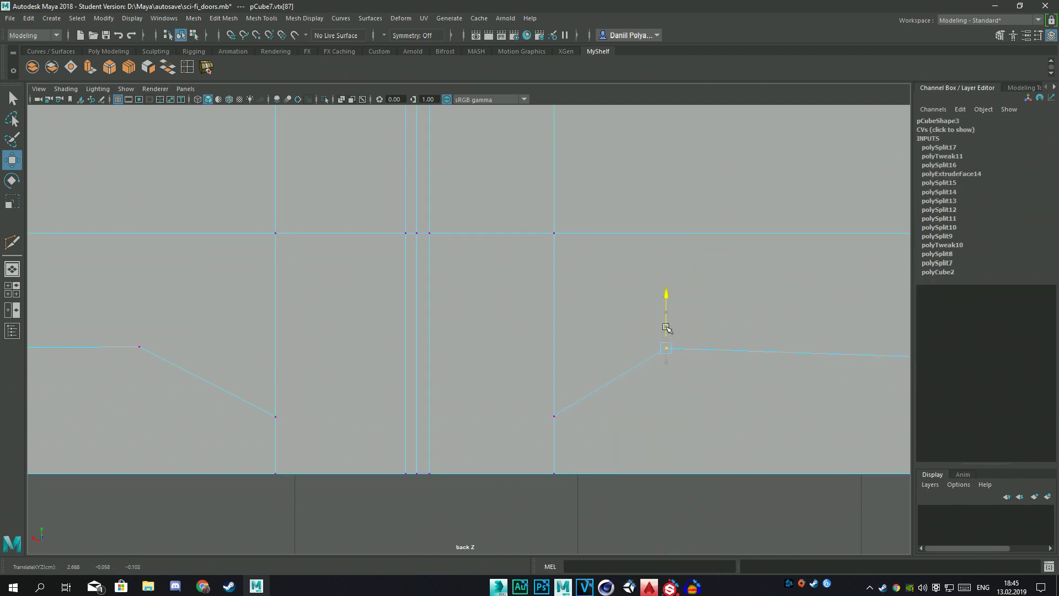
Step: Select the left and lower-left vertices of the sloped cut line for adjustment
left_click(140, 348)
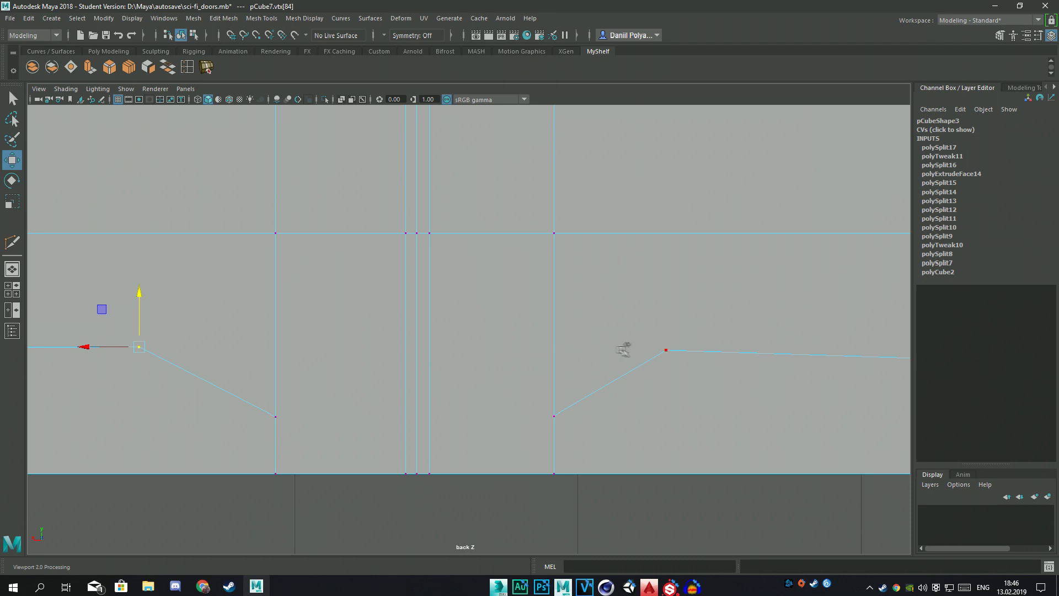
scroll(665, 351, "down", 5)
scroll(645, 326, "up", 5)
left_click(645, 325)
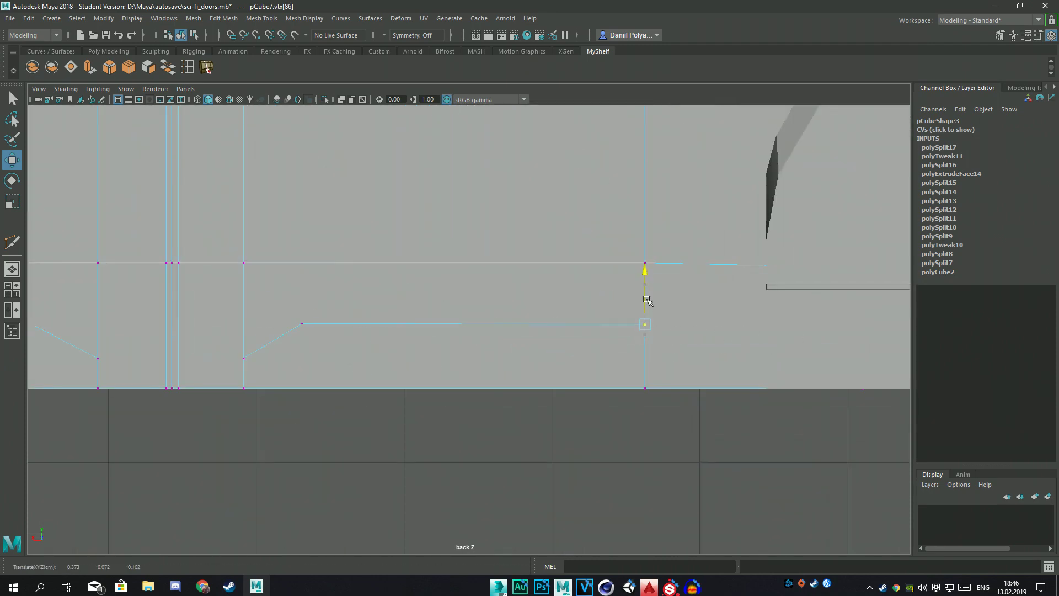
middle_click_drag(647, 299, 33, 308, "alt")
left_click(152, 340)
scroll(529, 313, "down", 5)
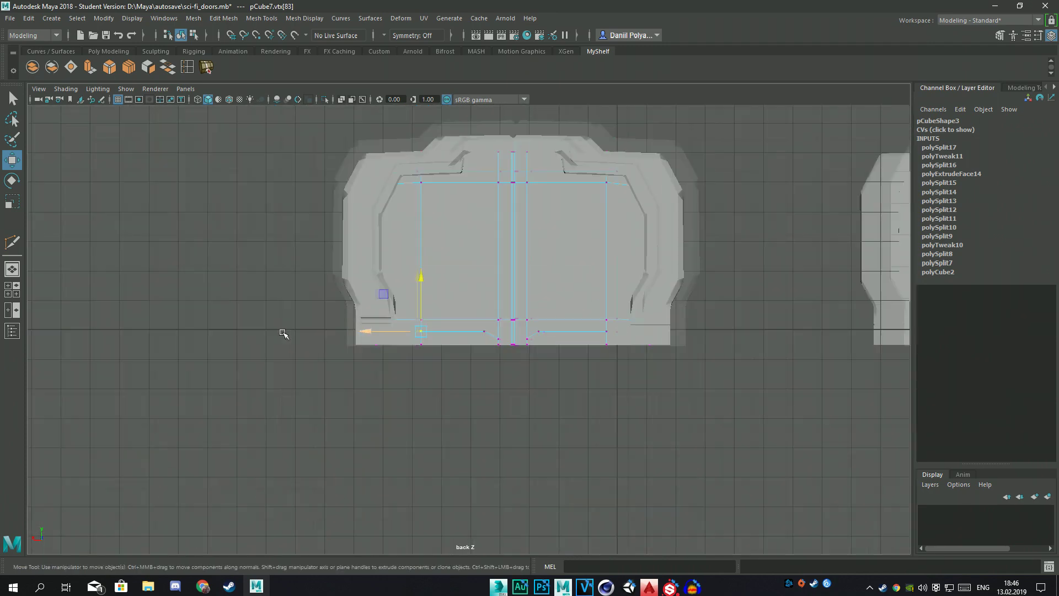
scroll(529, 314, "up", 3)
Step: Compare the model with the Chrome sci-fi door reference's lower panels and start a new cut
key("alt+Tab")
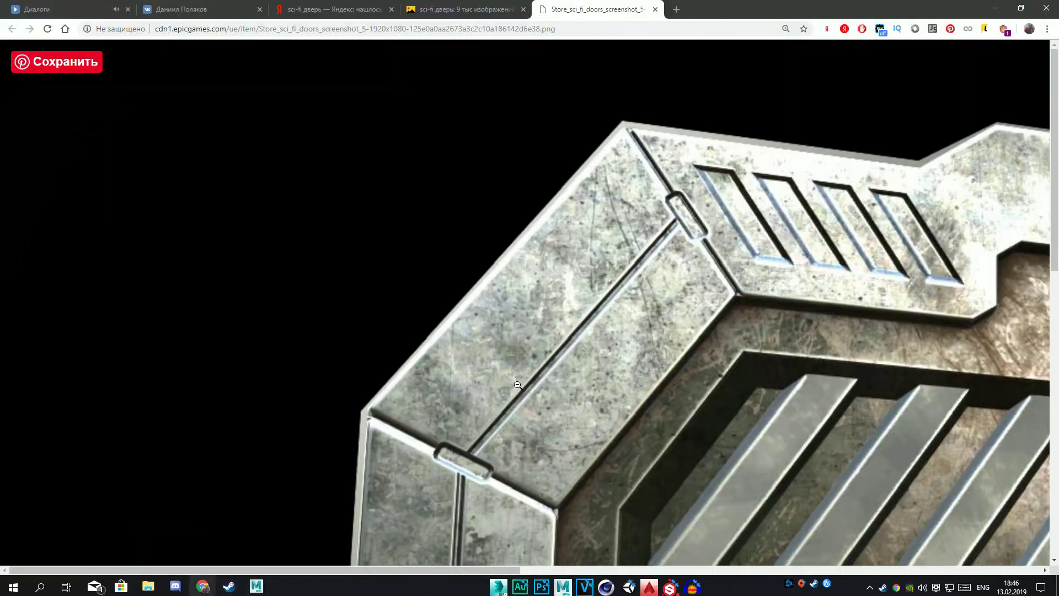
key("alt+Tab")
key("alt+Tab")
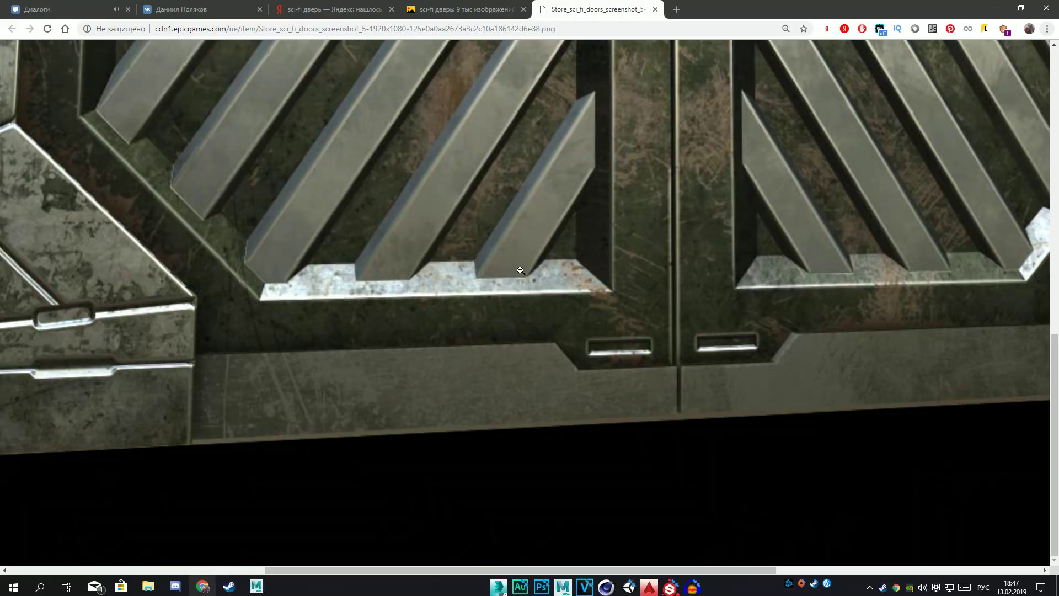
key("alt+Tab")
key("alt+Tab")
key("alt+Tab")
key("y")
key("alt+Tab")
key("alt+Tab")
key("alt+Tab")
key("alt+Tab")
key("alt+Tab")
key("alt+Tab")
left_click(503, 377)
key("alt+Tab")
key("alt+Tab")
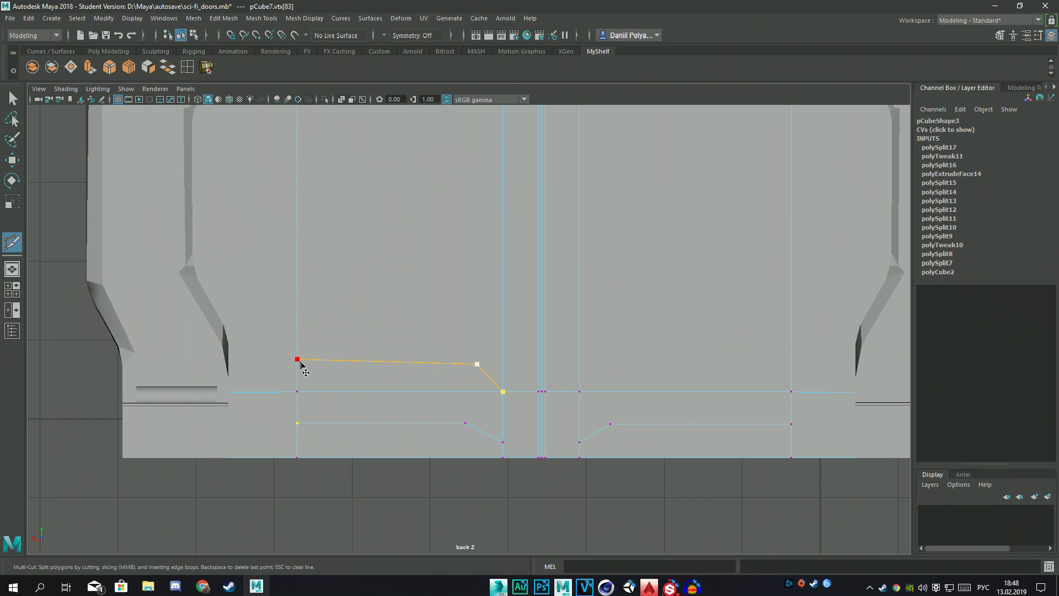
Step: Place trial cut points along the left panel, then cancel them to restart
left_click(297, 364)
key("alt+Tab")
key("alt+Tab")
mouse_move(212, 270)
middle_mouse_down("alt")
mouse_move(287, 287)
mouse_move(338, 349)
middle_mouse_up("alt")
key("alt+Tab")
key("alt+Tab")
left_click(349, 343)
left_click(348, 199)
key("alt+Tab")
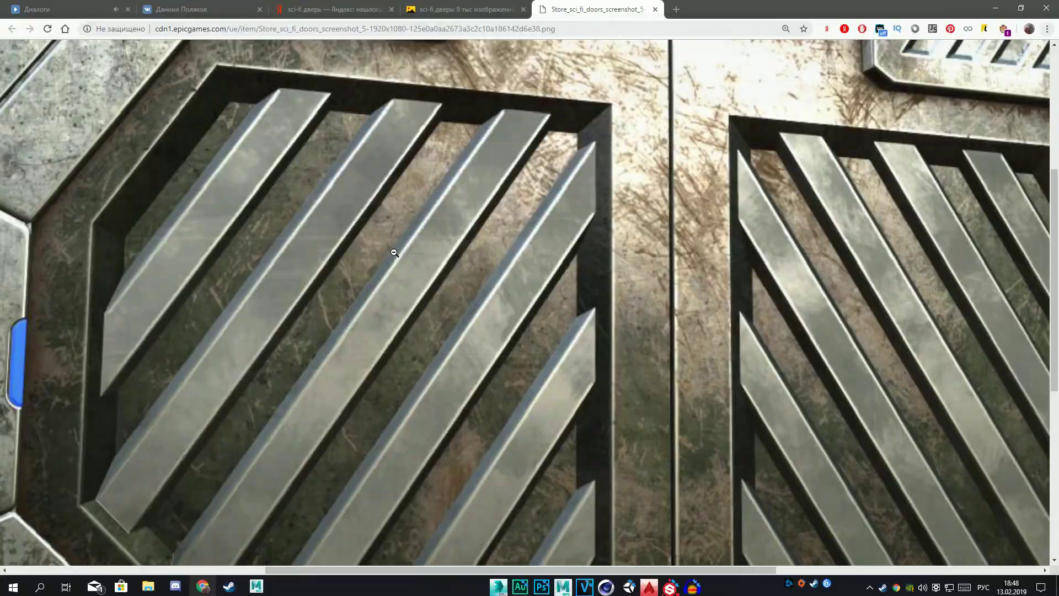
scroll(386, 256, "down", 5)
key("Escape")
scroll(563, 424, "up", 4)
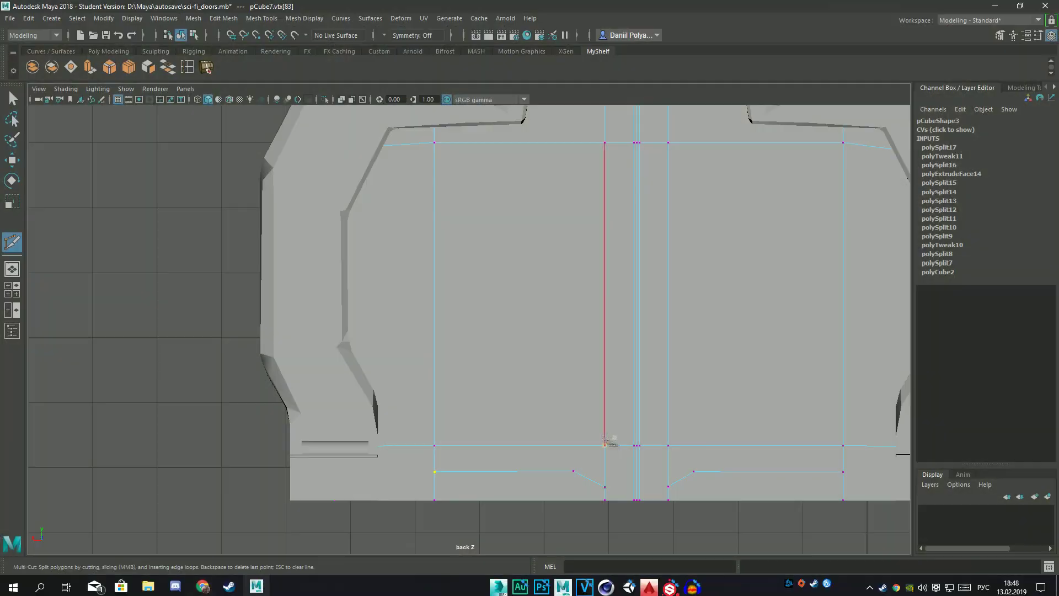
Step: Trace cut points from the lower edge through the inner corner and up the angled side
left_click(613, 459)
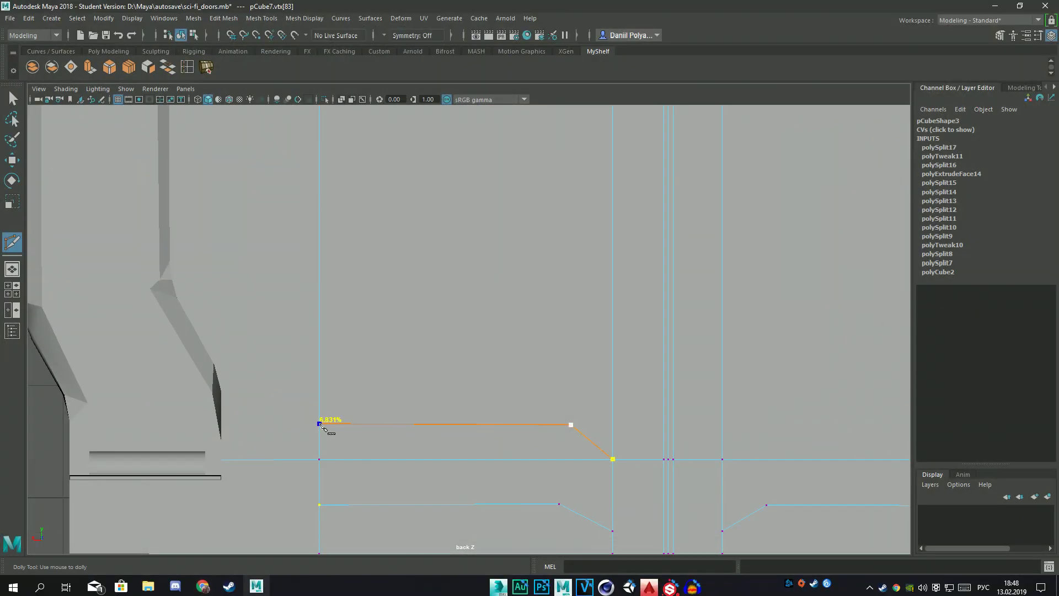
left_click(319, 424)
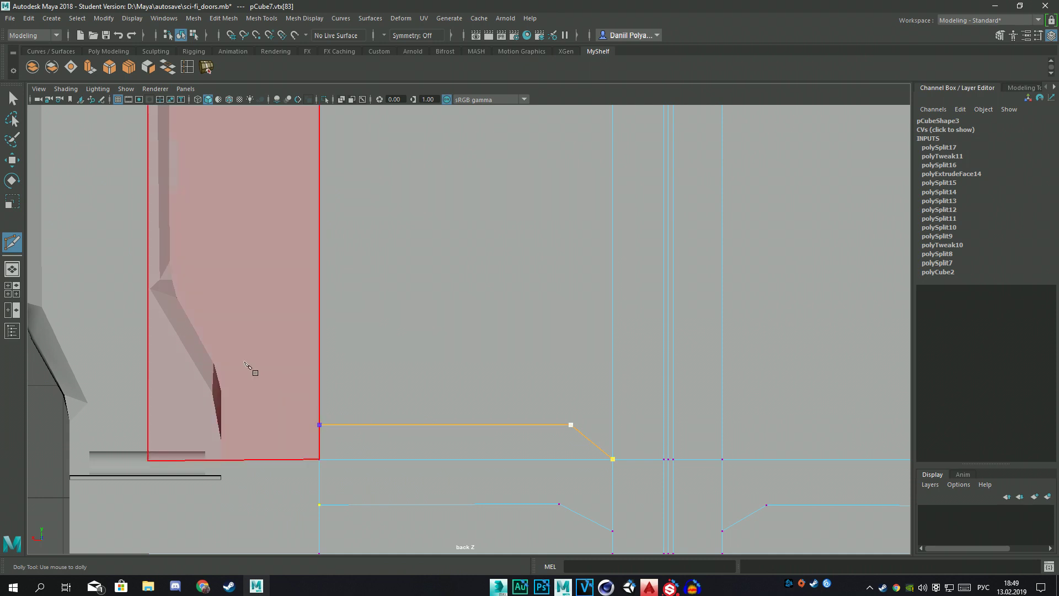
left_click(244, 357)
middle_click_drag(213, 271, 303, 351, "alt")
left_click(293, 358)
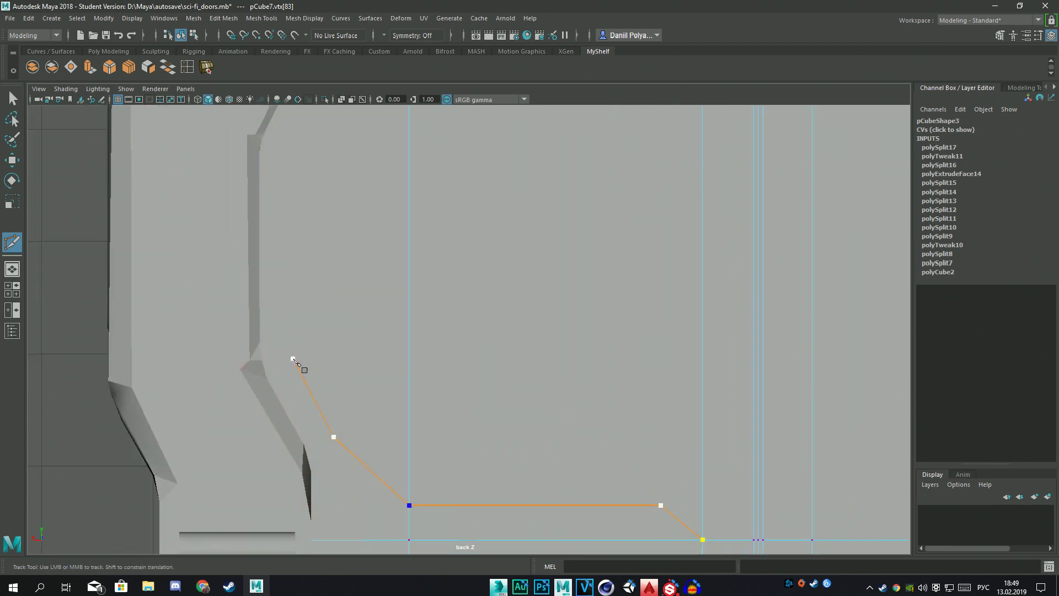
middle_click_drag(301, 202, 317, 292, "alt")
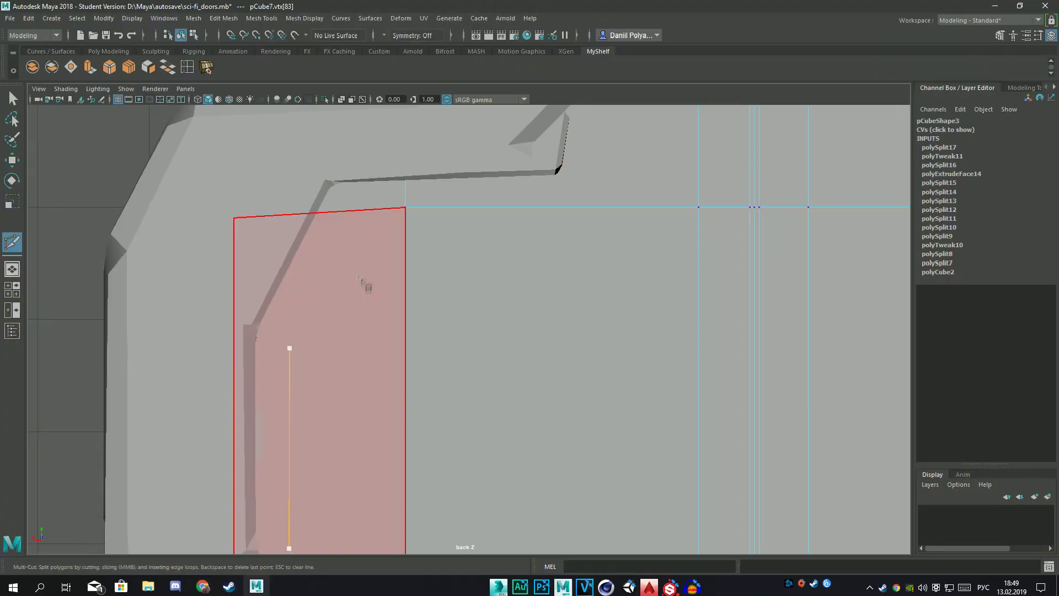
key("alt+Tab")
scroll(362, 250, "up", 3)
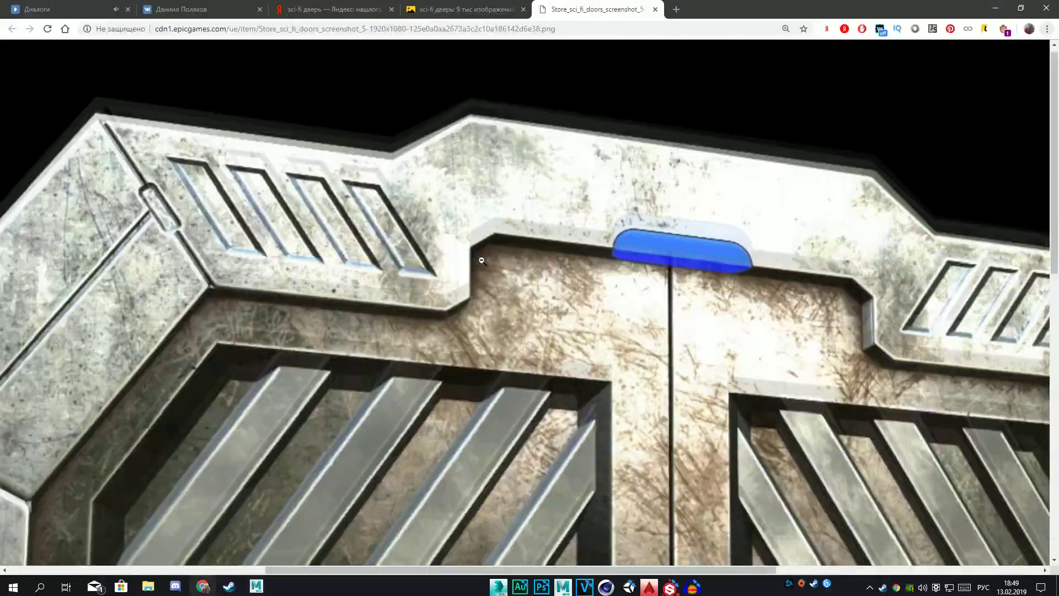
key("alt+Tab")
Step: Finish the chamfered inner outline, close the loop and commit it as polySplit18
mouse_move(654, 251)
right_mouse_down("alt")
mouse_move(546, 303)
mouse_move(682, 246)
mouse_move(526, 440)
mouse_move(677, 250)
mouse_move(546, 309)
mouse_move(685, 242)
right_mouse_up("alt")
left_click(542, 299)
middle_click_drag(684, 243, 602, 262, "alt")
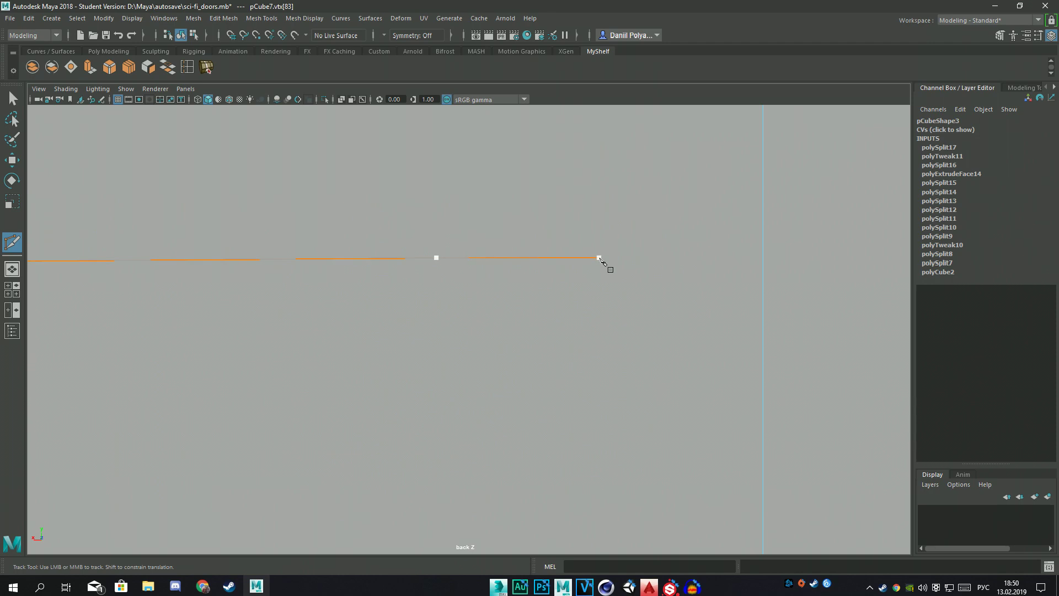
right_click_drag(598, 259, 494, 299, "alt")
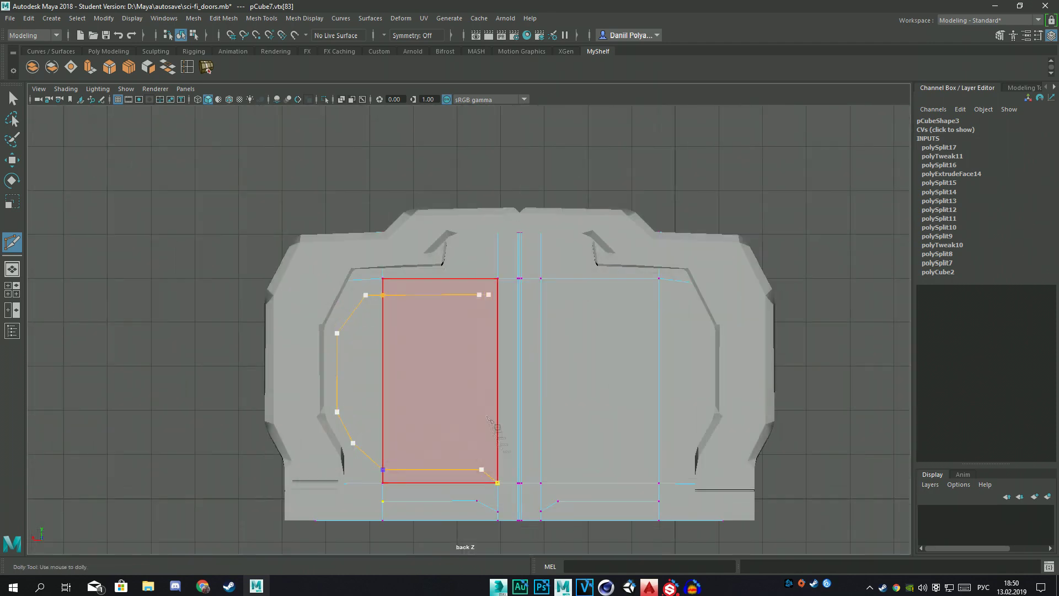
left_click(497, 484)
key("q")
scroll(485, 296, "up", 2)
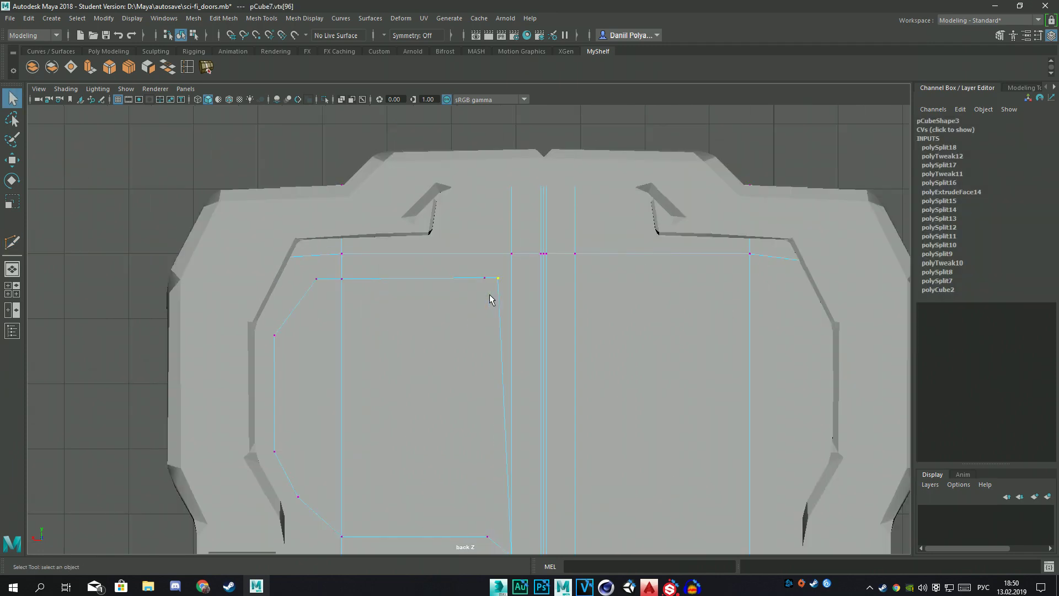
Step: Slide the outline's top corner vertex right to straighten the outline
scroll(489, 298, "up", 2)
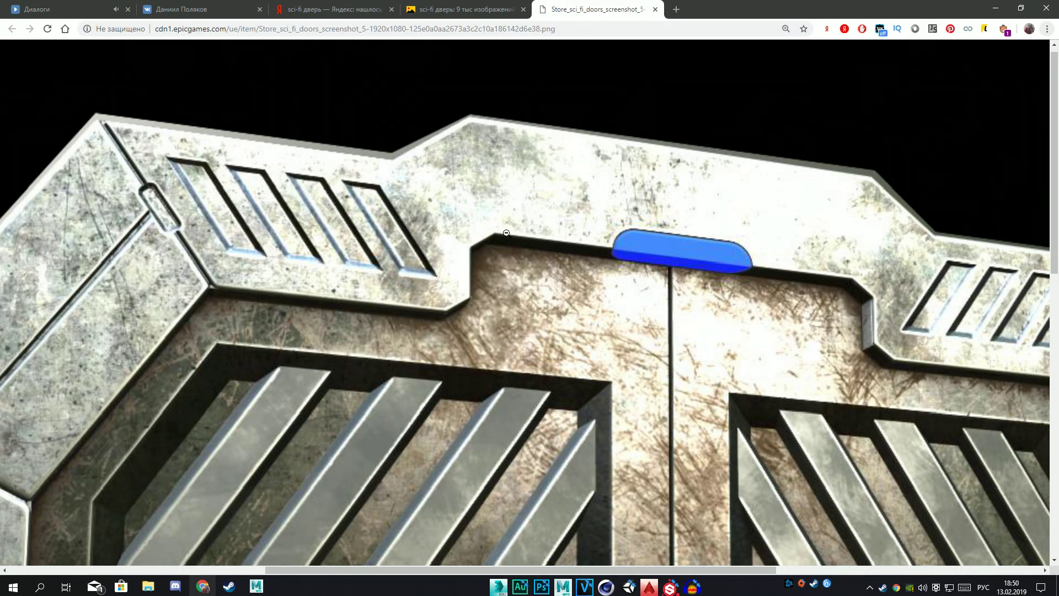
left_click(511, 253)
key("w")
scroll(511, 253, "up", 3)
left_click_drag(453, 251, 498, 252)
scroll(497, 258, "down", 4)
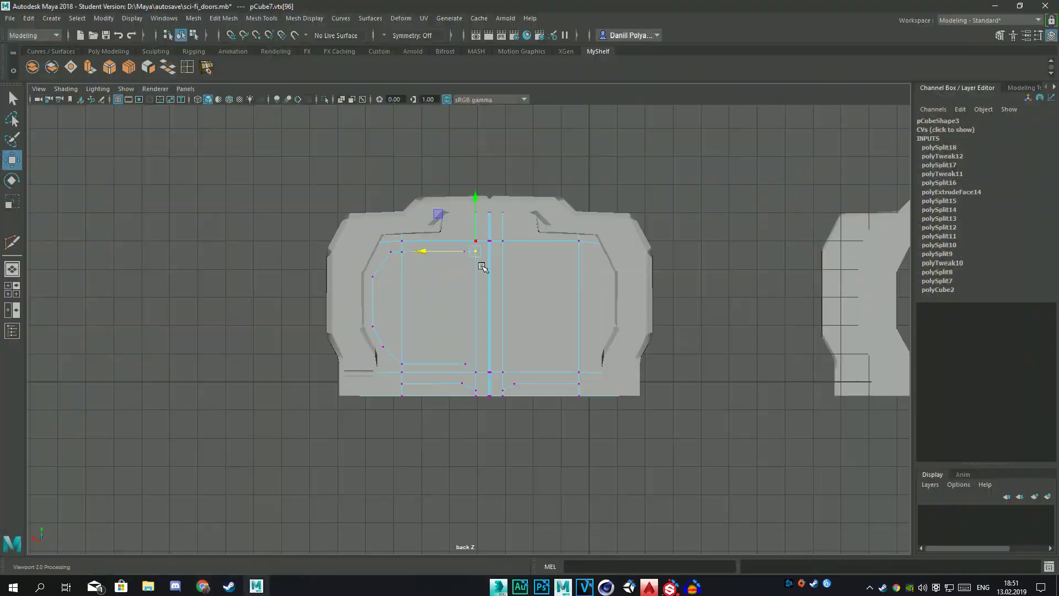
scroll(483, 267, "up", 3)
Step: Add a vertical cut inside the outline and reposition its top vertex
left_click(460, 404)
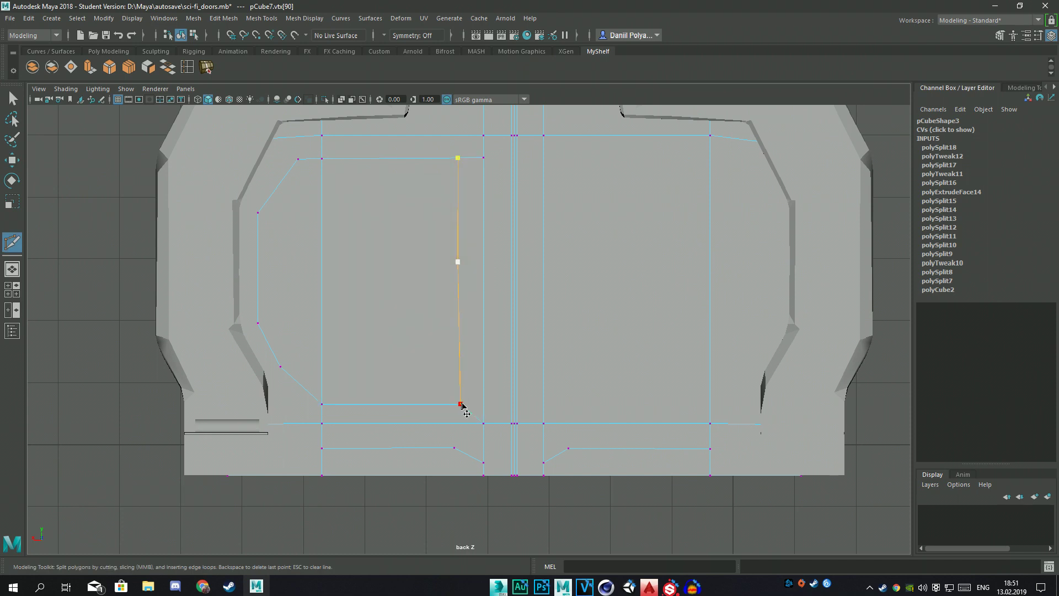
key("q")
left_click(458, 159)
key("w")
left_click(467, 273, "ctrl")
scroll(457, 263, "up", 2)
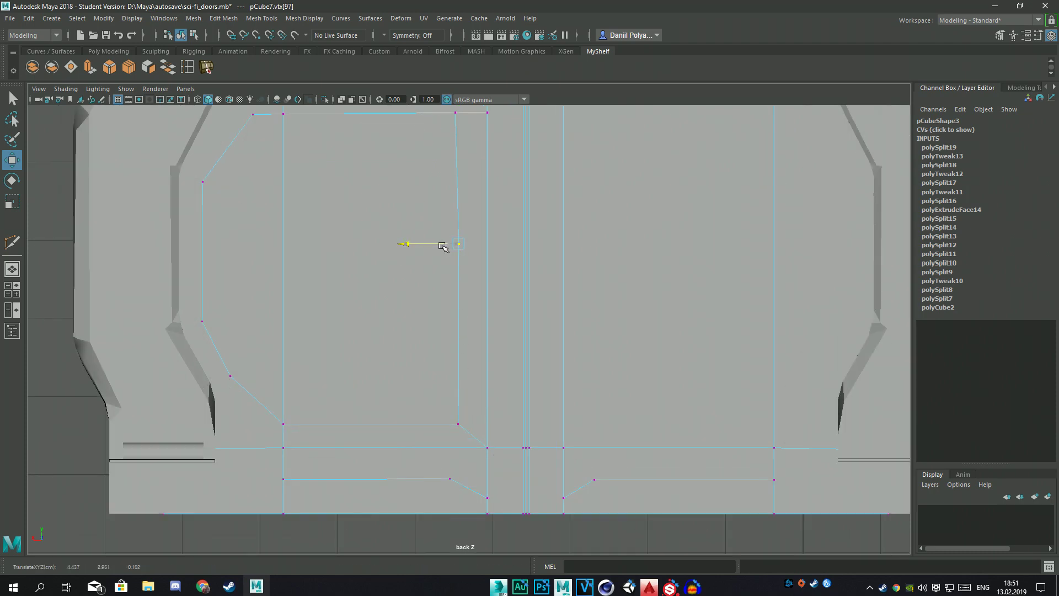
middle_click_drag(451, 178, 445, 201, "alt")
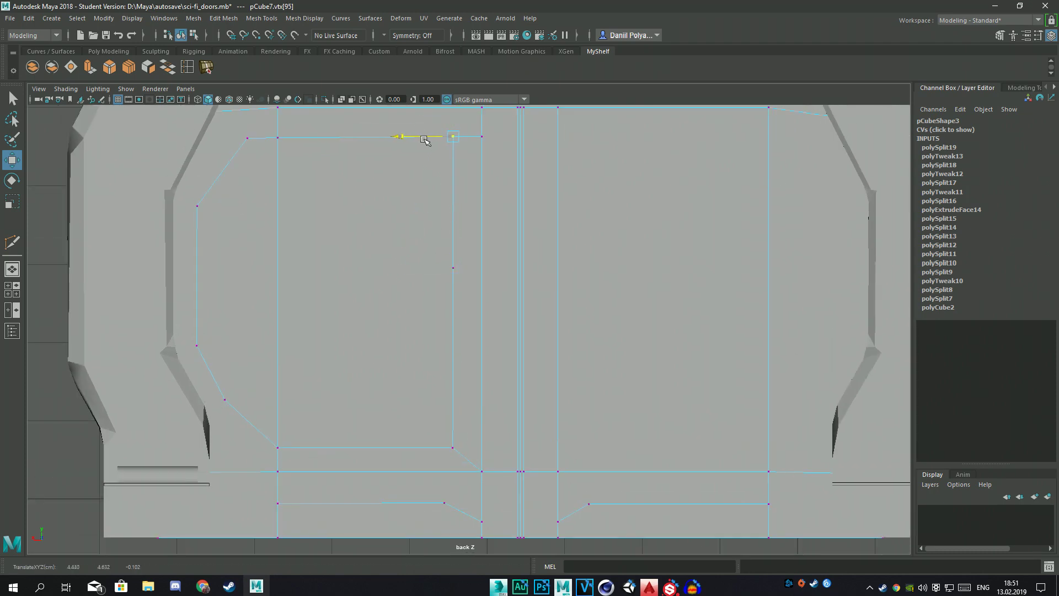
scroll(477, 270, "down", 5)
scroll(475, 248, "up", 3)
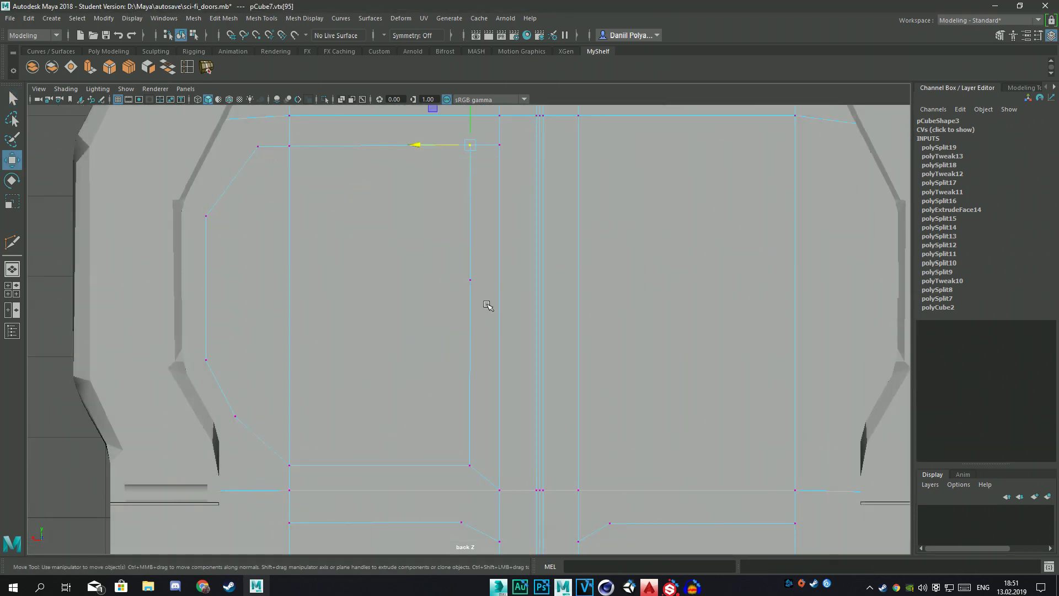
scroll(487, 302, "down", 5)
Step: Check the whole door against the Chrome reference image
key("alt+Tab")
key("alt+Tab")
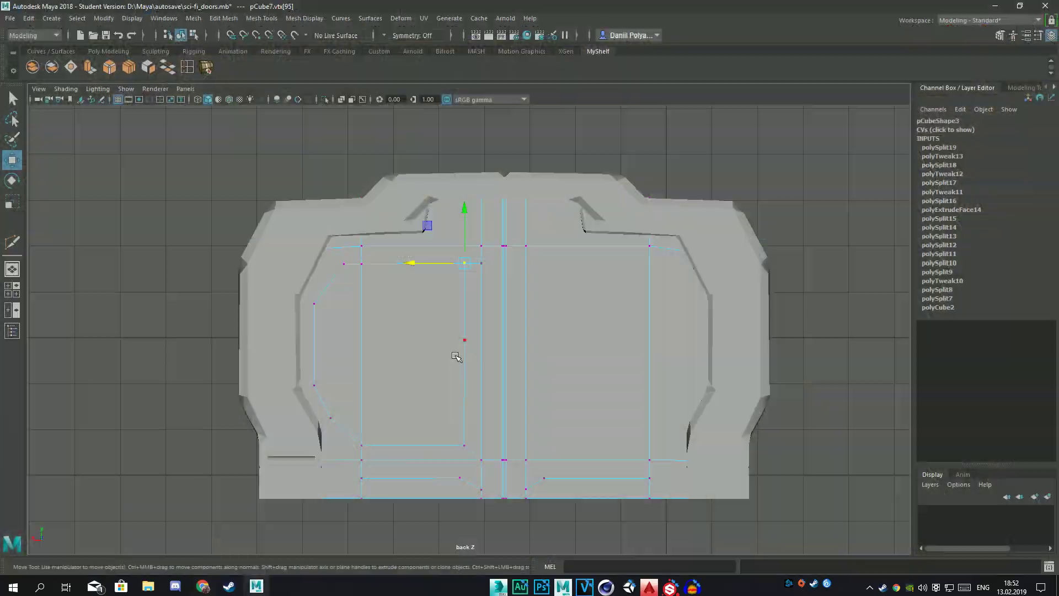
key("alt+Tab")
scroll(468, 309, "down", 5)
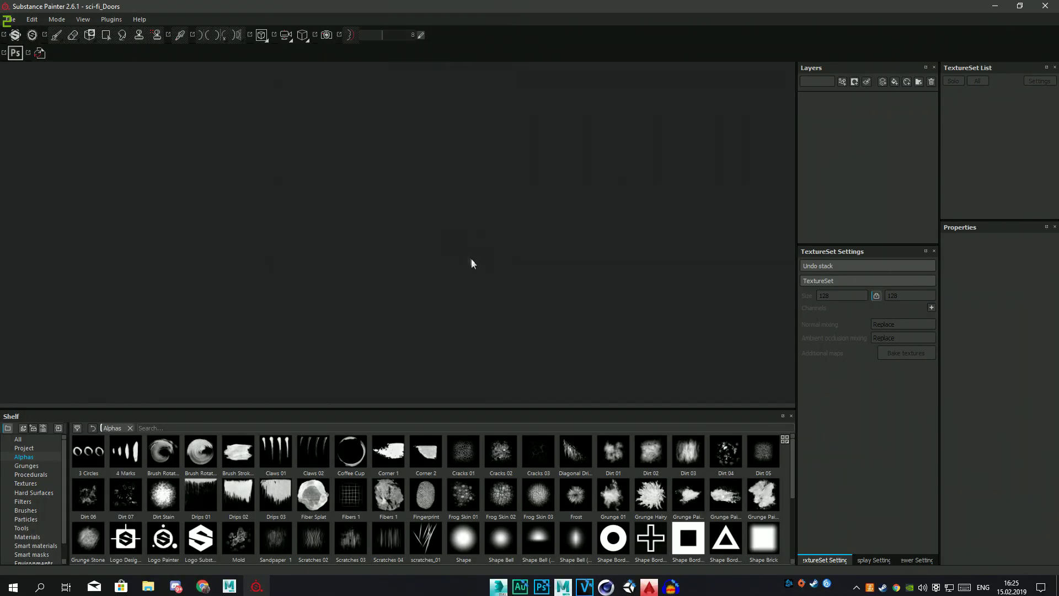
Step: Browse the shelf categories and show the Hard Surfaces resources
scroll(474, 216, "up", 5)
scroll(473, 215, "down", 5)
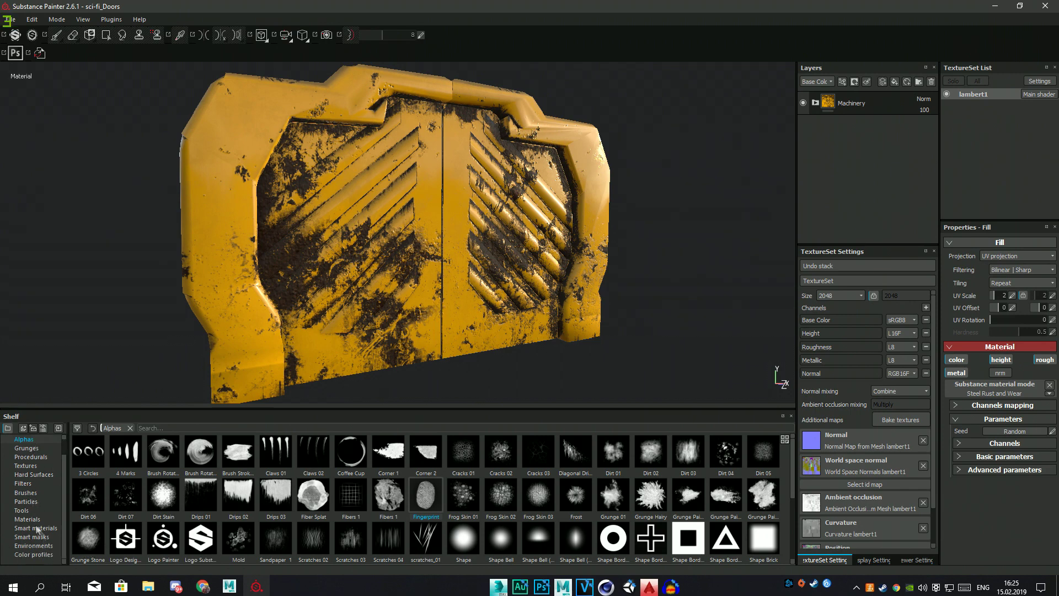
left_click(36, 529)
left_click(45, 547)
left_click(28, 519)
left_click(32, 475)
scroll(39, 469, "up", 1)
scroll(436, 344, "up", 3)
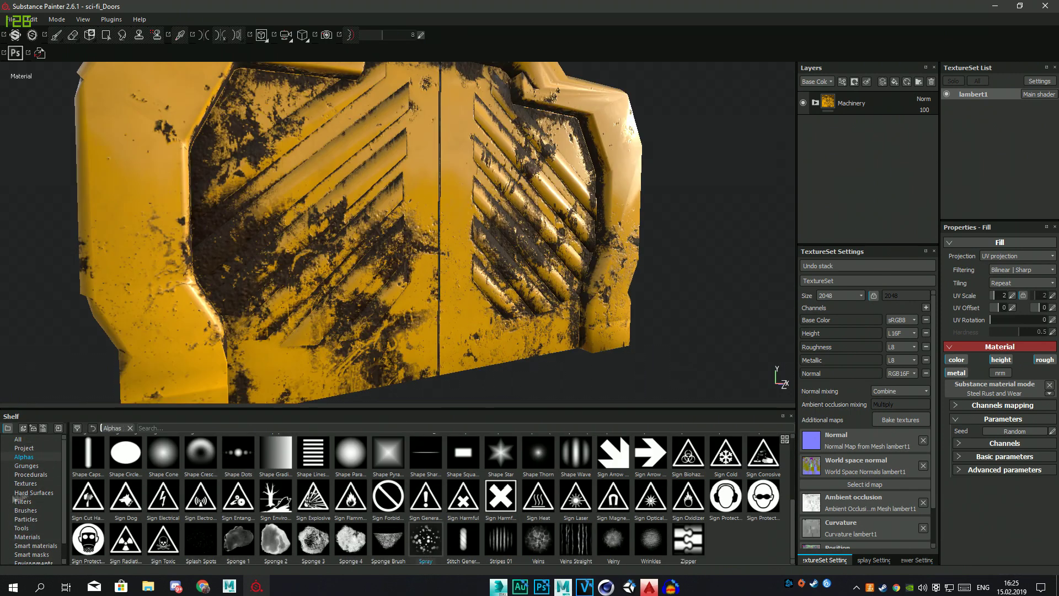
Step: Try a black mask and a new fill layer on Machinery, then undo both
right_click(861, 103)
left_click(888, 118)
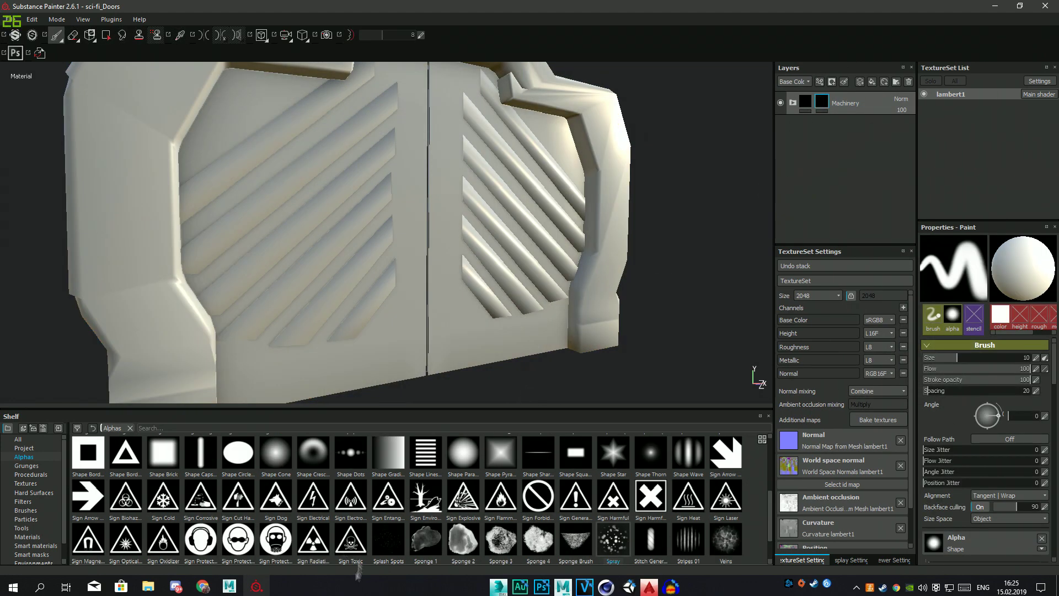
key("ctrl+z")
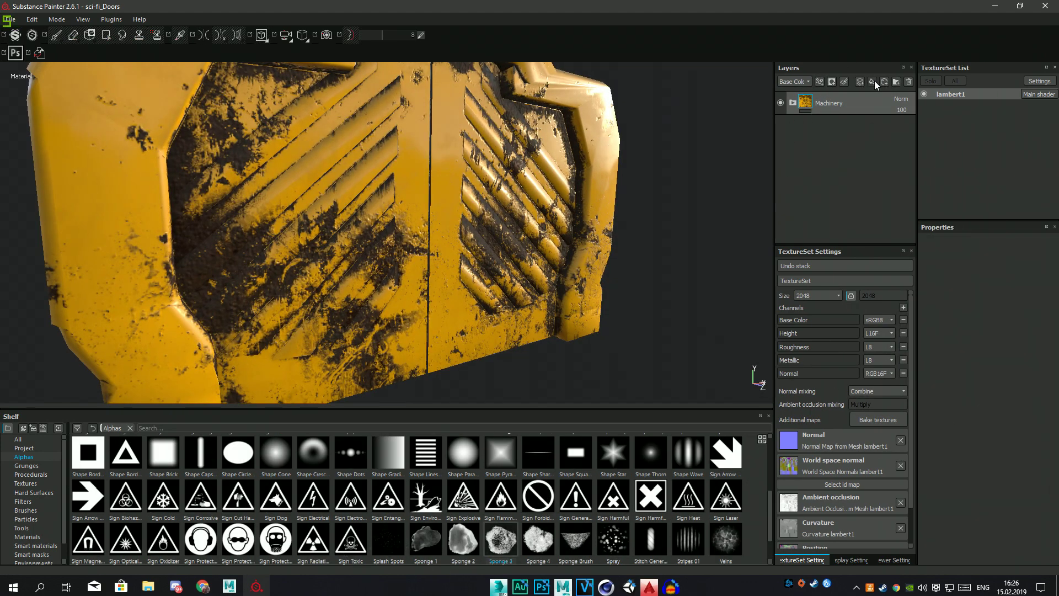
left_click(873, 81)
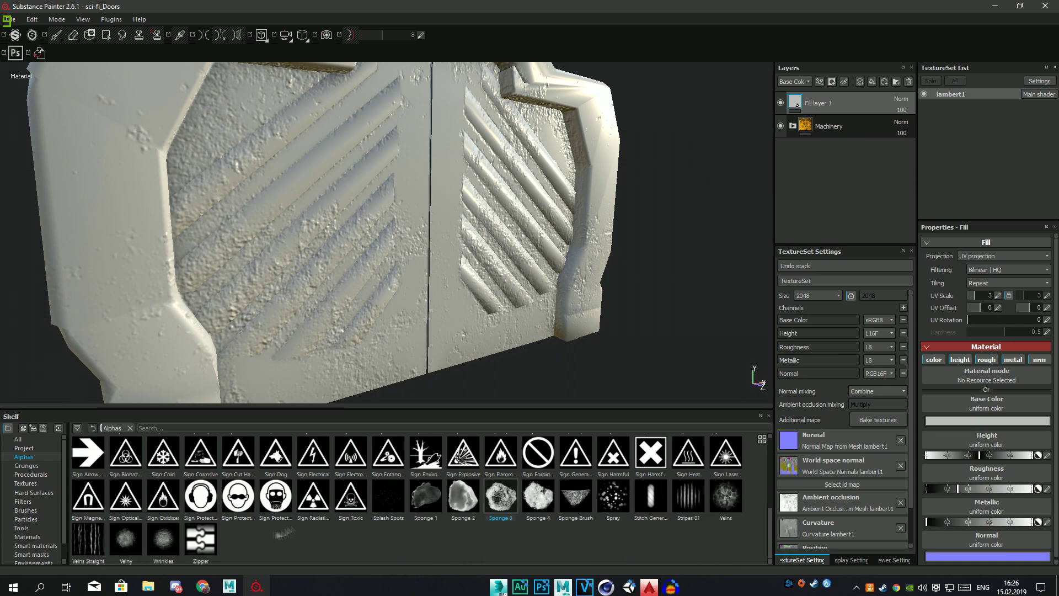
key("ctrl+z")
Step: Turn the door to a near-frontal view and give Machinery a black mask with polygon fill
key("f")
right_click(476, 279)
left_click(402, 195)
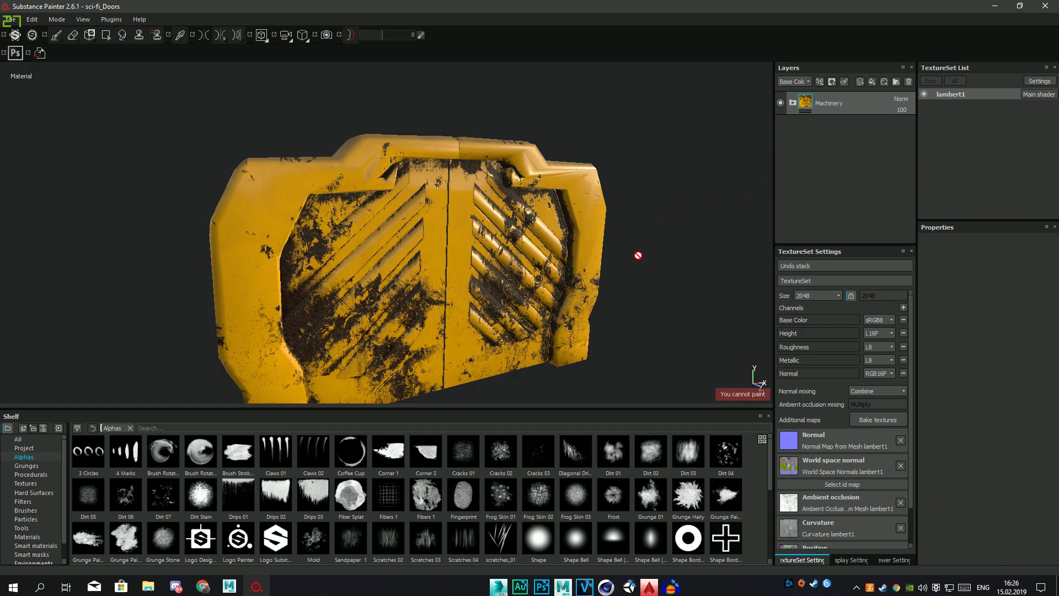
mouse_move(639, 256)
left_mouse_down("alt")
mouse_move(447, 174)
mouse_move(500, 110)
mouse_move(507, 118)
left_mouse_up("alt")
left_click(867, 118)
key("4")
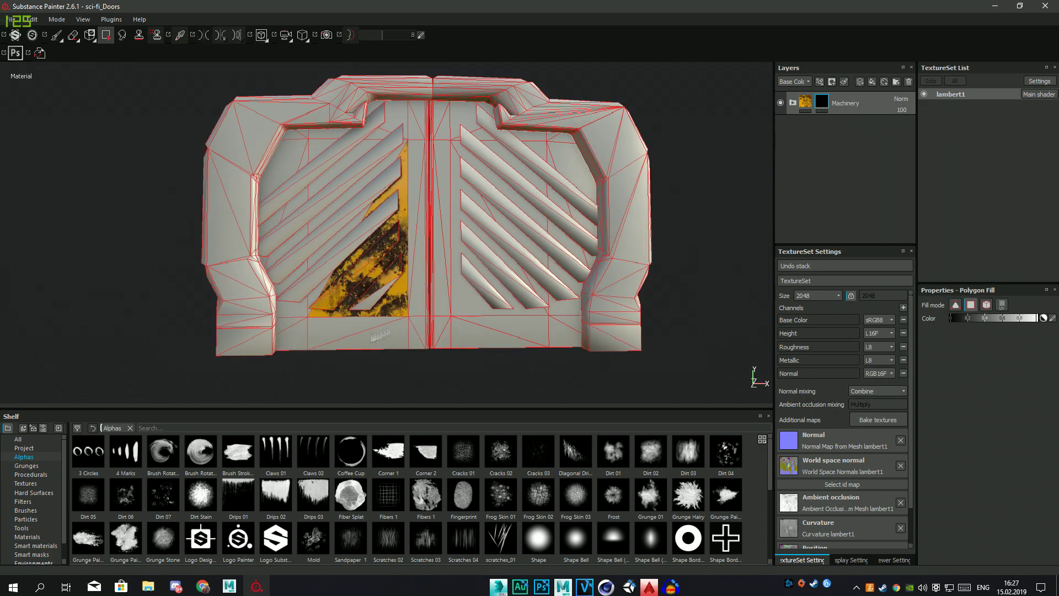
Step: Polygon-fill the Machinery mask so yellow covers only the door frame and panels
left_click_drag(389, 325, 413, 267, "ctrl")
left_click(412, 267, "ctrl")
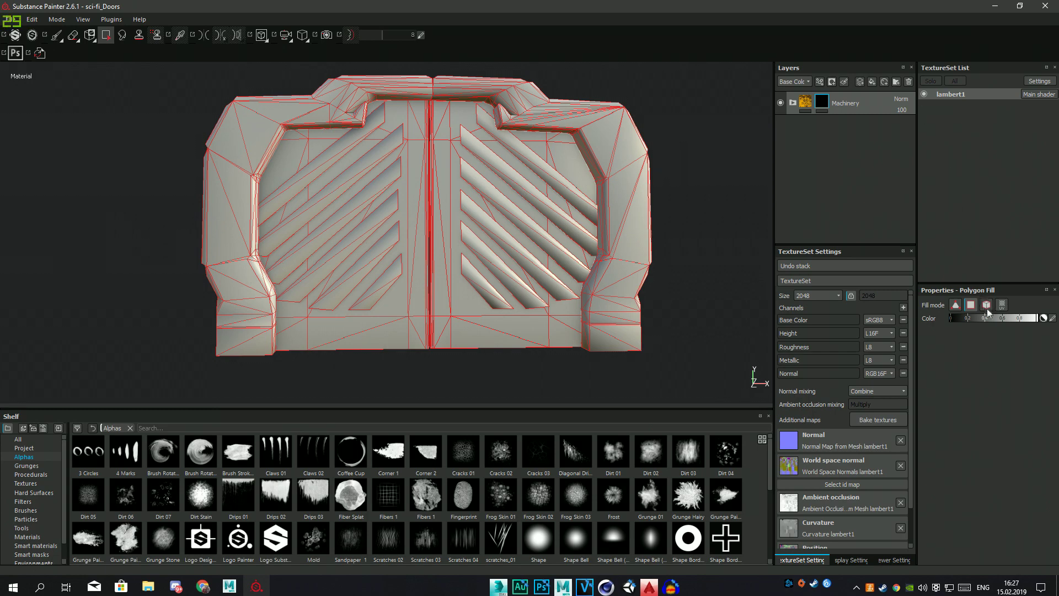
left_click(399, 320)
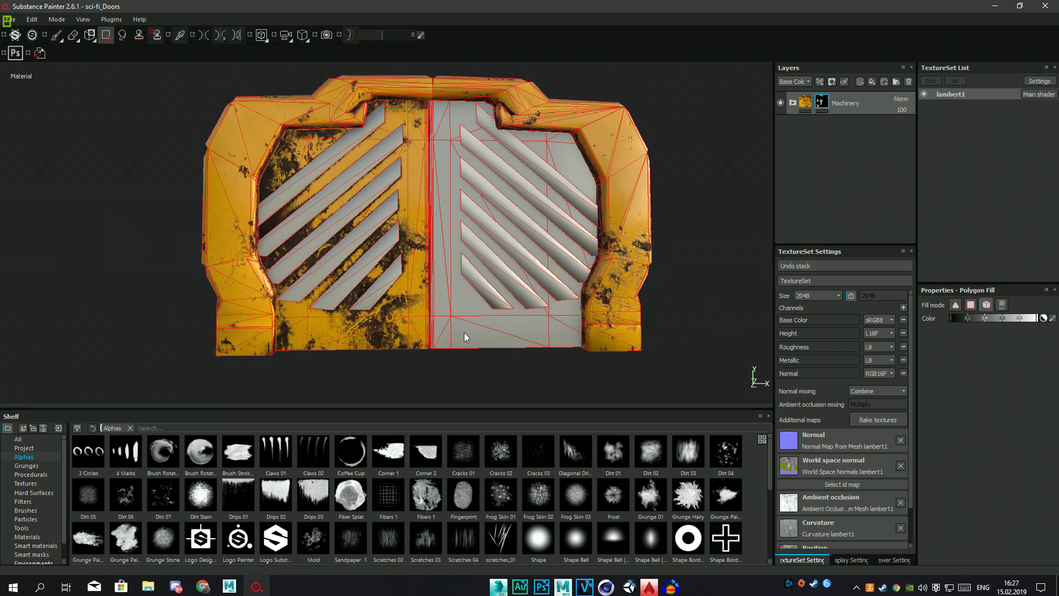
left_click(465, 332)
left_click_drag(465, 332, 486, 320, "alt")
Step: Add a black-masked fill layer and the Dirt smart material to the stack
left_click(859, 82)
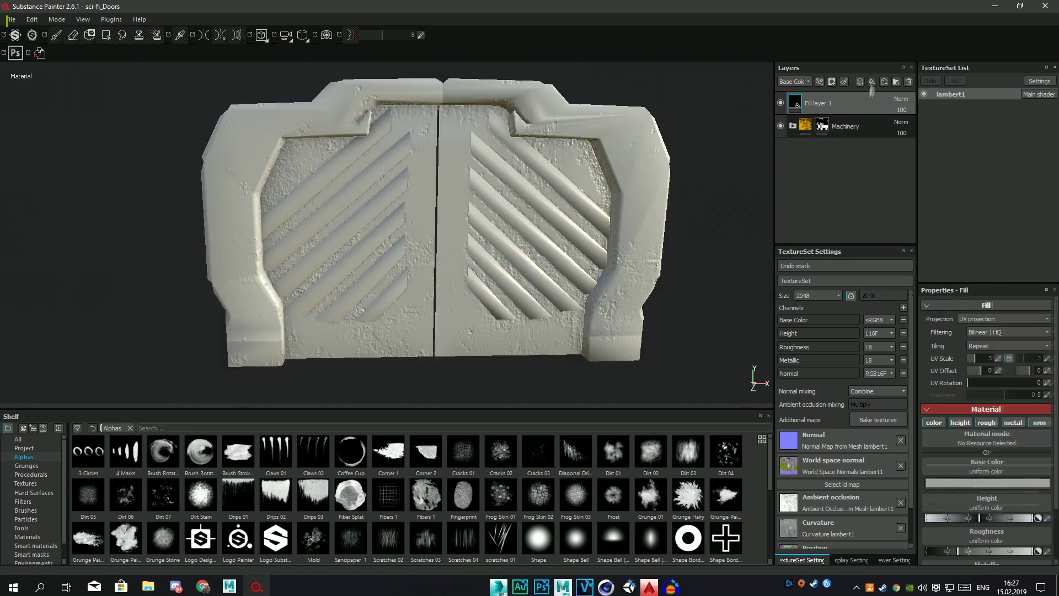
right_click(827, 102)
left_click(863, 119)
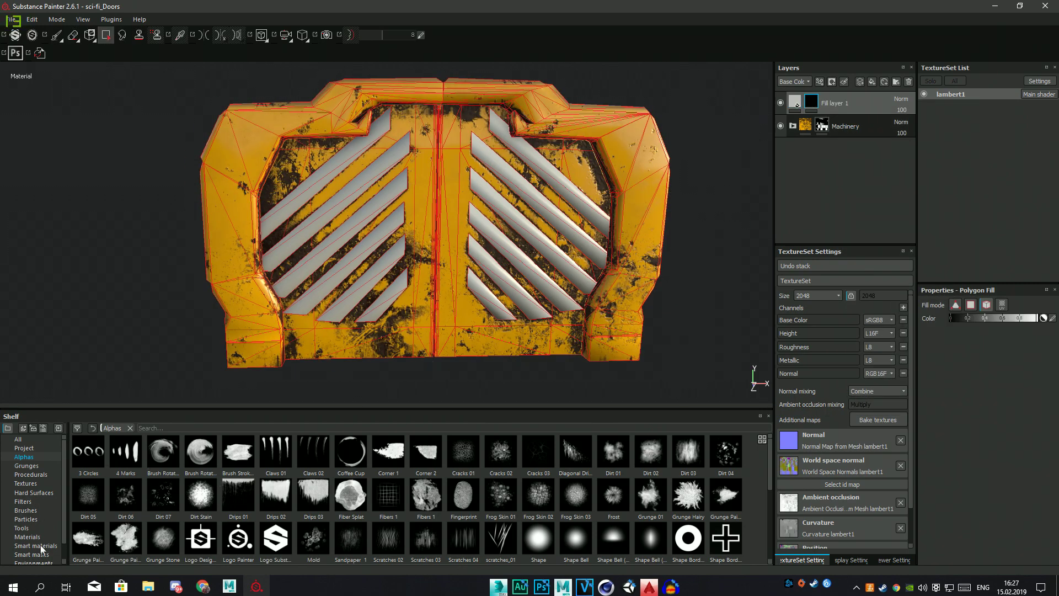
left_click(41, 546)
scroll(427, 506, "down", 2)
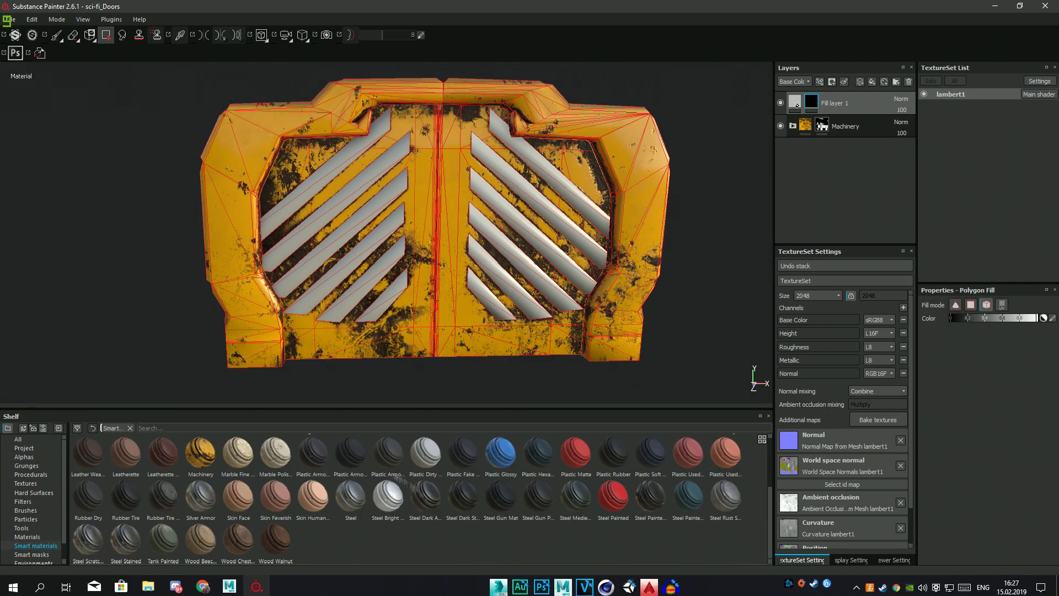
scroll(518, 490, "up", 2)
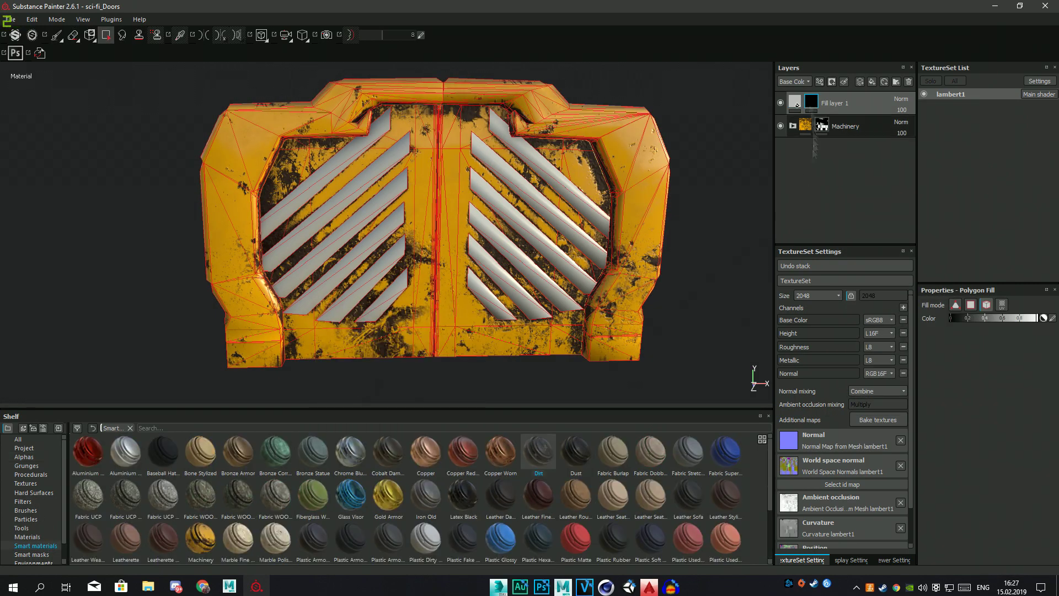
left_click_drag(813, 160, 817, 88)
Step: Target Fill layer 1's mask and add the Steel Rust and Wear material on top
mouse_move(496, 220)
left_mouse_down("alt")
mouse_move(539, 185)
mouse_move(497, 198)
mouse_move(552, 210)
left_mouse_up("alt")
scroll(441, 259, "down", 3)
mouse_move(442, 259)
left_mouse_down("alt")
mouse_move(607, 259)
mouse_move(425, 259)
left_mouse_up("alt")
scroll(426, 258, "up", 3)
left_click(812, 102)
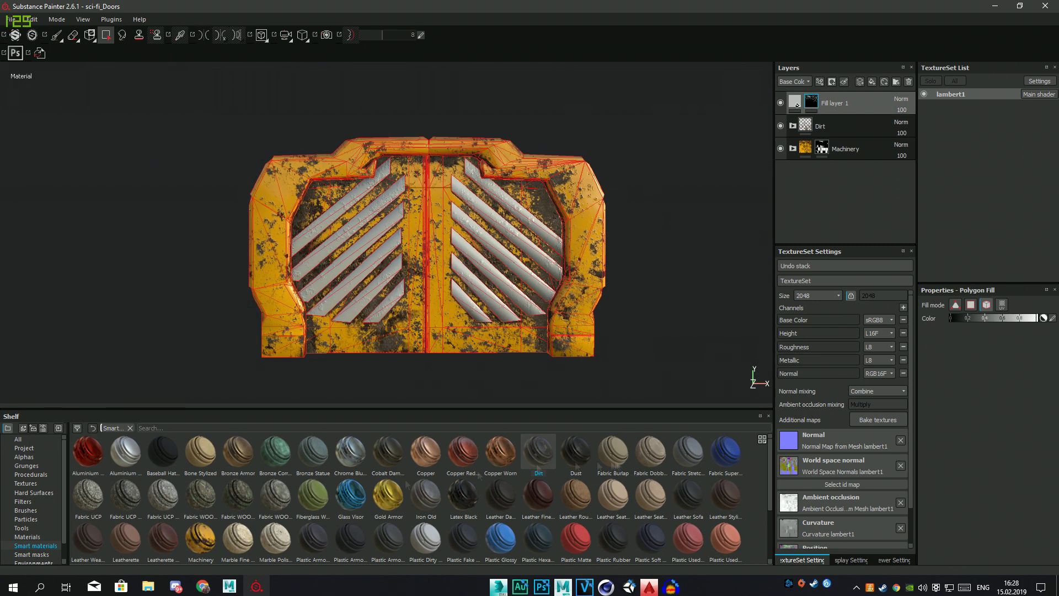
left_click(27, 537)
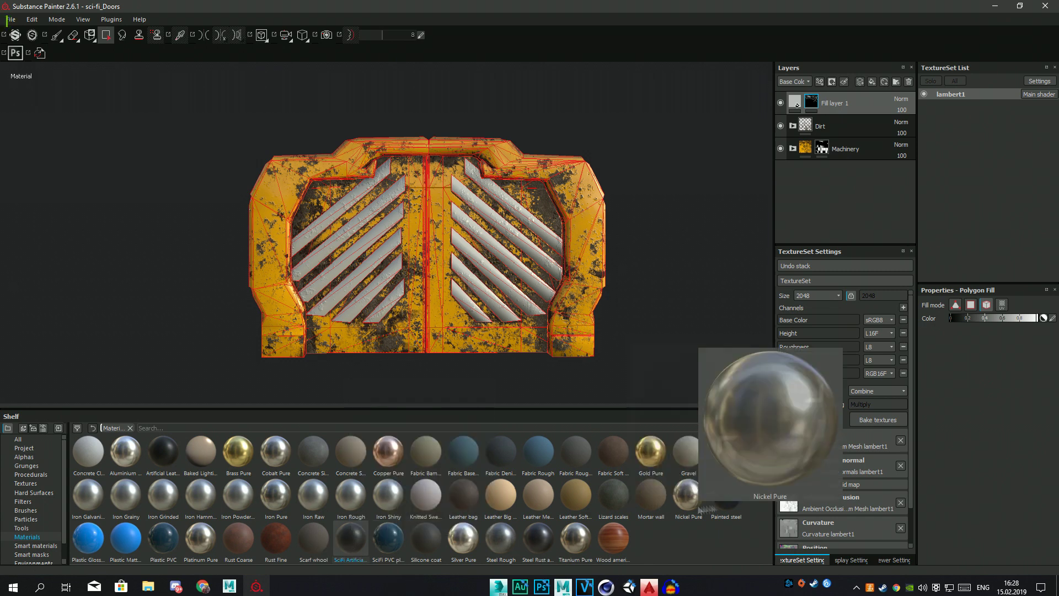
mouse_move(163, 451)
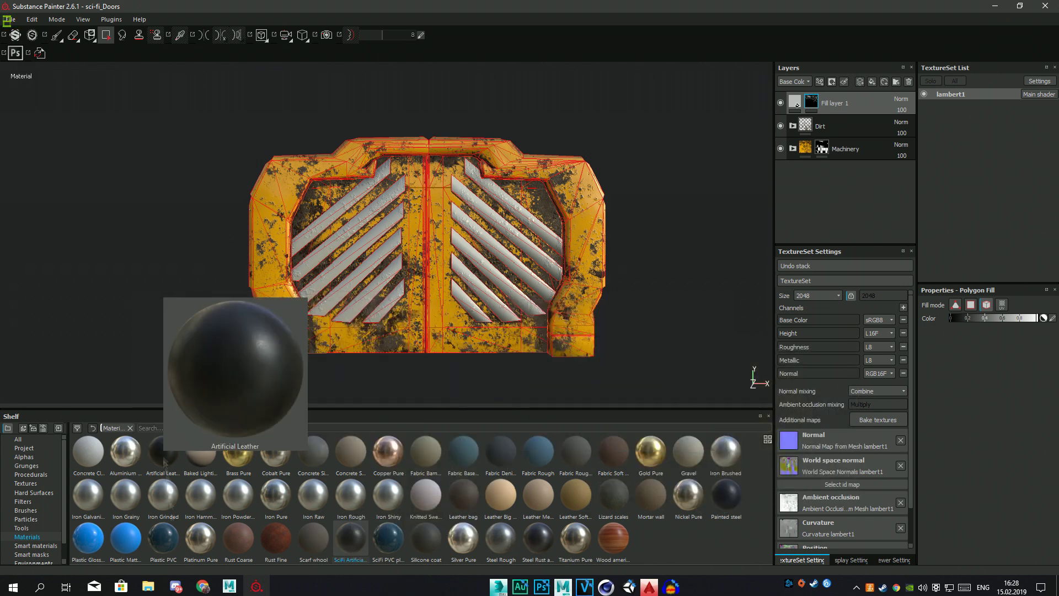
left_click_drag(535, 544, 797, 104)
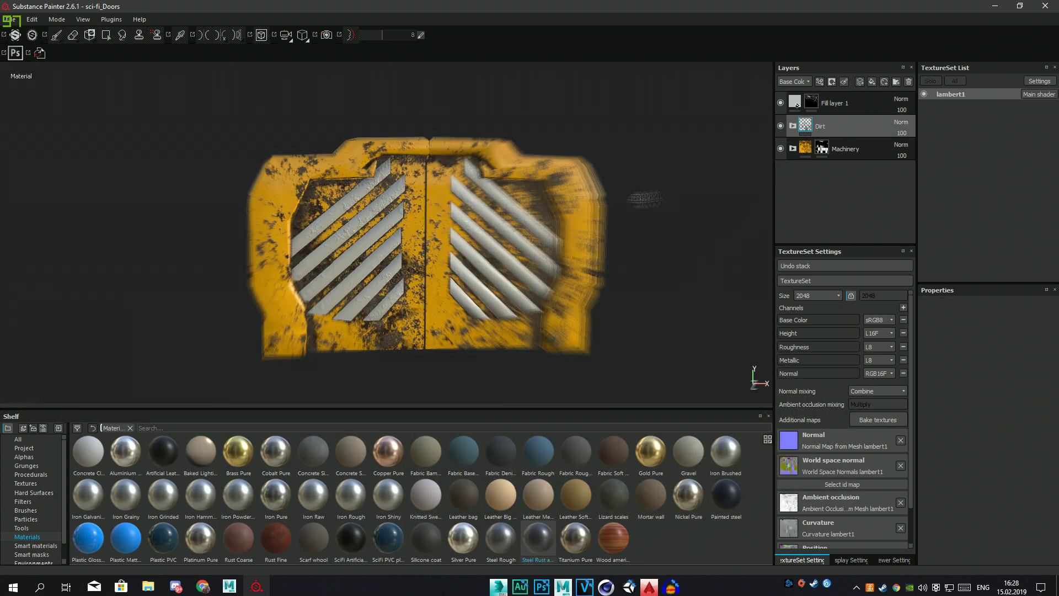
mouse_move(684, 279)
left_mouse_down()
mouse_move(800, 108)
mouse_move(855, 128)
left_mouse_up()
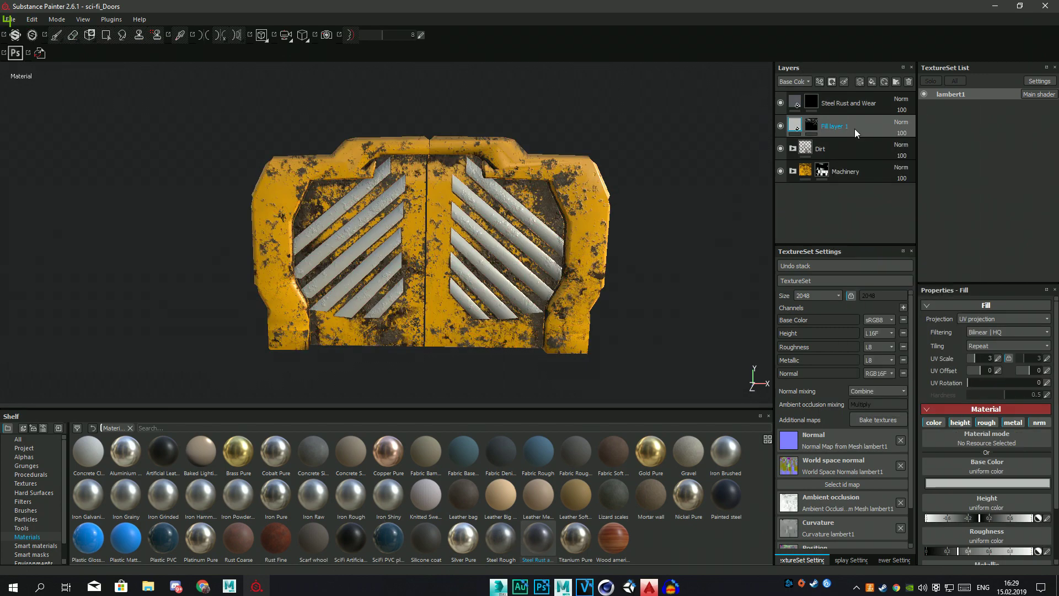
Step: Fill more right-door slats with Steel Rust and Wear and orbit to inspect them
left_click(471, 286)
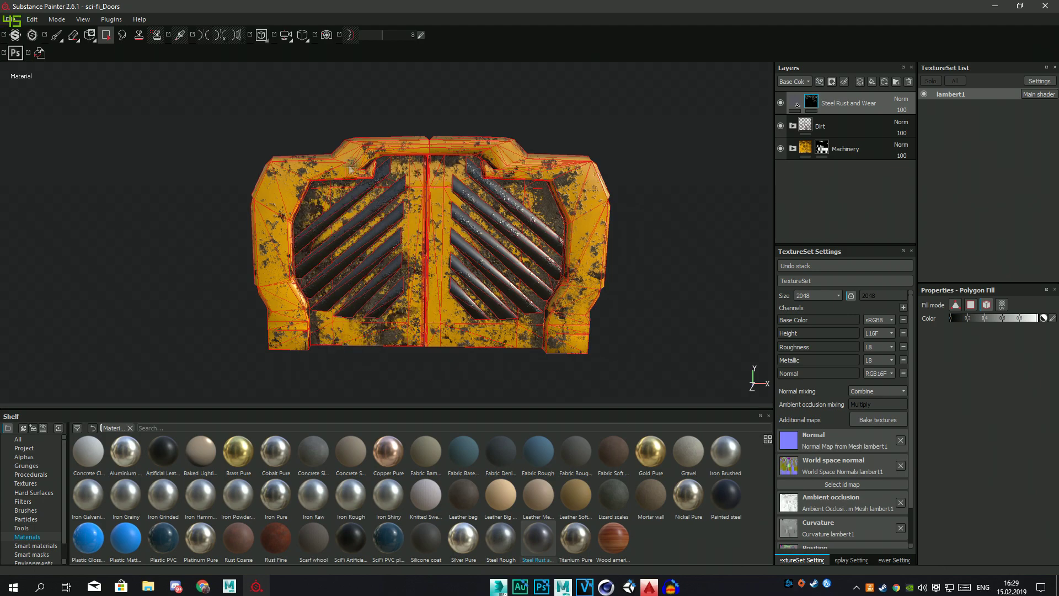
left_click_drag(365, 221, 361, 296, "alt")
scroll(362, 297, "down", 3)
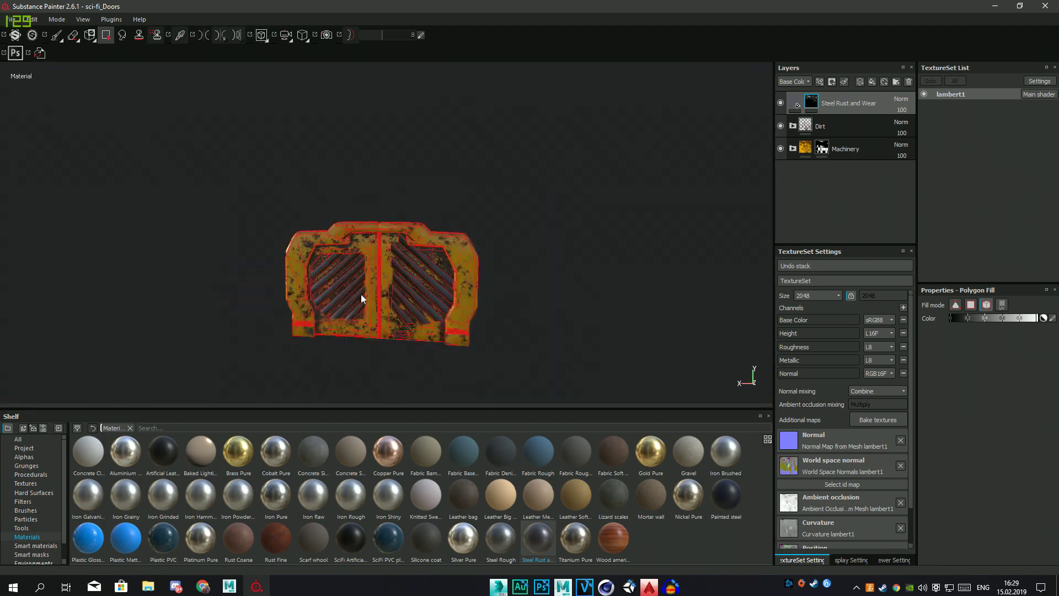
scroll(362, 297, "up", 10)
mouse_move(361, 297)
left_mouse_down("alt")
mouse_move(298, 265)
mouse_move(149, 220)
left_mouse_up("alt")
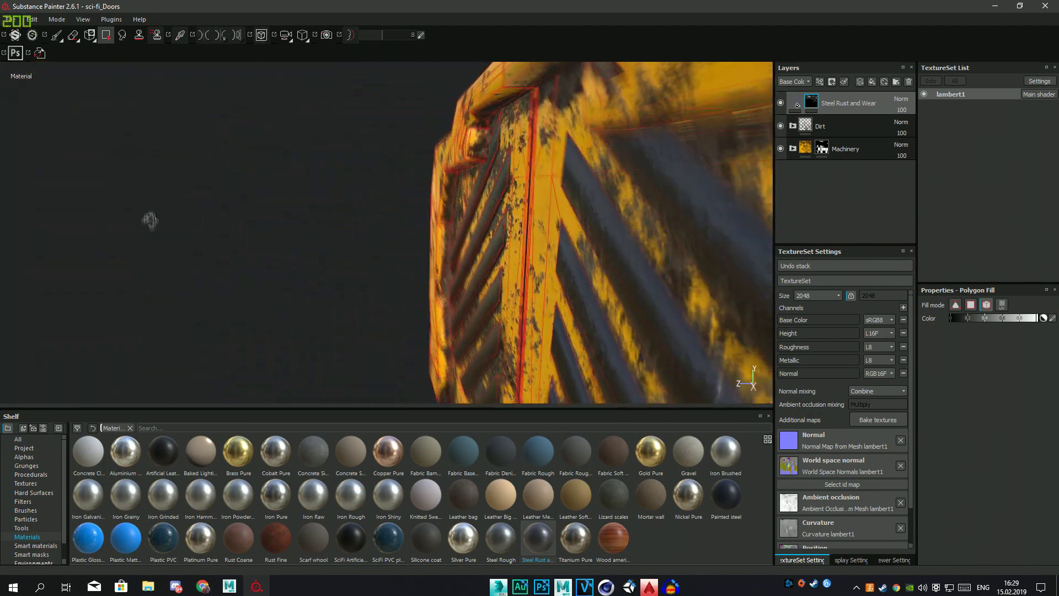
key("f")
Step: Browse the shelf's alpha, grunge and Hard Surfaces resource categories
left_click(11, 18)
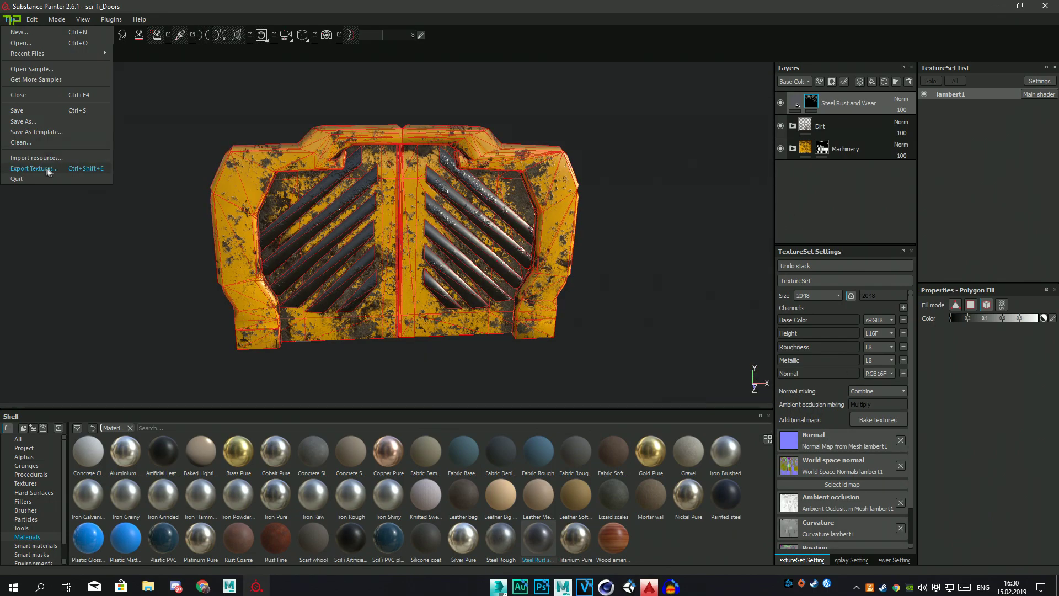
left_click(42, 168)
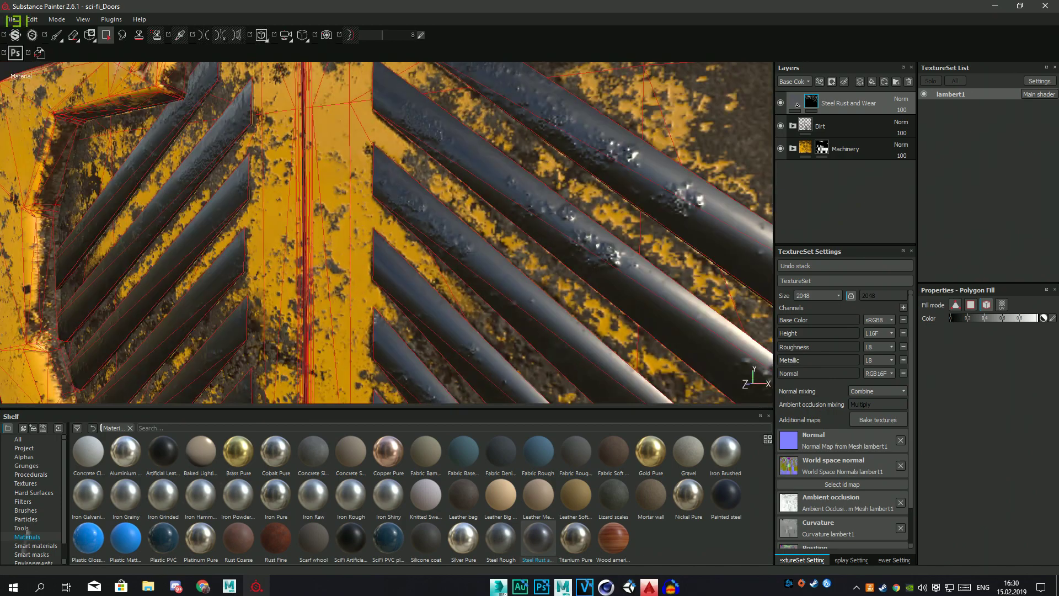
left_click(34, 456)
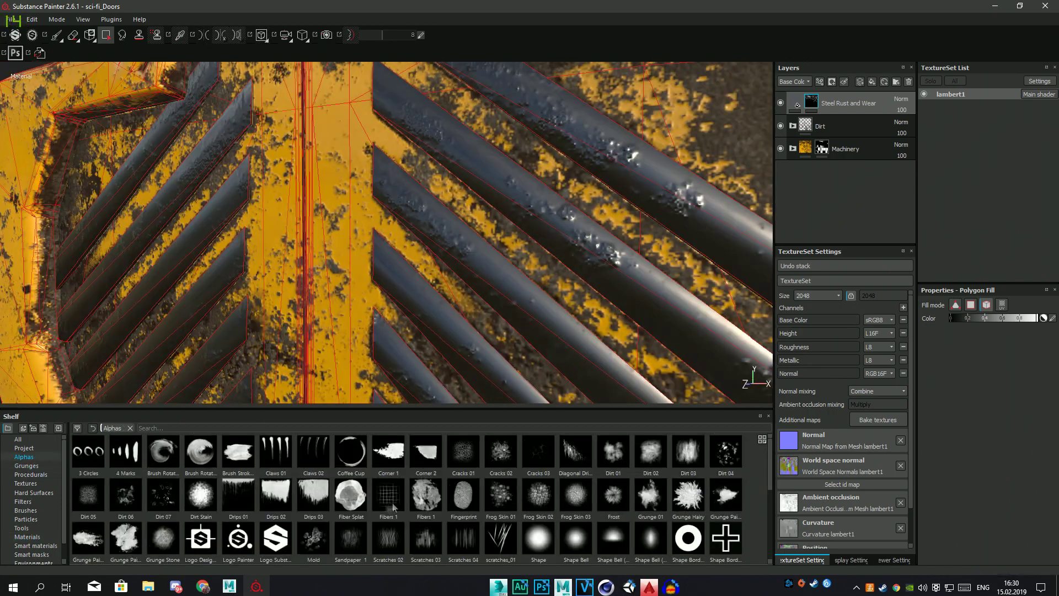
left_click(26, 465)
left_click(26, 493)
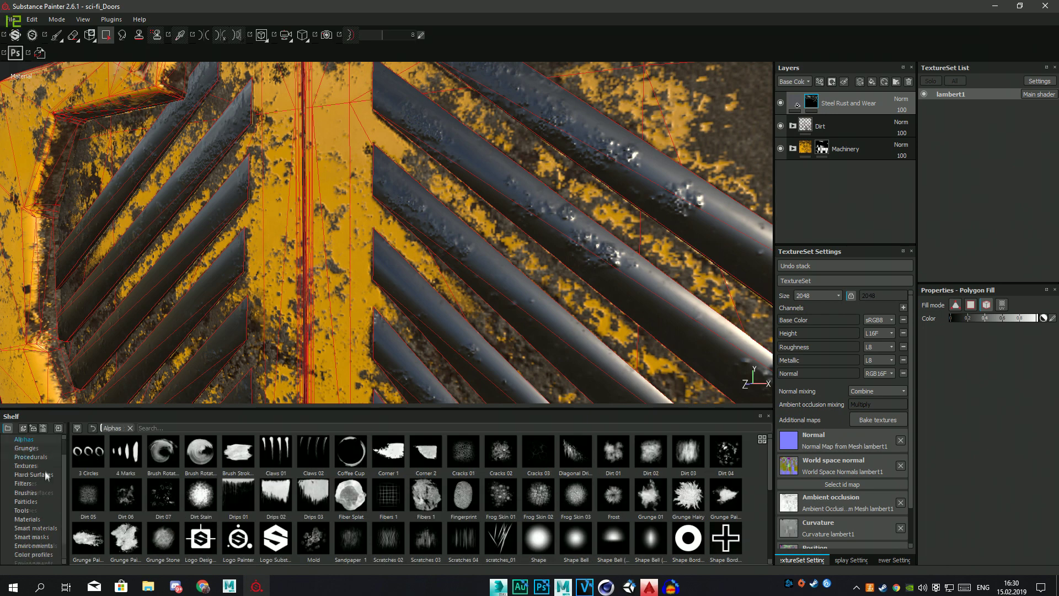
left_click(33, 483)
left_click(39, 440)
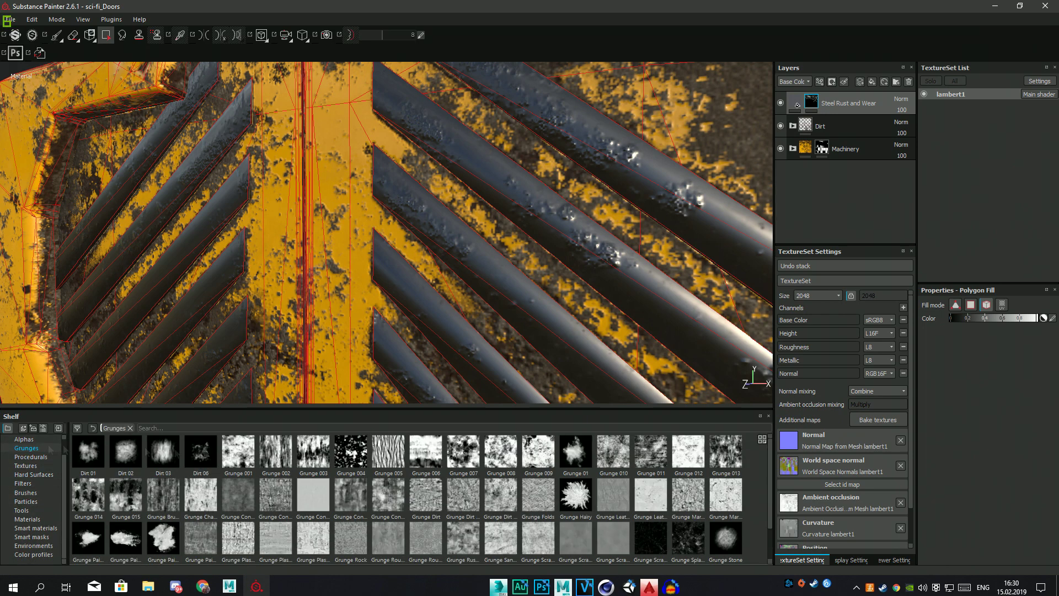
Step: Zoom and rotate the view around the steel-slatted door
scroll(408, 397, "down", 5)
scroll(400, 508, "down", 10)
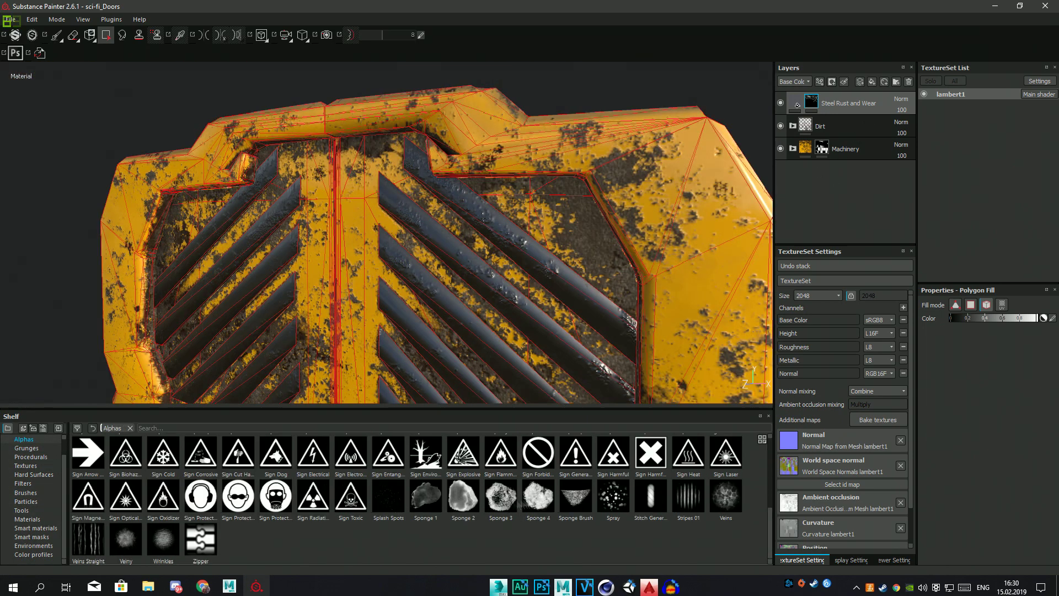
scroll(386, 237, "down", 5)
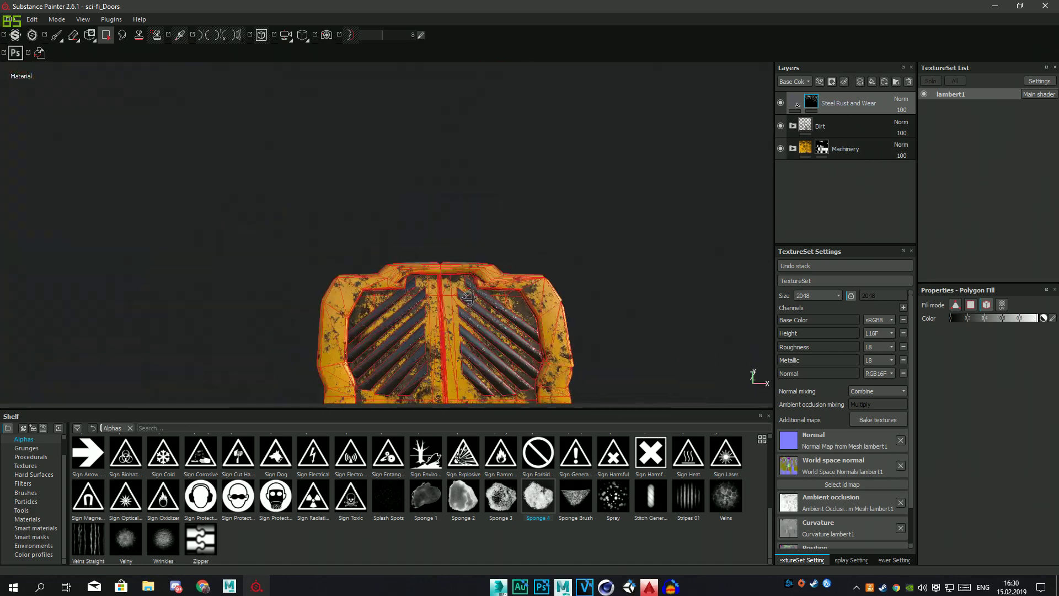
left_click_drag(419, 237, 497, 243, "alt")
left_click(10, 20)
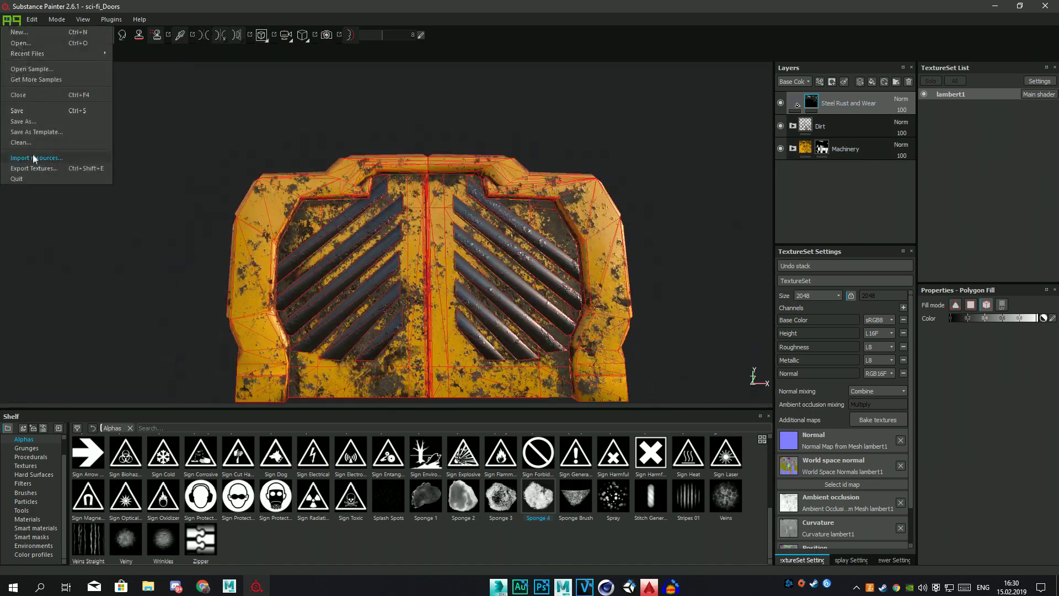
Step: Export the door's textures, check them in their folder, and open the doors' material network in Hypershade
left_click(33, 161)
left_click(671, 453)
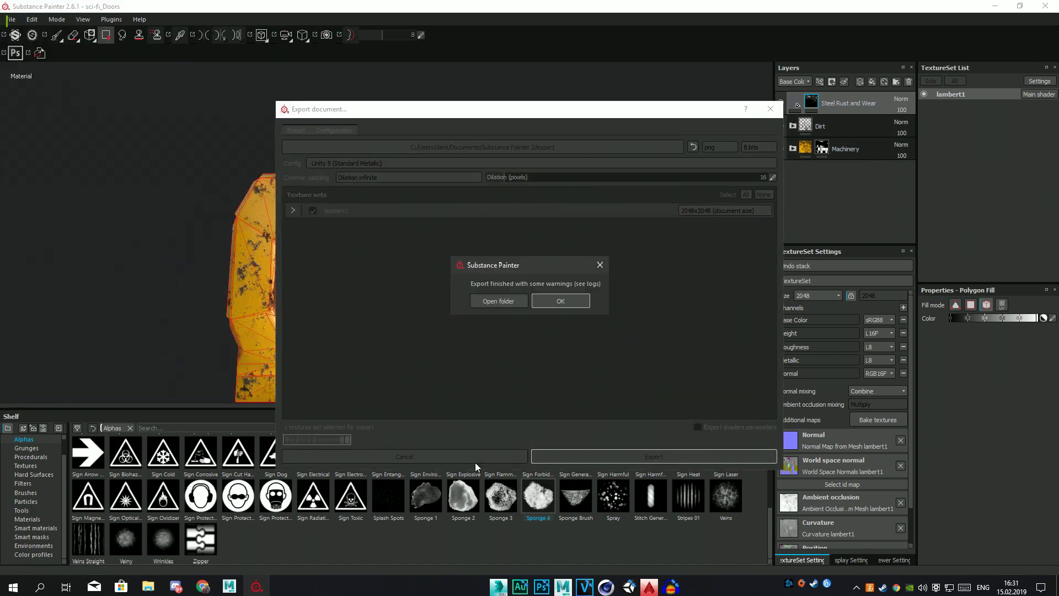
left_click(498, 302)
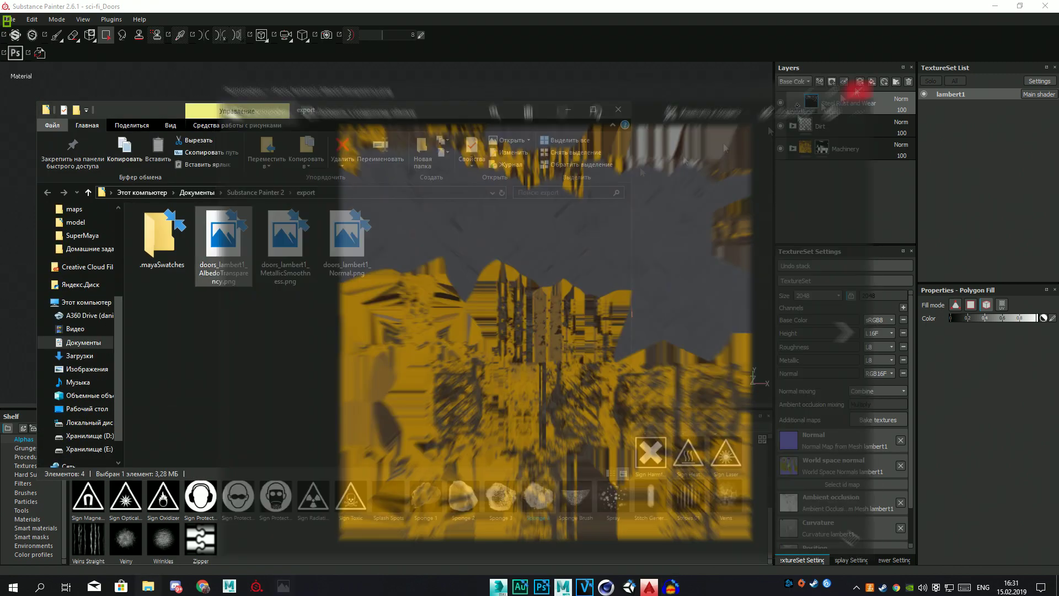
left_click(287, 226)
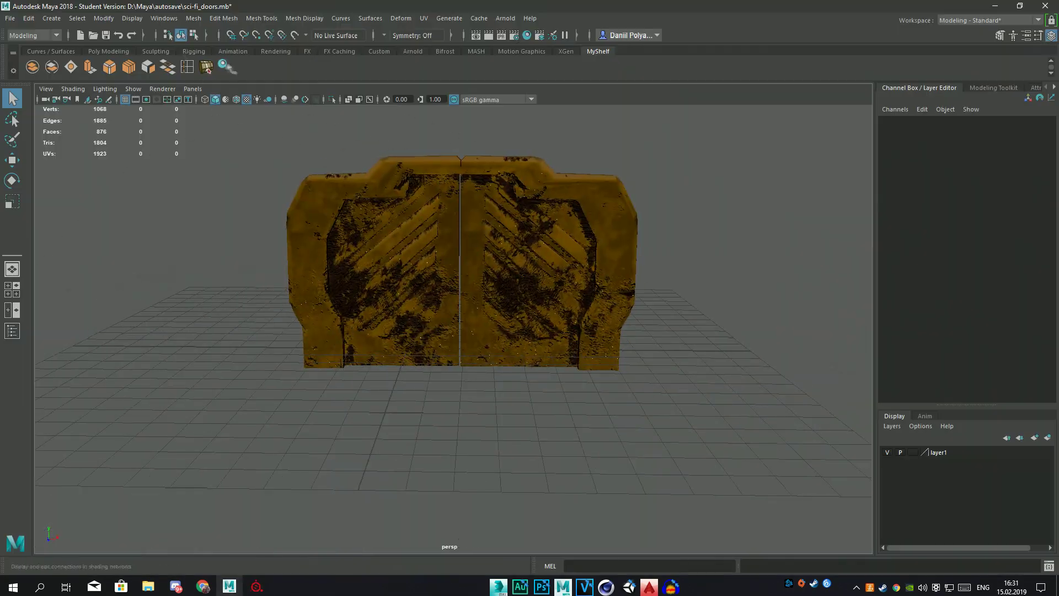
left_click(208, 68)
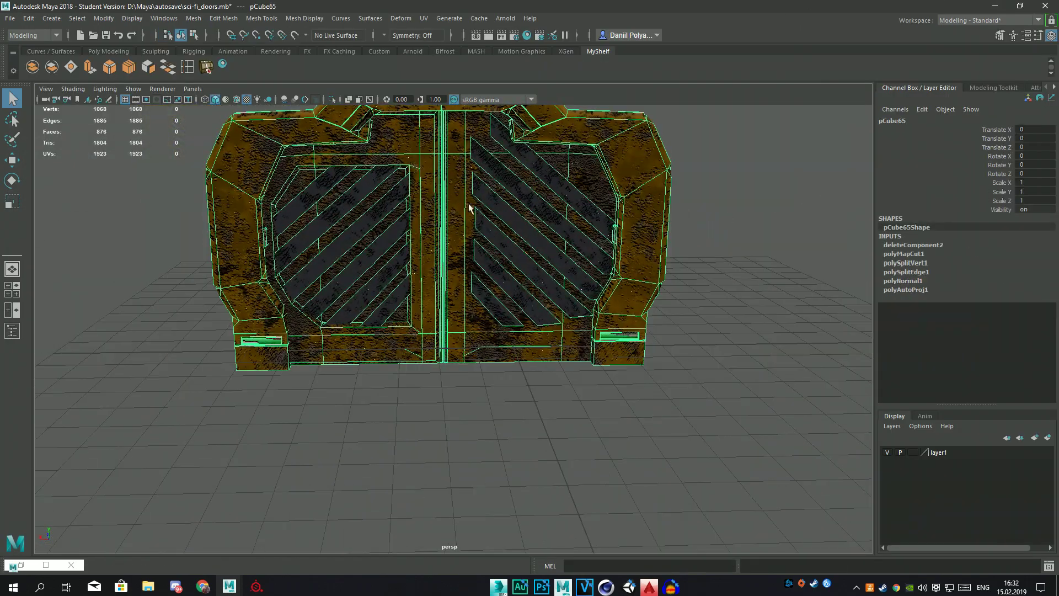
Step: Orbit around the textured doors, then select door mesh pCube65 in Face mode
left_click_drag(723, 194, 417, 295, "alt")
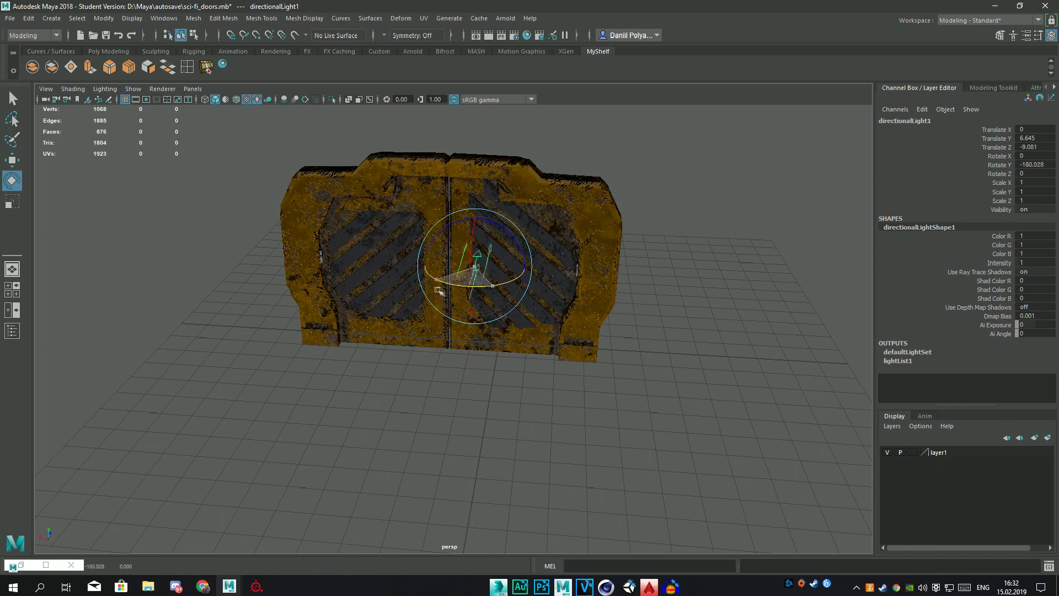
left_click_drag(281, 296, 397, 260, "alt")
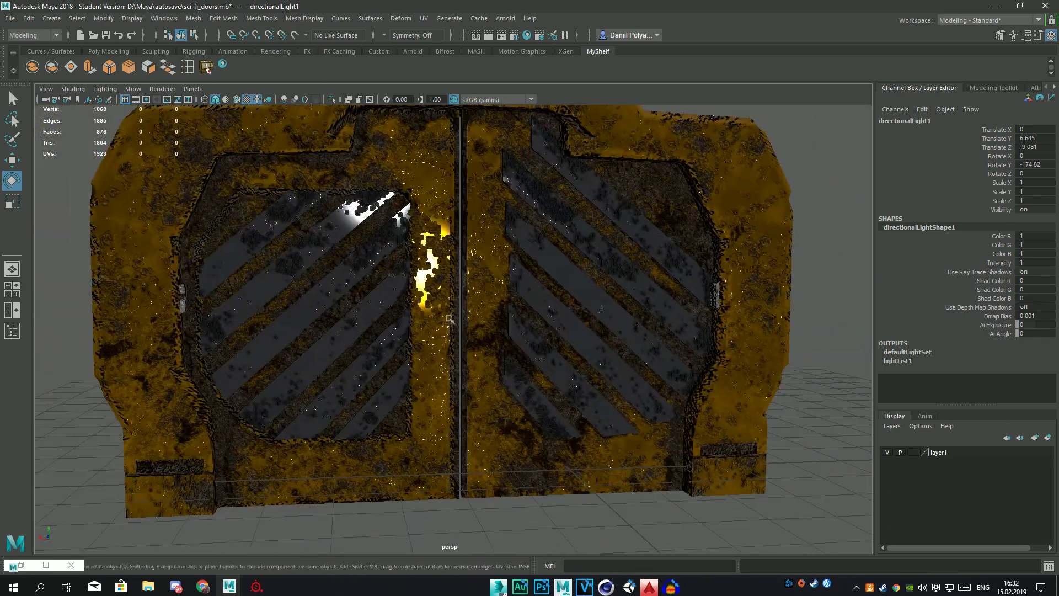
left_click_drag(398, 257, 450, 268, "alt")
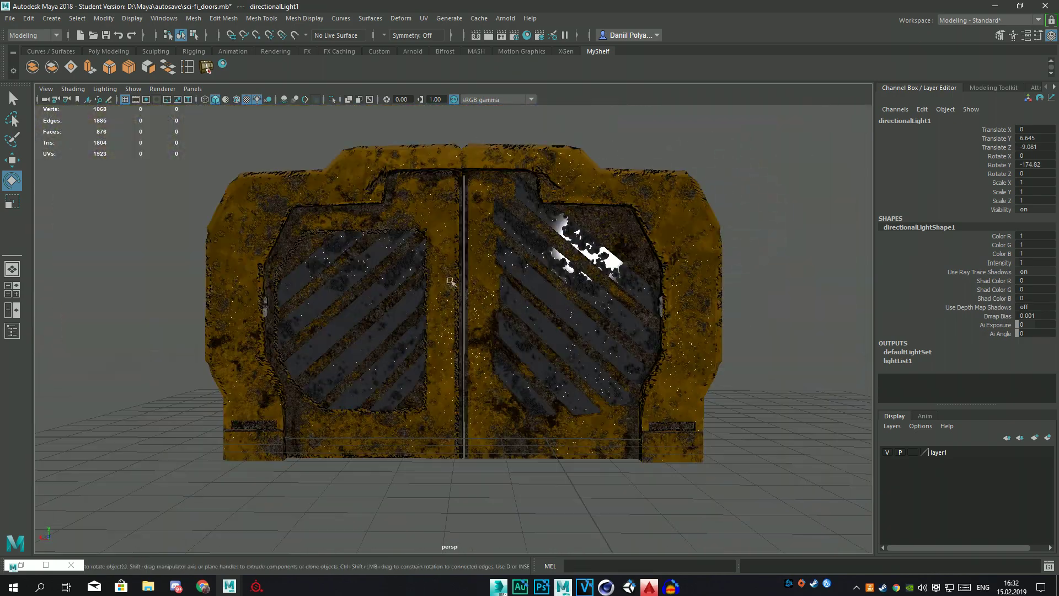
left_click(450, 269)
key("w")
right_click(451, 269)
left_click(451, 299)
Step: Save the scene and select the right door's top faces
key("q")
key("ctrl+s")
left_click(552, 309)
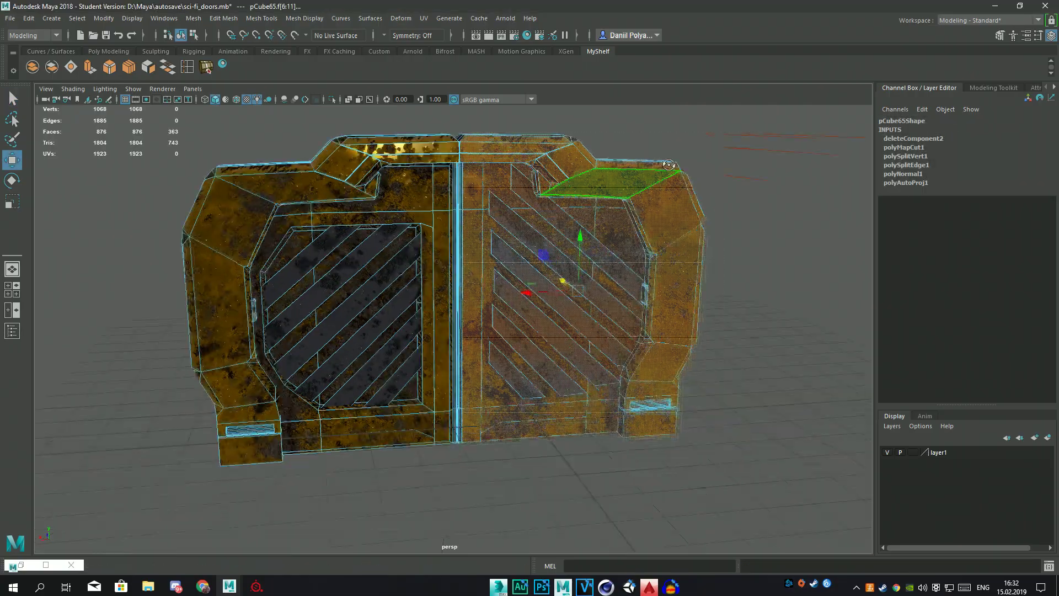
scroll(601, 325, "up", 2)
scroll(601, 326, "up", 2)
scroll(601, 326, "up", 2)
scroll(601, 326, "down", 3)
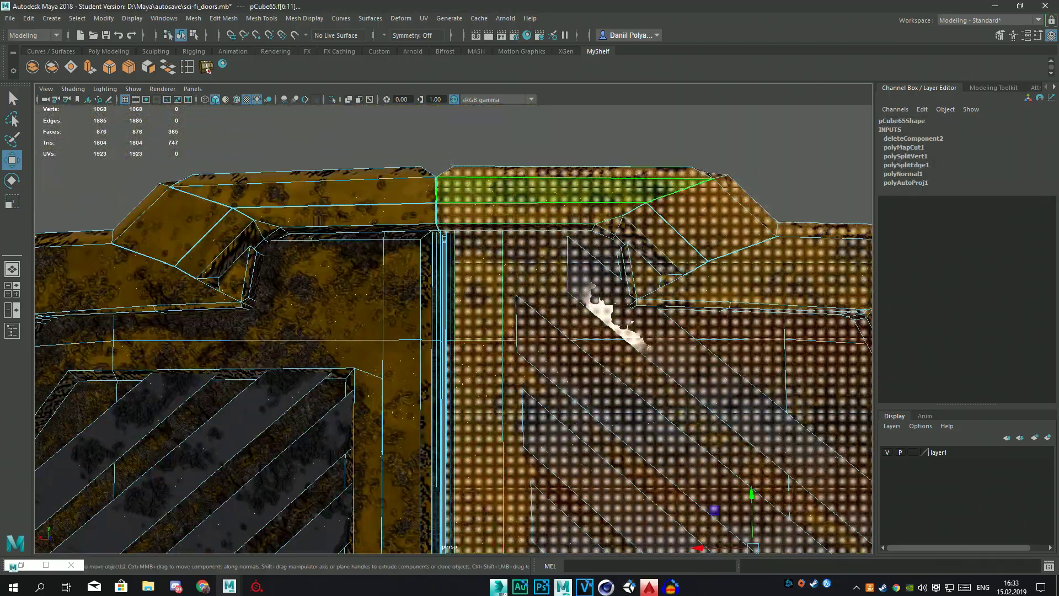
scroll(384, 369, "up", 3)
scroll(383, 369, "up", 2)
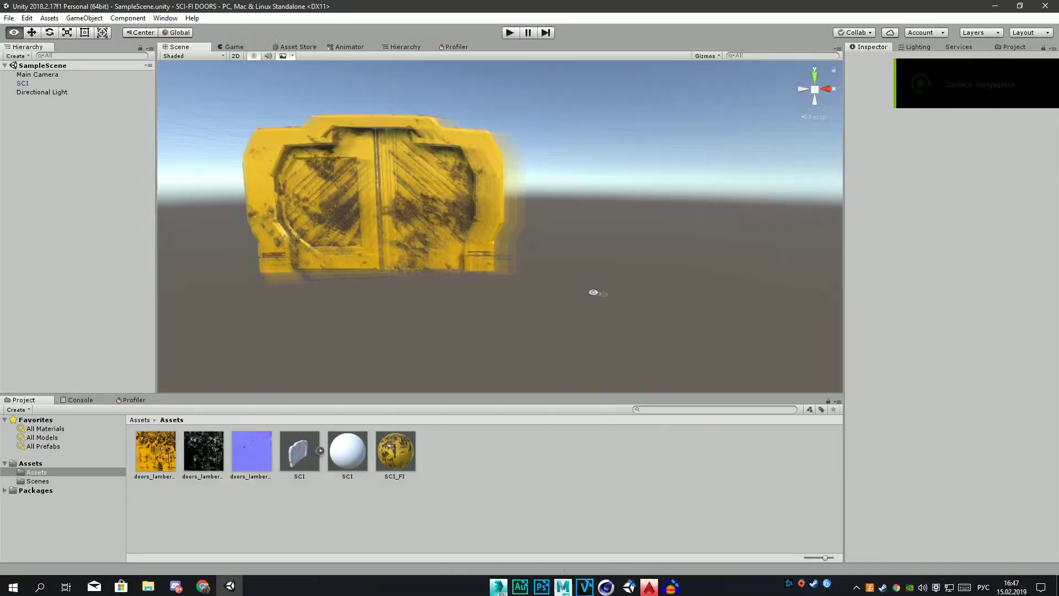
Step: Raise the door model along Y in Unity's Scene view and zoom to check it
mouse_move(473, 278)
left_mouse_down()
mouse_move(473, 182)
mouse_move(551, 182)
mouse_move(610, 225)
mouse_move(542, 220)
mouse_move(568, 232)
mouse_move(568, 276)
left_mouse_up()
scroll(473, 182, "up", 3)
scroll(541, 220, "down", 3)
scroll(568, 232, "up", 3)
scroll(568, 231, "down", 5)
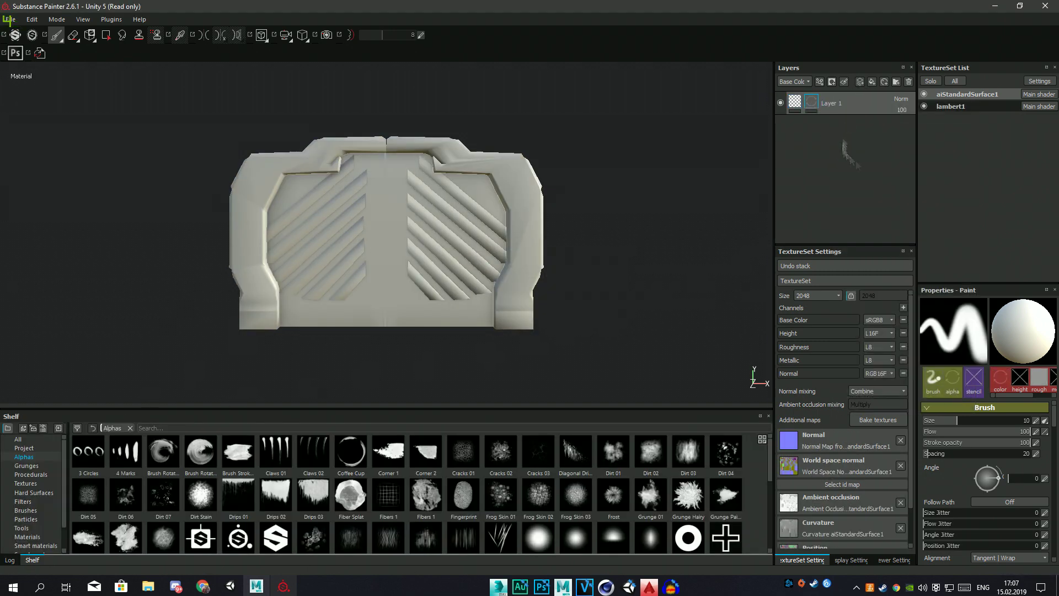
Step: Apply the Machinery smart material to the door in the layer stack
key("4")
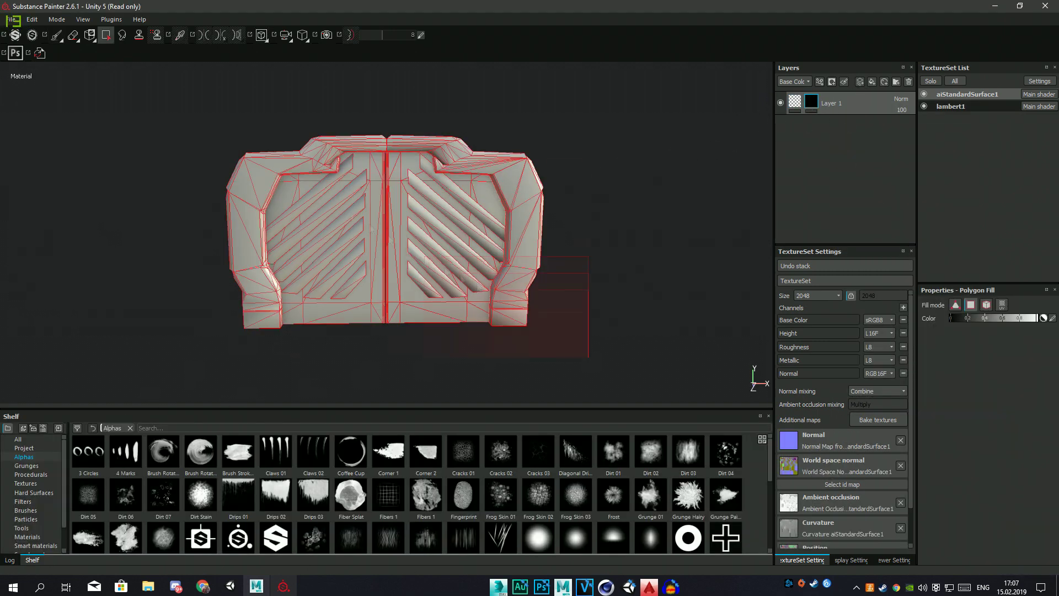
left_click(35, 519)
left_click_drag(205, 543, 855, 106)
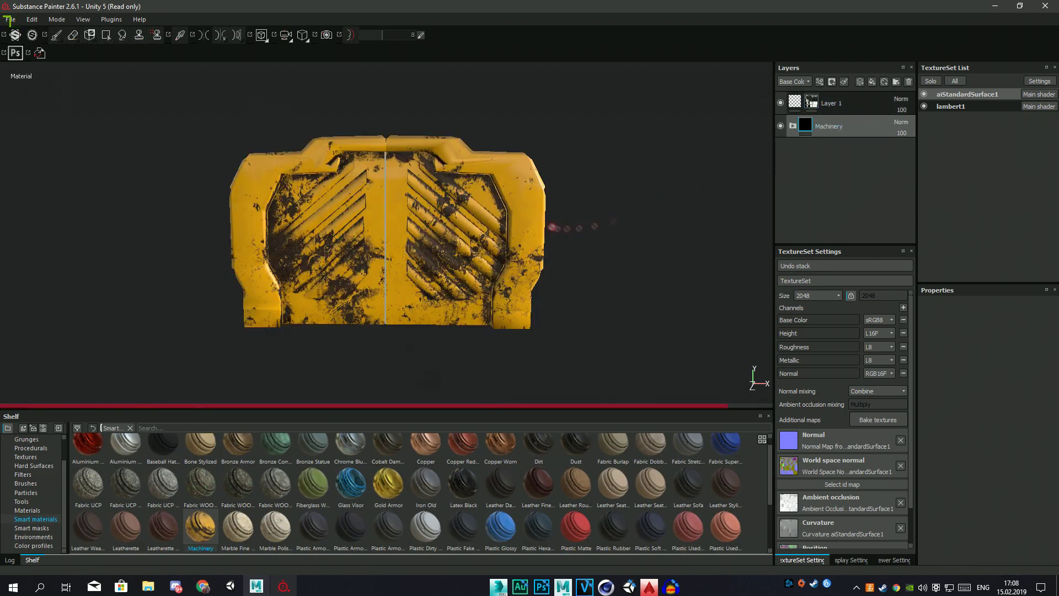
scroll(384, 232, "up", 5)
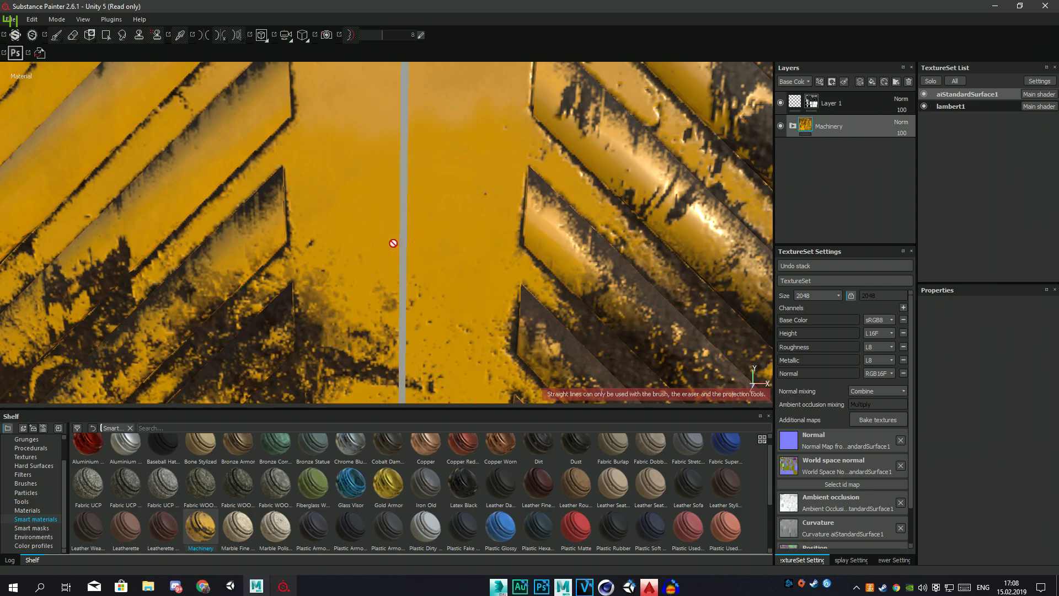
scroll(411, 243, "down", 3)
scroll(431, 227, "down", 2)
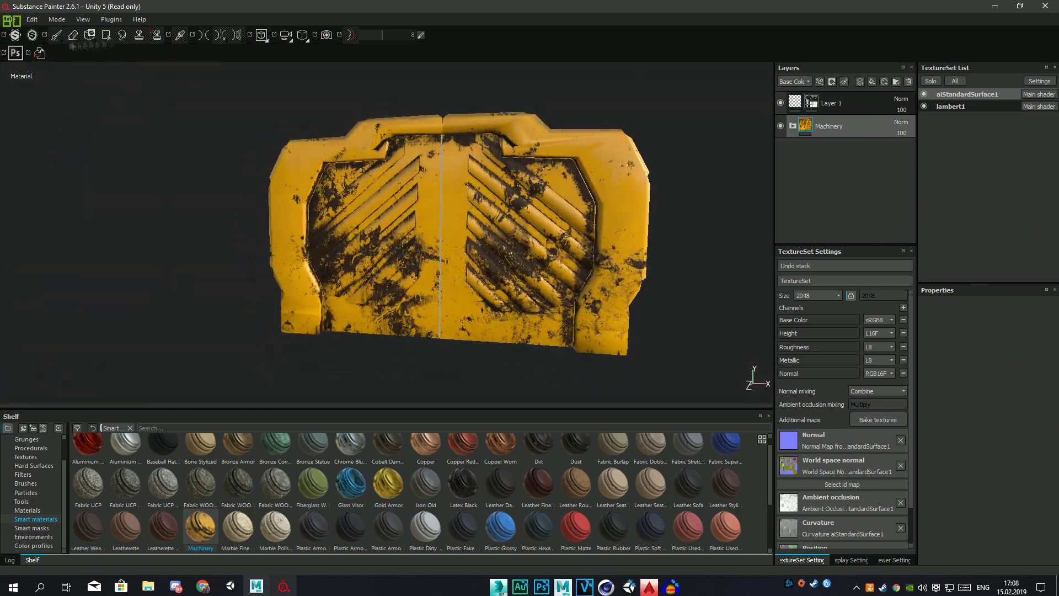
Step: Select Layer 1 and browse the procedural textures and brushes on the shelf
left_click(30, 475)
left_click(829, 103)
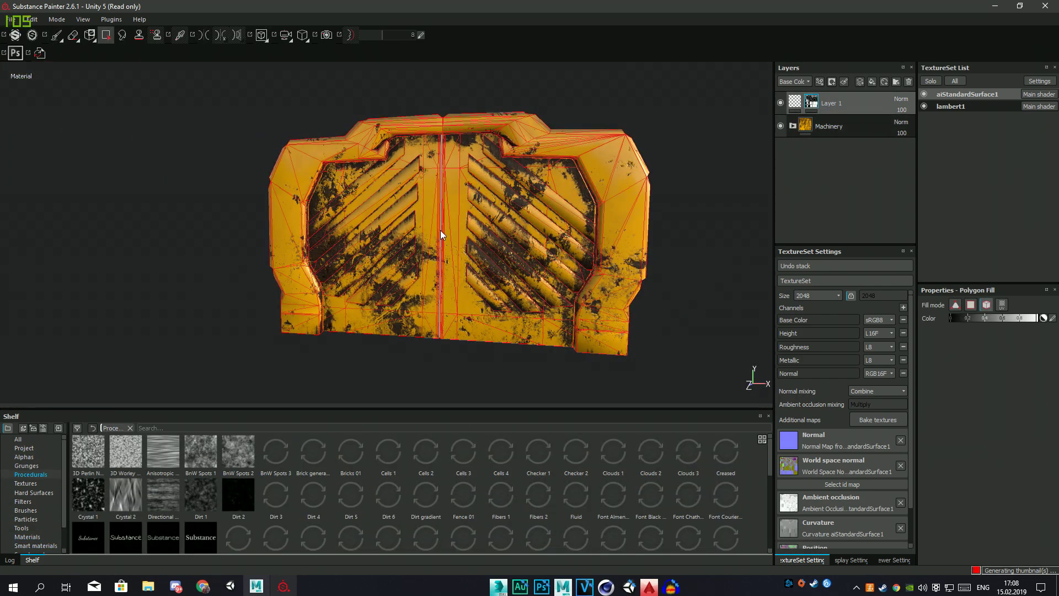
scroll(440, 235, "up", 5)
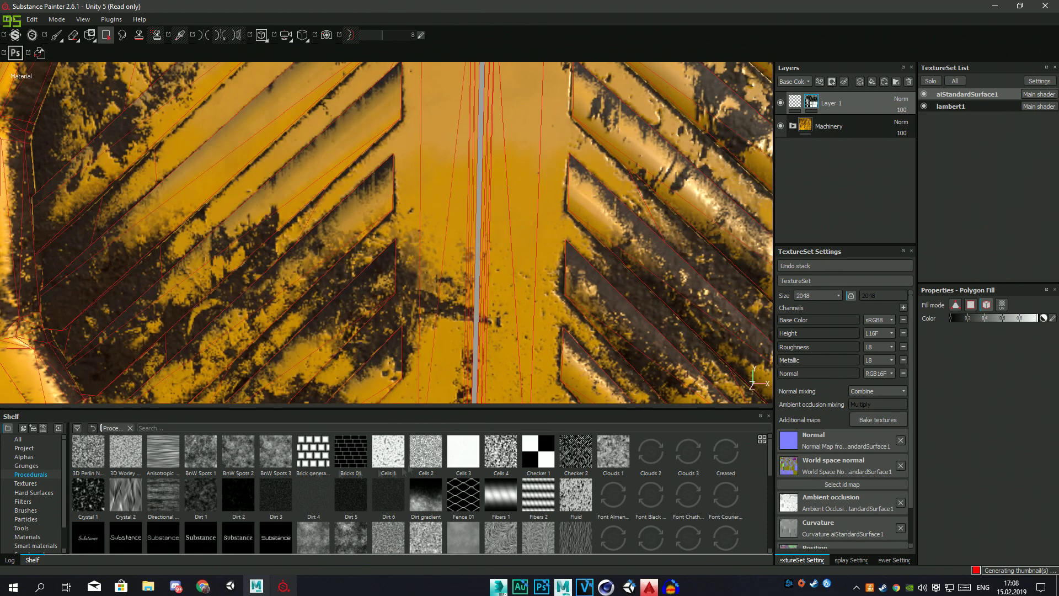
left_click(25, 511)
right_click(942, 109)
key("Escape")
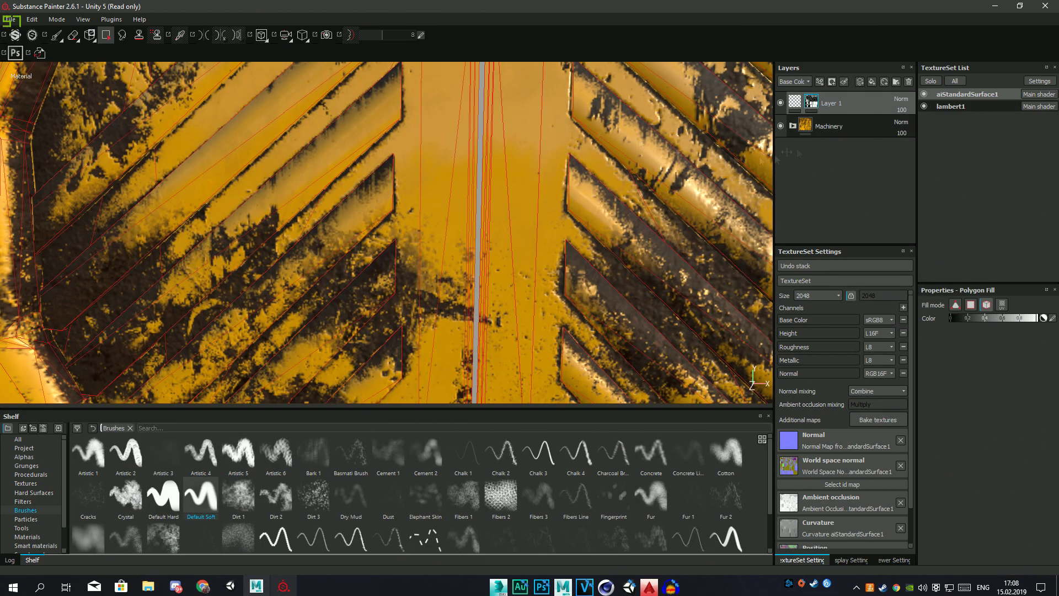
key("1")
Step: Add Machinery again and duplicate the Machinery layer with Ctrl+D
left_click(35, 519)
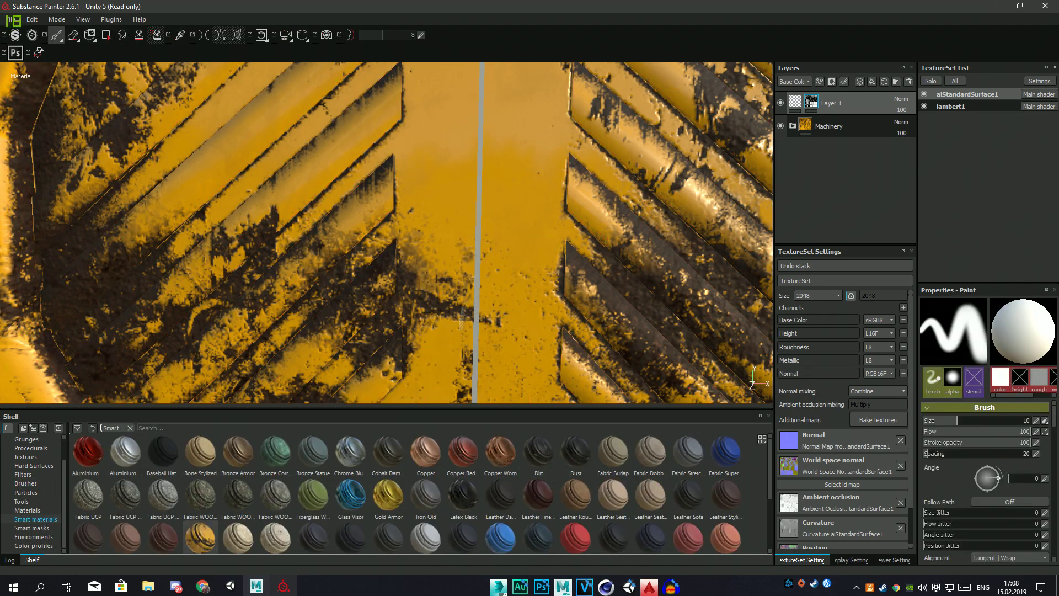
left_click_drag(200, 538, 840, 208)
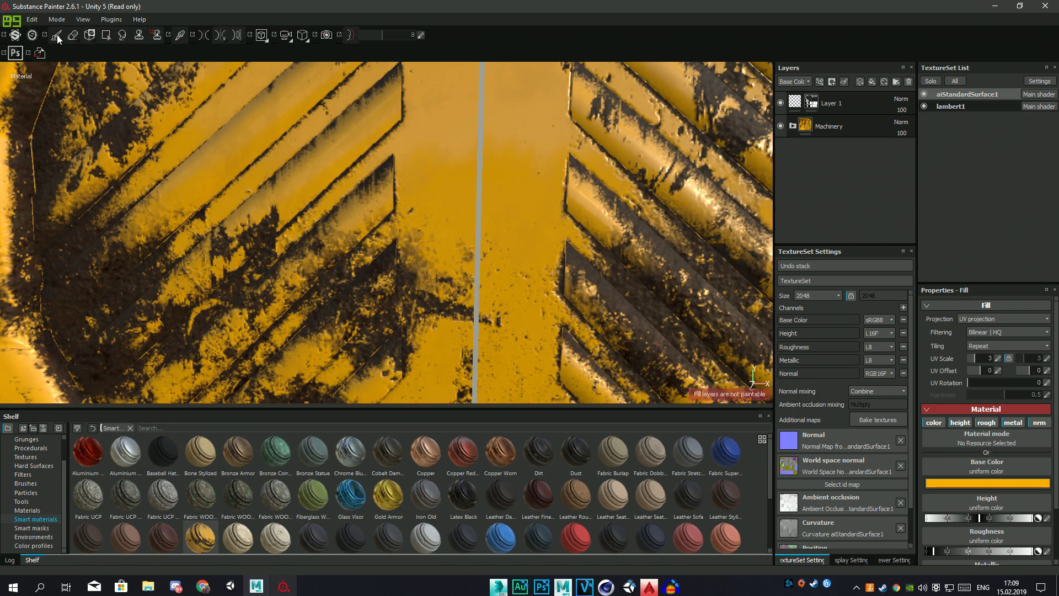
scroll(896, 479, "down", 1)
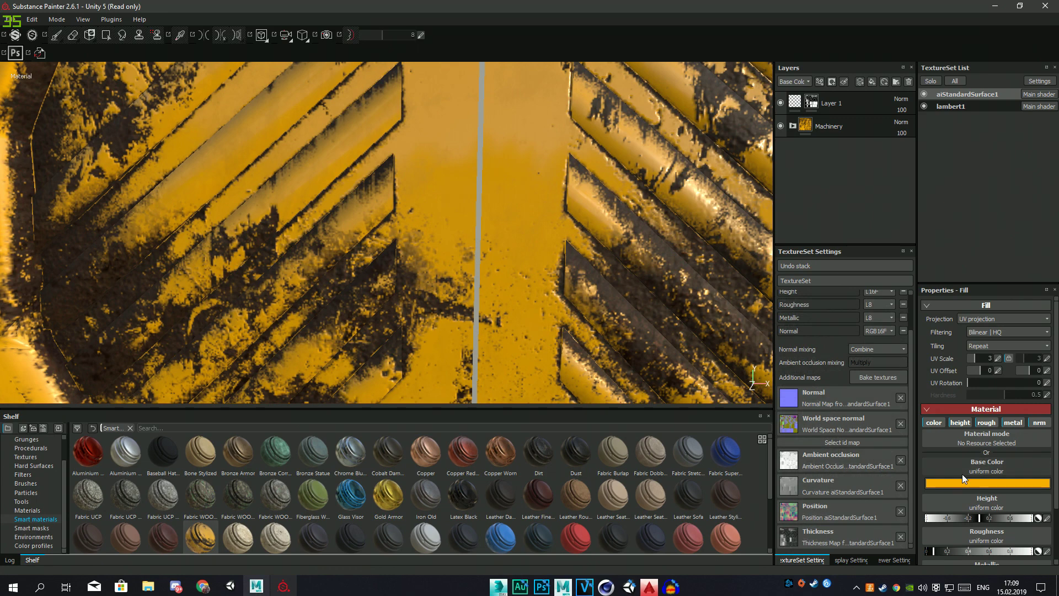
key("ctrl+d")
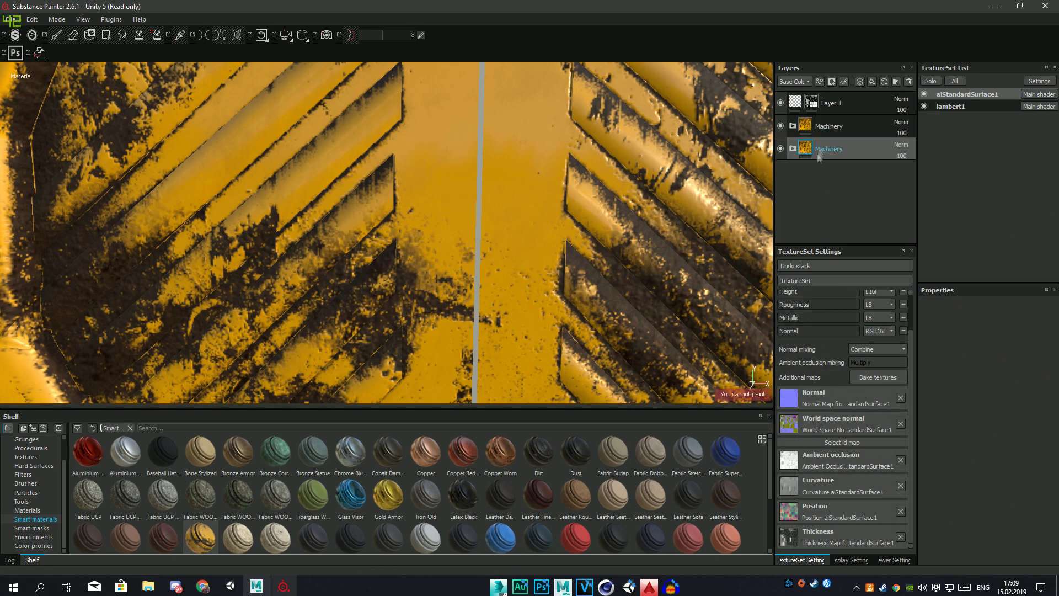
key("1")
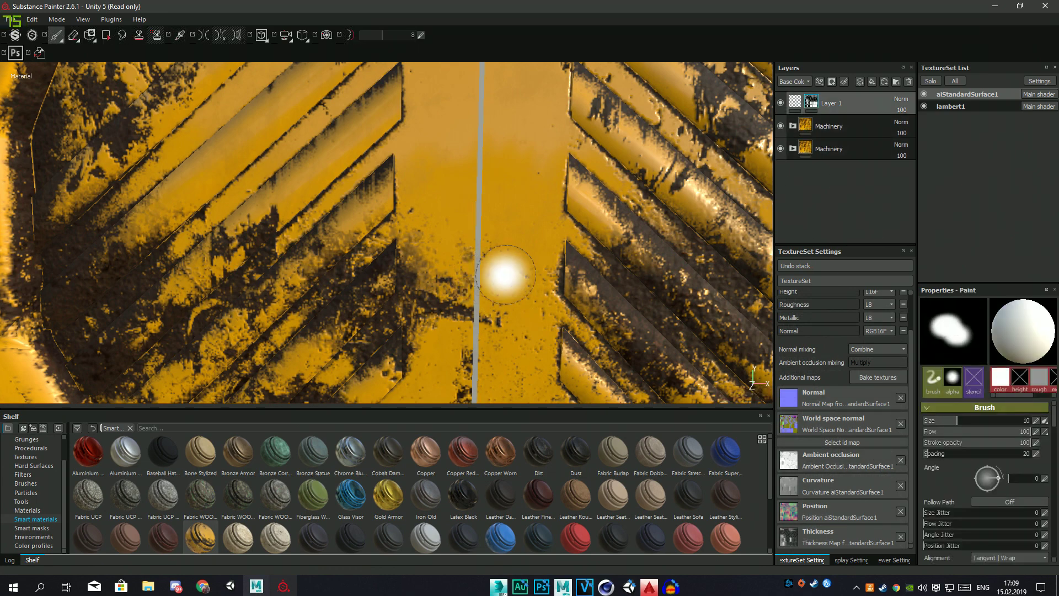
scroll(479, 257, "down", 5)
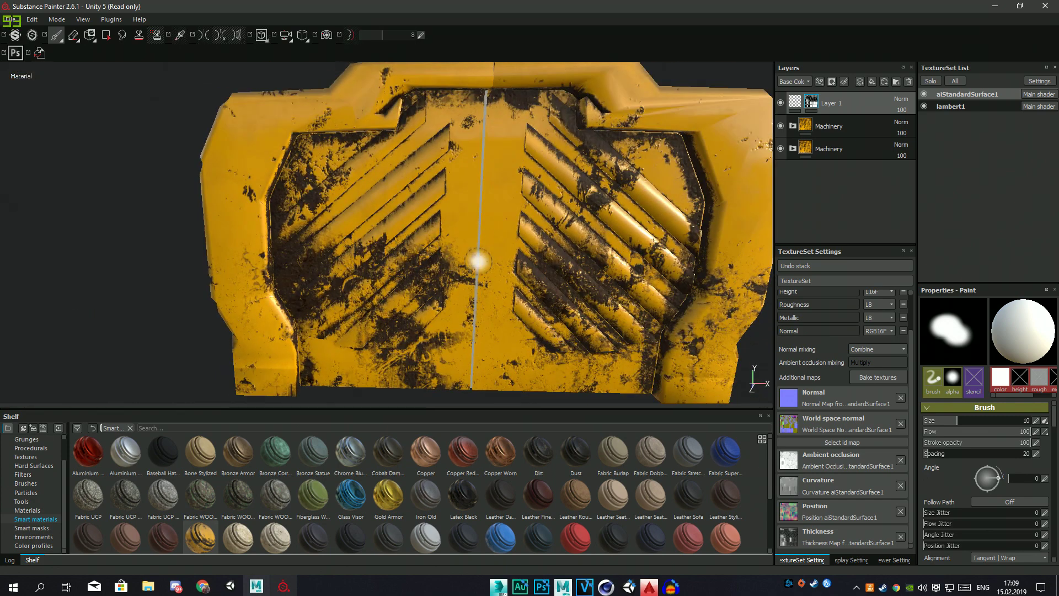
scroll(476, 257, "down", 2)
key("4")
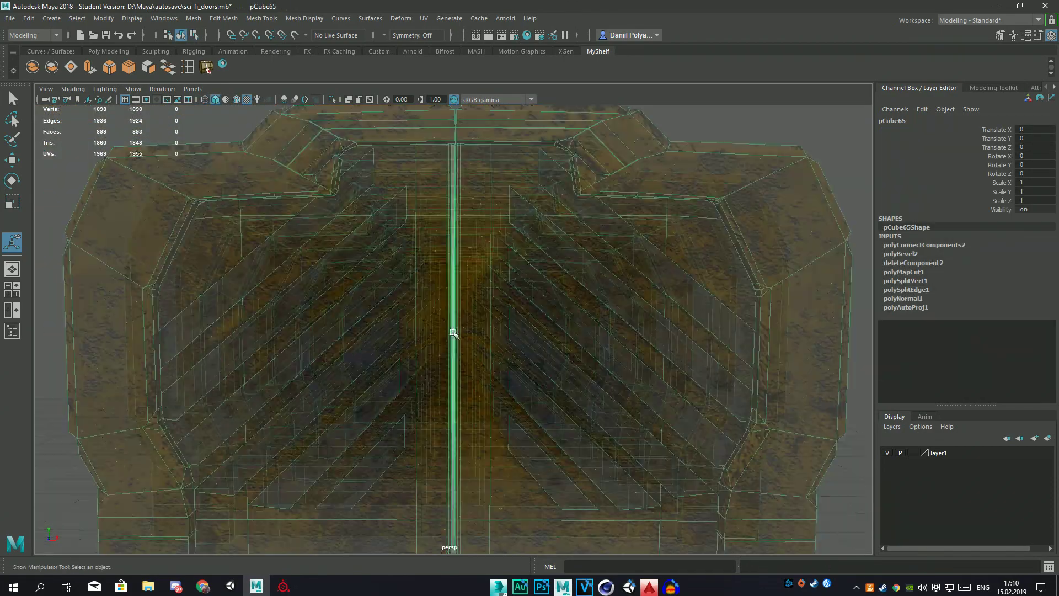
Step: Connect the selected mesh components with Edit Mesh > Connect, then open Hypershade on aiStandardSurface1
left_click(163, 18)
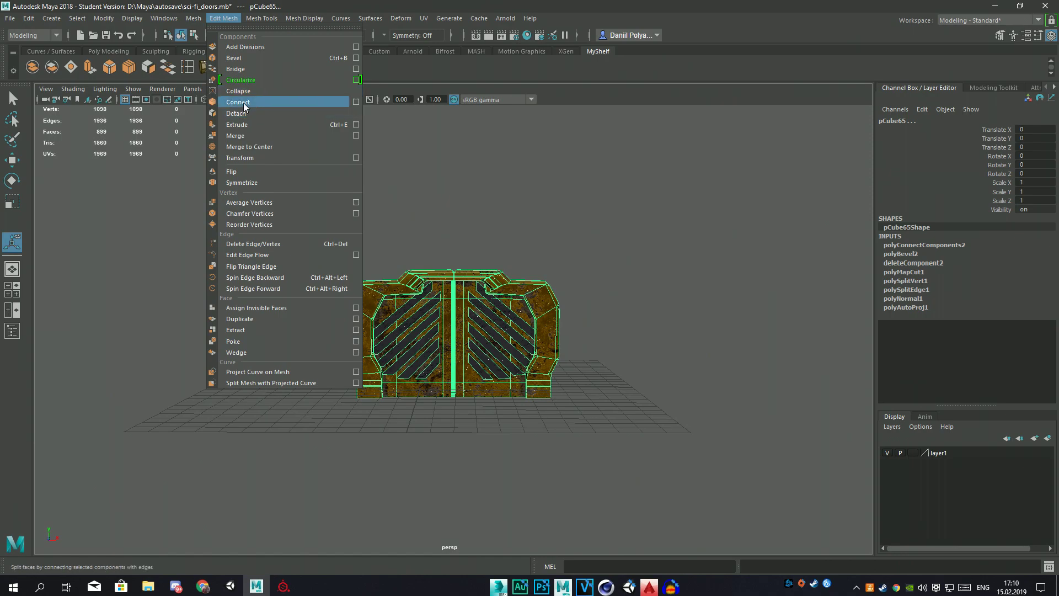
left_click(238, 108)
left_click(423, 18)
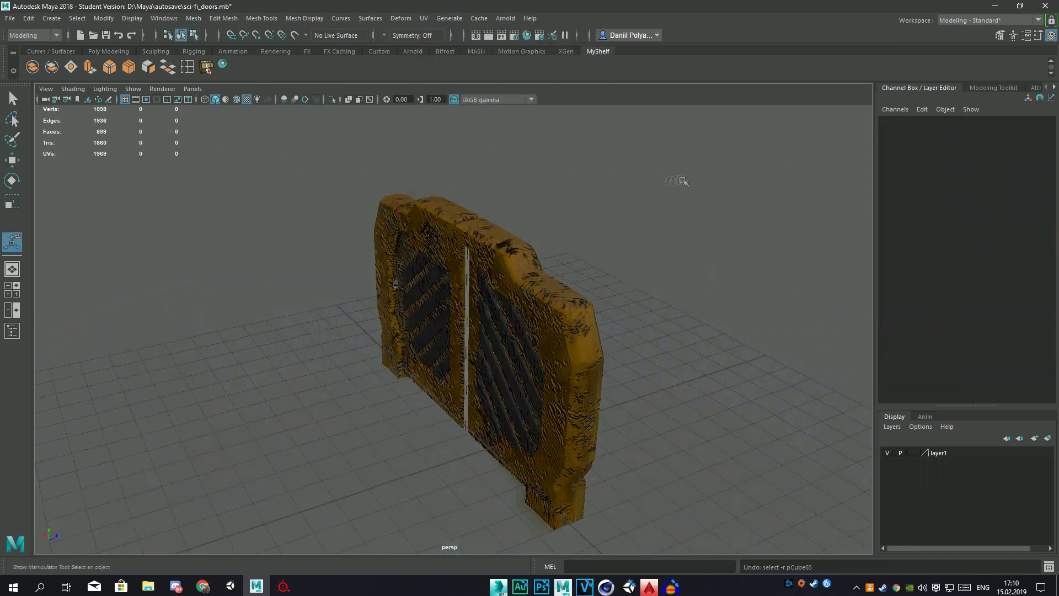
left_click(207, 67)
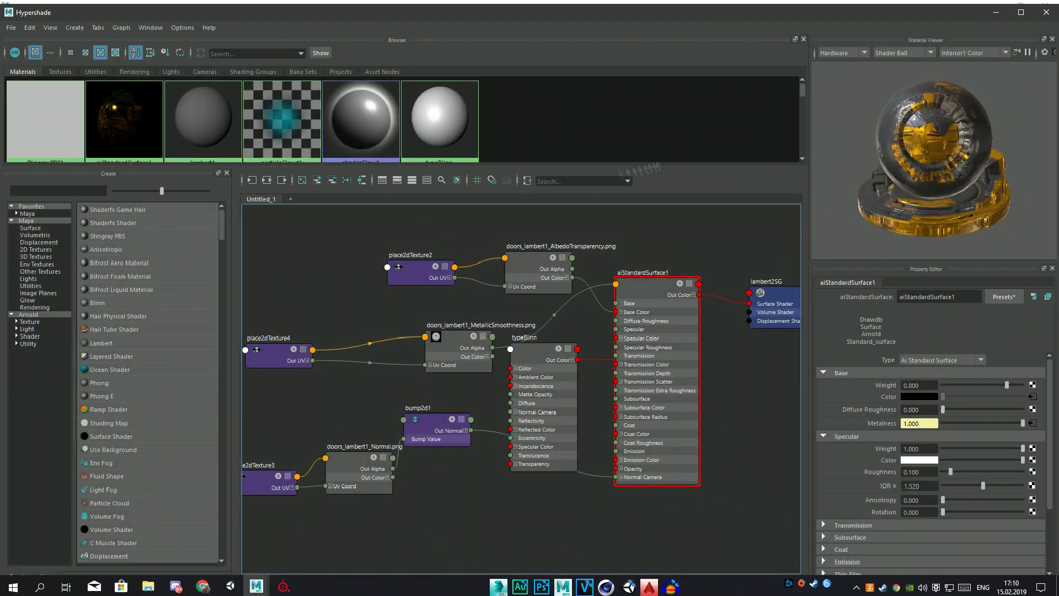
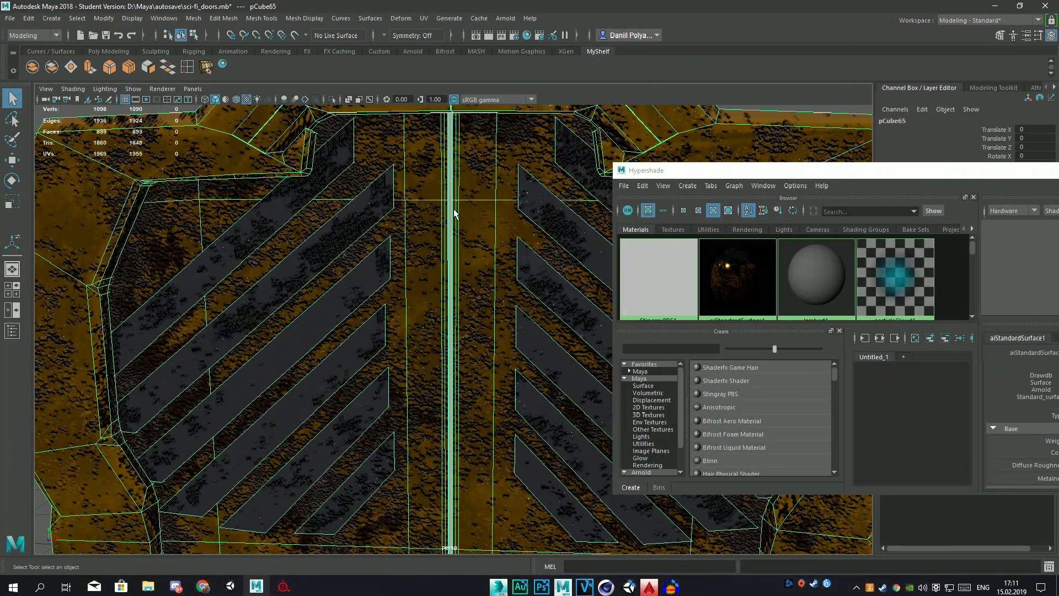
Step: Select all faces of pCube65 and apply an automatic UV projection to the door
left_click(449, 241)
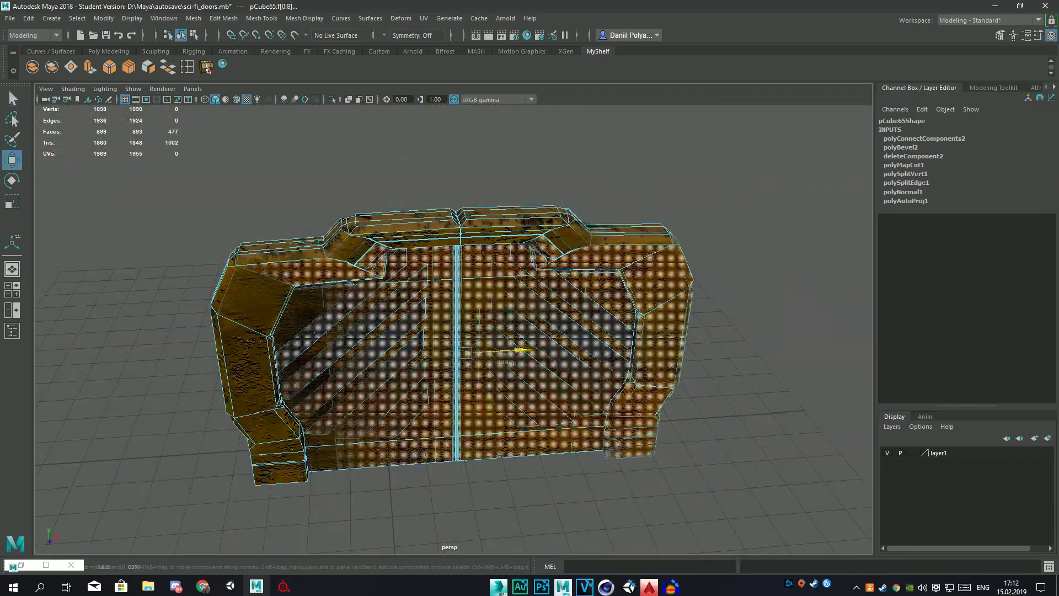
left_click_drag(386, 331, 453, 331, "alt")
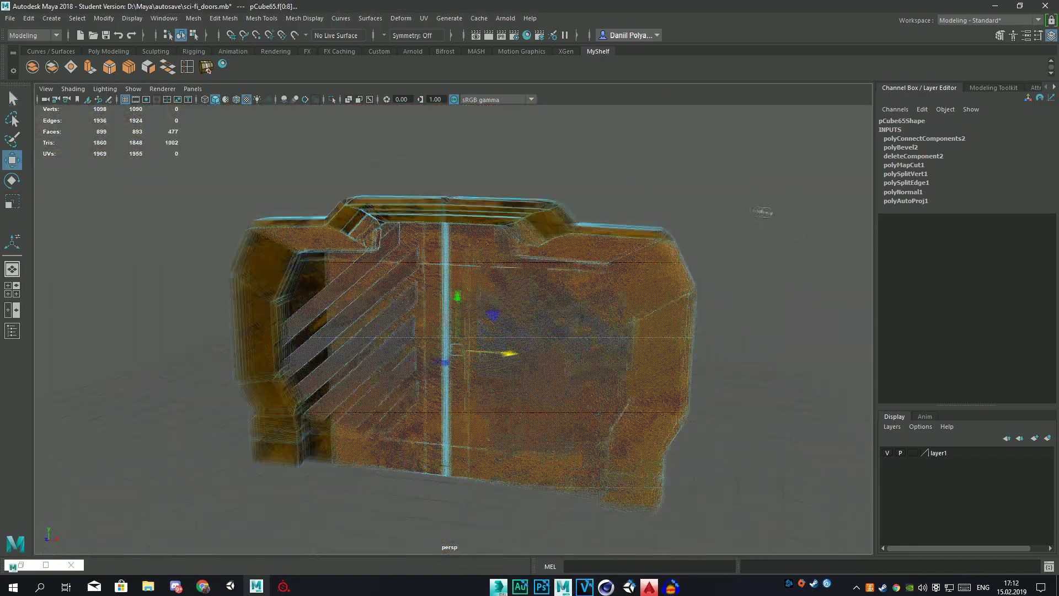
left_click(423, 18)
left_click(451, 83)
Step: Export the door as doors.fbx and start a new Substance Painter project from it
left_click(10, 18)
left_click(33, 218)
key("Return")
key("alt+Tab")
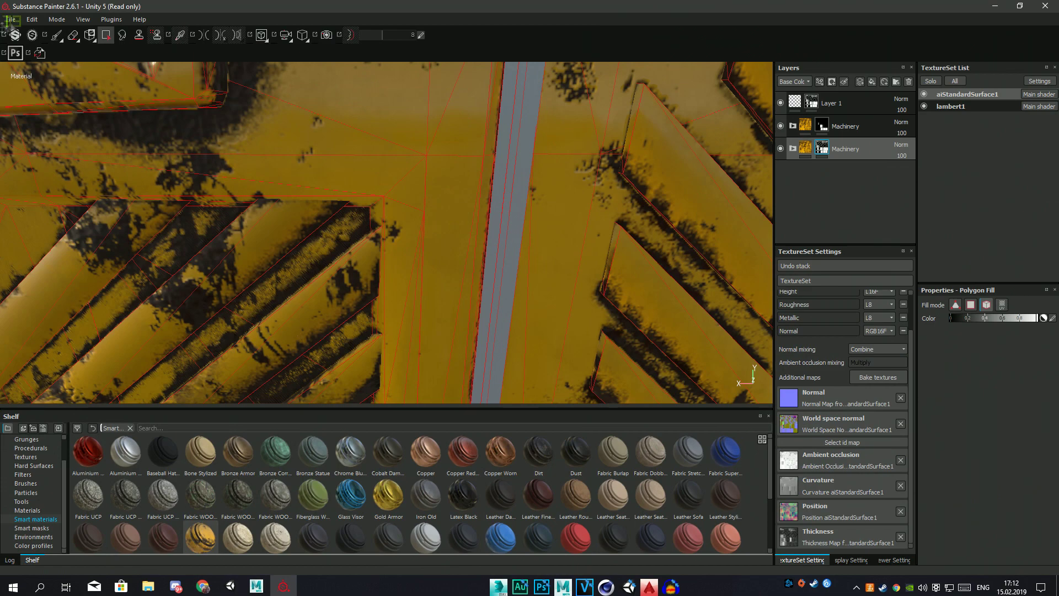
key("ctrl+n")
left_click(559, 307)
left_click(581, 412)
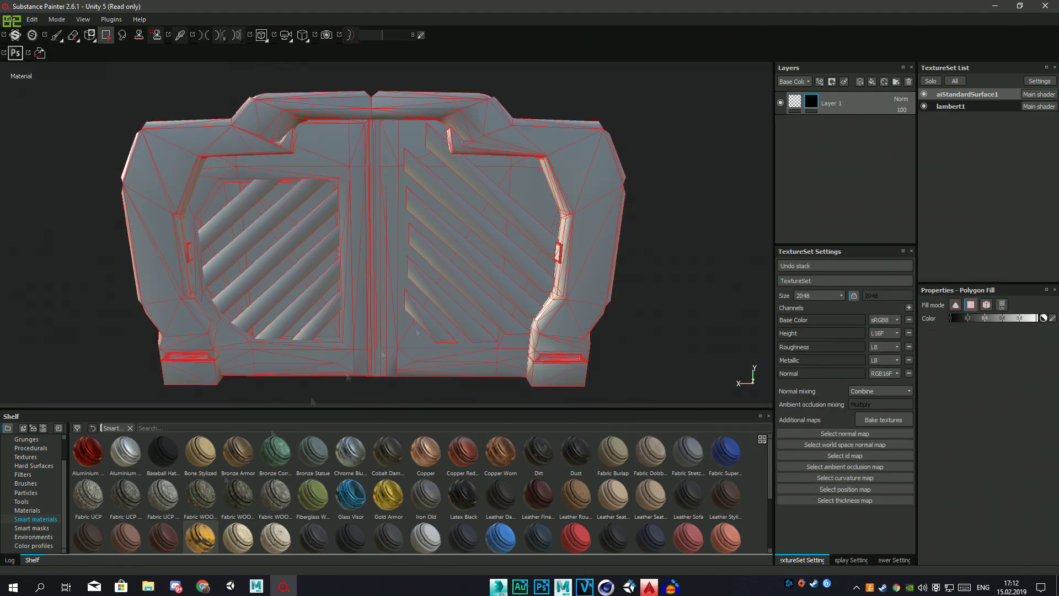
Step: Try a Machinery smart material fill on the right door half, then remove the layer
right_click(817, 125)
left_click(413, 264)
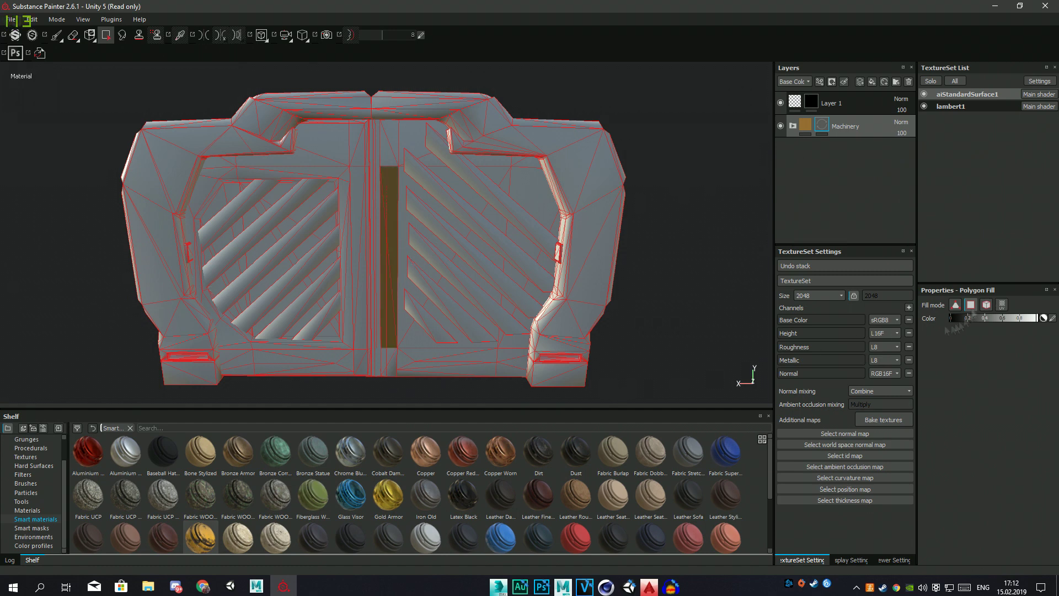
left_click(557, 332)
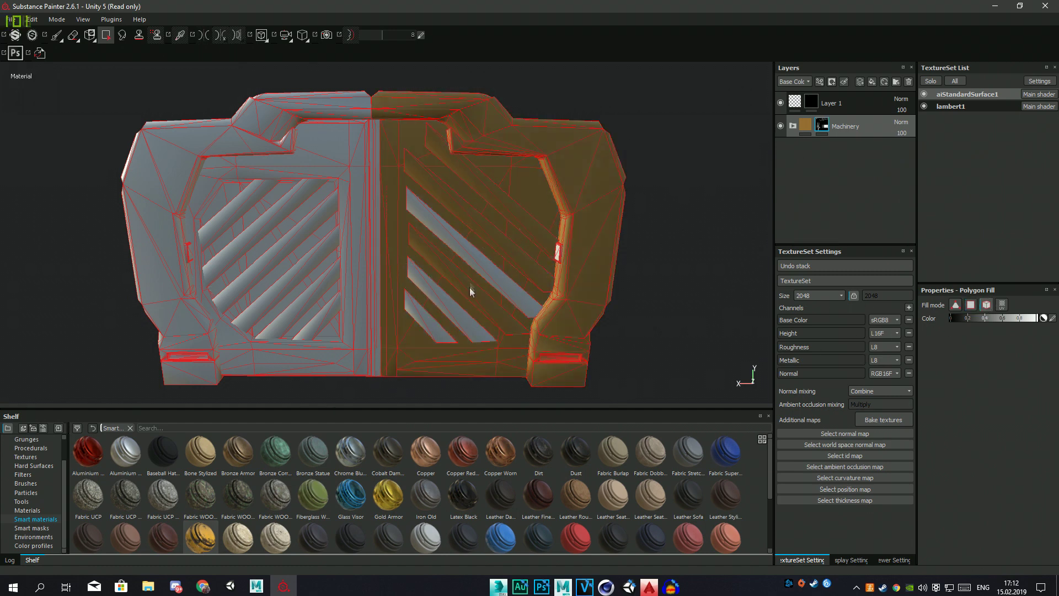
left_click_drag(471, 291, 546, 279, "alt")
left_click_drag(443, 237, 556, 267, "alt")
key("ctrl+z")
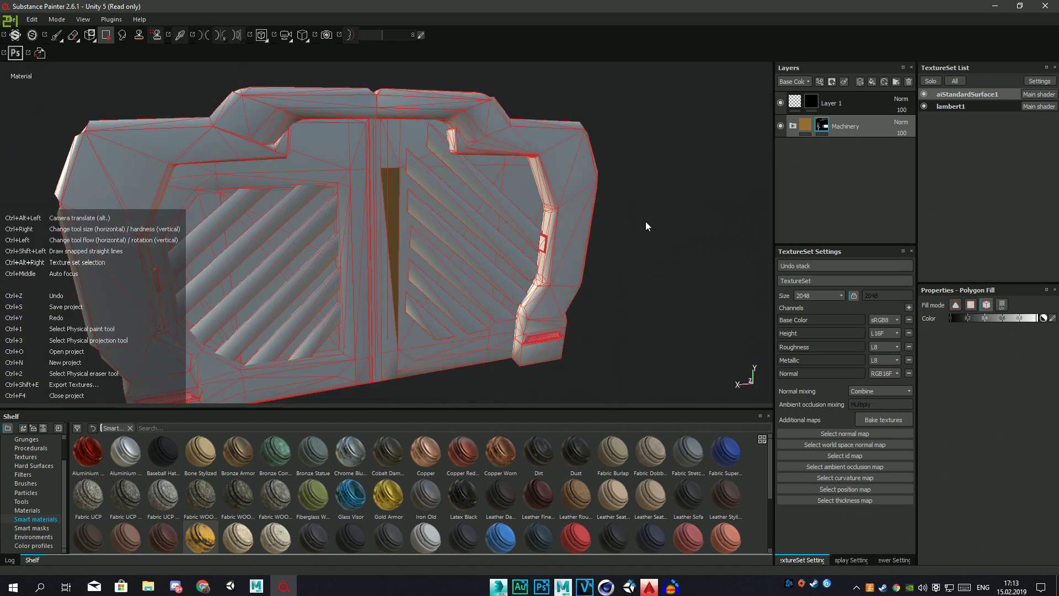
key("ctrl+z")
right_click(811, 126)
left_click(803, 176)
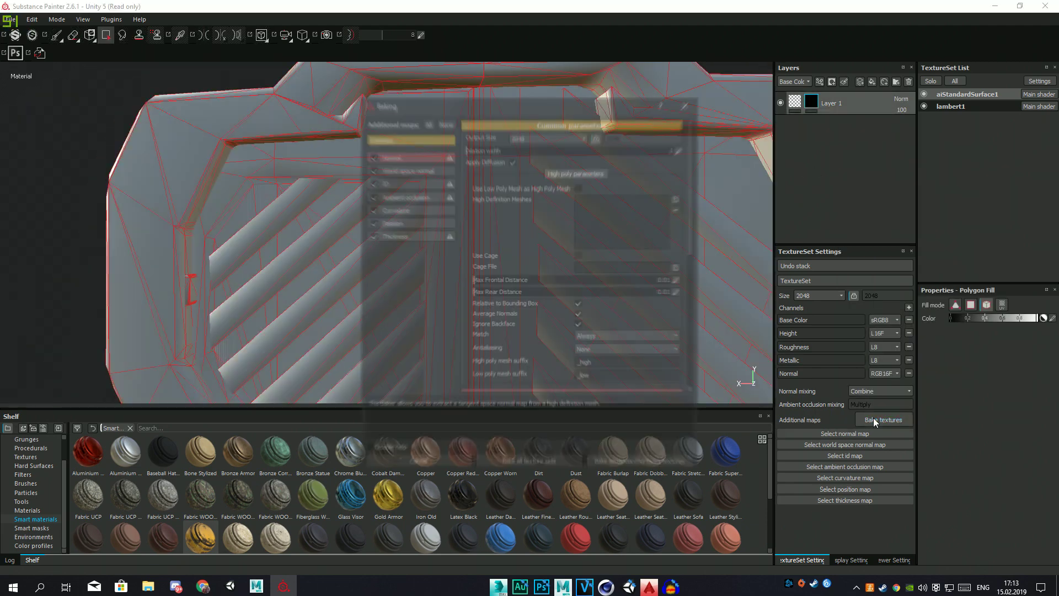
Step: Bake the door's mesh maps and apply the Machinery smart material to the layer stack
left_click(617, 465)
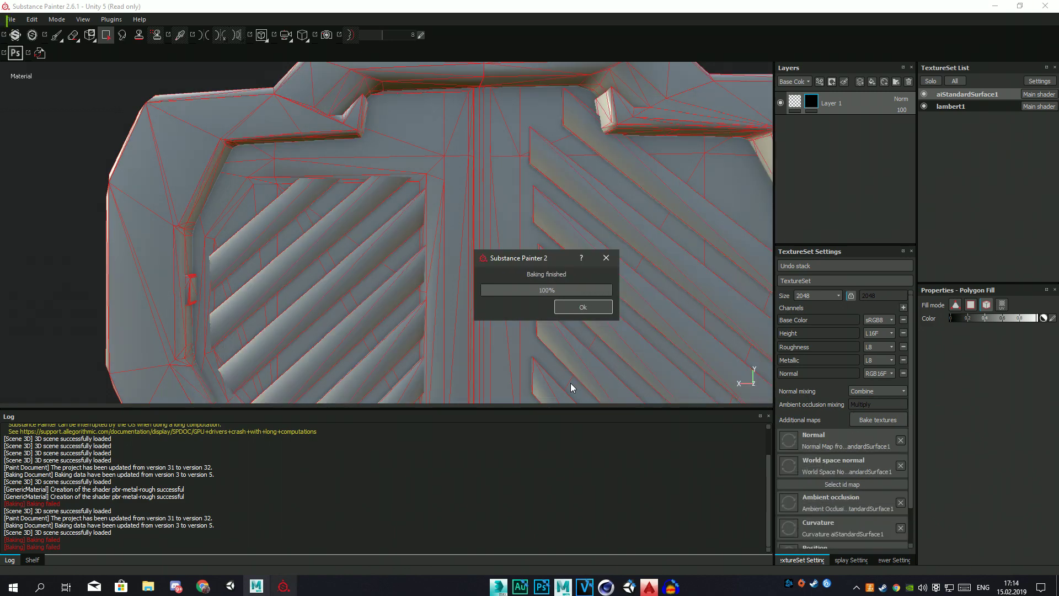
left_click(32, 560)
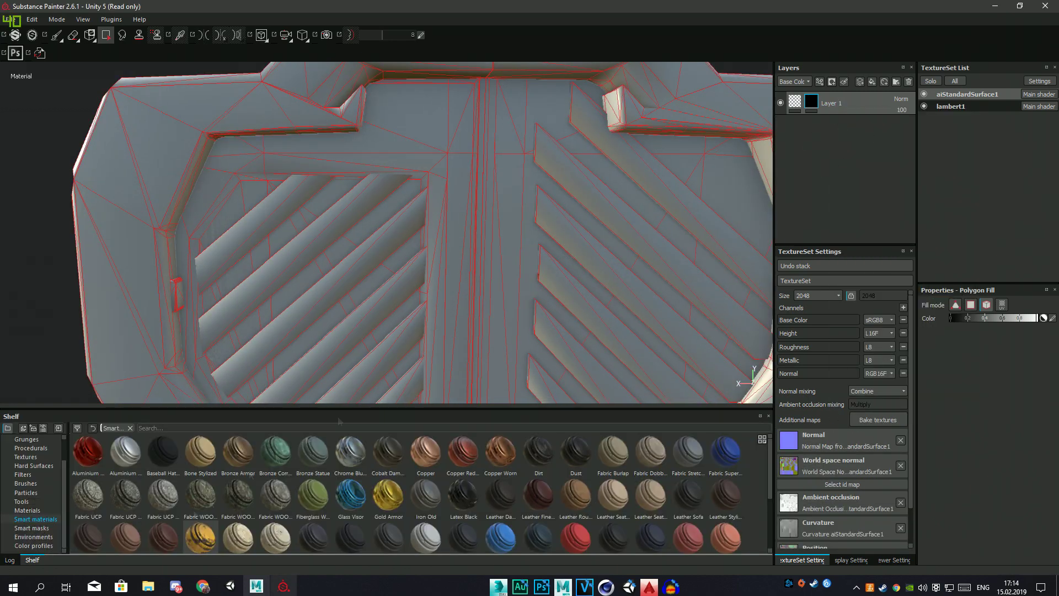
left_click_drag(200, 538, 850, 123)
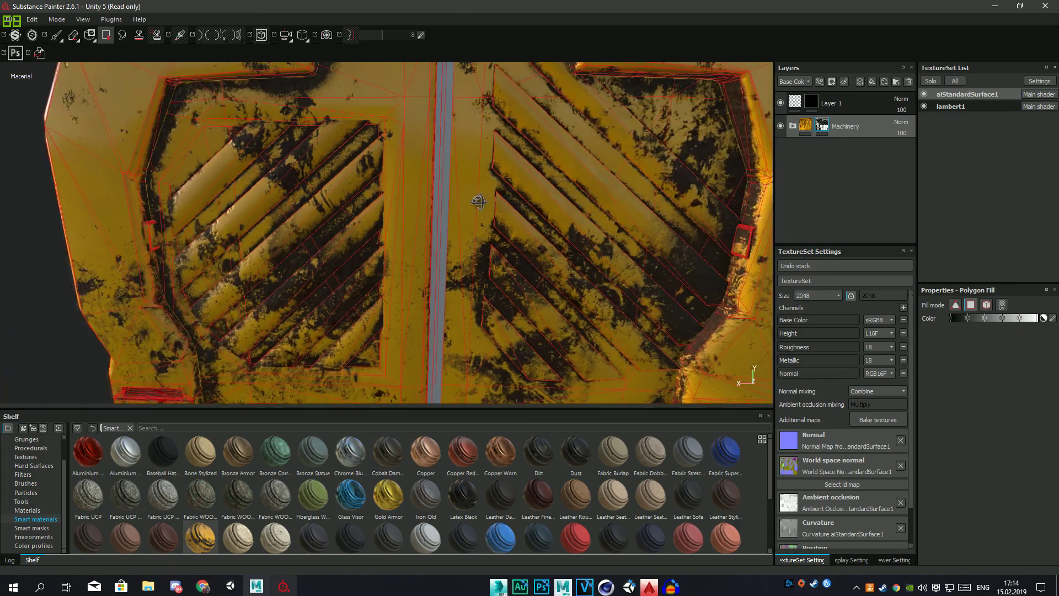
Step: Back in Maya, open the UV Editor to check the door's layout
left_click(256, 586)
left_click(424, 19)
left_click(442, 49)
Step: Review the UV layout, close the UV Editor and select the door mesh
left_click(785, 308)
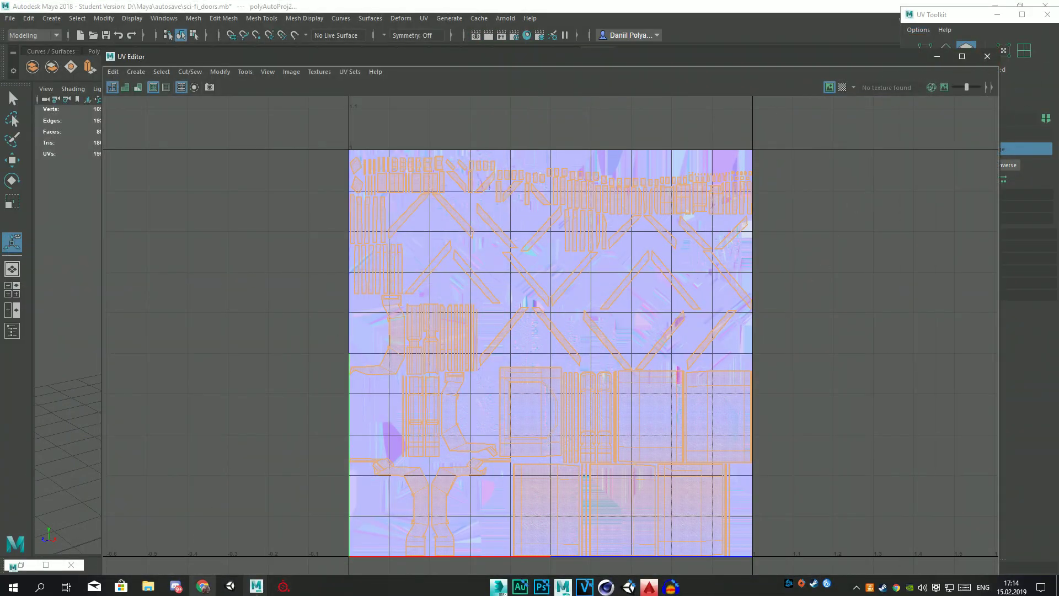
left_click(988, 57)
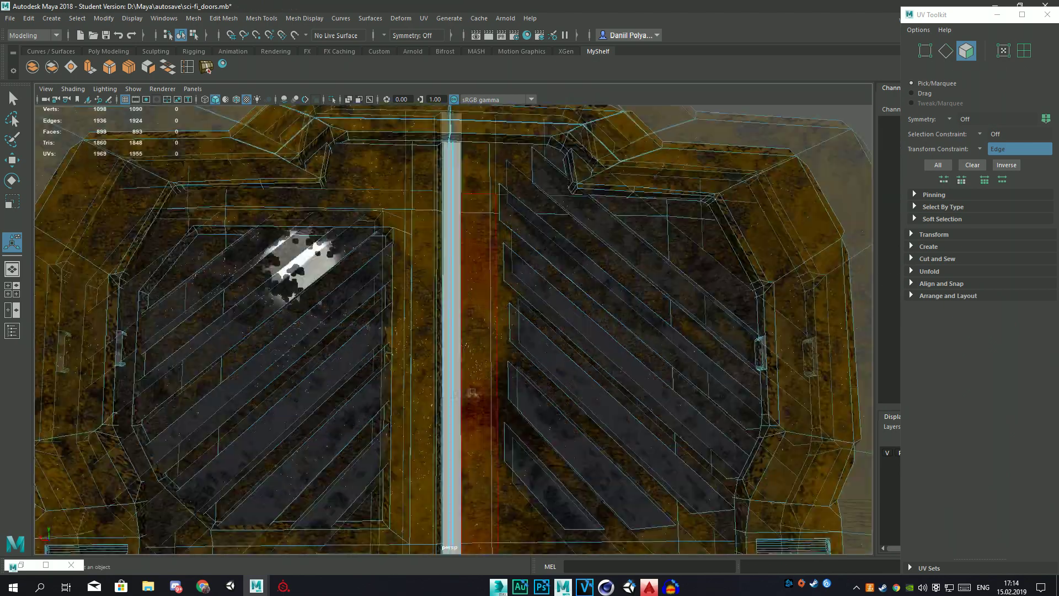
left_click(473, 393)
left_click_drag(473, 393, 480, 208, "alt")
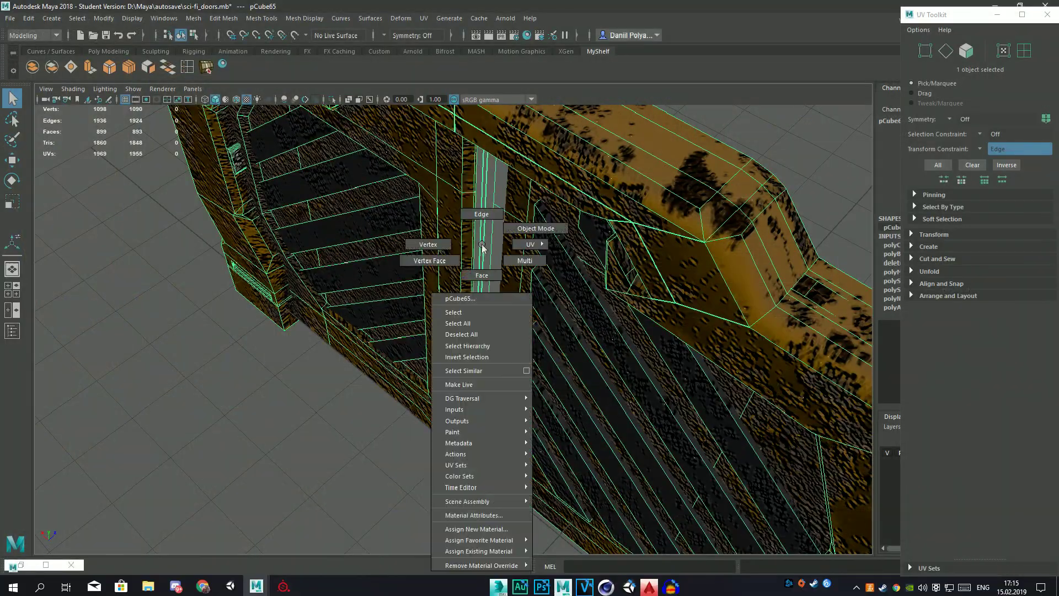
Step: Inspect the door's faces, selecting the connected faces of each door half
right_click_drag(481, 208, 508, 236)
left_click(468, 255)
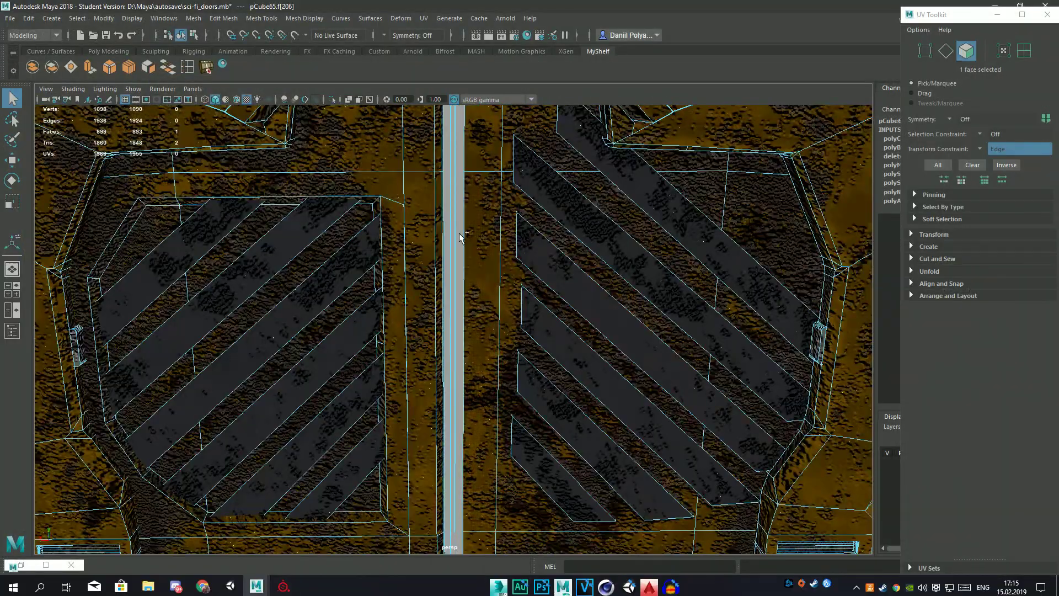
double_click(460, 237)
key("f")
scroll(463, 337, "up", 5)
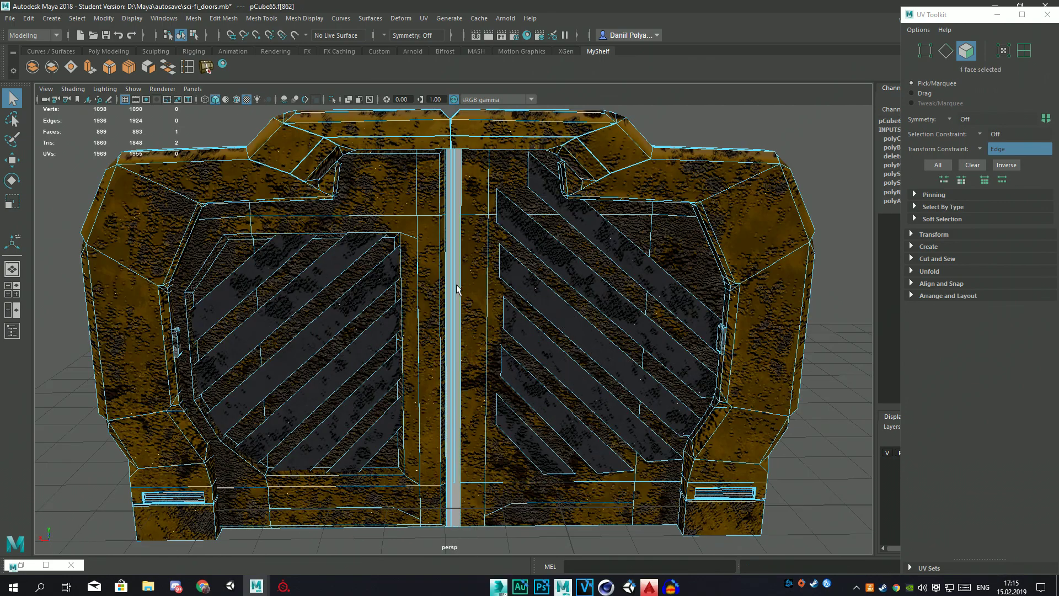
double_click(387, 287)
right_click_drag(453, 259, 483, 246)
Step: Delete pCube65's construction history from the Channel Box INPUTS list and show wireframe on shaded
left_click(894, 249)
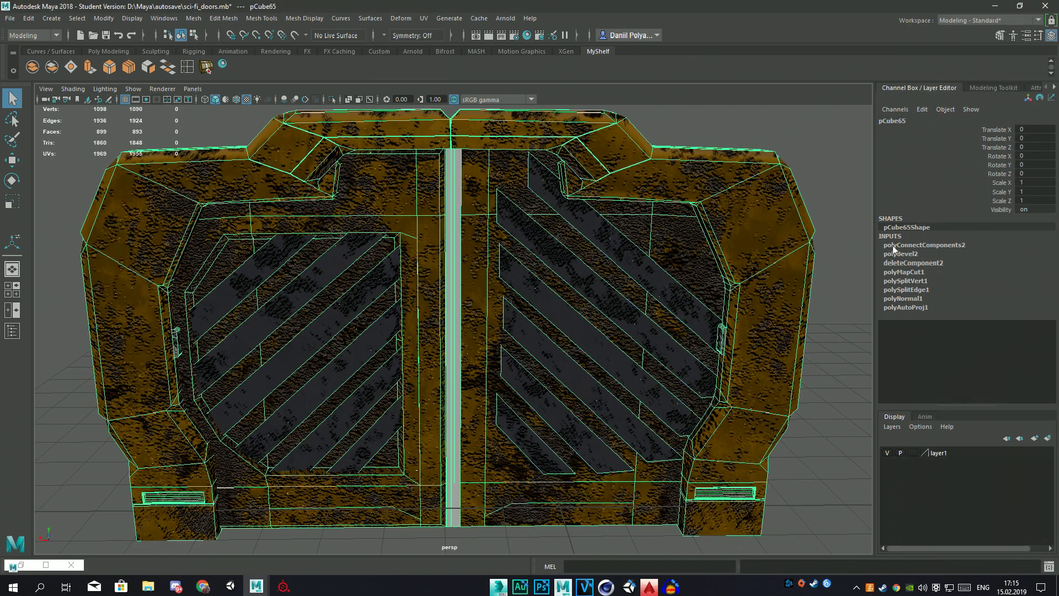
right_click(894, 249)
left_click(943, 563)
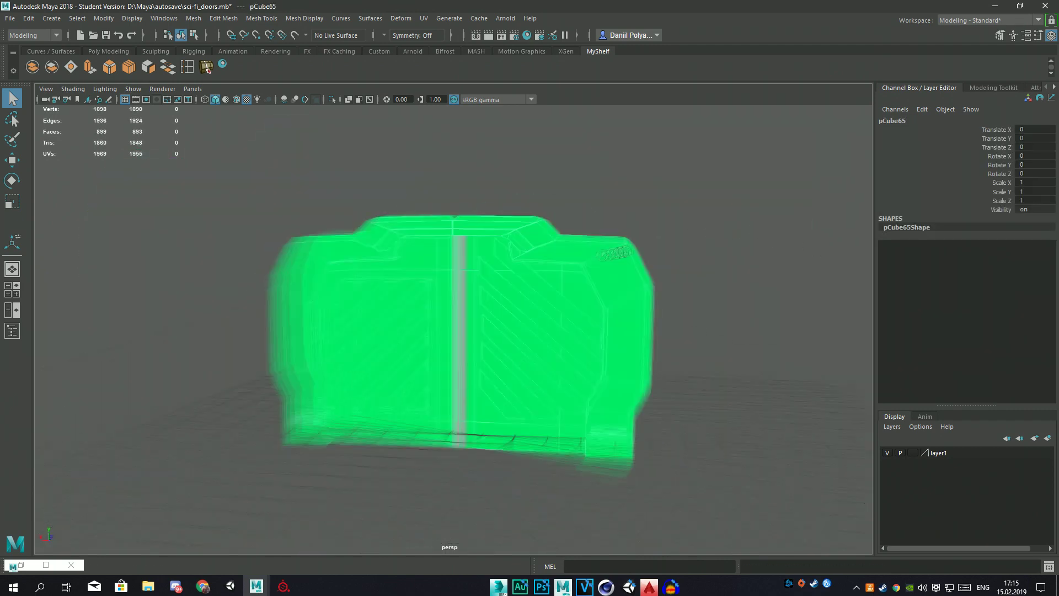
left_click(226, 99)
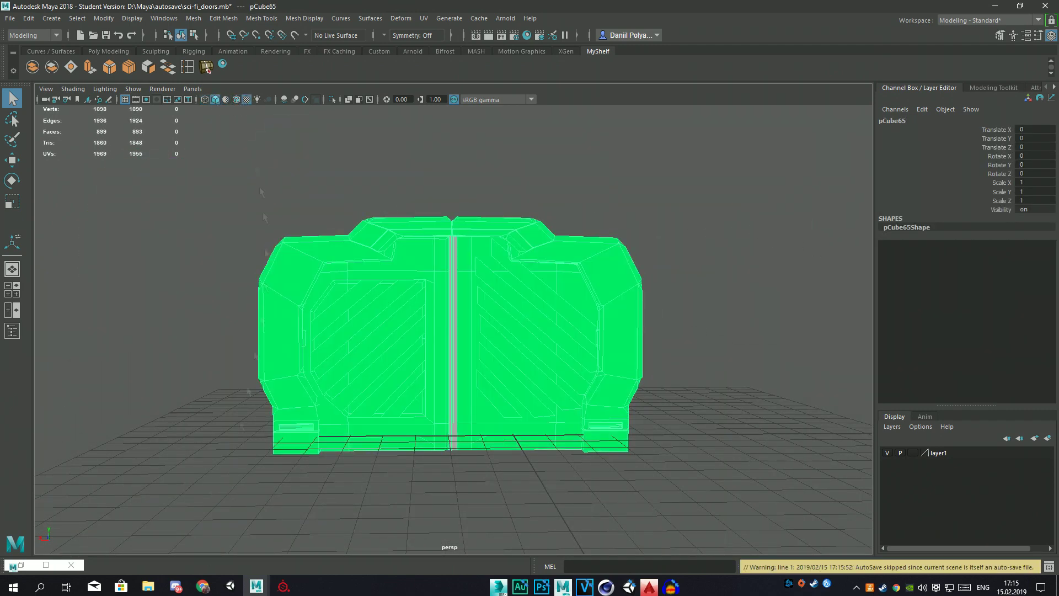
left_click(257, 587)
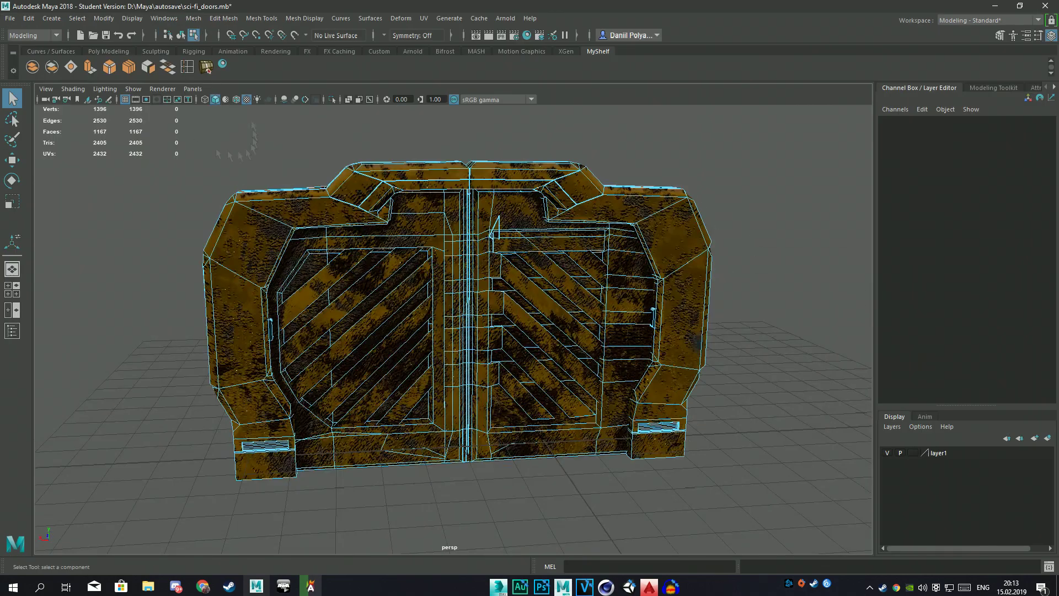
Step: Return to object mode and save the Maya scene
key("F8")
key("ctrl+s")
key("Return")
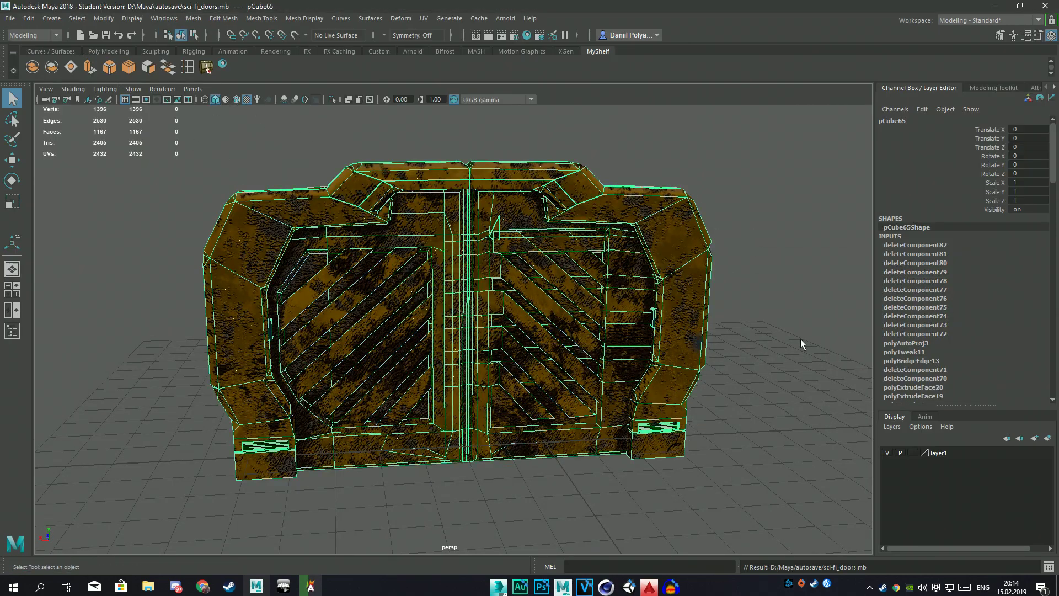
key("F8")
Step: Send all to Unity as an FBX named door in the SCI-FI DOORS Assets folder
left_click(10, 20)
left_click(10, 20)
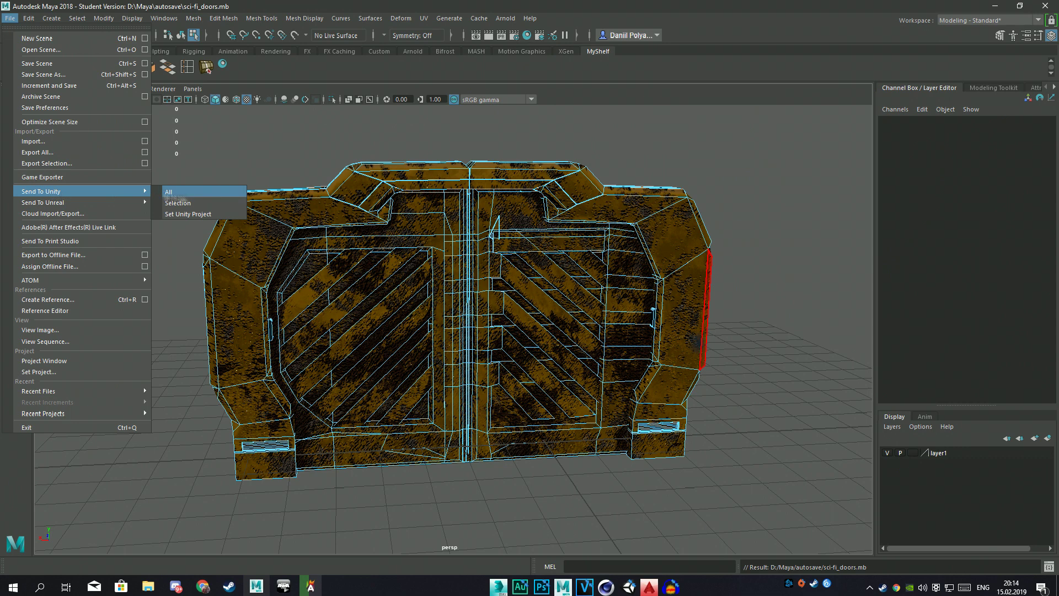
left_click(182, 215)
left_click(249, 173)
double_click(315, 183)
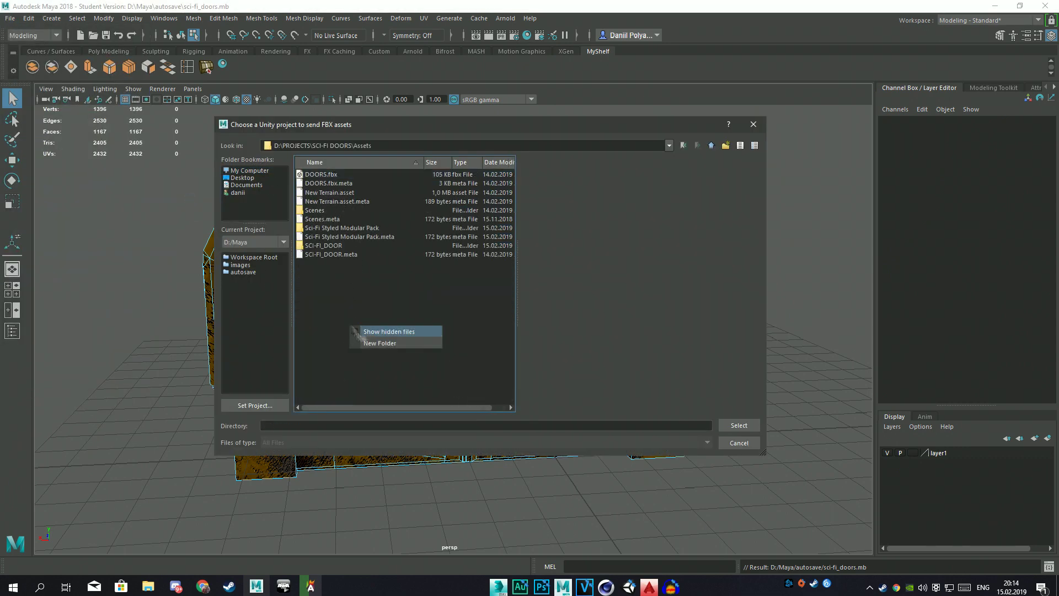
left_click(370, 343)
key("Return")
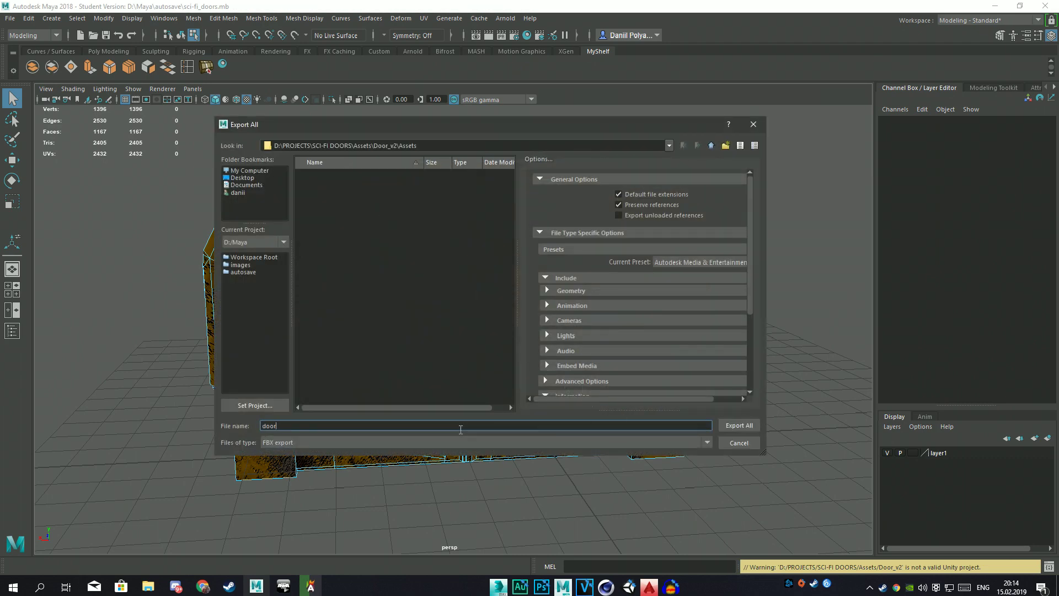
key("Return")
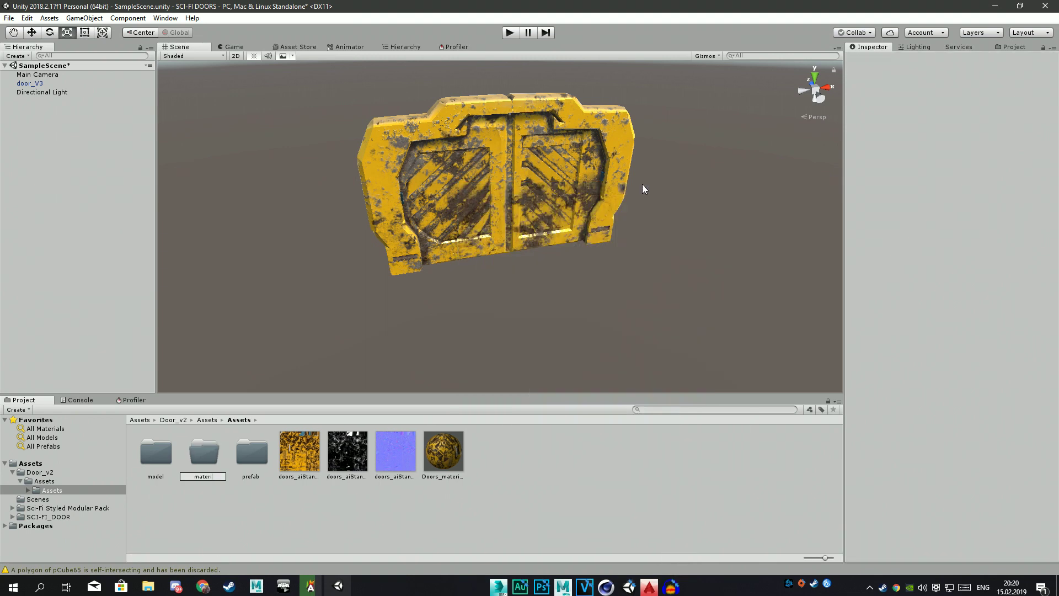
Step: Create a materials folder and move the four door textures into it
type("al")
key("Return")
left_click(396, 450)
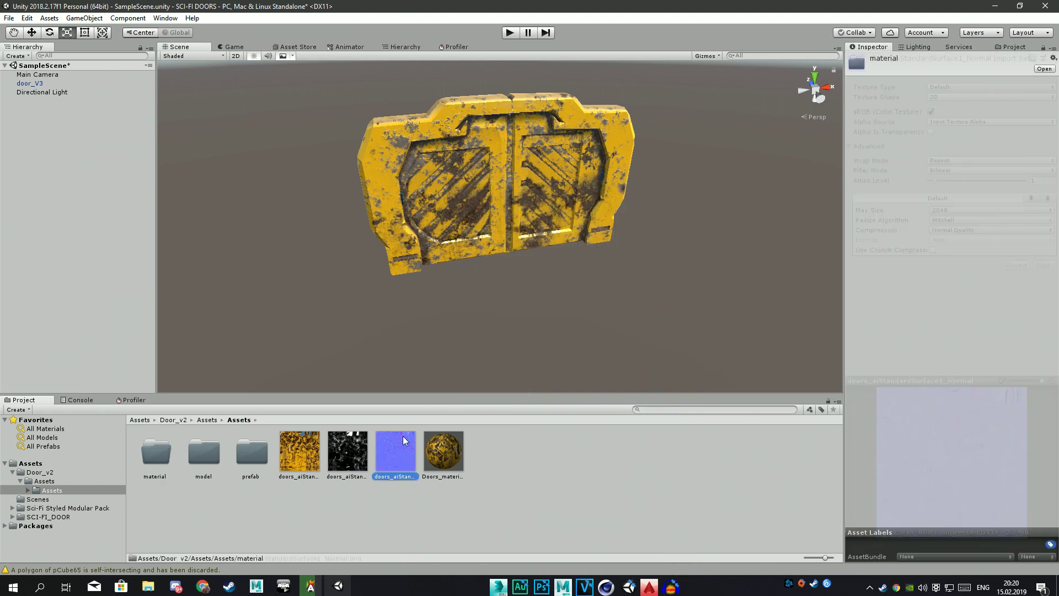
left_click_drag(395, 451, 155, 452)
right_click(166, 473)
left_click(225, 257)
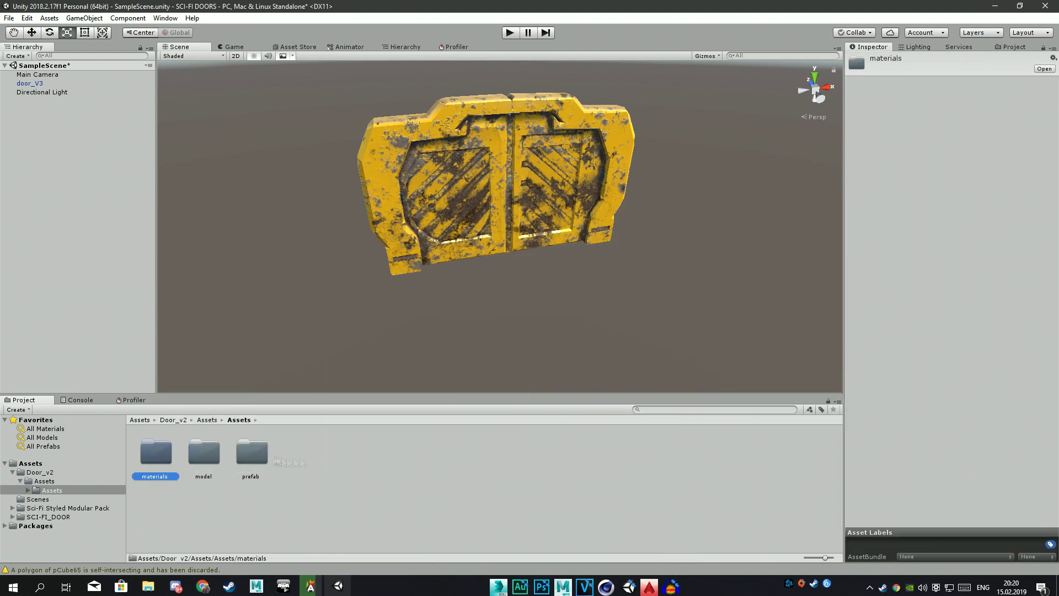
Step: Rename the door_V3 prefab to Sci-Fi_Door
left_click(497, 220)
key("ctrl+7")
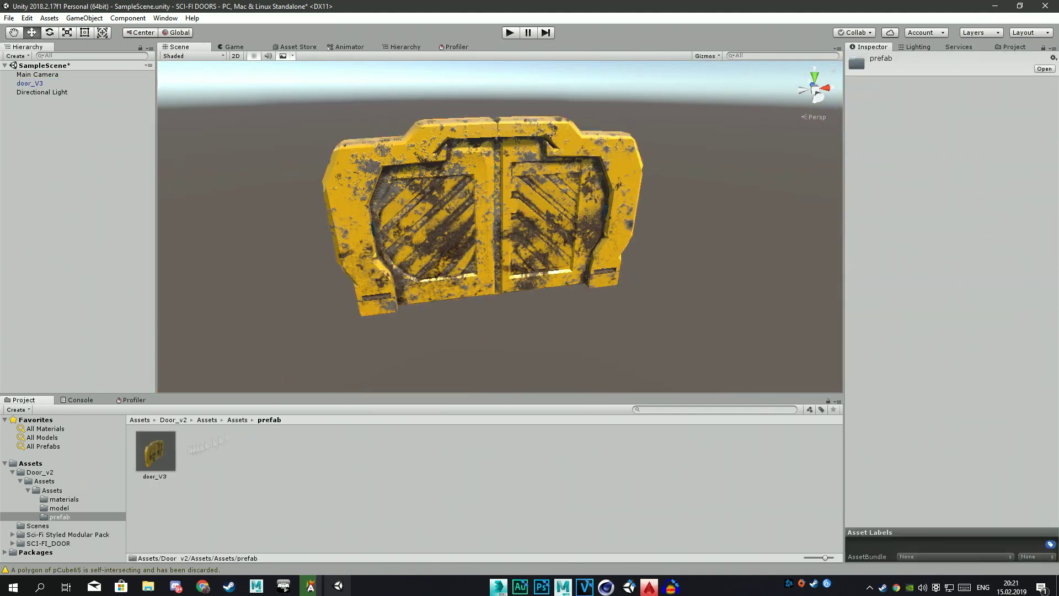
double_click(252, 452)
right_click(161, 449)
left_click(237, 260)
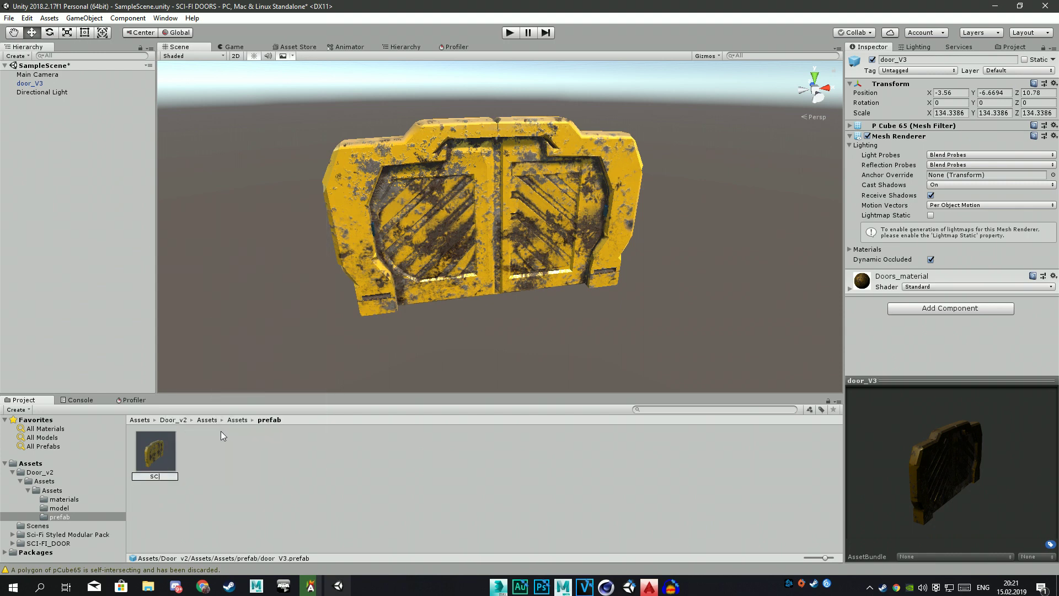
type("Sci-Fi_Door")
key("Return")
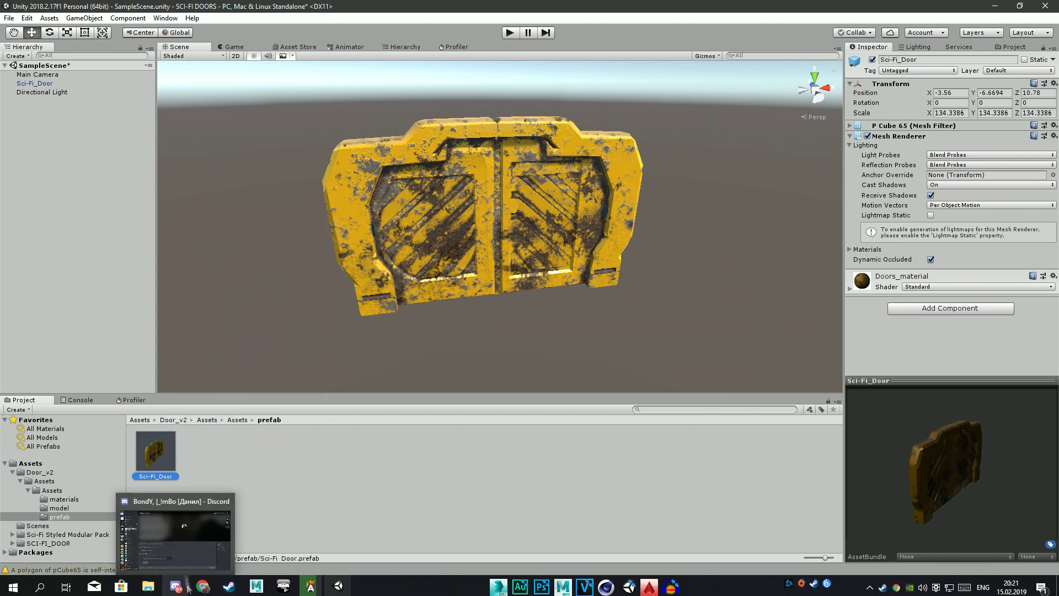
Step: Delete the leftover DOORS and New Terrain assets from the Assets folder
left_click(156, 453)
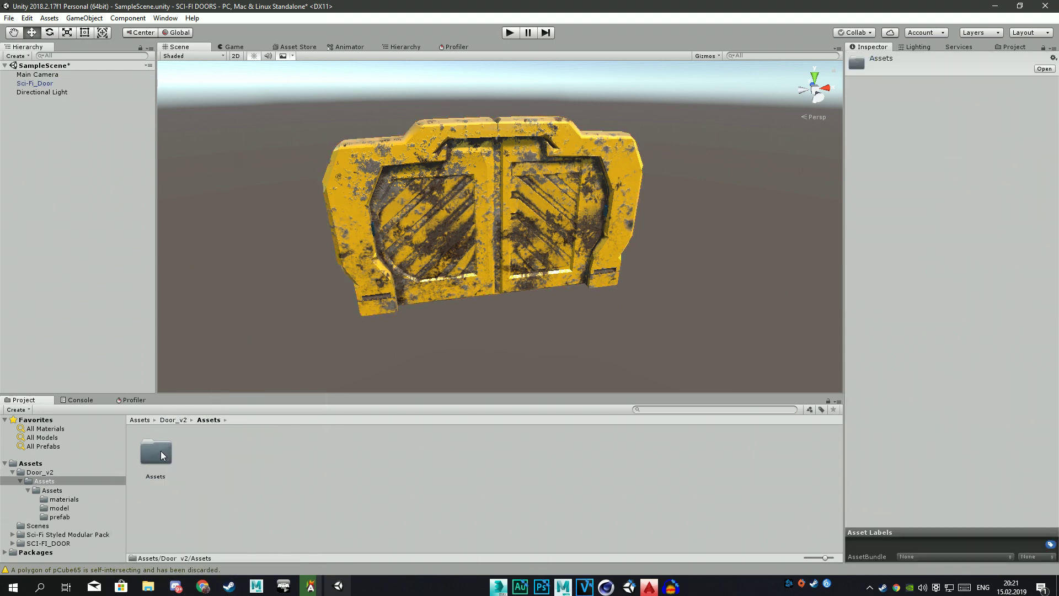
double_click(159, 452)
double_click(156, 452)
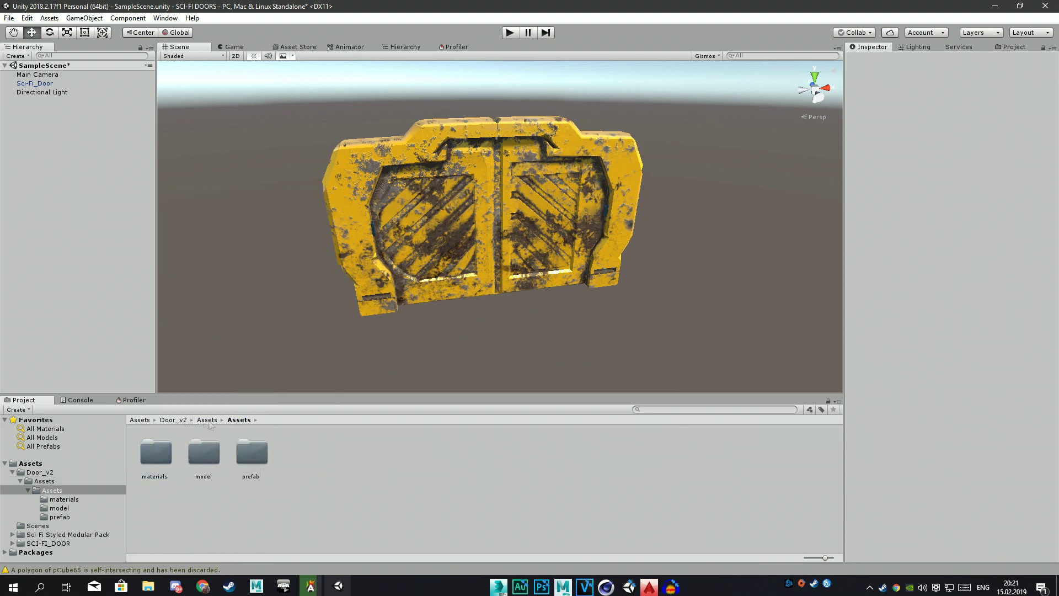
left_click(342, 460)
key("Delete")
left_click(561, 314)
left_click(396, 453)
key("Delete")
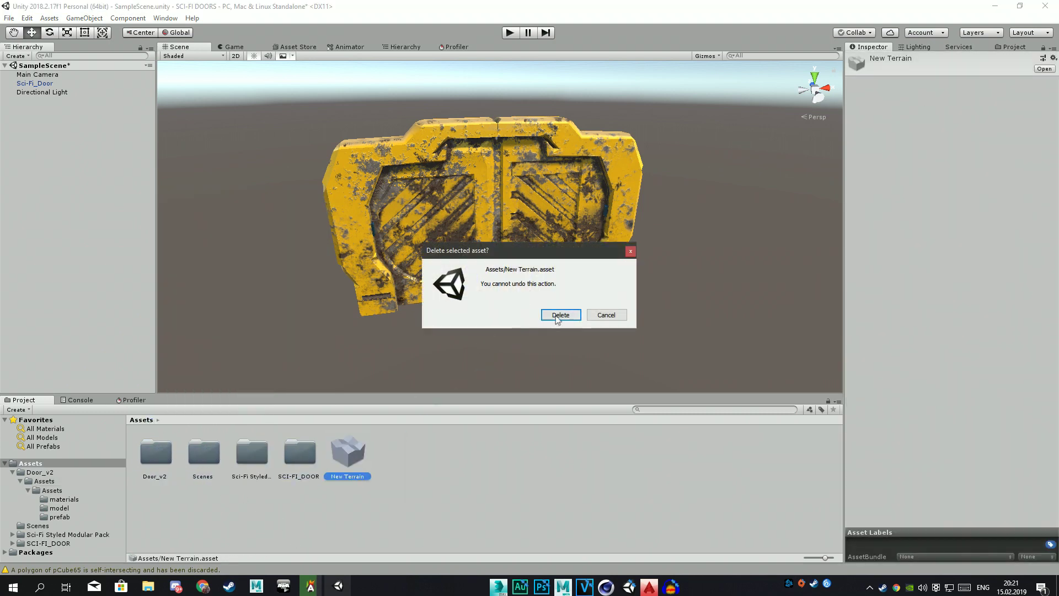
left_click(561, 314)
left_click(157, 454)
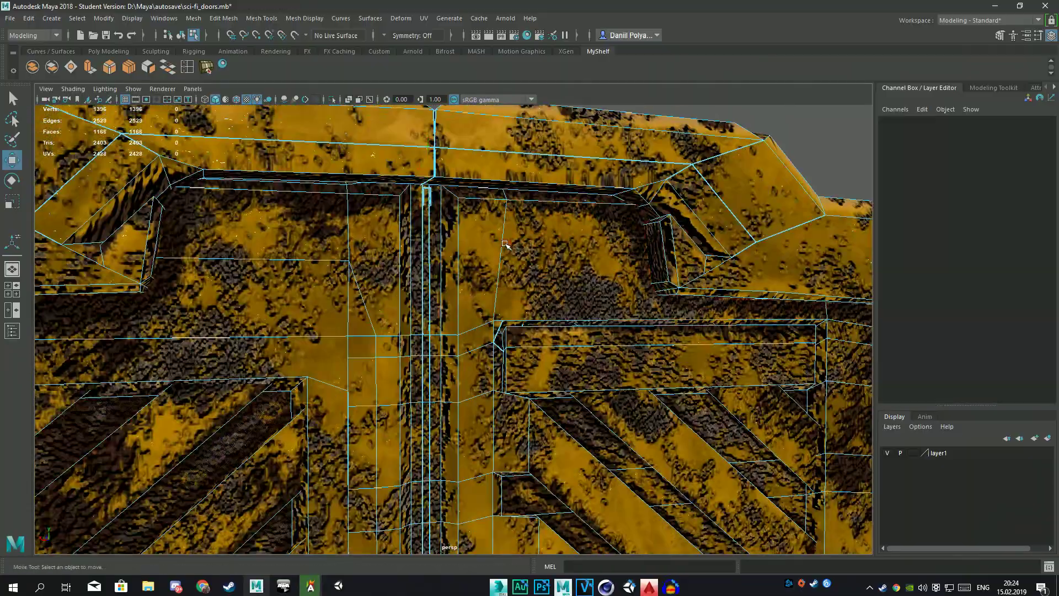
scroll(505, 244, "down", 10)
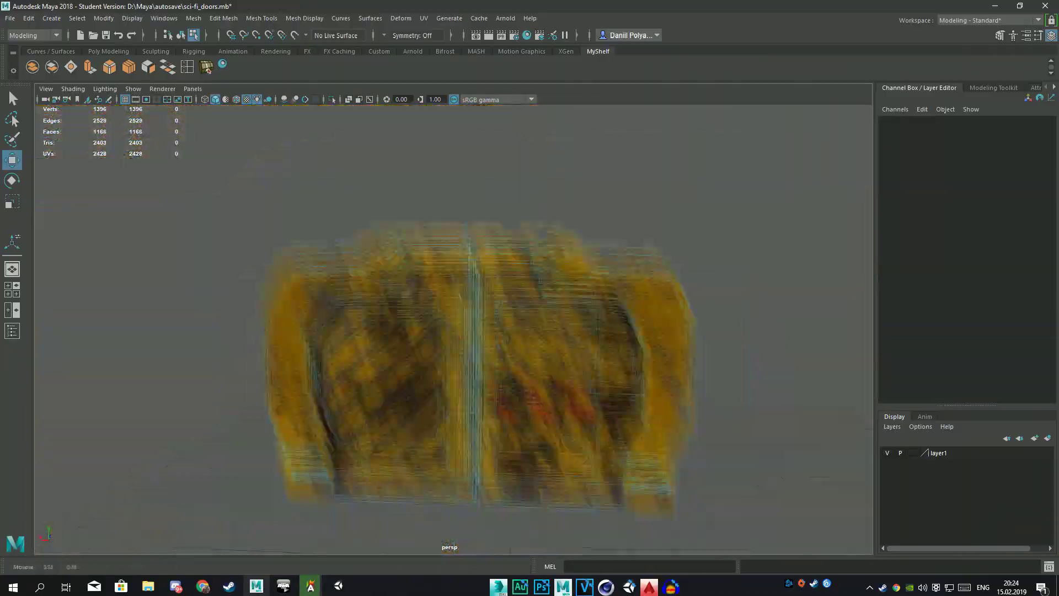
Step: Orbit closer to the door, selecting the directional light and then a door panel face
mouse_move(506, 244)
left_mouse_down("alt")
mouse_move(561, 288)
mouse_move(357, 306)
left_mouse_up("alt")
left_click(579, 292)
key("e")
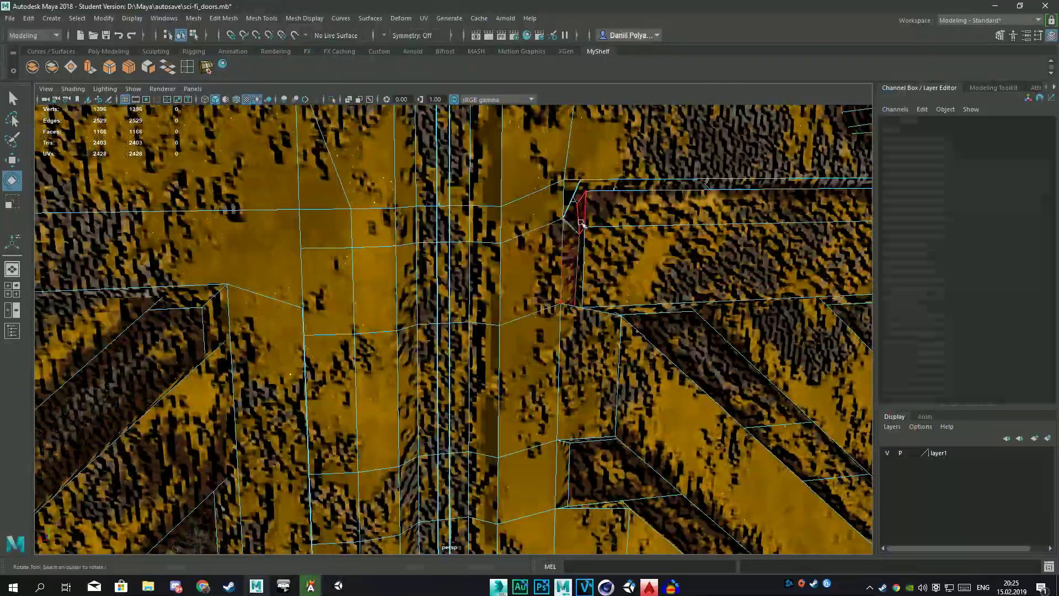
left_click(582, 223)
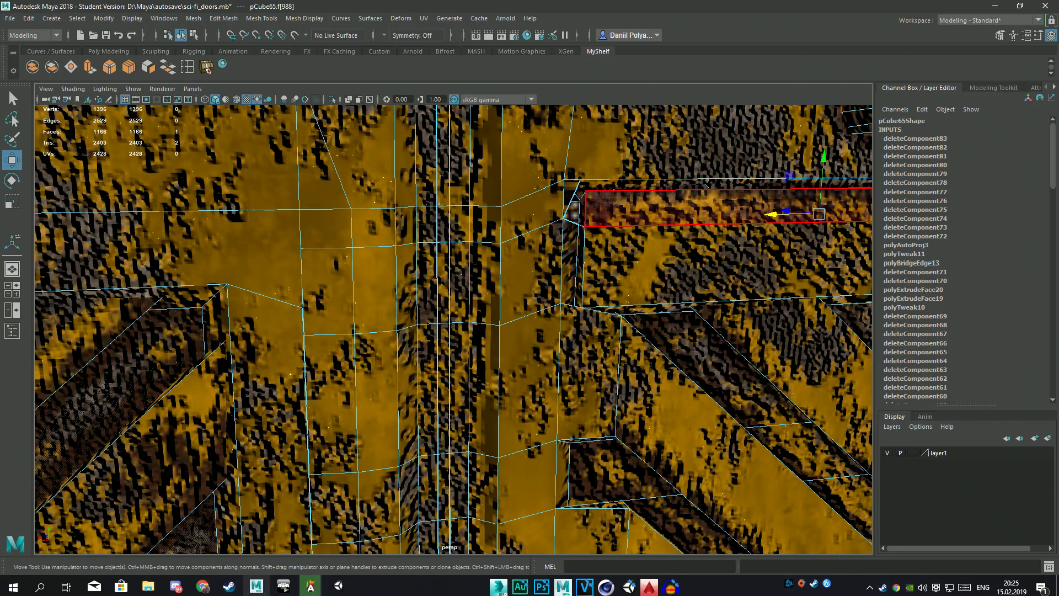
key("w")
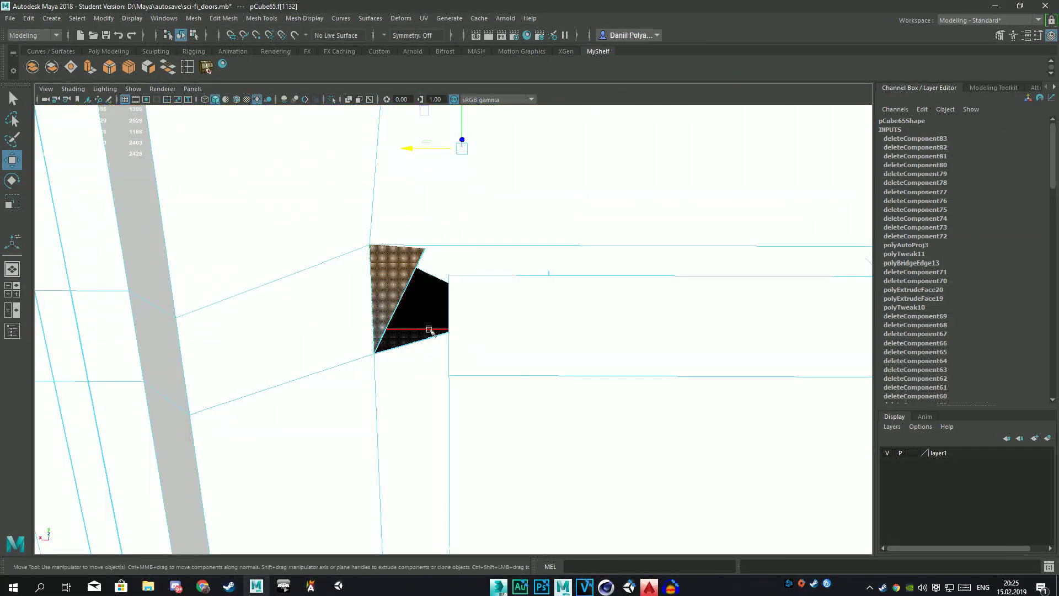
Step: Select an edge of the dark triangle beside the pillar and frame it
right_click(402, 295)
left_click(399, 298)
left_click_drag(399, 298, 707, 344, "alt")
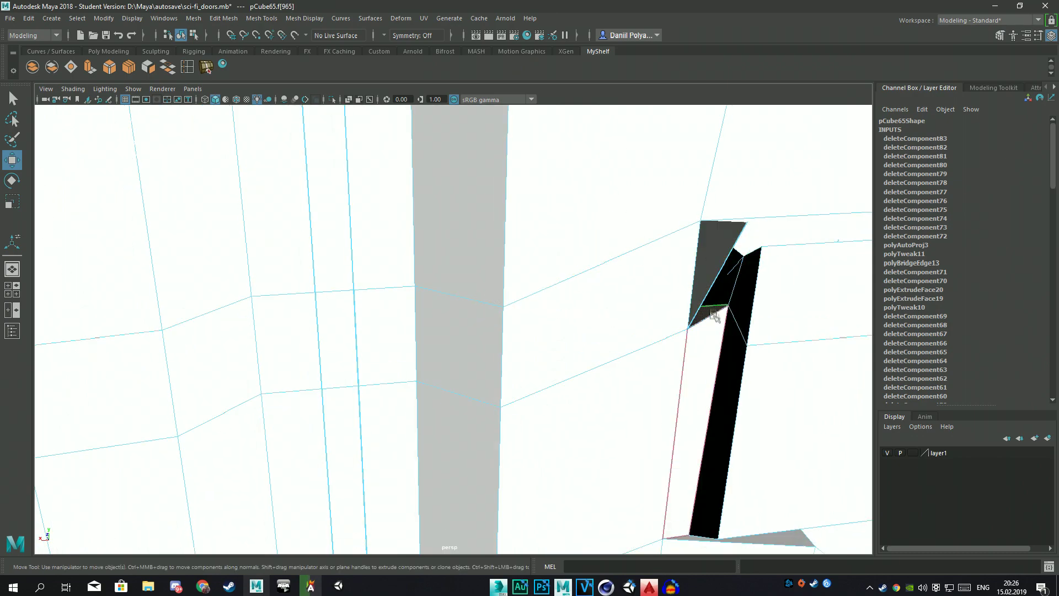
left_click(694, 282)
key("f")
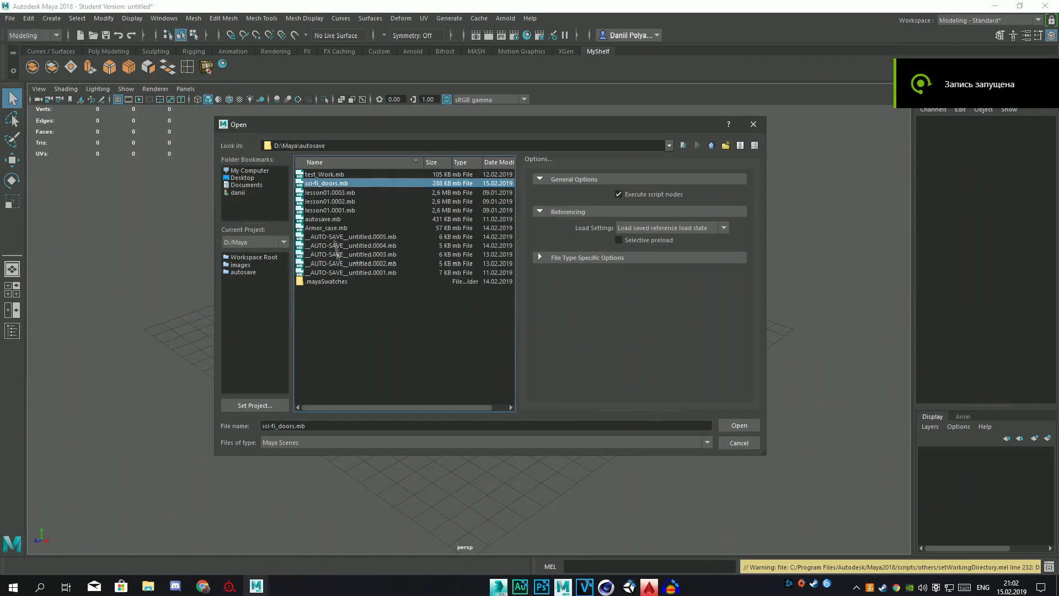
Step: Reopen sci-fi_doors.mb and apply automatic UV projection to the whole door
double_click(326, 183)
left_click(528, 296)
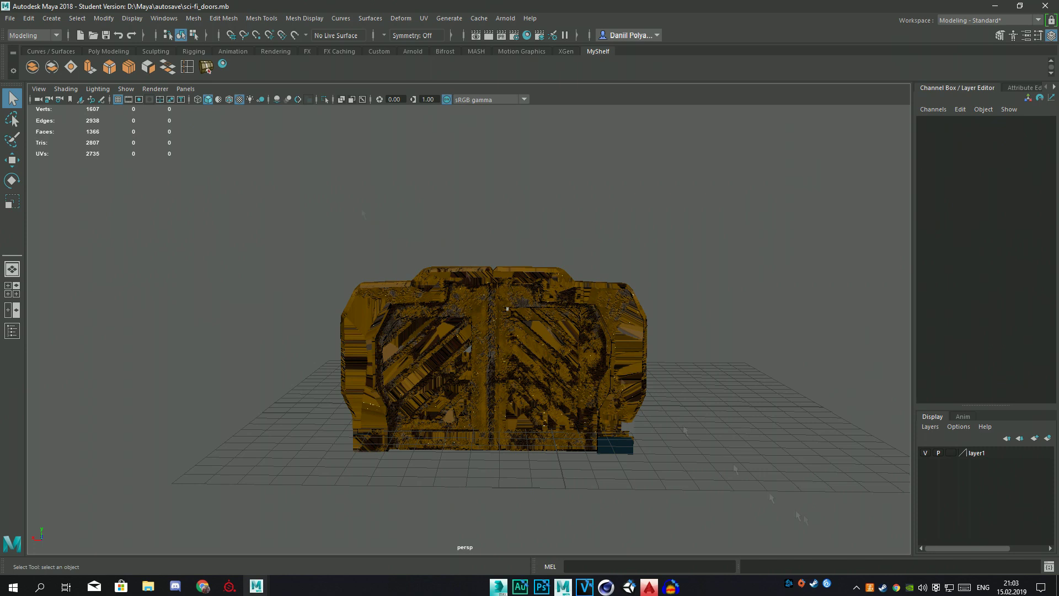
left_click(449, 18)
left_click(441, 77)
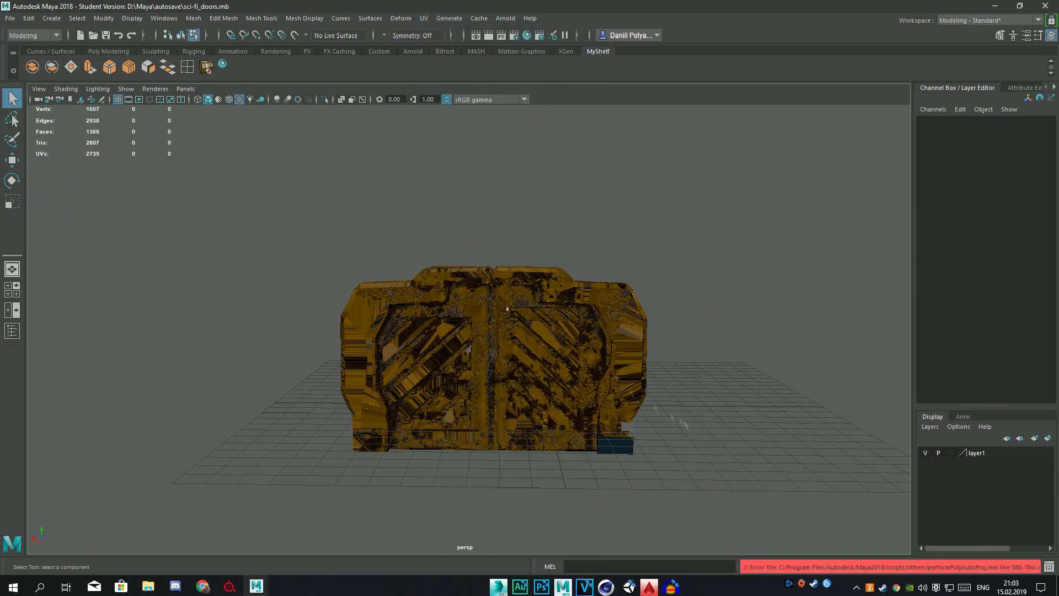
left_click(423, 18)
left_click(516, 118)
key("F8")
key("F8")
Step: Export all to the model folder, overwriting doors.fbx
left_click(10, 18)
left_click(33, 137)
left_click(246, 185)
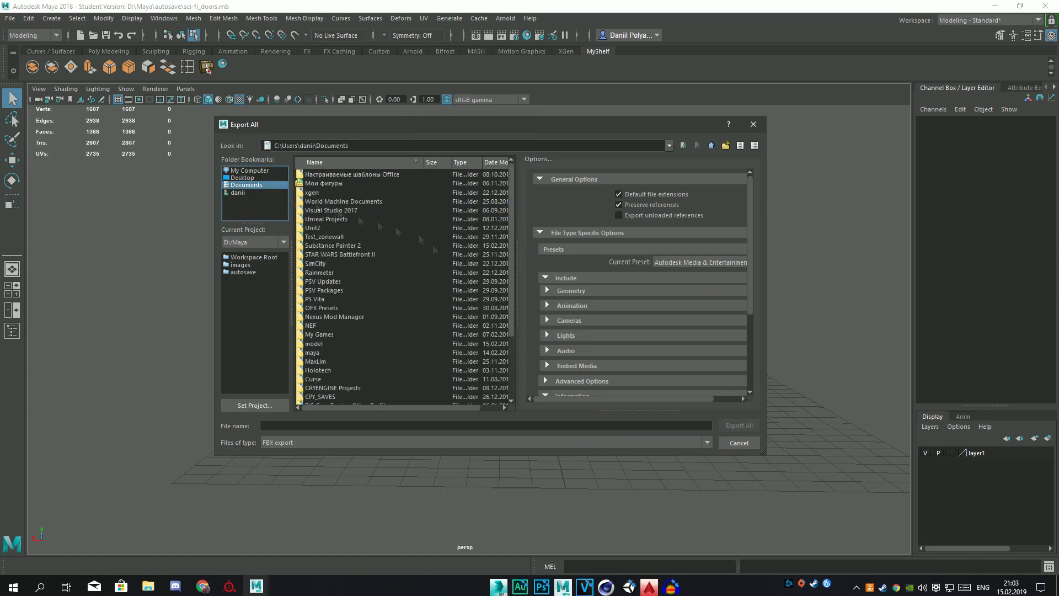
double_click(317, 344)
double_click(331, 174)
left_click(471, 303)
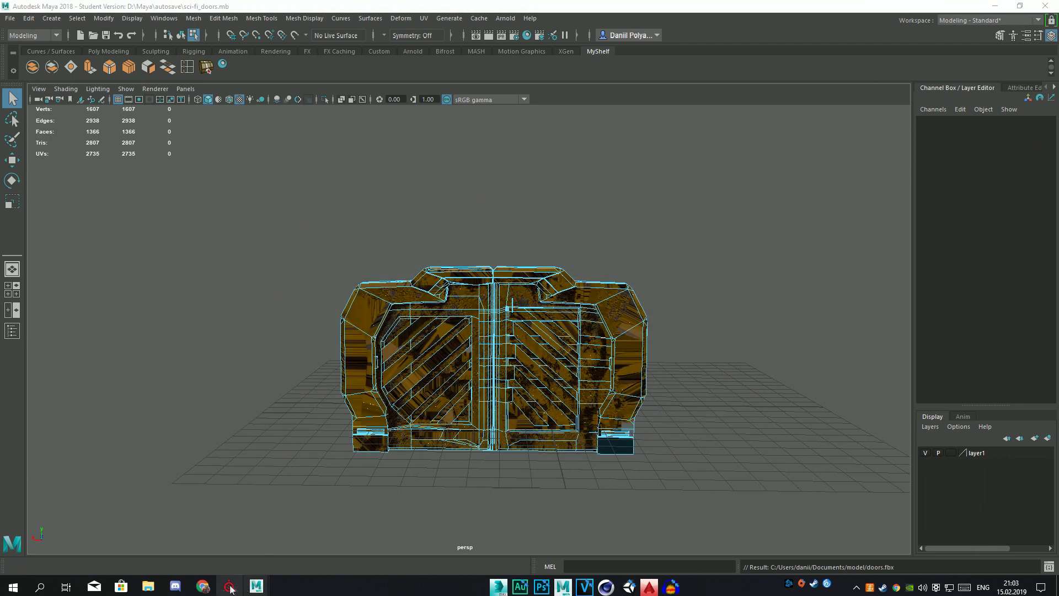
Step: Create the Substance Painter project, then web-search 'Не появляется модель в subtance painter' about the missing model
key("super+d")
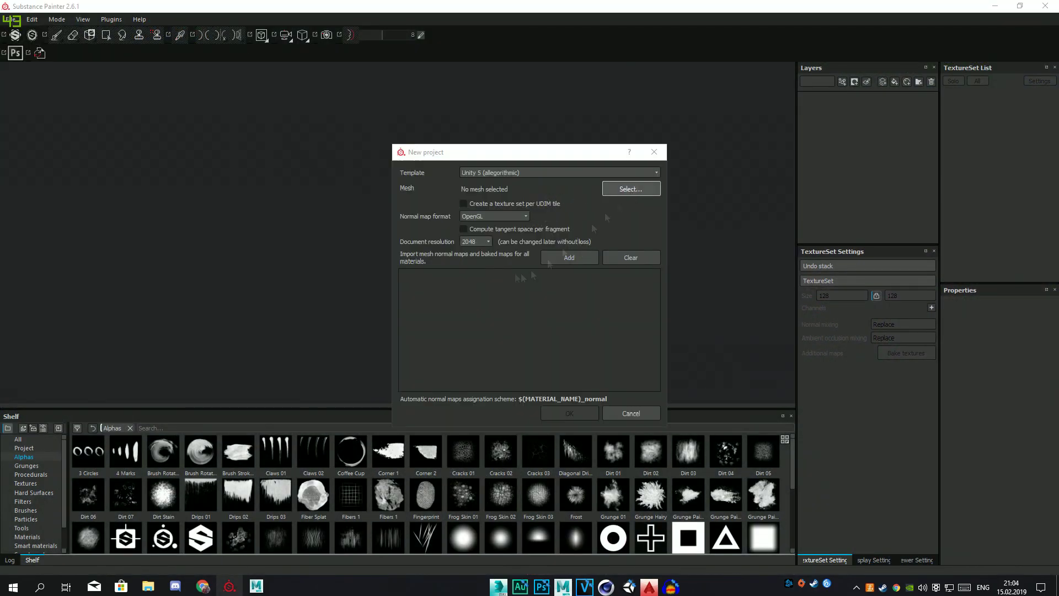
left_click(570, 413)
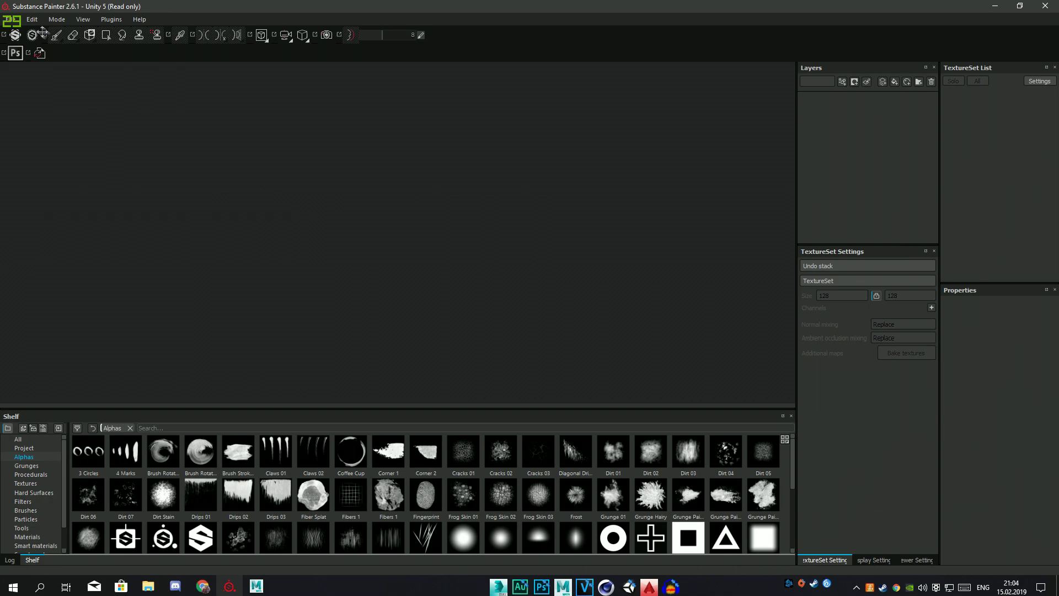
left_click(198, 587)
key("ctrl+t")
type("Не появляется модель в subtance")
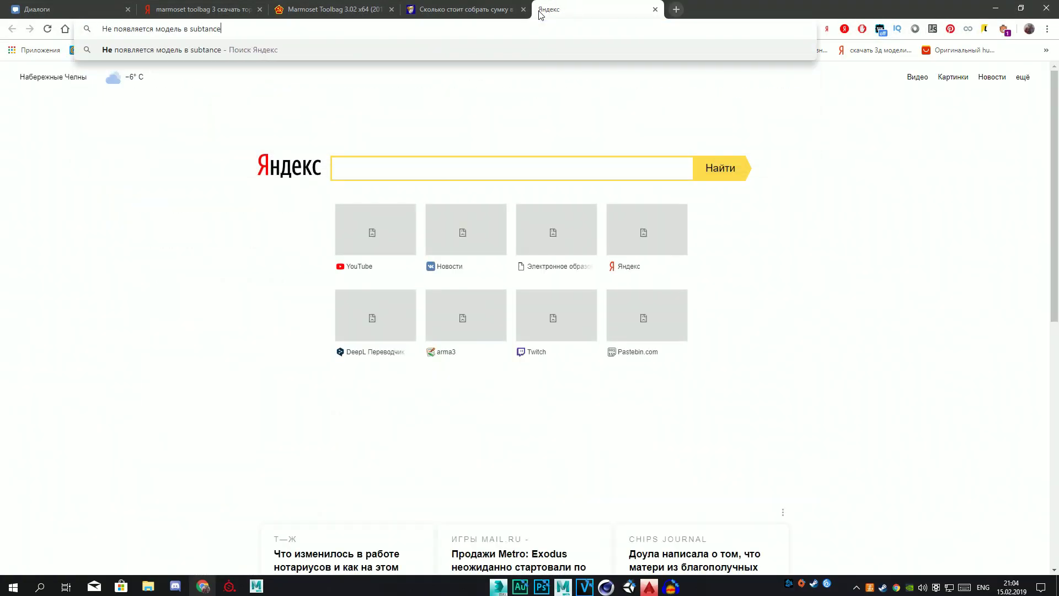
type(" painter")
key("Return")
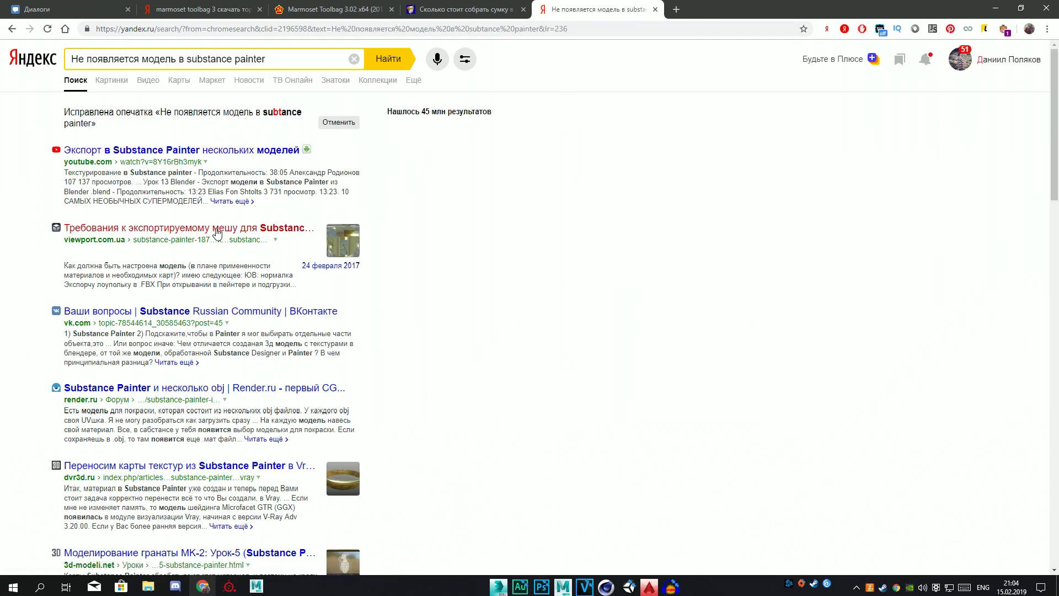
left_click(203, 587)
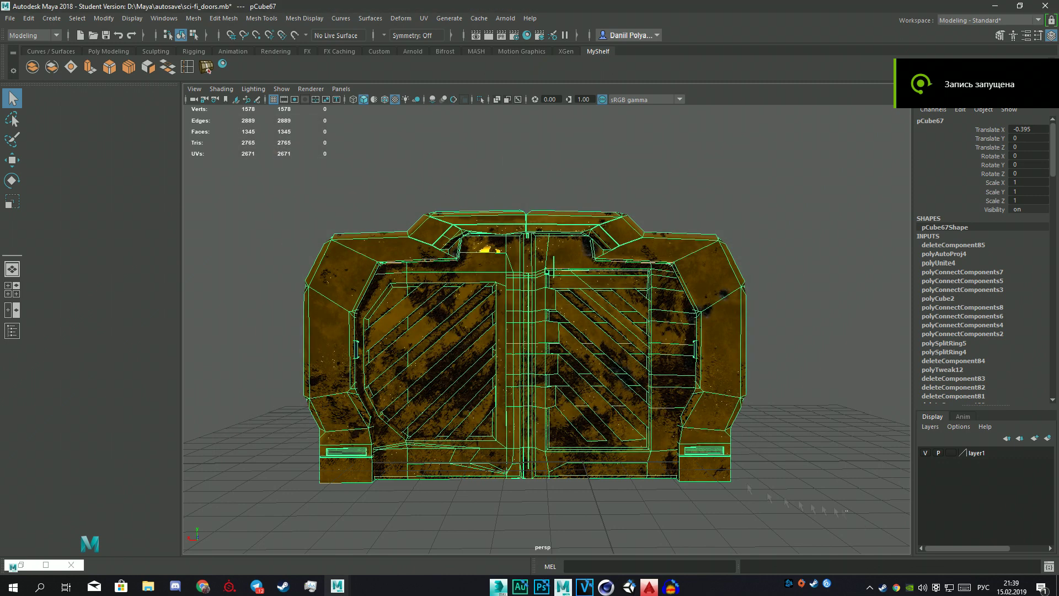
Step: Send the selected door FBX to the Unity project on drive D
left_click(10, 18)
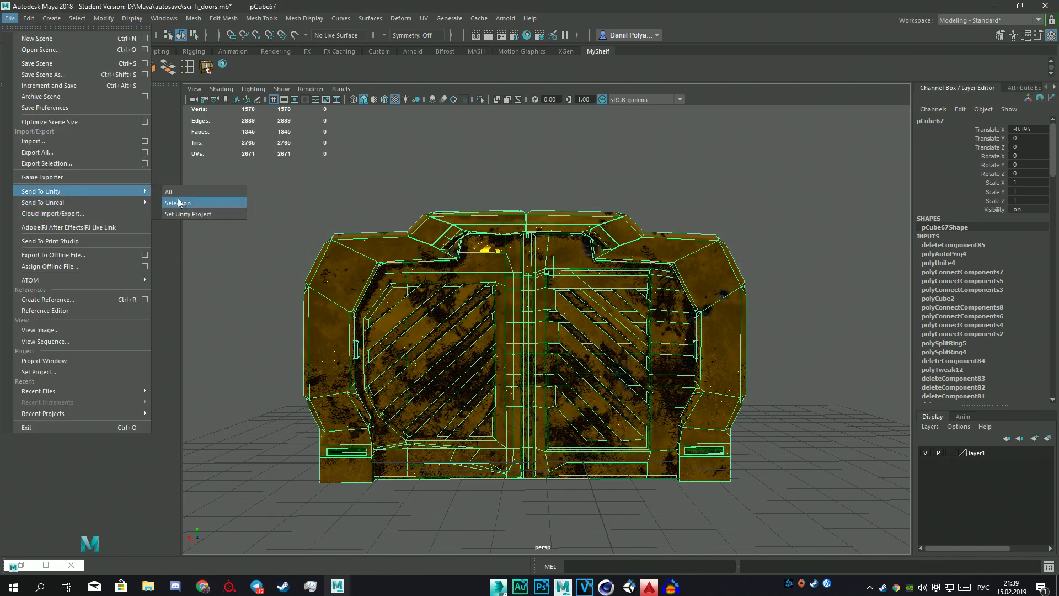
left_click(179, 203)
double_click(324, 183)
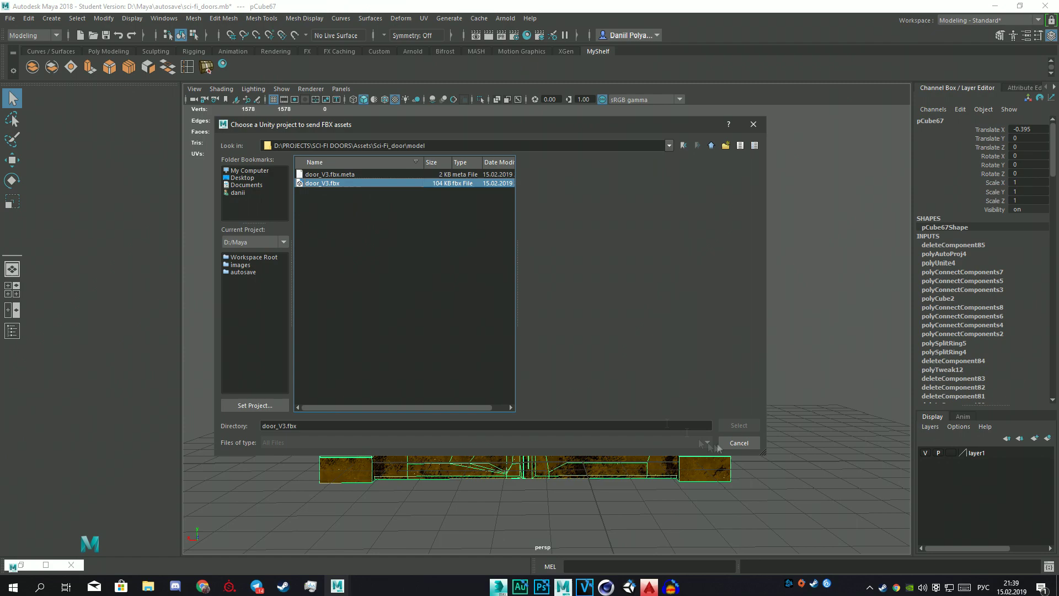
left_click(741, 426)
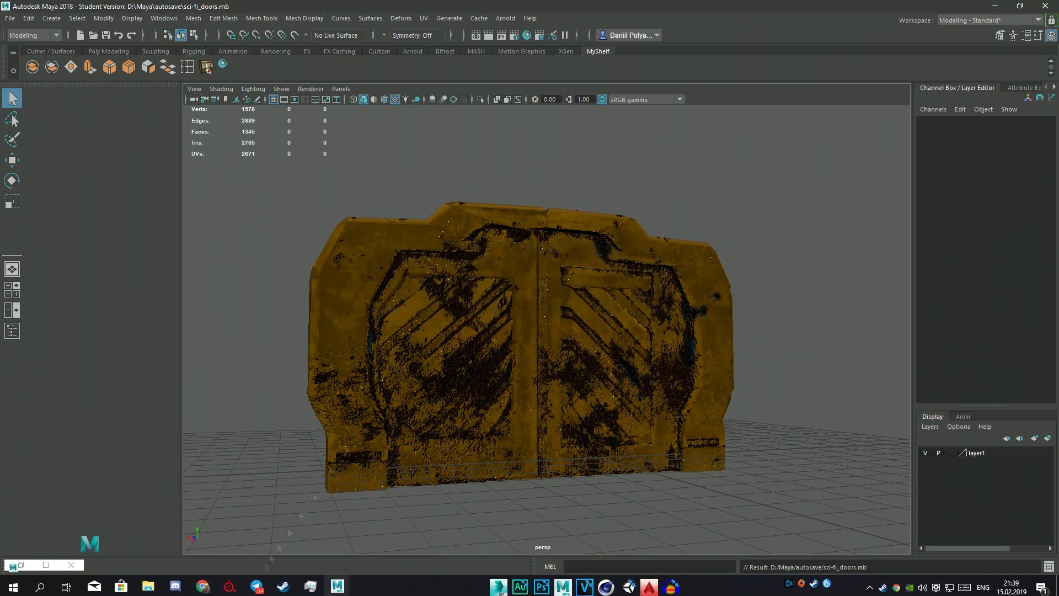
left_click(229, 586)
left_click(11, 19)
Step: Save the Painter project as sci-fi_Doors.spp
left_click(23, 121)
type("sci_2")
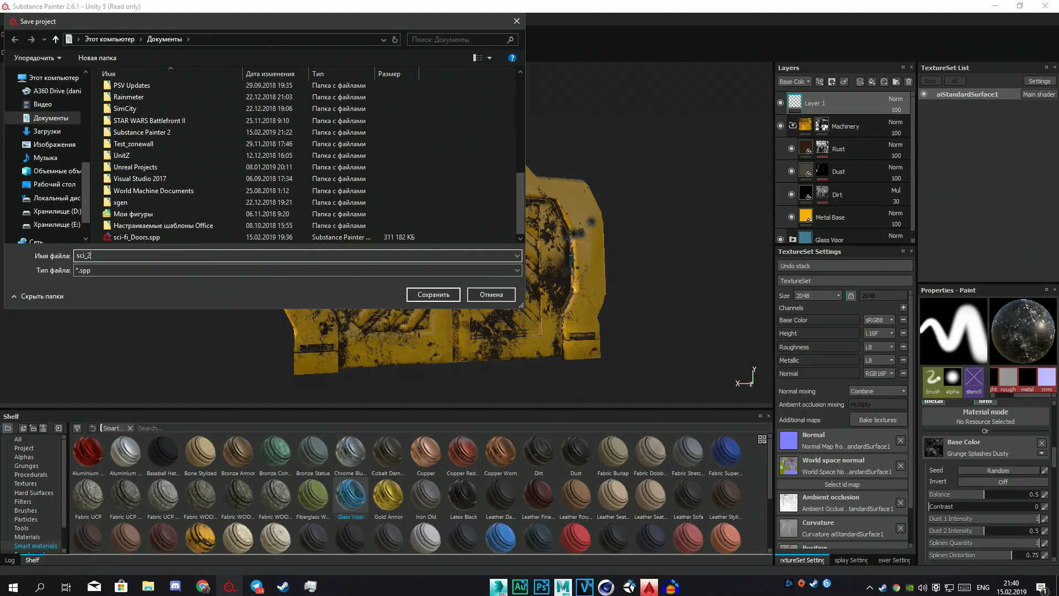
key("Return")
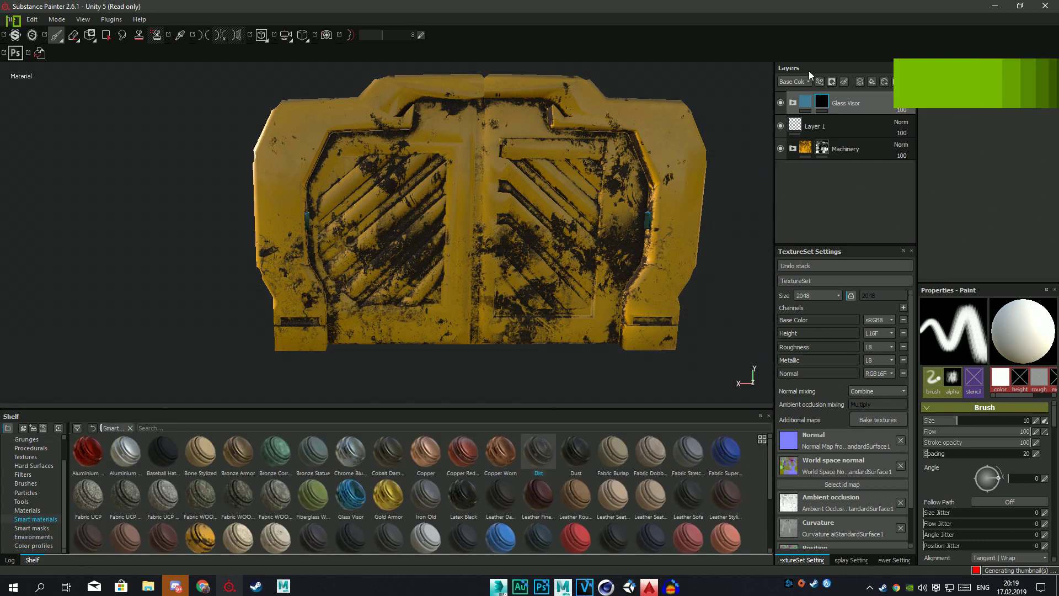
Step: Add a black mask to the Dirt layer and orbit to inspect the door
right_click(842, 107)
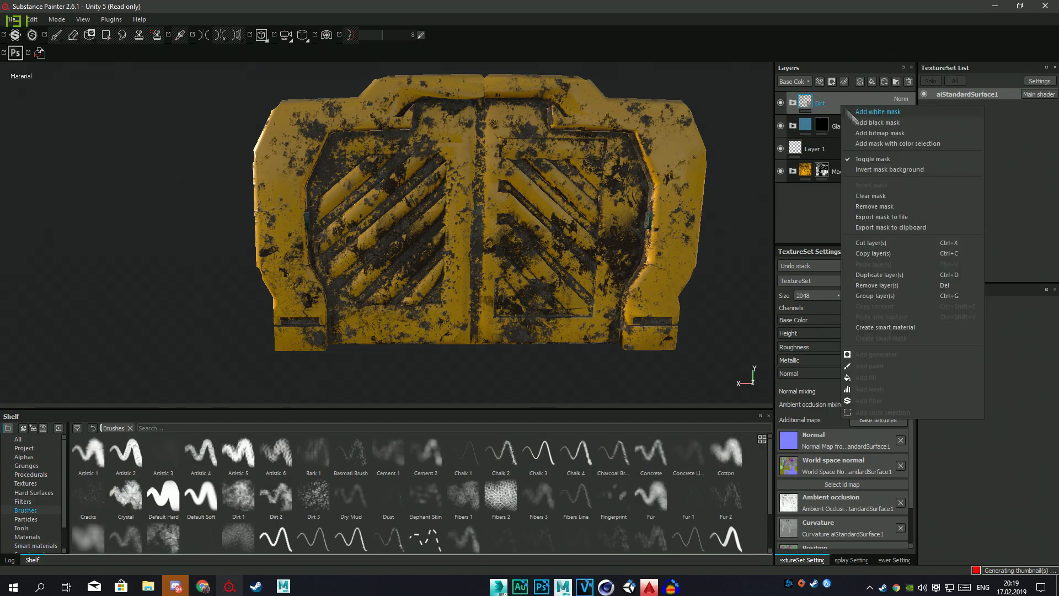
left_click(877, 122)
scroll(571, 232, "up", 5)
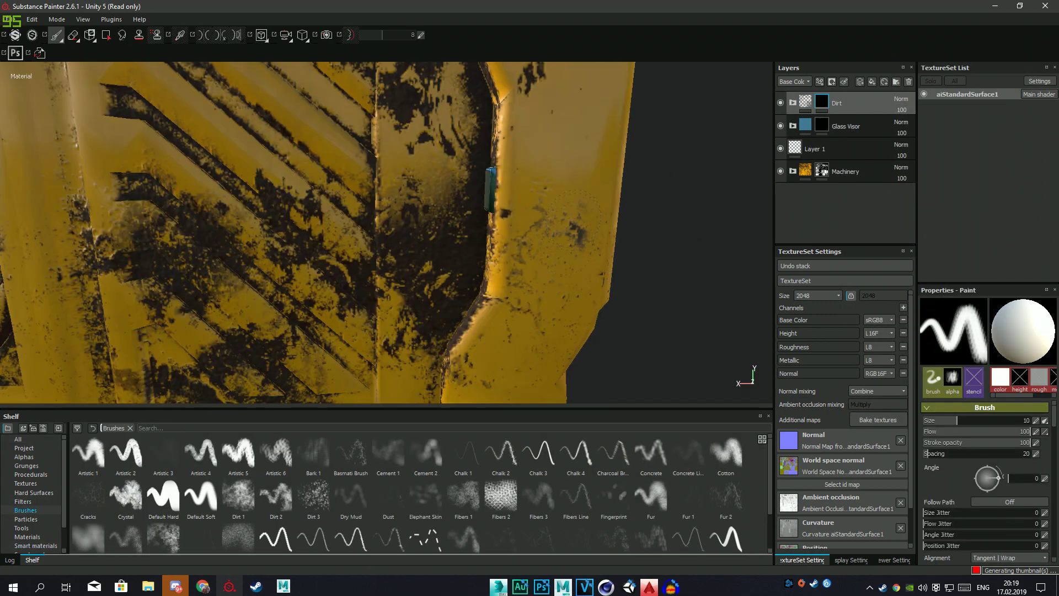
scroll(484, 206, "down", 5)
left_click_drag(452, 220, 484, 206, "alt")
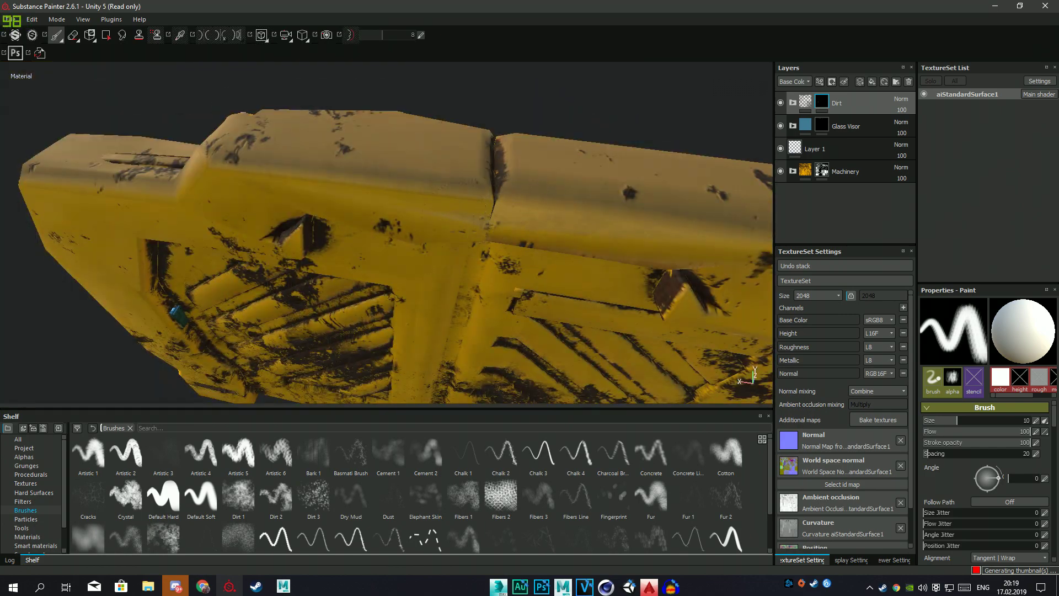
scroll(527, 168, "up", 10)
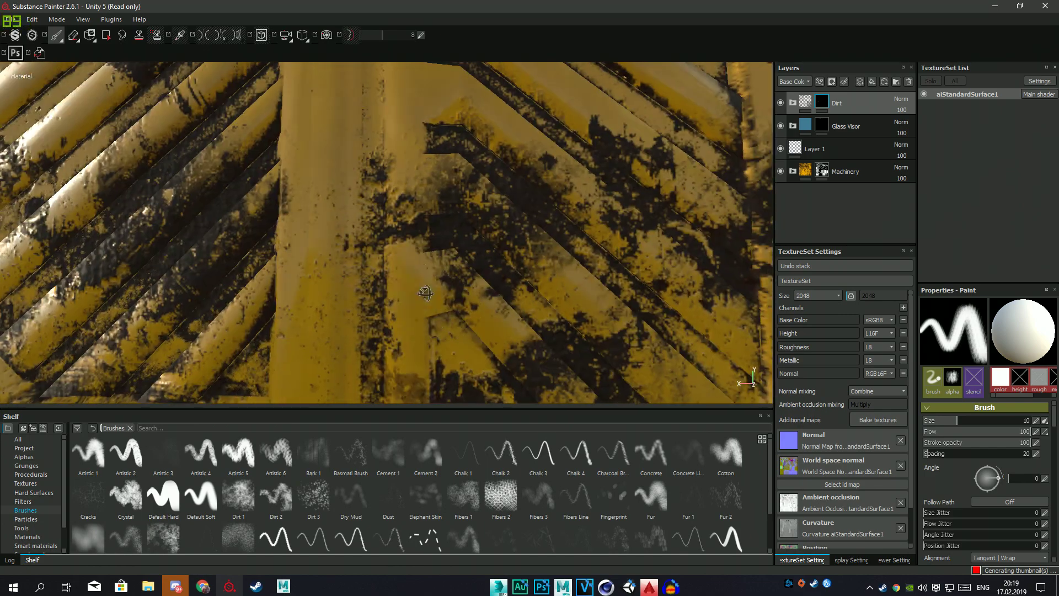
scroll(414, 281, "down", 5)
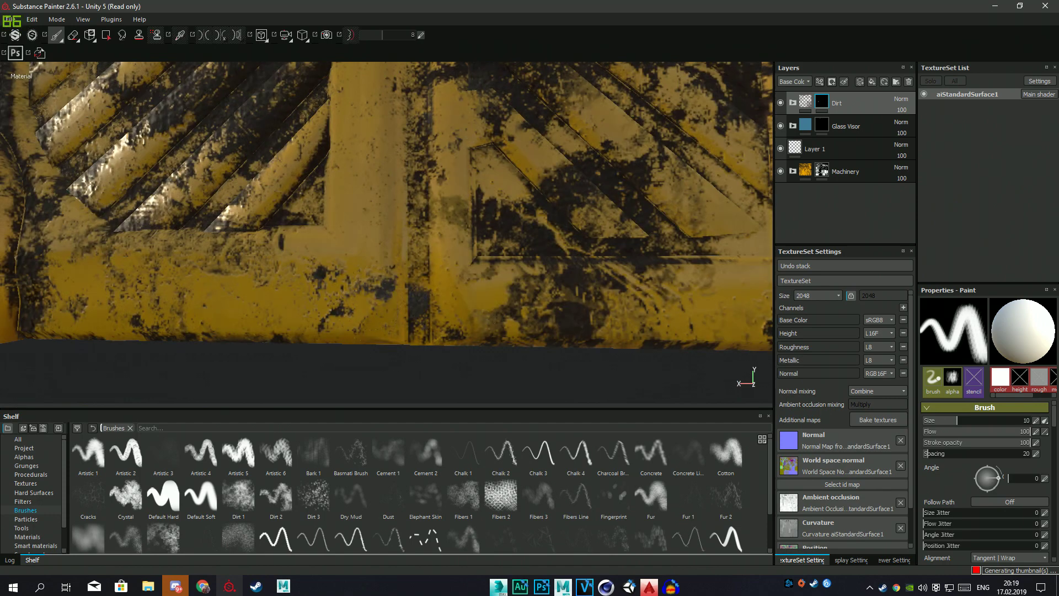
left_click_drag(331, 320, 419, 309, "alt")
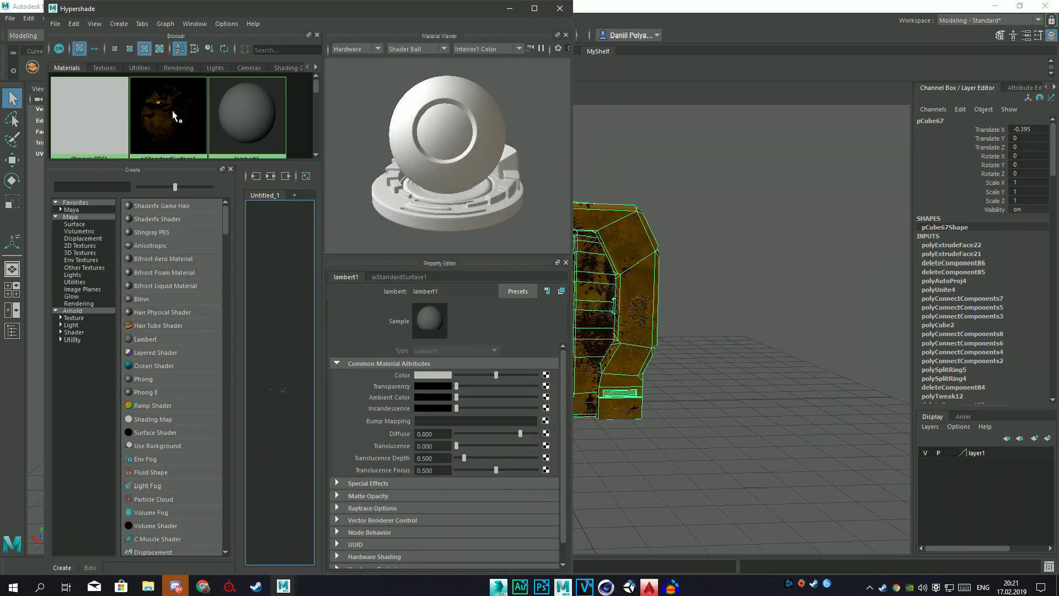
left_click(173, 116)
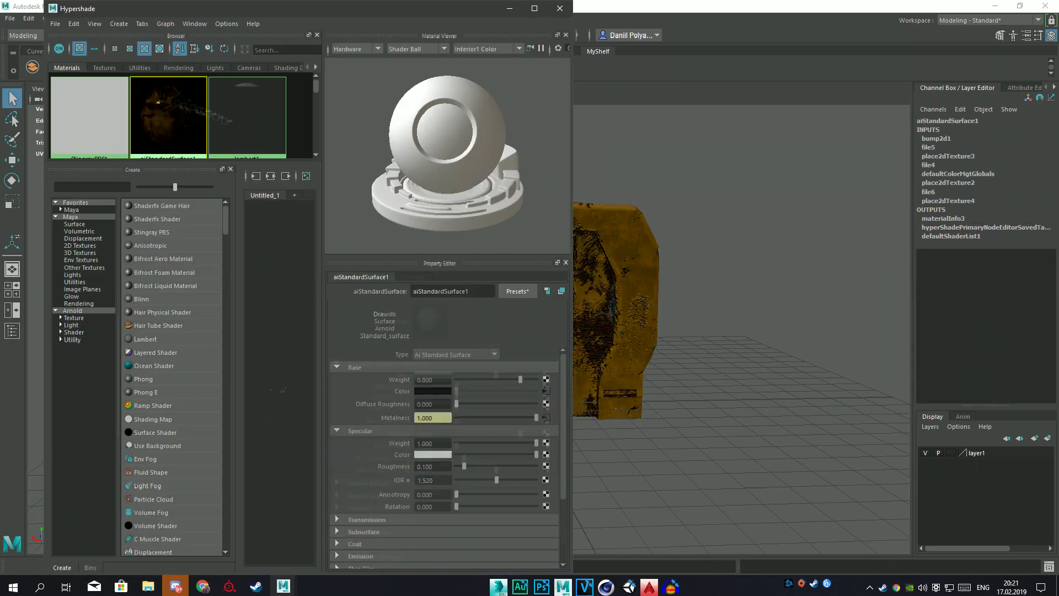
Step: Orbit around the door and select the whole door mesh pCube67
mouse_move(615, 307)
left_mouse_down("alt")
mouse_move(640, 307)
mouse_move(525, 300)
mouse_move(761, 293)
left_mouse_up("alt")
scroll(403, 314, "up", 10)
scroll(429, 315, "up", 5)
scroll(634, 314, "down", 10)
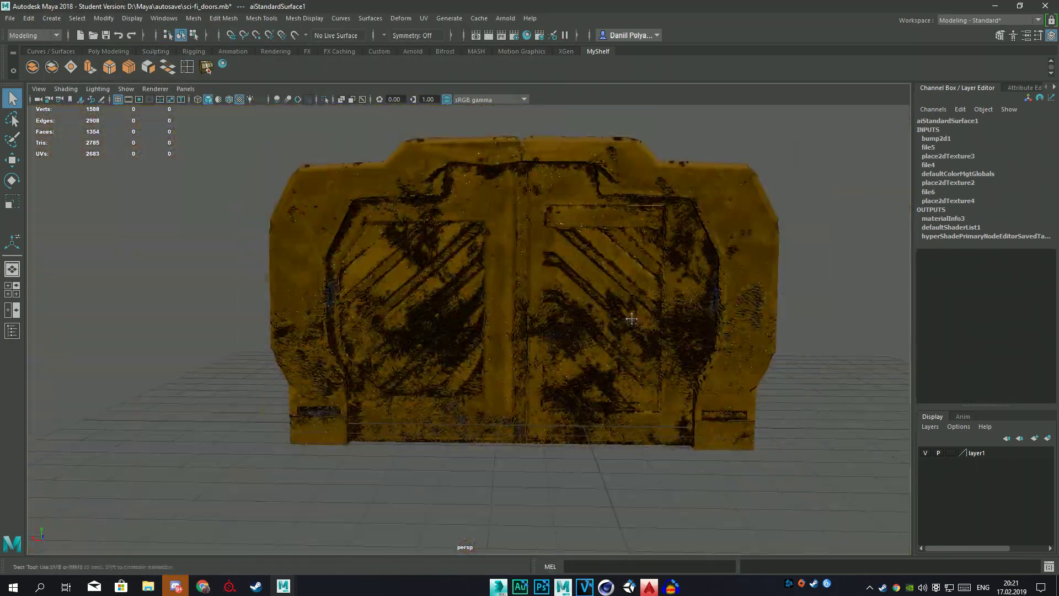
scroll(596, 343, "up", 2)
mouse_move(595, 343)
left_mouse_down("alt")
mouse_move(433, 291)
mouse_move(590, 345)
left_mouse_up("alt")
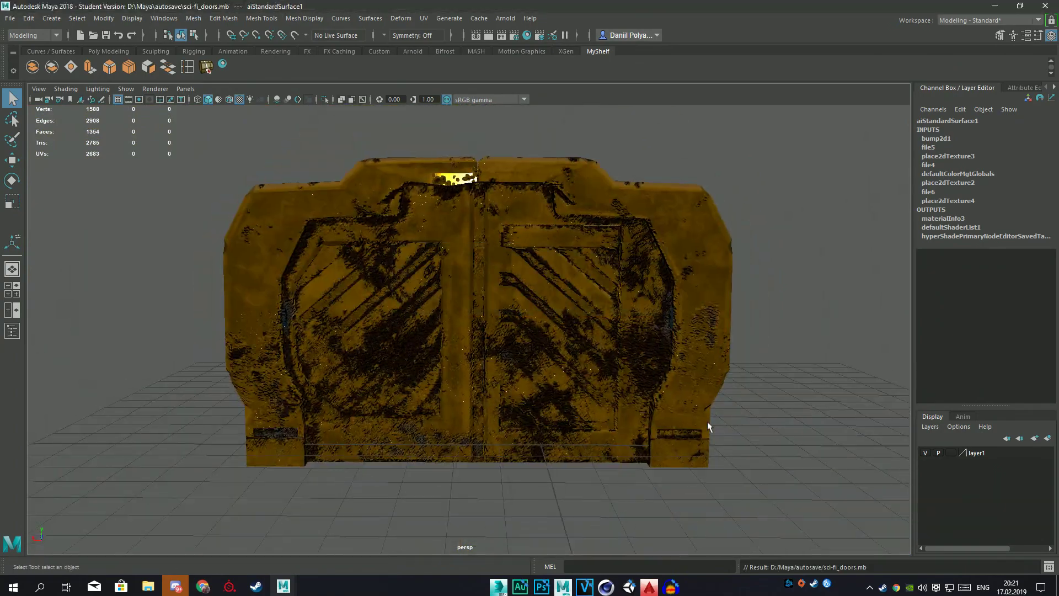
scroll(466, 355, "up", 3)
scroll(495, 350, "up", 10)
left_click(495, 362)
scroll(496, 362, "down", 10)
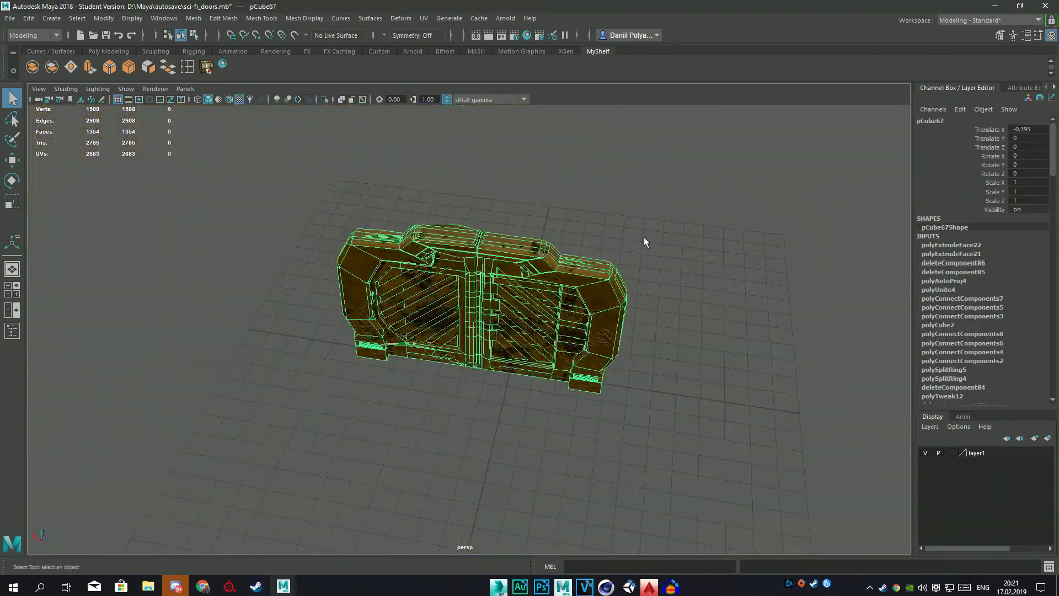
left_click(638, 296)
left_click_drag(732, 428, 740, 421, "alt")
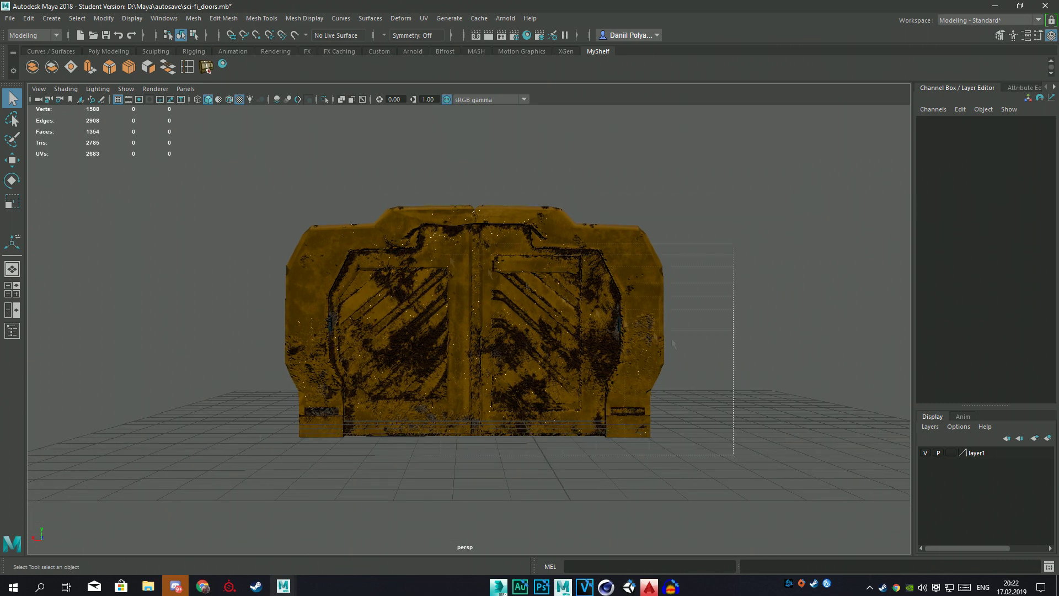
left_click_drag(264, 199, 261, 197)
Step: Send the door mesh to Unity as FBX into a new door folder in SCI-FI DOORS
left_click(10, 18)
left_click(188, 222)
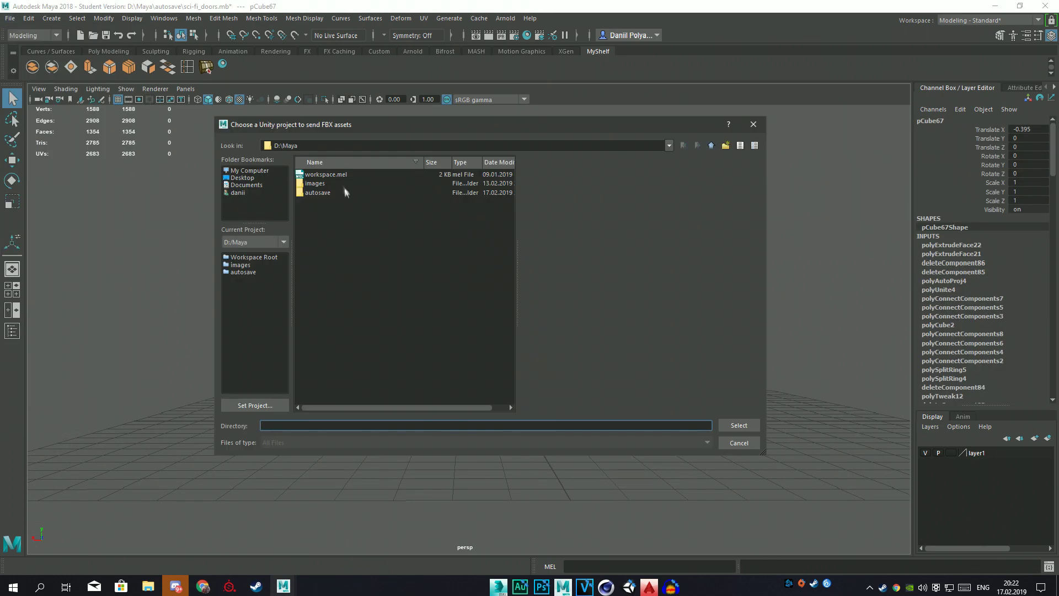
left_click_drag(319, 129, 773, 166)
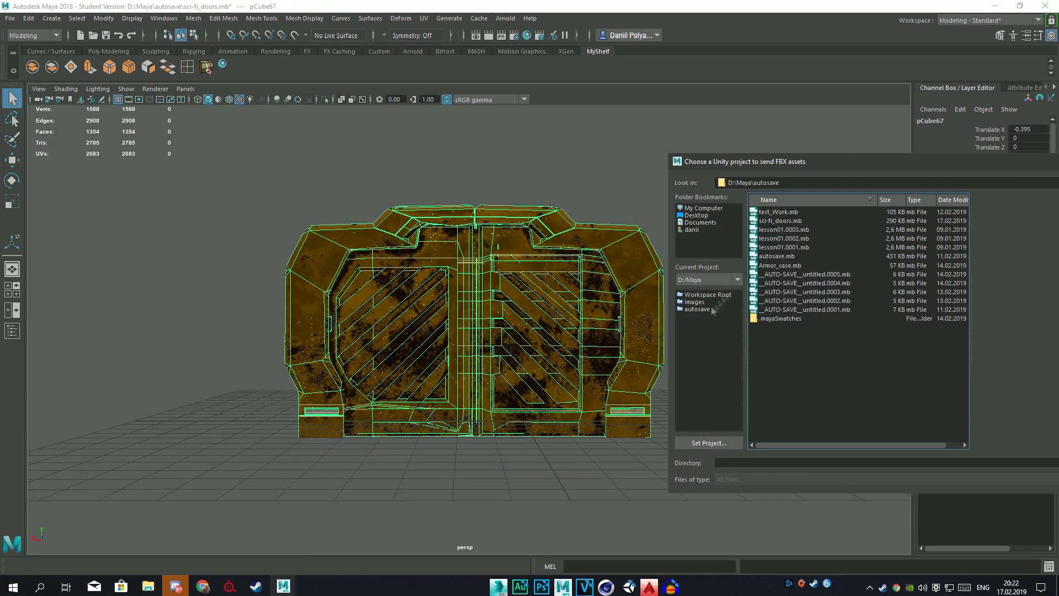
left_click(701, 222)
left_click(704, 208)
double_click(790, 225)
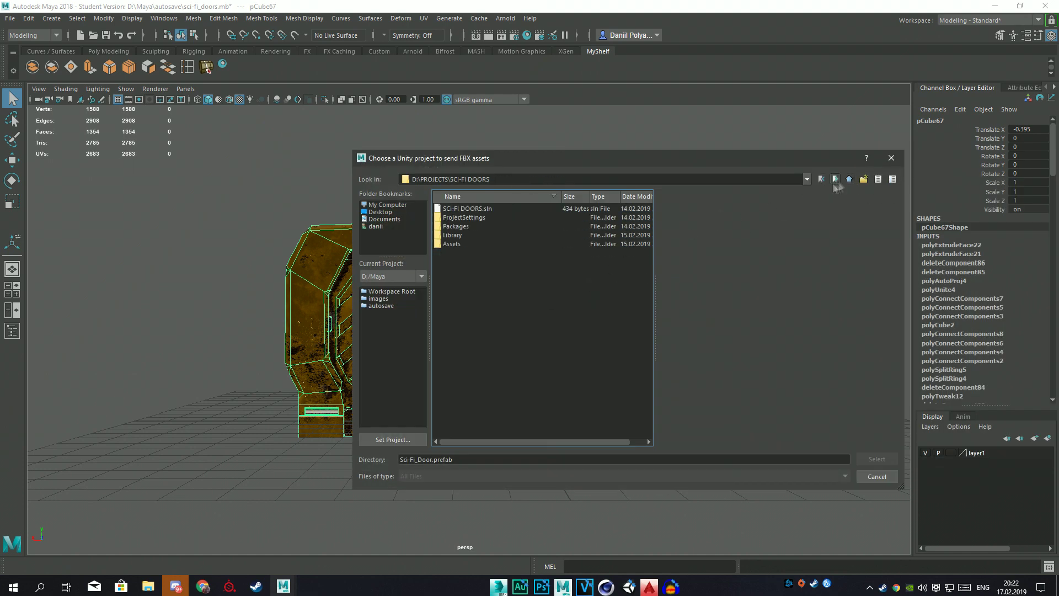
type("door")
key("Return")
key("Return")
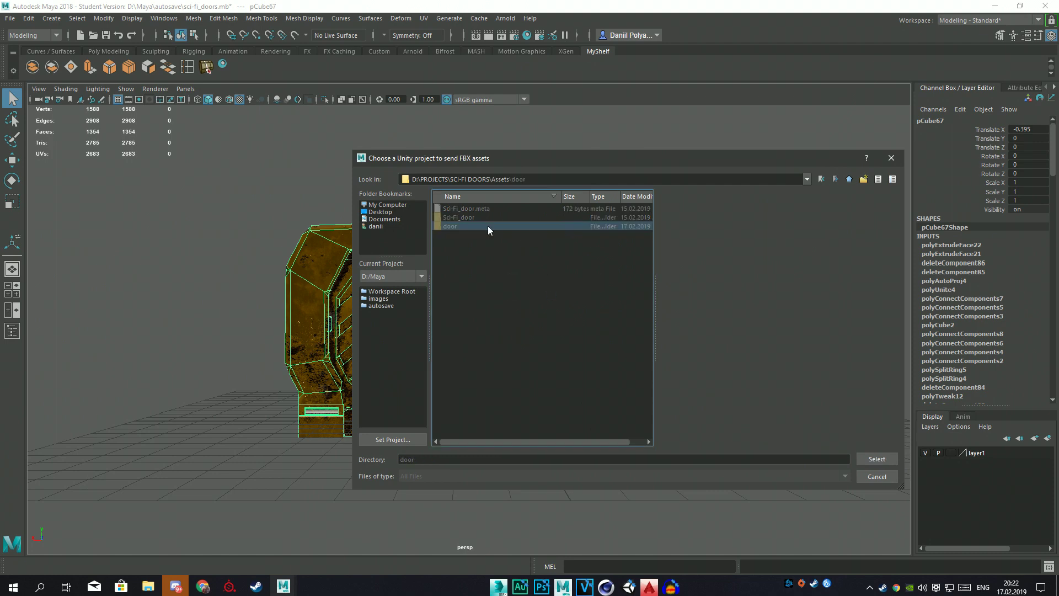
key("Return")
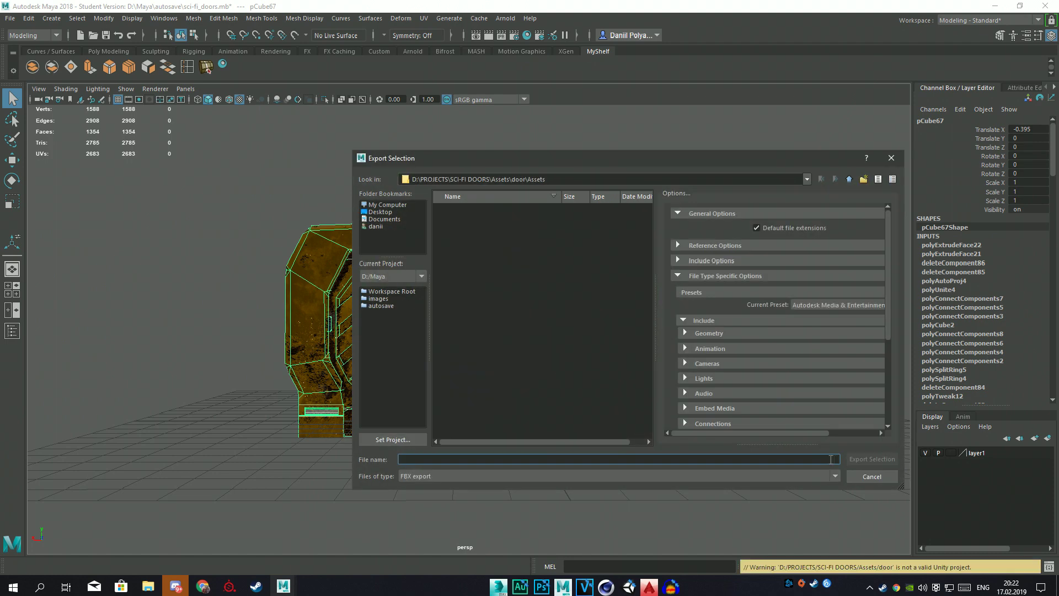
type("door")
key("Return")
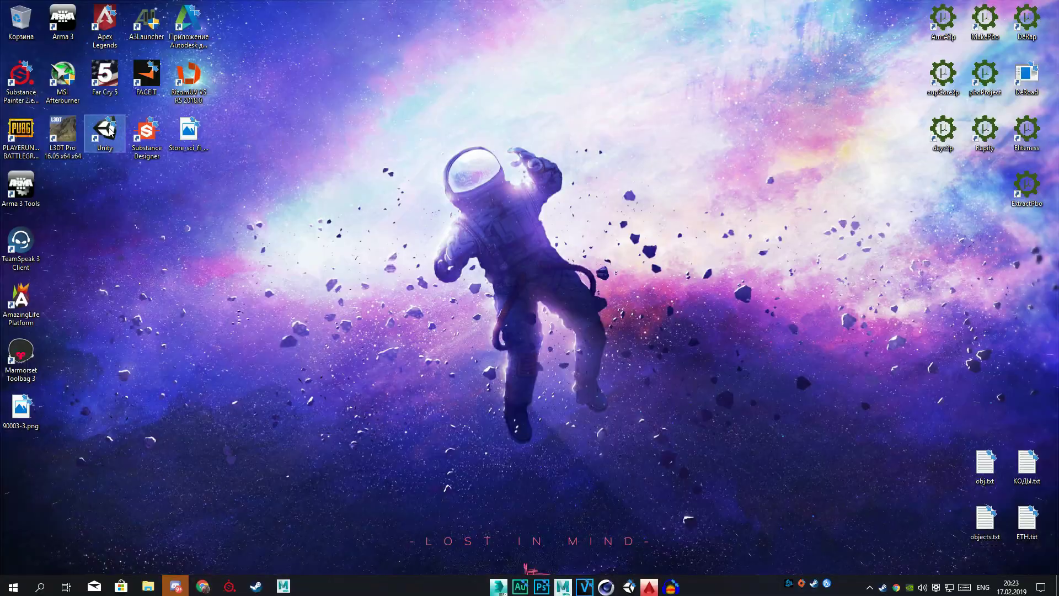
Step: Open the SCI-FI DOORS Unity project and import the textures from Documents/Substance Painter 2/export
double_click(110, 131)
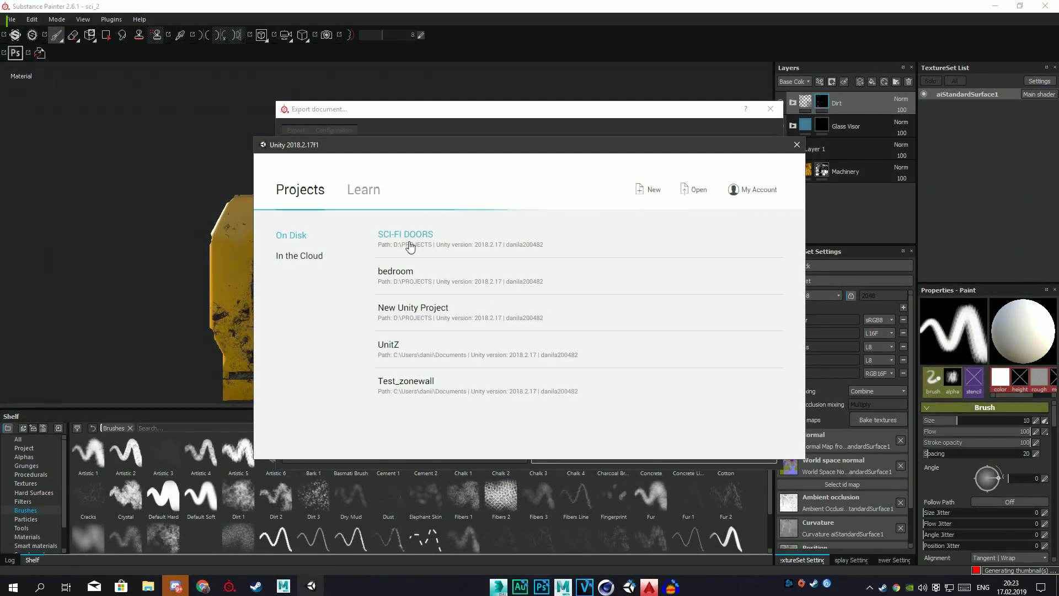
left_click(410, 246)
left_click(499, 301)
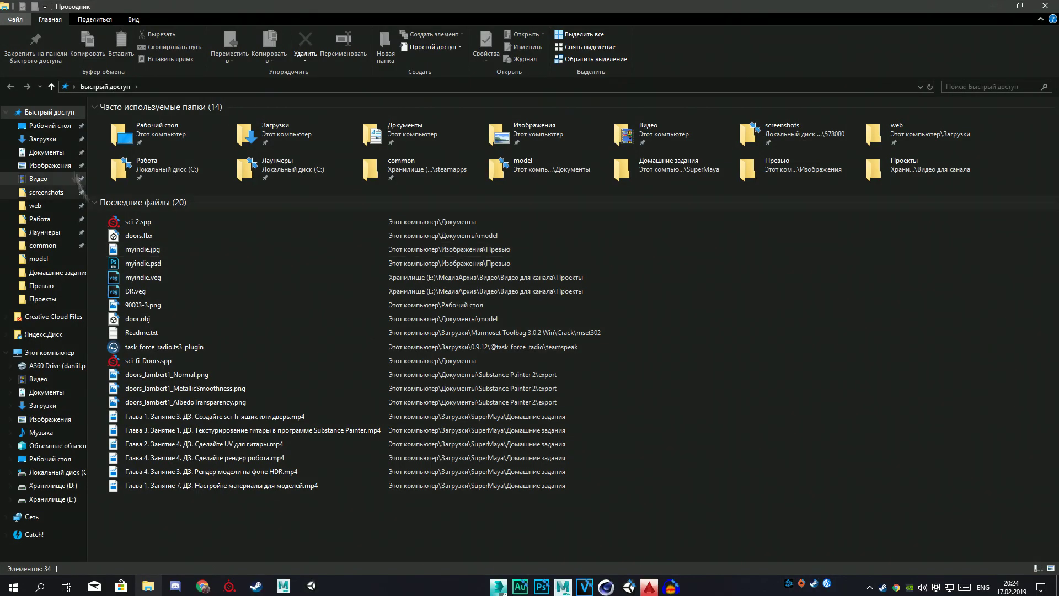
left_click(67, 153)
double_click(189, 369)
double_click(133, 112)
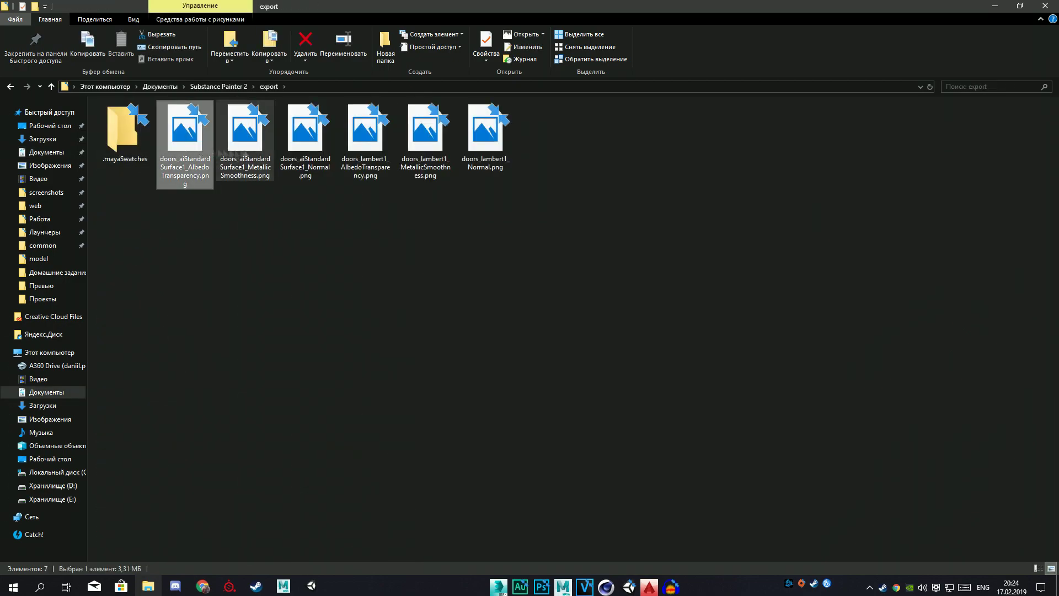
left_click_drag(240, 144, 331, 469)
Step: Create a new material asset named Material_DOOR
right_click(374, 457)
left_click(563, 332)
type("Material")
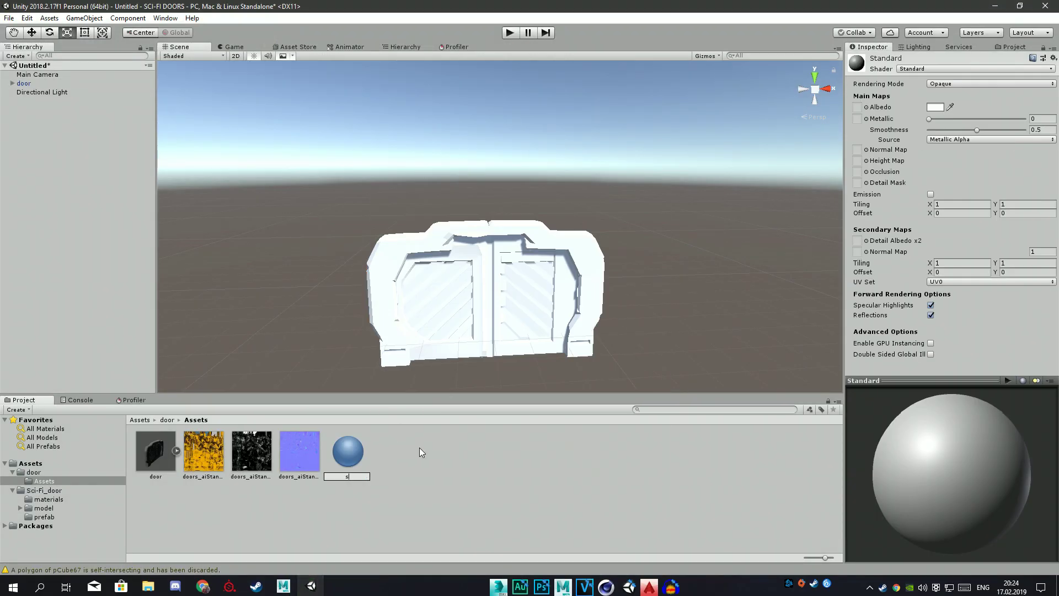
type("_DOOR")
key("Return")
Step: Assign the yellow albedo and normal maps, apply Material_DOOR to the door, and make a prefab
left_click_drag(882, 117, 872, 108)
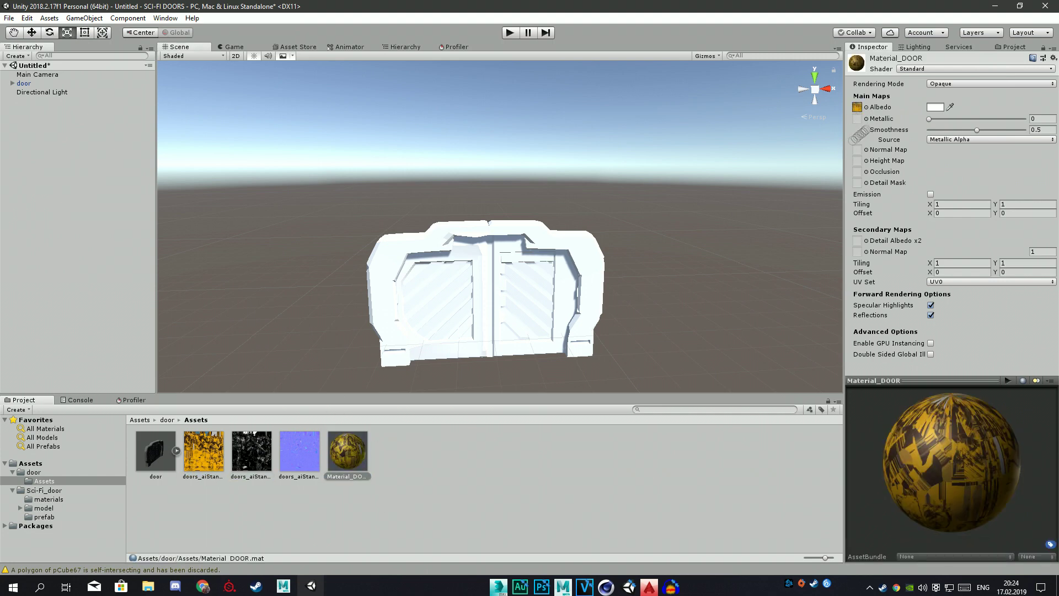
left_click_drag(299, 451, 857, 149)
mouse_move(347, 450)
left_mouse_down()
mouse_move(486, 292)
mouse_move(521, 295)
left_mouse_up()
scroll(485, 293, "up", 5)
left_click_drag(23, 83, 387, 496)
right_click(449, 513)
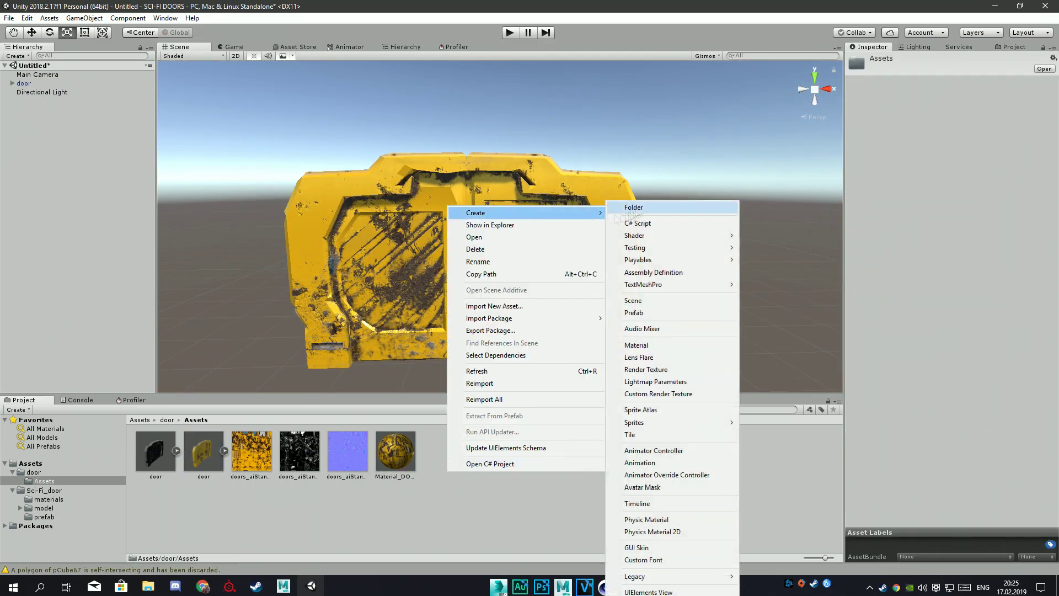
Step: Create Material, Prefab and Model folders, moving the textures and material into Material
left_click(641, 207)
type("M")
left_click(300, 451)
left_click(443, 451, "shift")
left_click_drag(444, 451, 156, 451)
right_click(342, 513)
left_click(534, 211)
type("P")
right_click(312, 507)
left_click(511, 210)
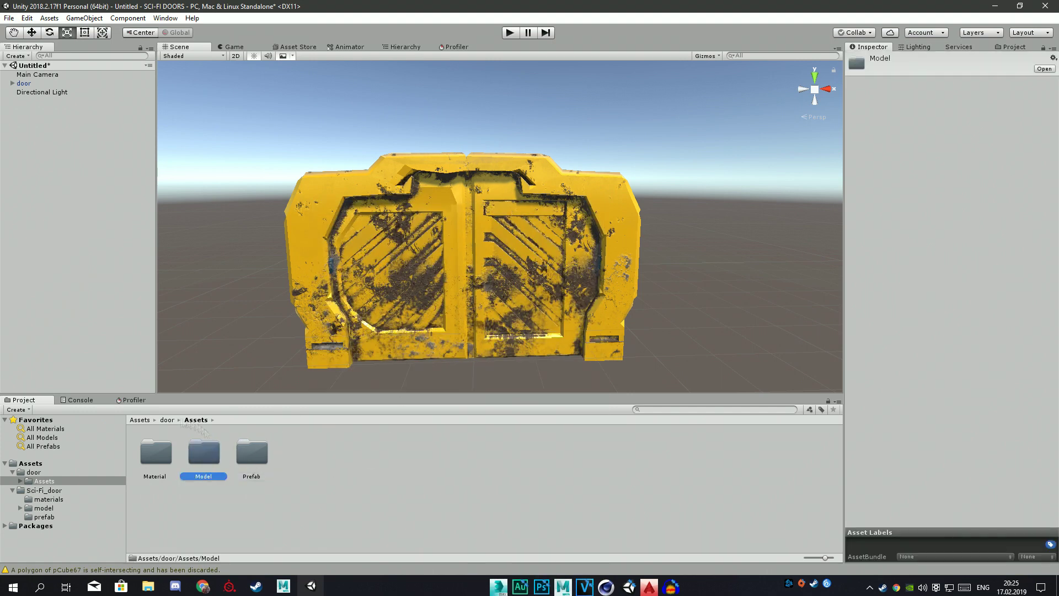
Step: Delete the old Sci-Fi_door folder and rename the door folder to Sci-fi_Door
left_click(204, 453)
key("Delete")
left_click(558, 315)
right_click(185, 469)
left_click(215, 258)
type("Sci-Fi")
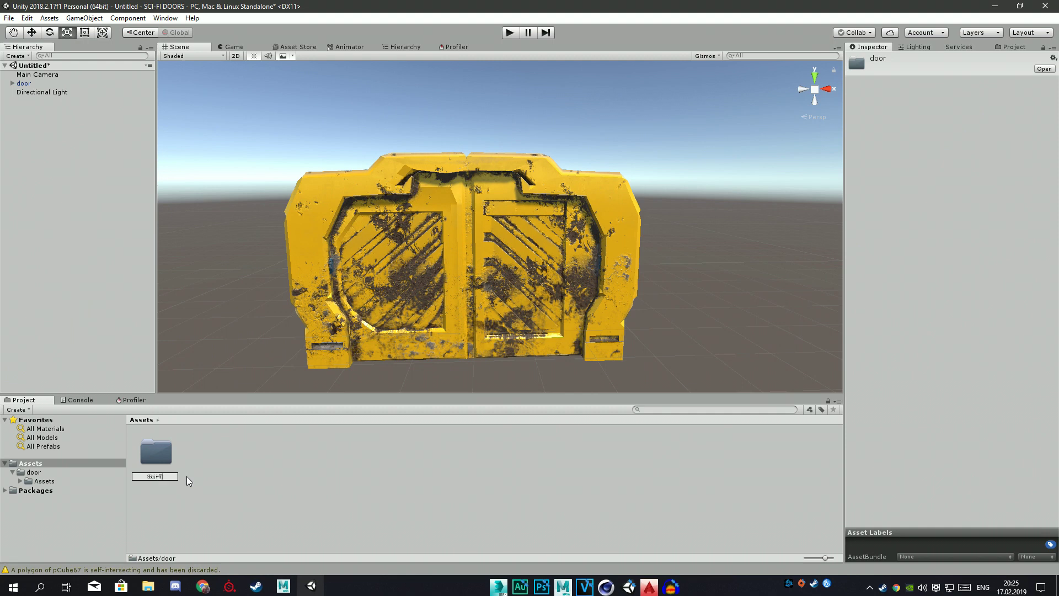
type("_Door")
key("Return")
Step: Browse into Sci-fi_Door to check its Material folder, then inspect the door's top edge
double_click(163, 462)
right_click(164, 462)
double_click(157, 455)
key("ctrl+a")
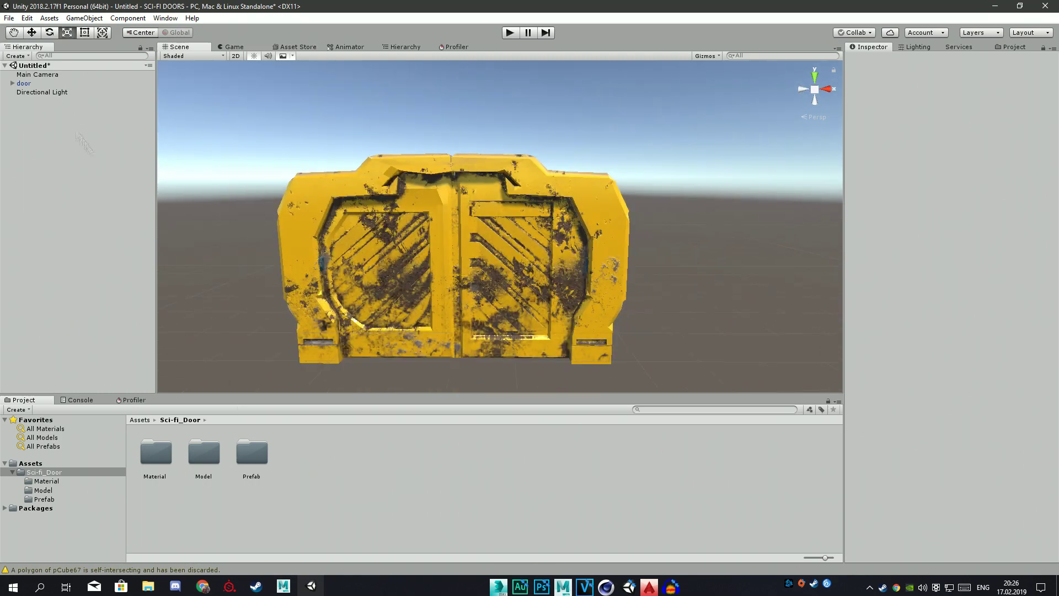
double_click(155, 452)
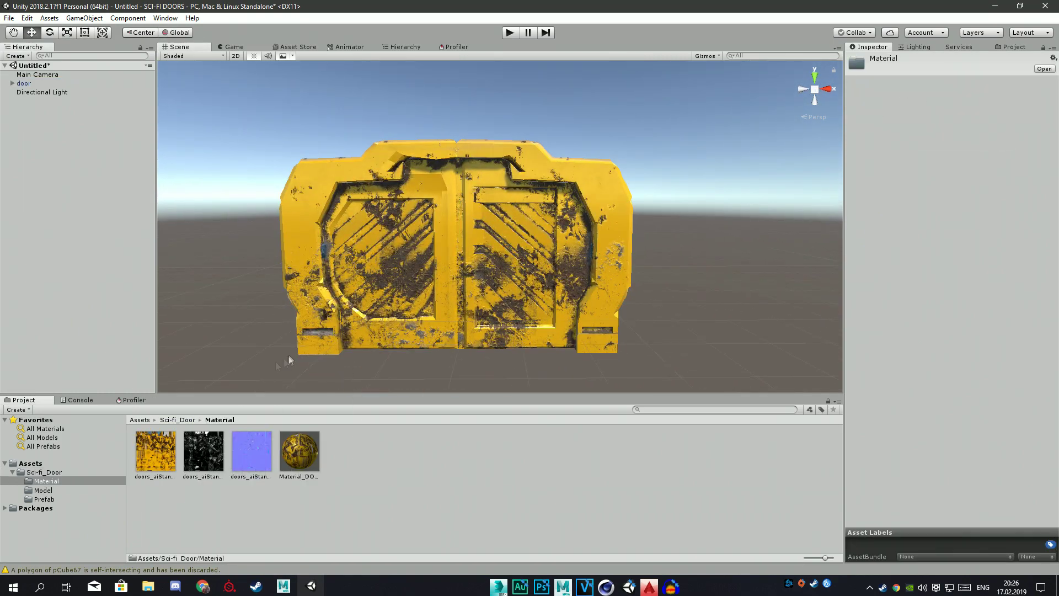
mouse_move(324, 359)
left_mouse_down("alt")
mouse_move(532, 262)
mouse_move(796, 191)
left_mouse_up("alt")
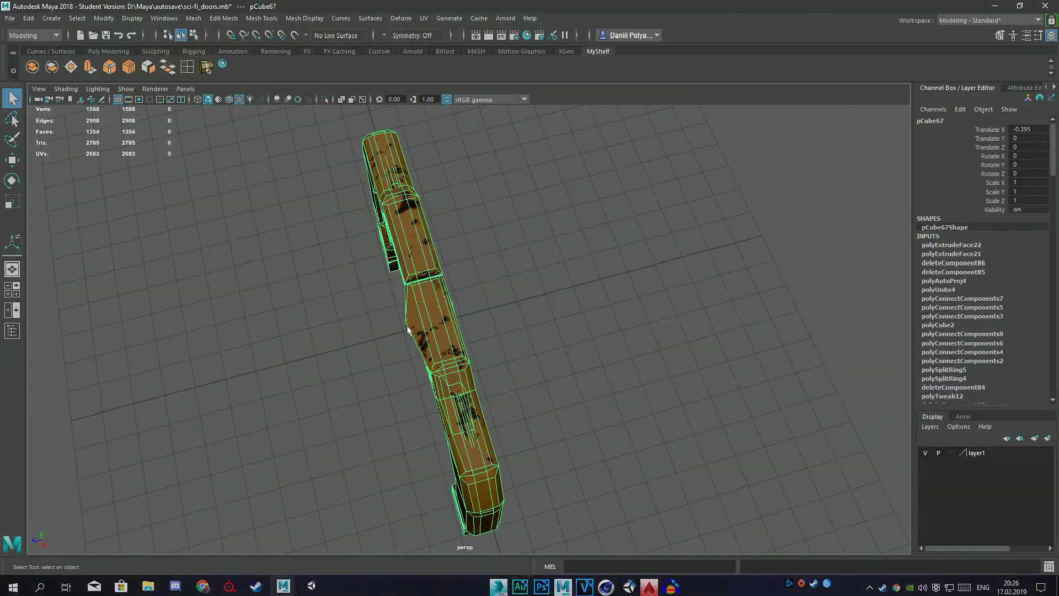
right_click_drag(407, 330, 402, 237)
scroll(407, 329, "up", 5)
Step: Return the door to object mode, select all of it, and export the selection as doors.fbx
left_click(515, 341)
key("w")
mouse_move(505, 334)
left_mouse_down("alt")
mouse_move(480, 319)
mouse_move(550, 168)
left_mouse_up("alt")
scroll(559, 120, "down", 5)
scroll(559, 120, "down", 5)
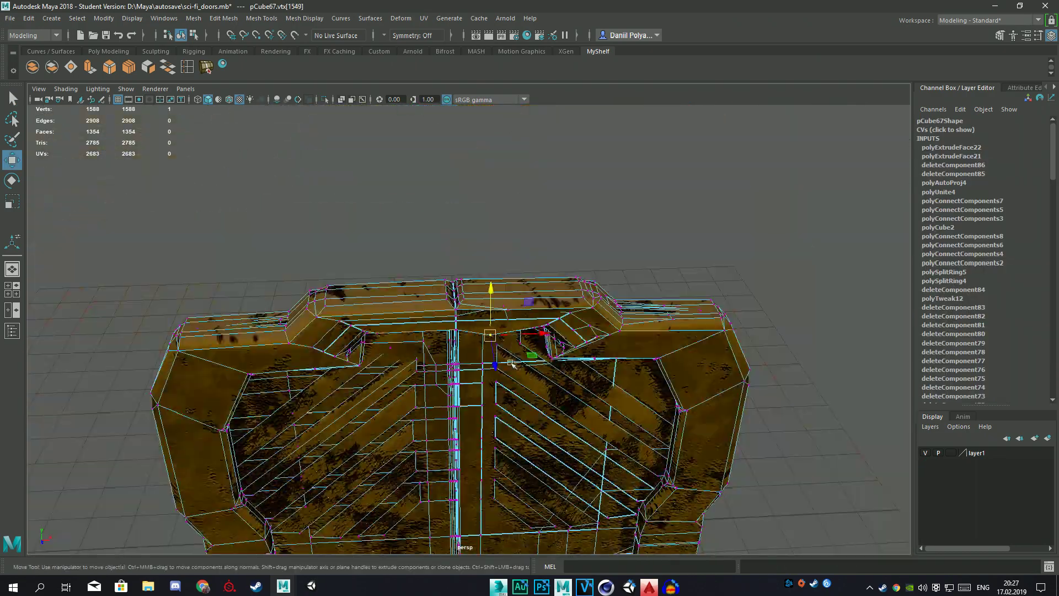
right_click_drag(639, 272, 703, 268)
left_click_drag(661, 508, 252, 285)
left_click(10, 19)
left_click(50, 149)
left_click(874, 467)
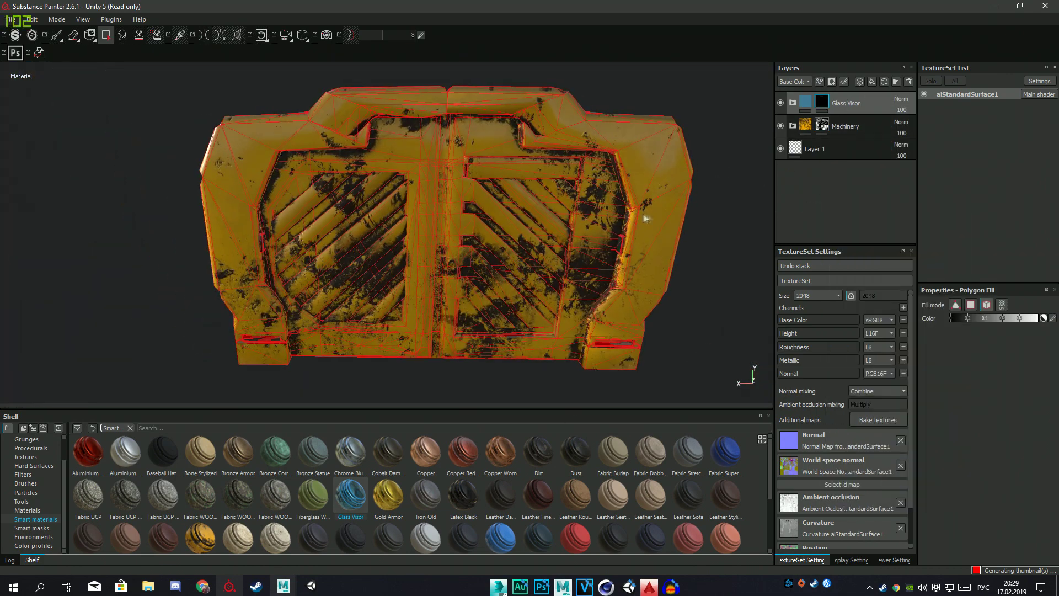
Step: Add Dirt and Dust smart-material layers, give Dust a black mask, and switch to mask painting
left_click_drag(820, 74, 828, 102)
left_click_drag(689, 144, 620, 182, "alt")
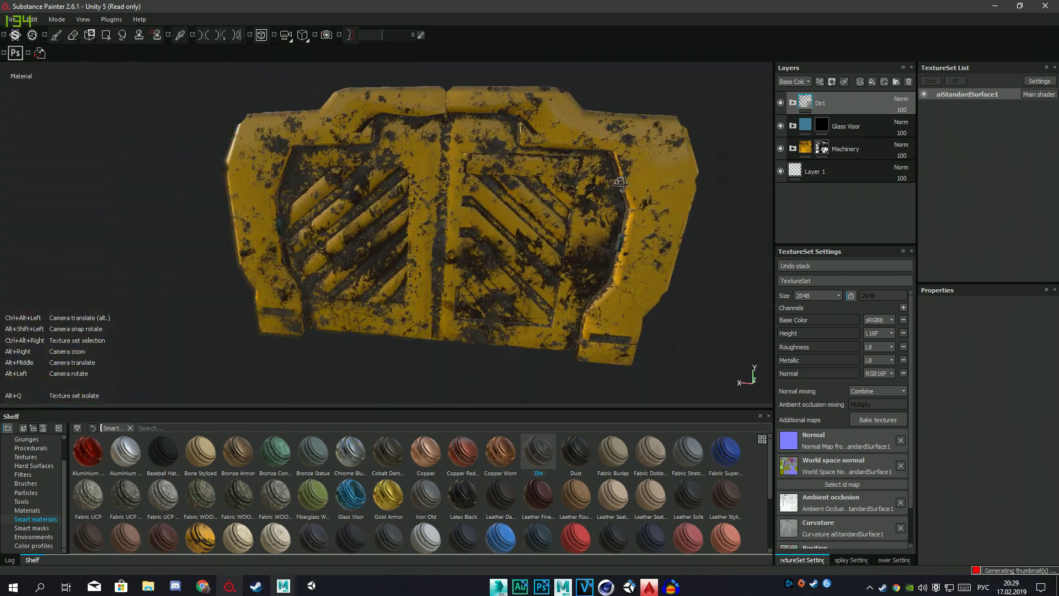
right_click(848, 97)
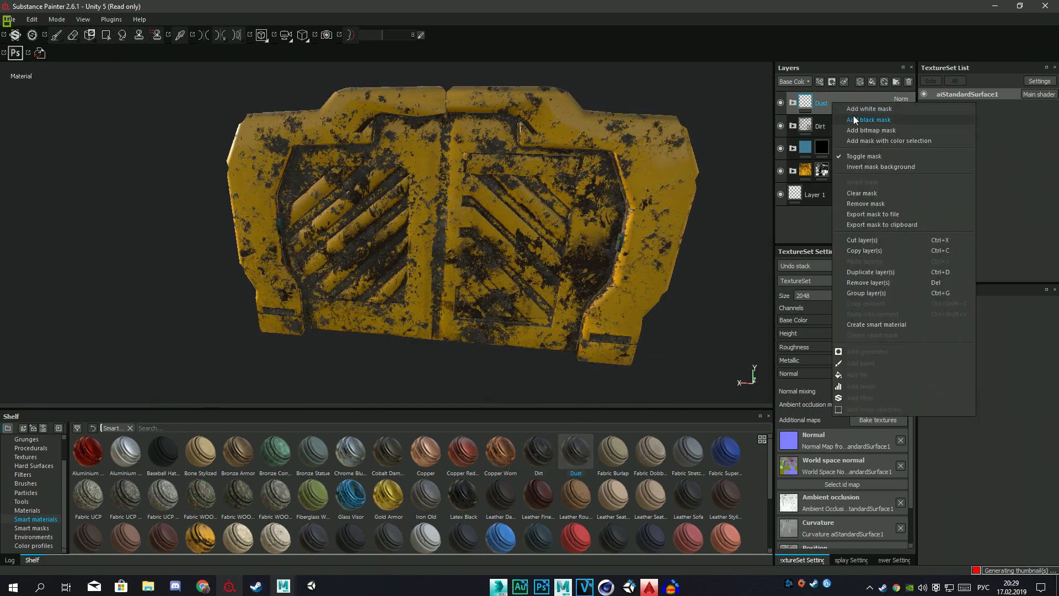
left_click(860, 107)
scroll(524, 270, "up", 5)
key("1")
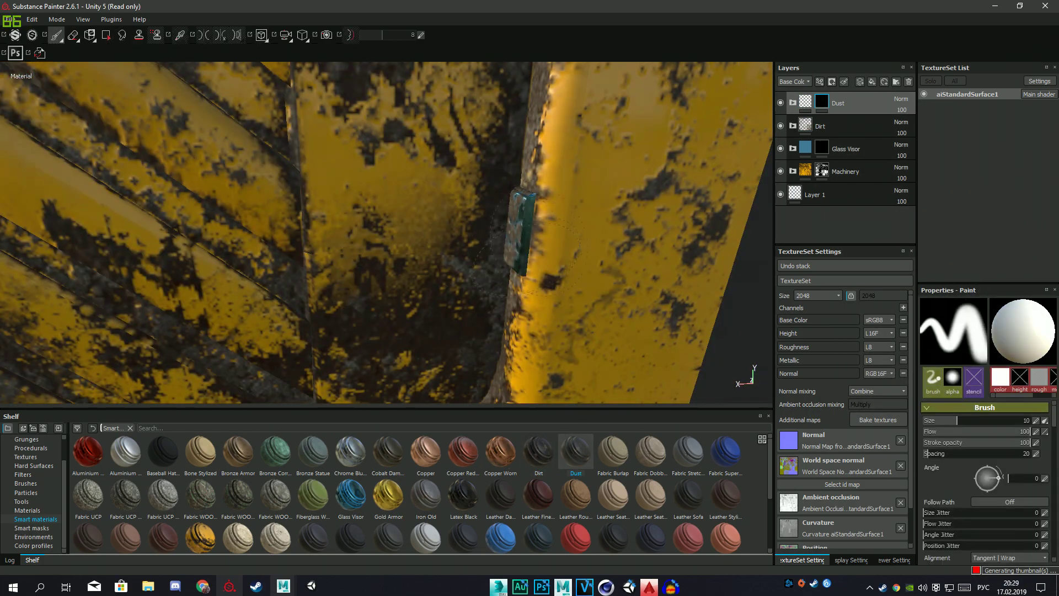
left_click_drag(525, 259, 607, 237, "alt")
scroll(676, 227, "down", 5)
scroll(676, 227, "up", 5)
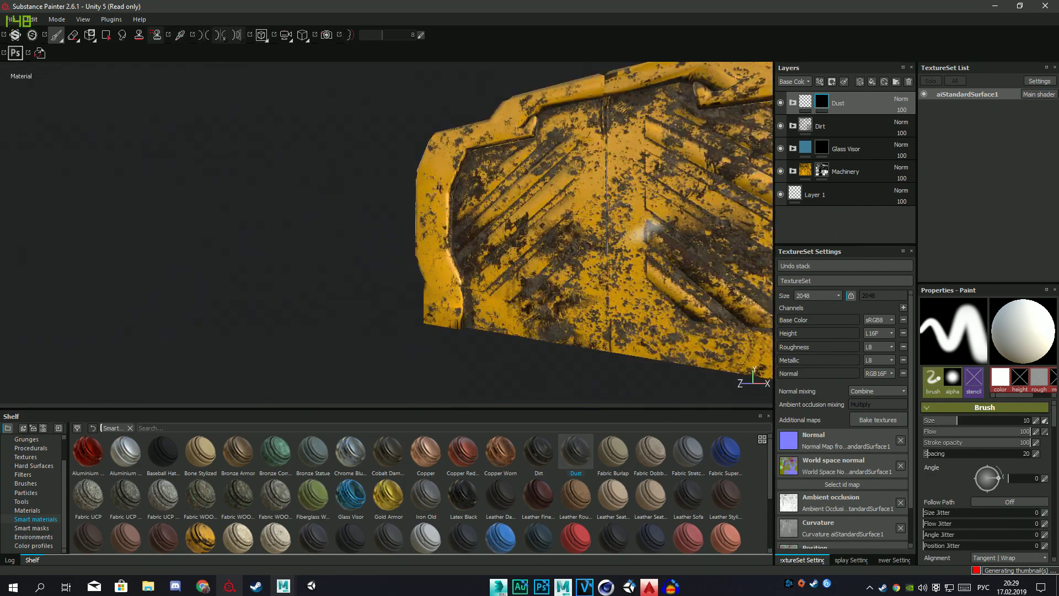
Step: Save the project, overwriting the existing sci_2.spp file
mouse_move(632, 246)
left_mouse_down("alt")
mouse_move(551, 276)
mouse_move(150, 226)
mouse_move(472, 259)
left_mouse_up("alt")
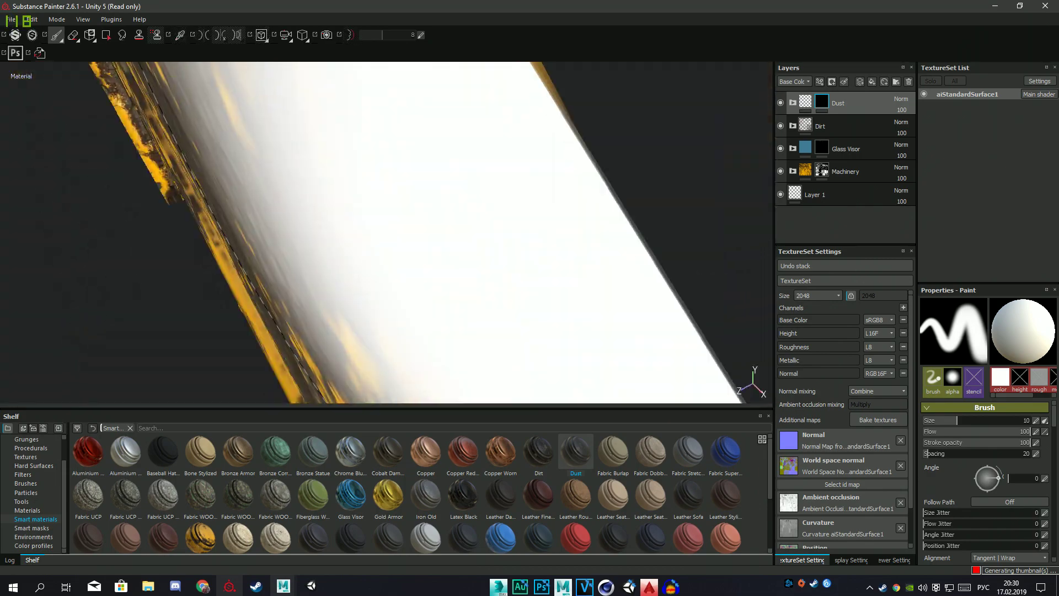
left_click(5, 23)
left_click(34, 146)
left_click(403, 454)
left_click(5, 23)
left_click(33, 83)
left_click(436, 294)
left_click(556, 294)
Step: Export the door textures with the Unity 5 (Standard Metallic) preset
left_click(7, 19)
left_click(34, 164)
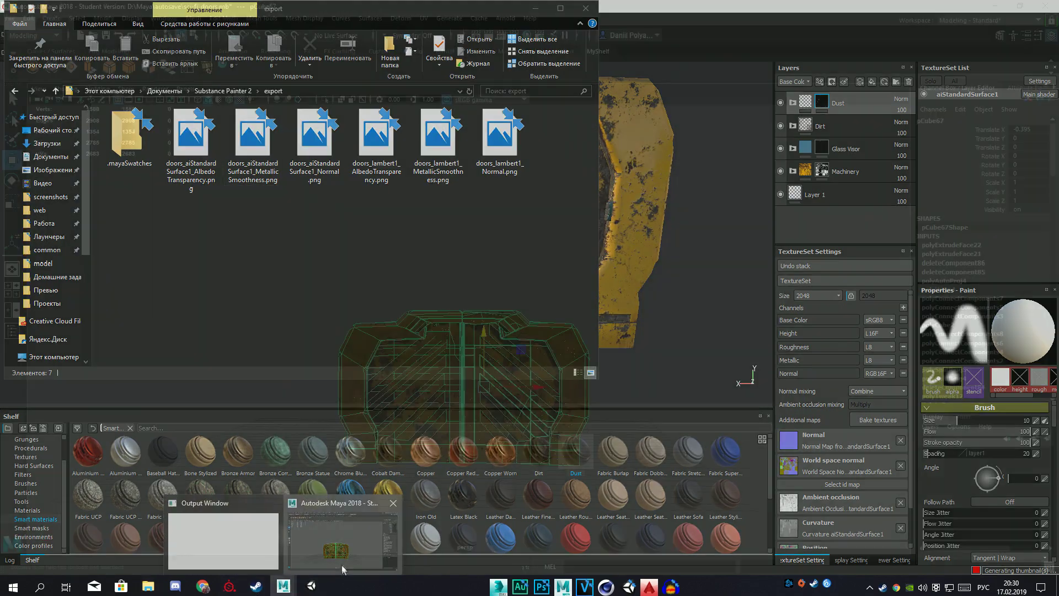
left_click(342, 565)
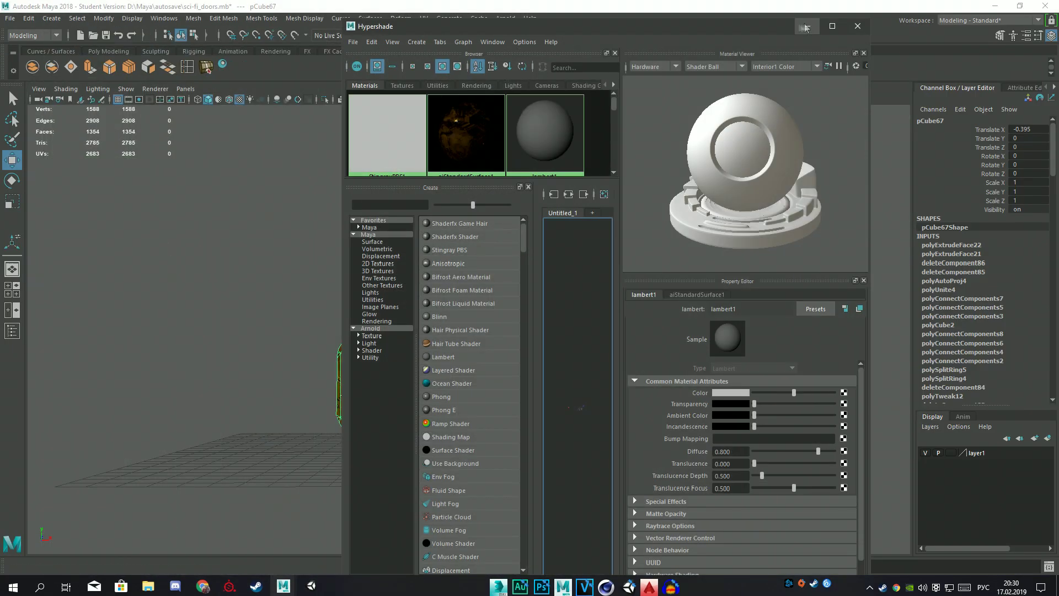
Step: Put the door mesh back in object mode and orbit to a front view
left_click(871, 4)
key("F8")
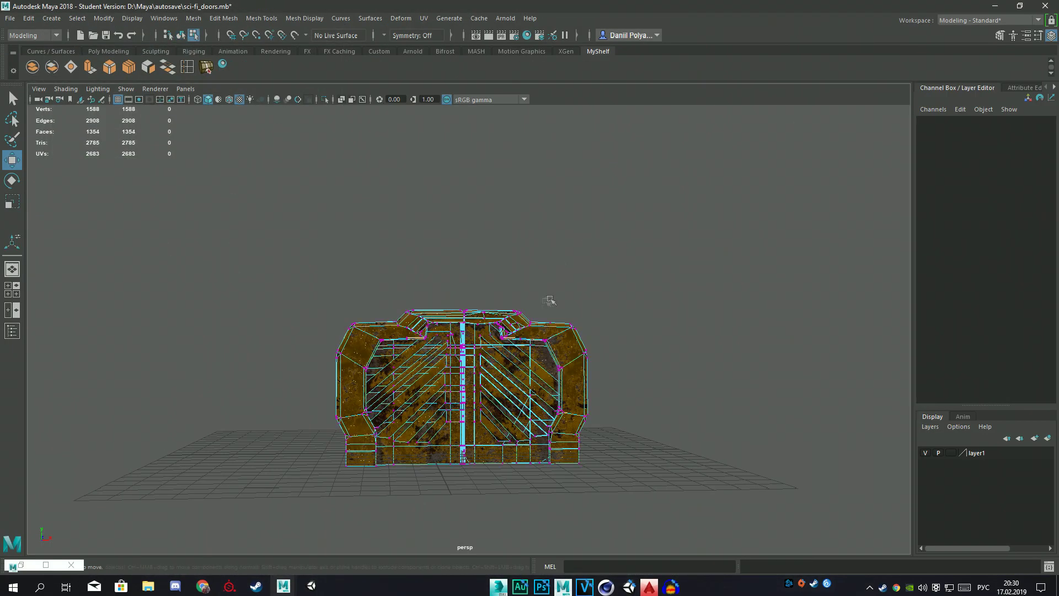
key("F8")
scroll(548, 296, "up", 5)
left_click_drag(485, 454, 397, 350, "alt")
scroll(398, 350, "down", 6)
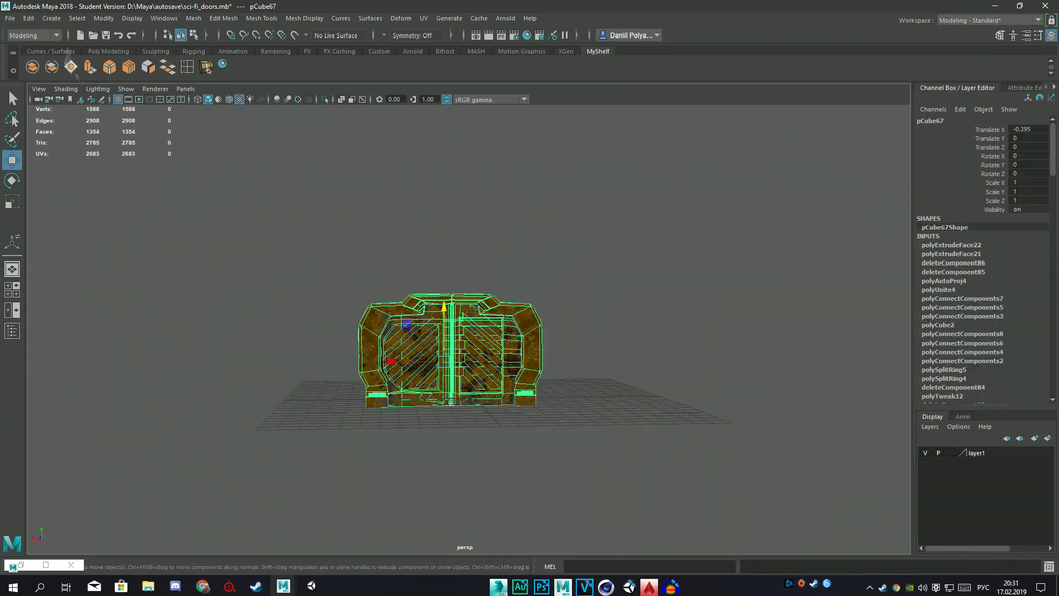
Step: Send the door to Unity, creating a new door folder on D: and naming the export SCI_FI_DOOR
left_click(10, 18)
left_click(209, 212)
double_click(490, 218)
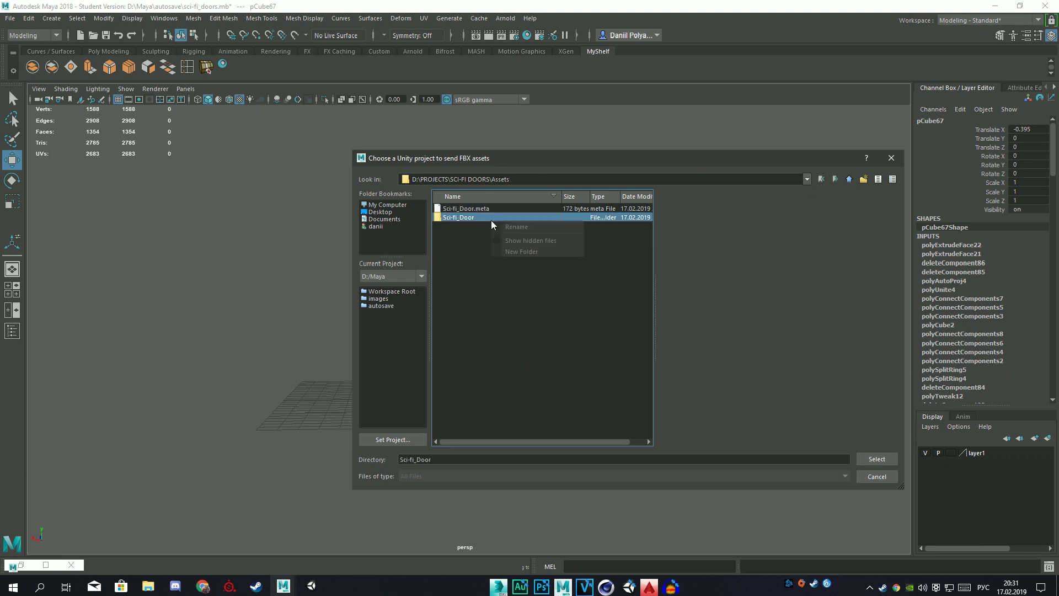
type("door")
key("Return")
left_click(877, 459)
type("SCI_FI_DOOR")
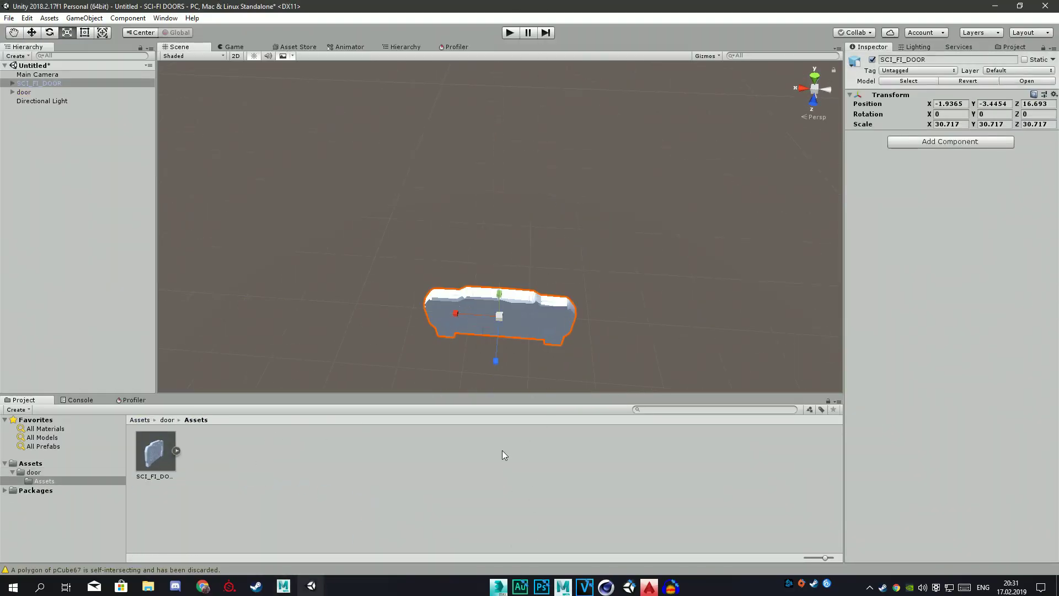
Step: Frame the imported SCI_FI_DOOR in the scene and select the three exported textures
key("f")
left_click_drag(513, 248, 552, 232, "alt")
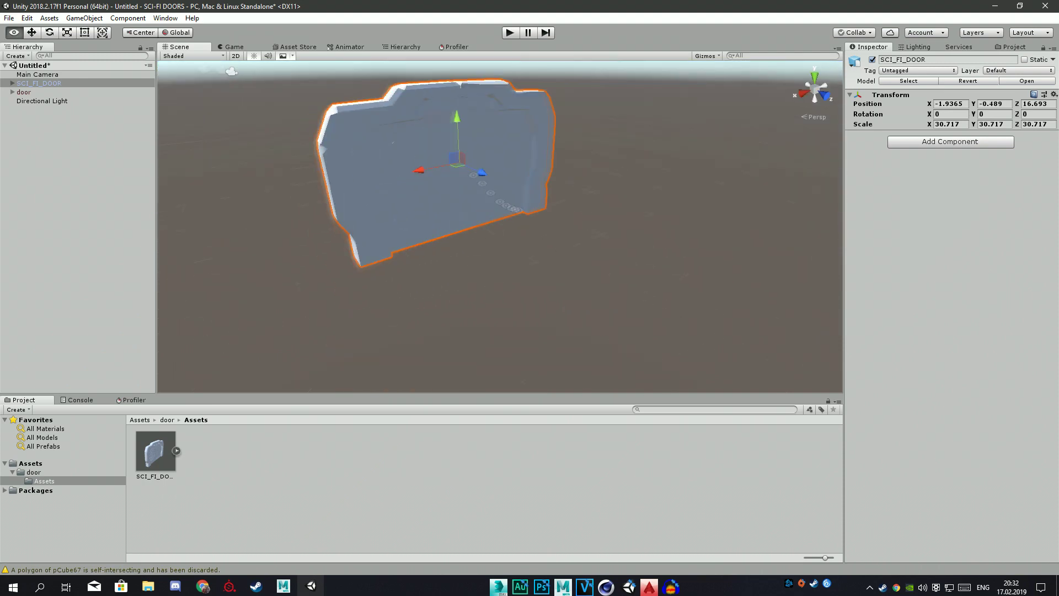
left_click_drag(458, 232, 487, 215, "alt")
right_click(249, 478)
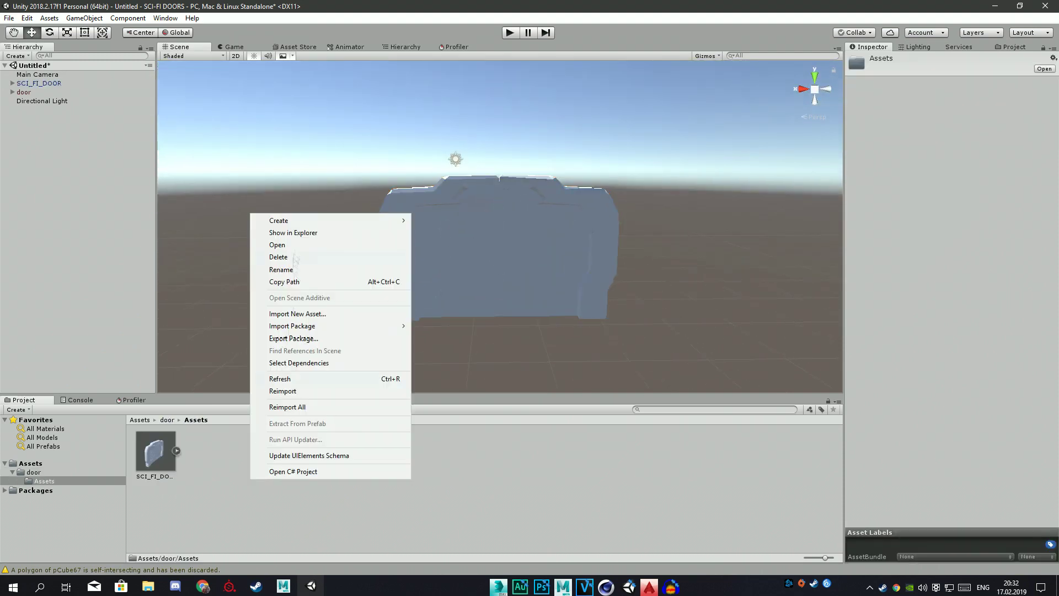
left_click(44, 480)
left_click_drag(344, 202, 197, 144)
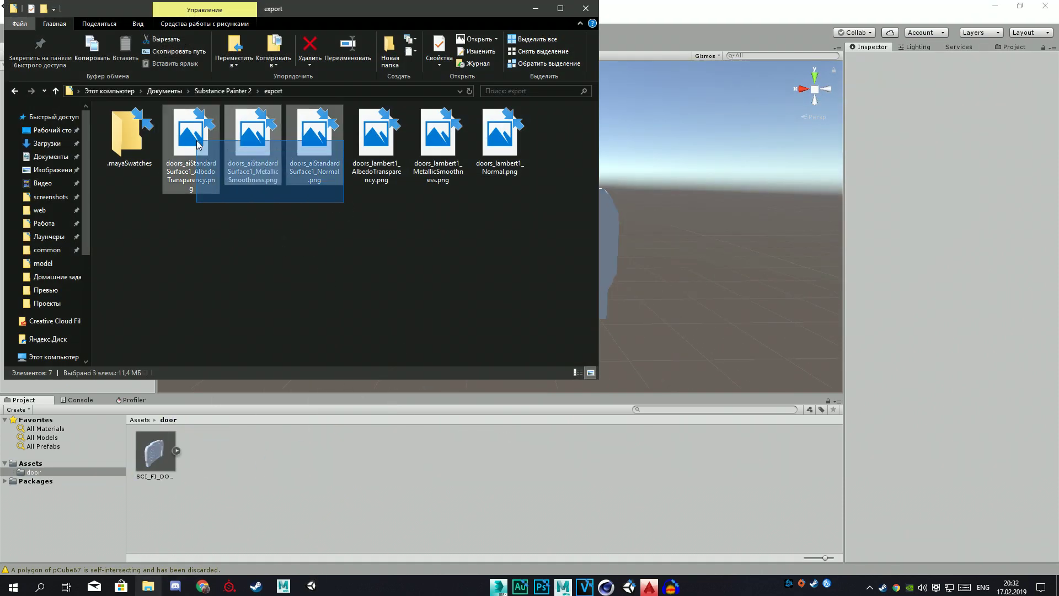
Step: Create Material_door, assign its normal map, and apply it to the door model
right_click(367, 474)
left_click(577, 346)
type("S")
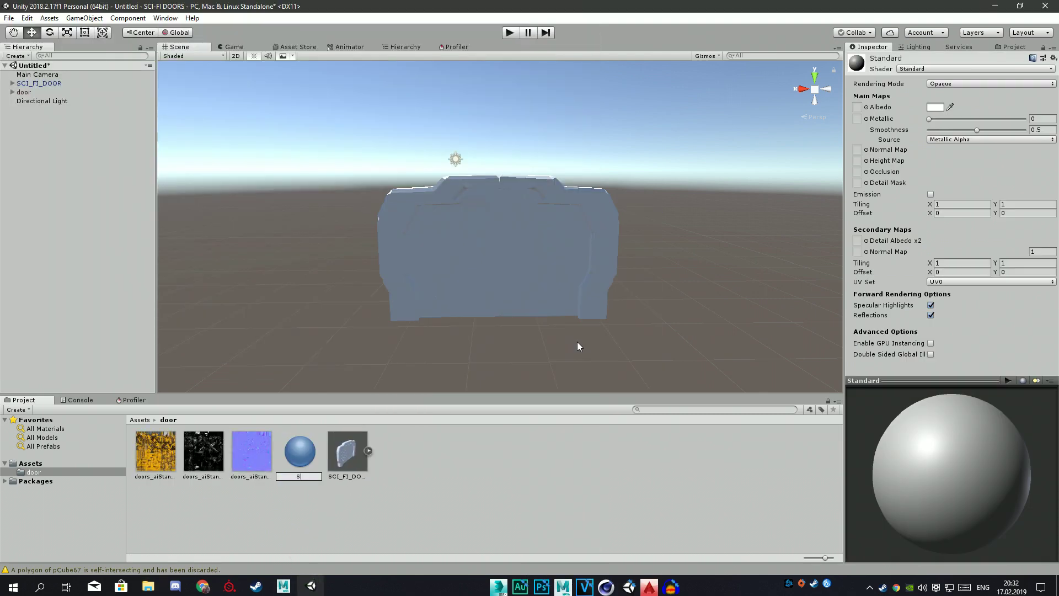
type("oor")
key("Return")
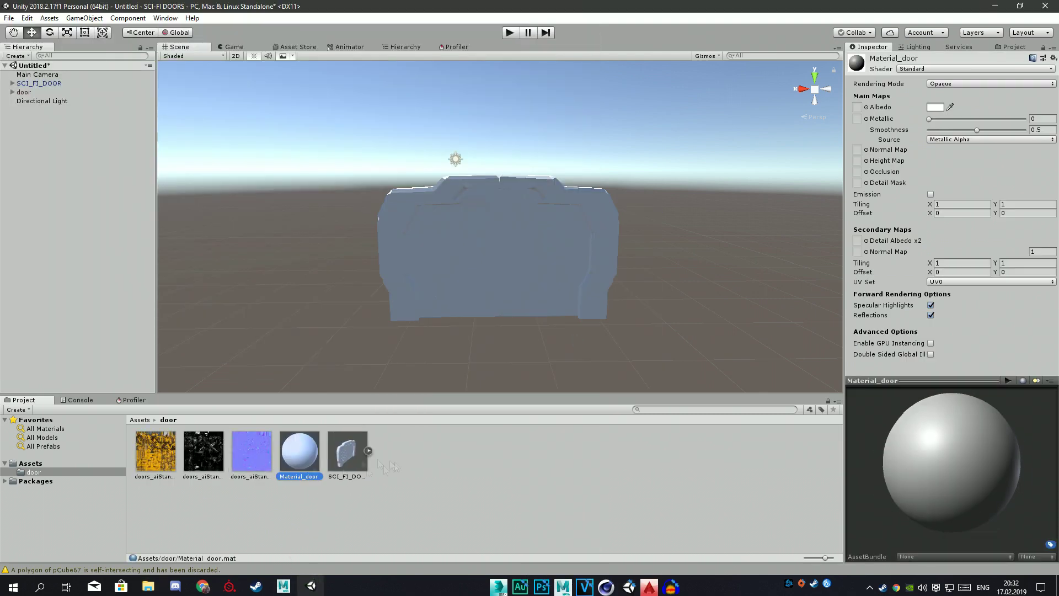
left_click_drag(252, 450, 857, 149)
left_click_drag(299, 451, 525, 234)
left_click_drag(465, 297, 441, 320, "alt")
right_click(420, 457)
left_click(627, 205)
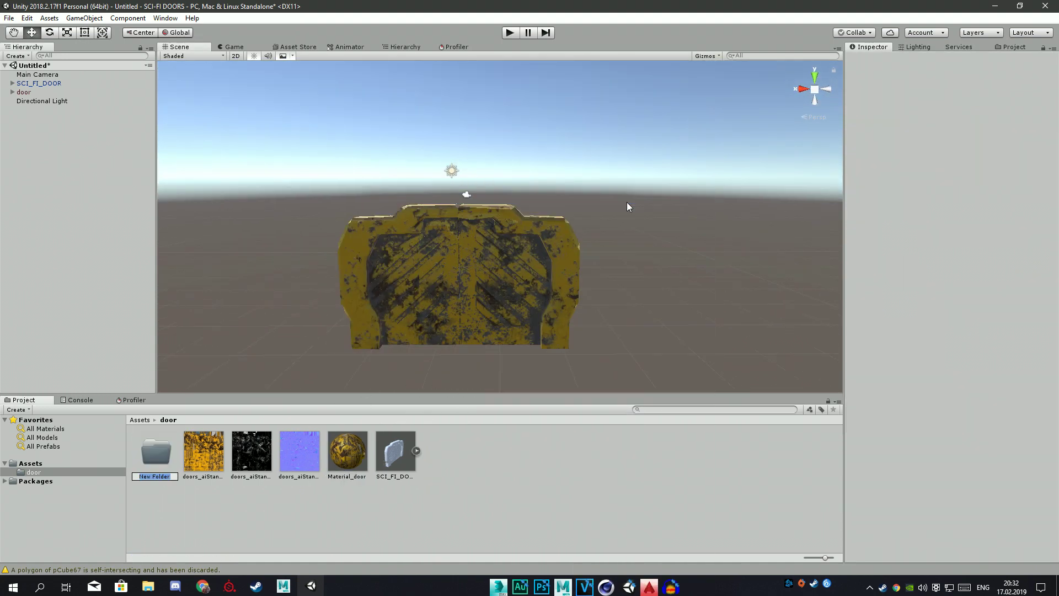
Step: Move Material_door into the Material folder and the three textures into a new texture folder
key("Return")
mouse_move(331, 497)
left_mouse_down()
mouse_move(185, 436)
mouse_move(114, 472)
left_mouse_up()
double_click(154, 451)
right_click(424, 467)
left_click(606, 205)
type("Textrue")
type("ure")
left_click_drag(386, 496, 237, 436)
left_click_drag(252, 450, 204, 450)
Step: Create a Model folder and move the SCI_FI_DOOR model into it
right_click(324, 454)
left_click(538, 200)
type("Model")
key("Return")
left_click_drag(299, 450, 208, 448)
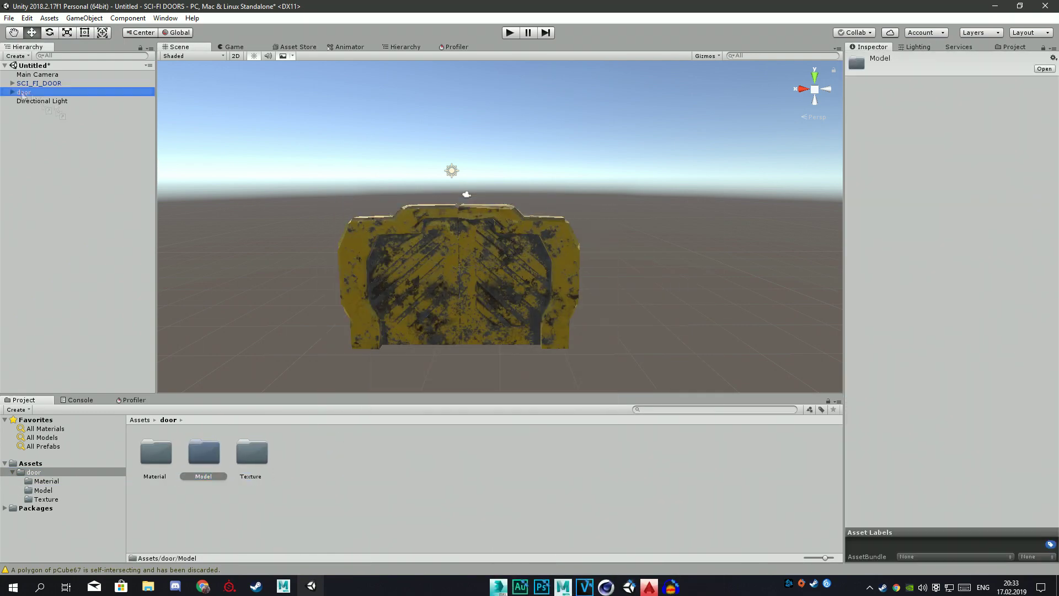
Step: Delete the old door prefab and make a new SCI_FI_DOOR prefab from the scene object
left_click(59, 91)
right_click(309, 455)
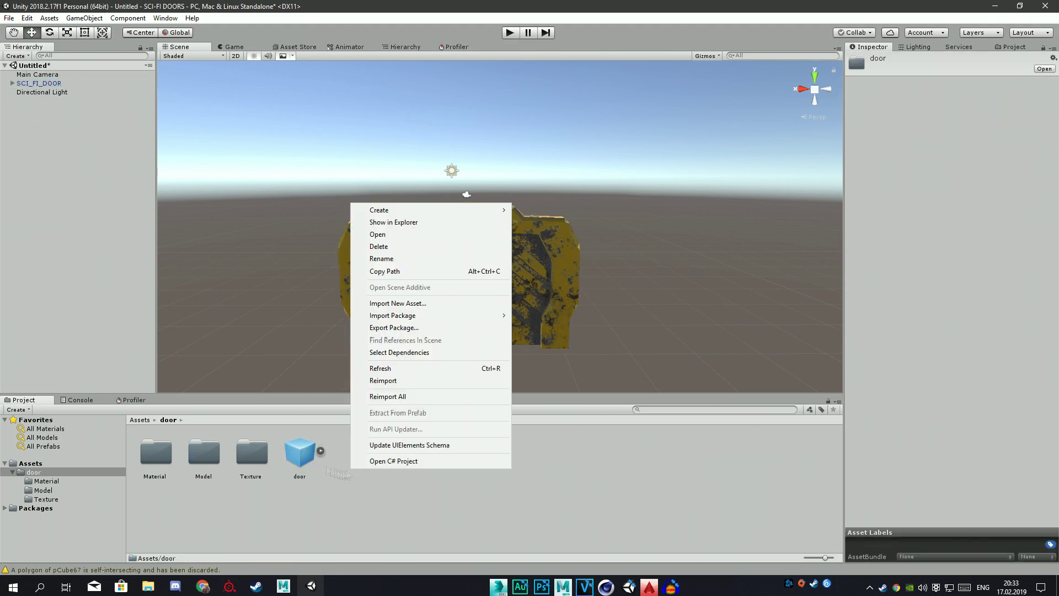
left_click(379, 246)
left_click(561, 314)
mouse_move(317, 425)
left_mouse_down()
mouse_move(297, 452)
mouse_move(319, 467)
mouse_move(261, 466)
left_mouse_up()
Step: Add a Prefab folder inside the door folder
right_click(343, 497)
left_click(528, 207)
type("Prefab")
key("Return")
Step: Rename the top-level door folder to Sci-fi_door
left_click(31, 463)
right_click(164, 468)
left_click(210, 256)
type("Scifi_door")
key("Return")
right_click(157, 451)
left_click(182, 239)
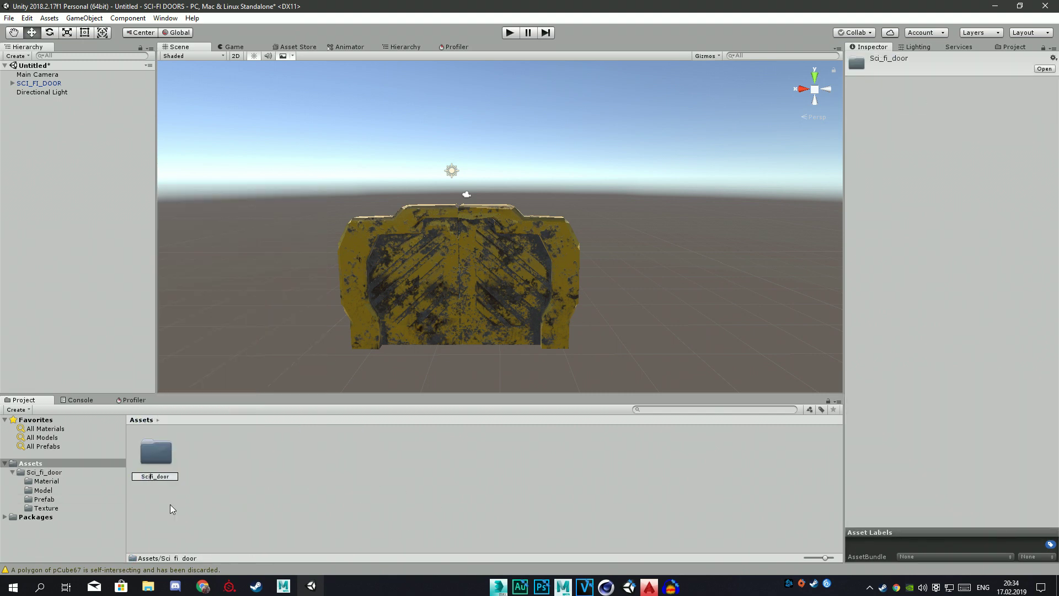
type("-")
key("Return")
Step: Save the scene as main in a Scene folder and launch Marmoset Toolbag
left_click_drag(331, 221, 270, 155, "alt")
key("ctrl+s")
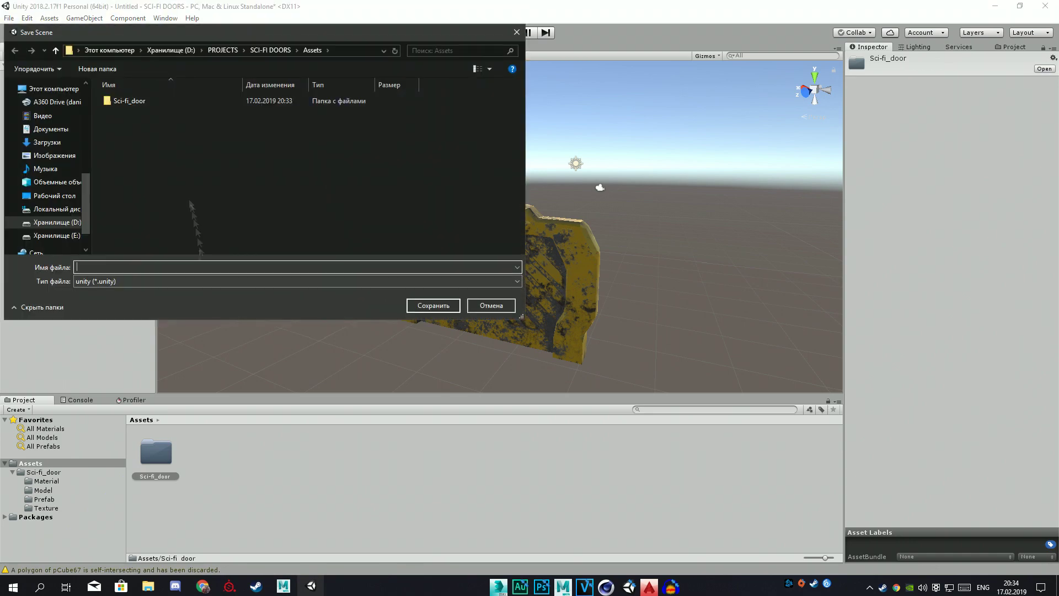
type("scene")
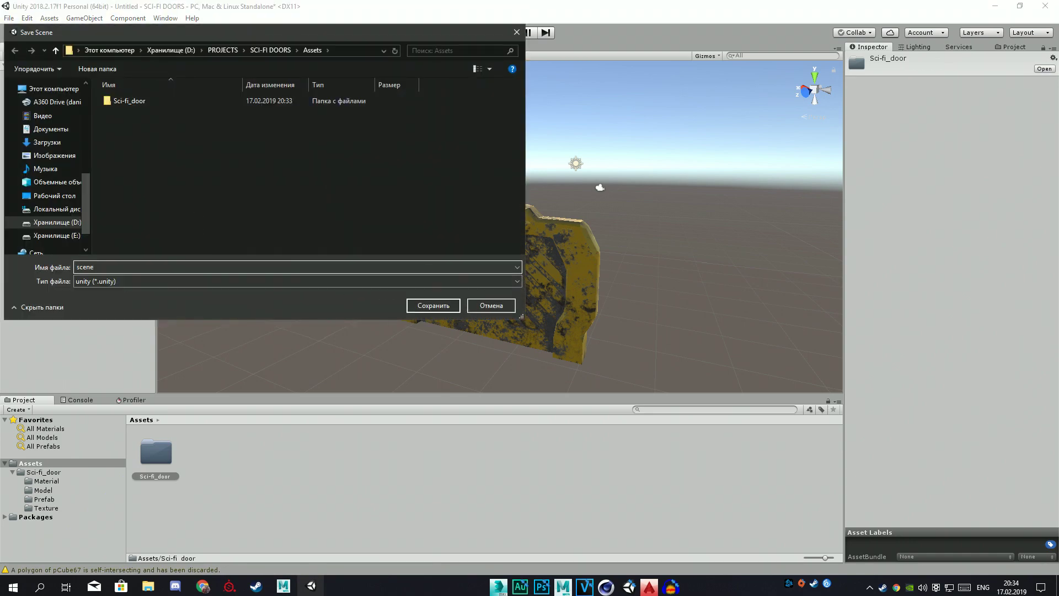
type("in")
key("Return")
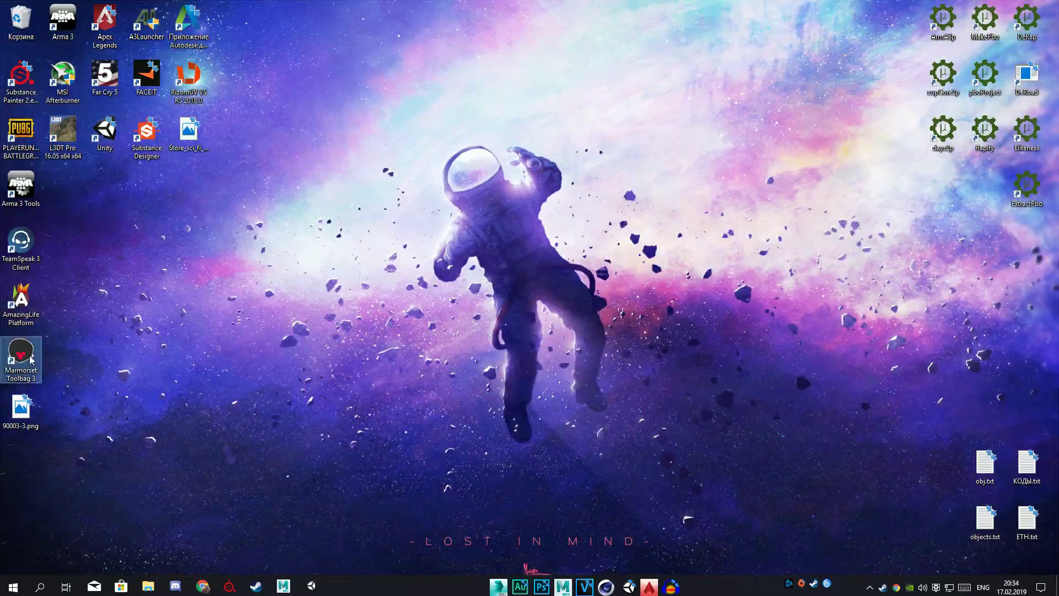
double_click(21, 356)
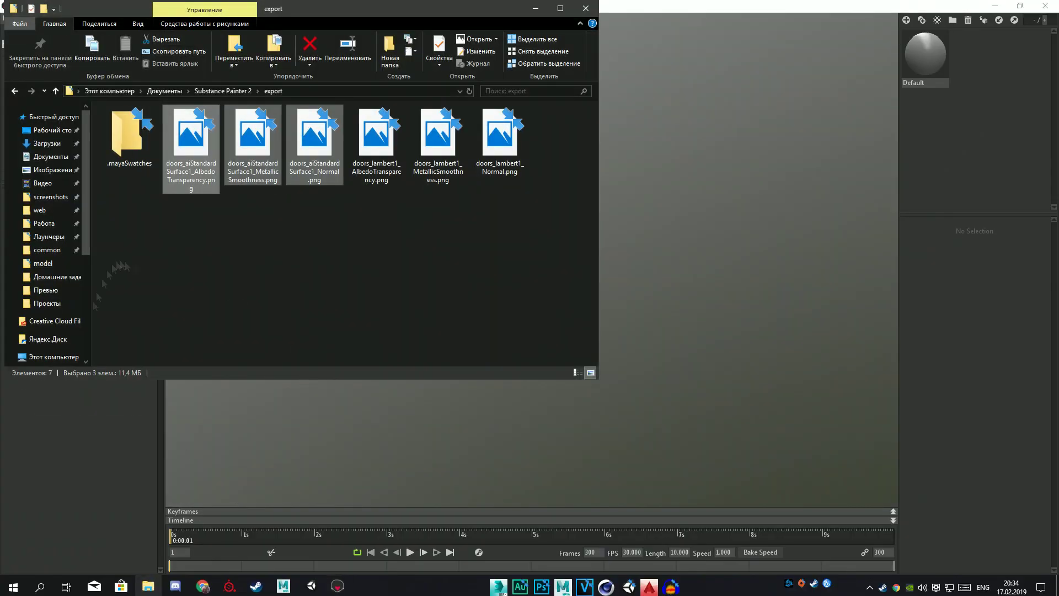
Step: Import doors.fbx from the downloads model folder into the viewport
left_click(55, 144)
scroll(232, 237, "down", 5)
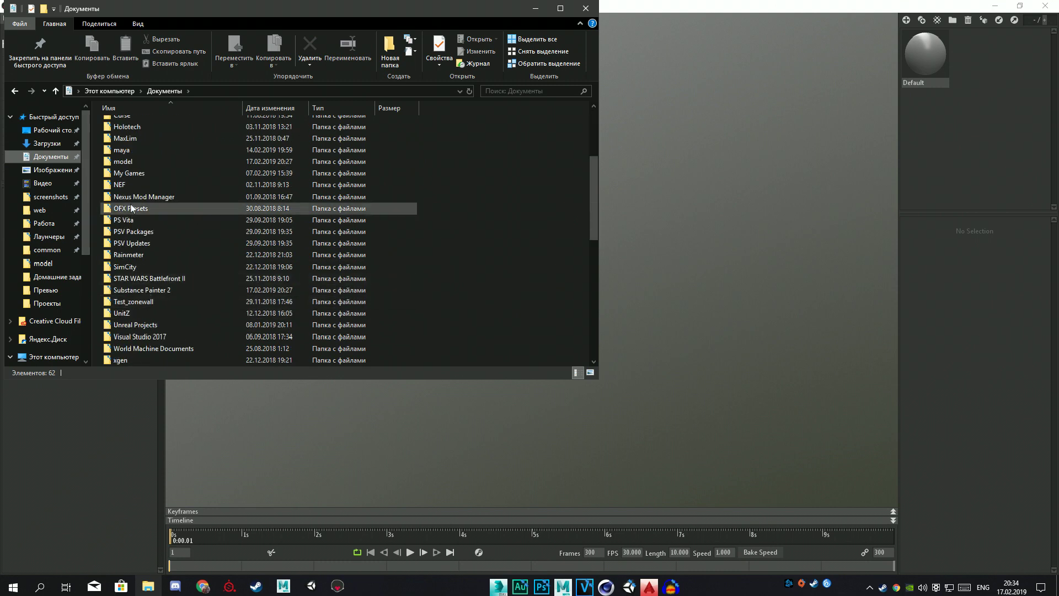
double_click(123, 124)
left_click_drag(252, 138, 256, 417)
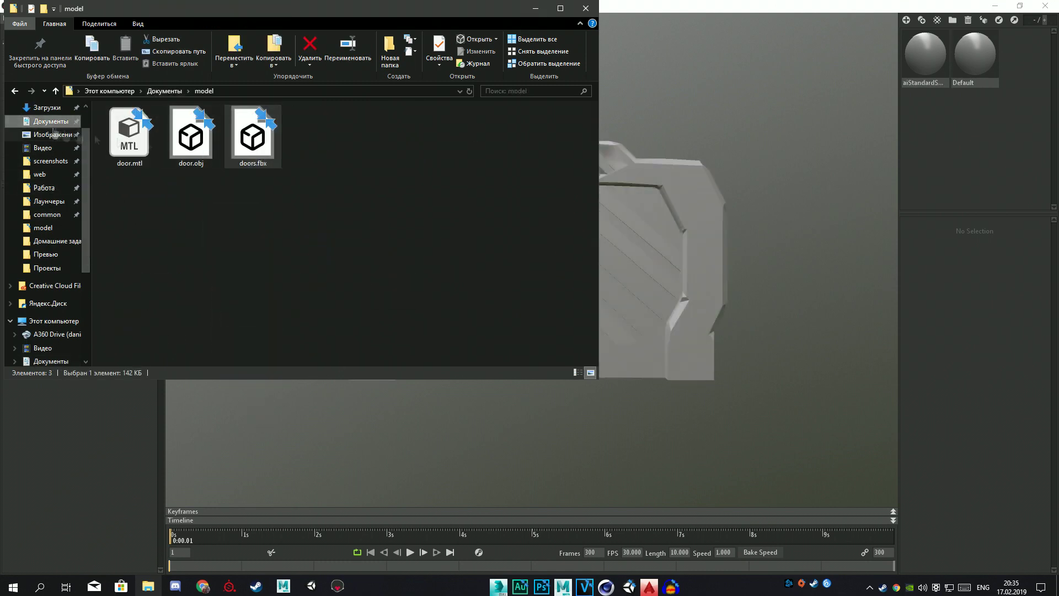
Step: Locate the Substance Painter 2 export folder and create a material from the exported textures
left_click(53, 125)
scroll(312, 275, "down", 10)
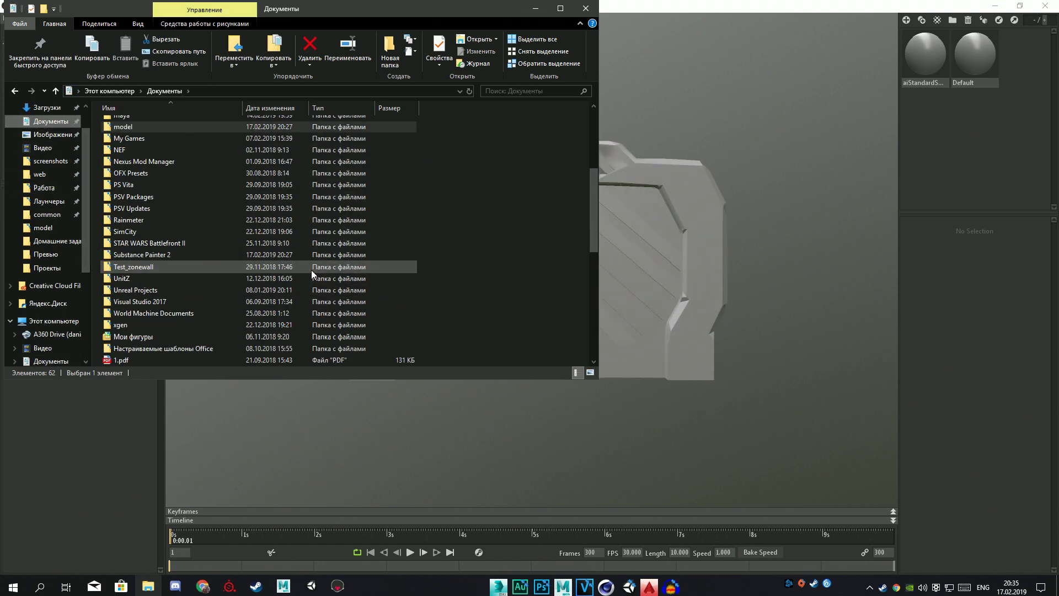
scroll(50, 248, "down", 4)
left_click(55, 307)
scroll(168, 207, "down", 5)
double_click(129, 150)
double_click(143, 136)
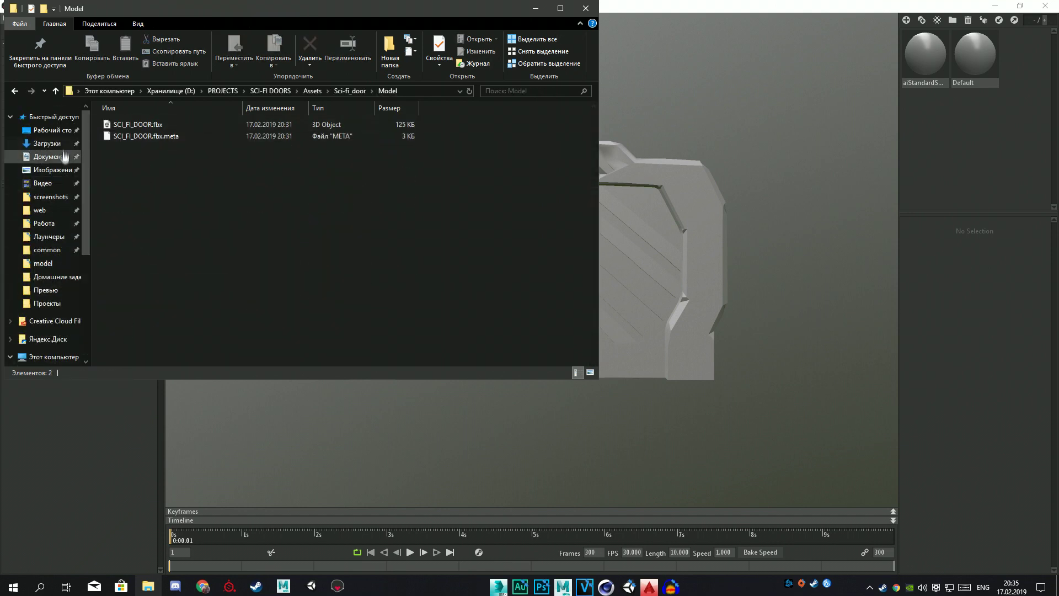
left_click(65, 157)
double_click(127, 236)
double_click(127, 132)
left_click_drag(935, 168, 938, 169)
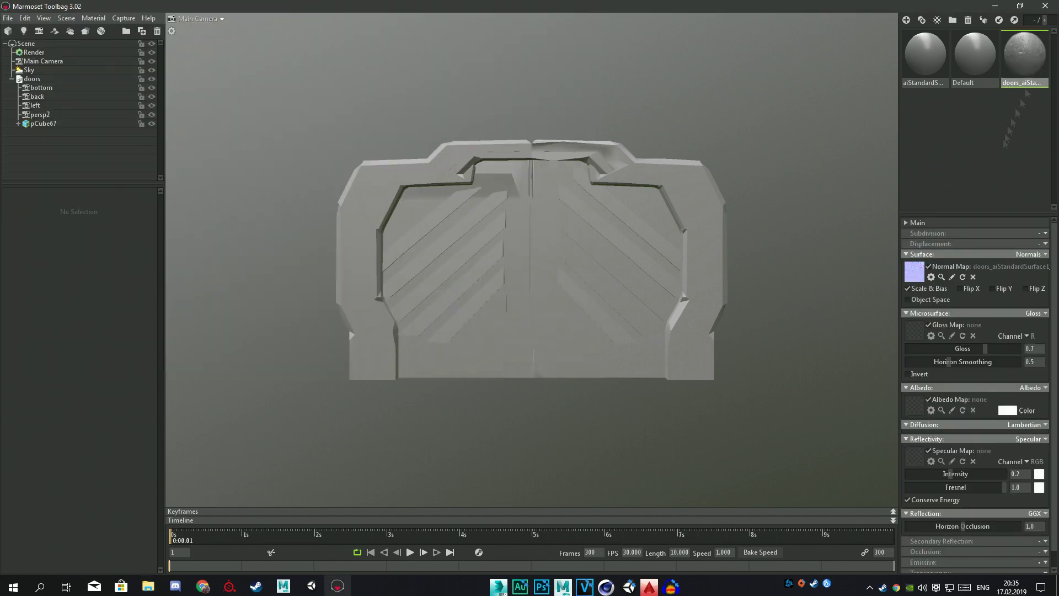
Step: Give NewMat01 the exported normal and albedo textures and apply it to the door
left_click(1019, 91)
left_click(914, 272)
scroll(220, 166, "down", 5)
double_click(165, 203)
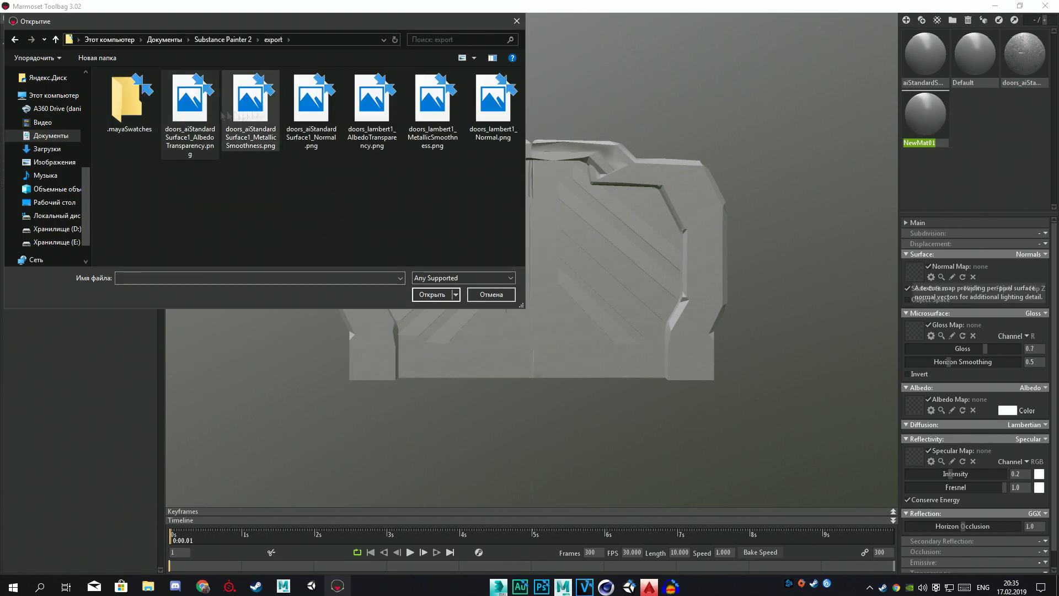
double_click(436, 104)
left_click(914, 405)
double_click(246, 105)
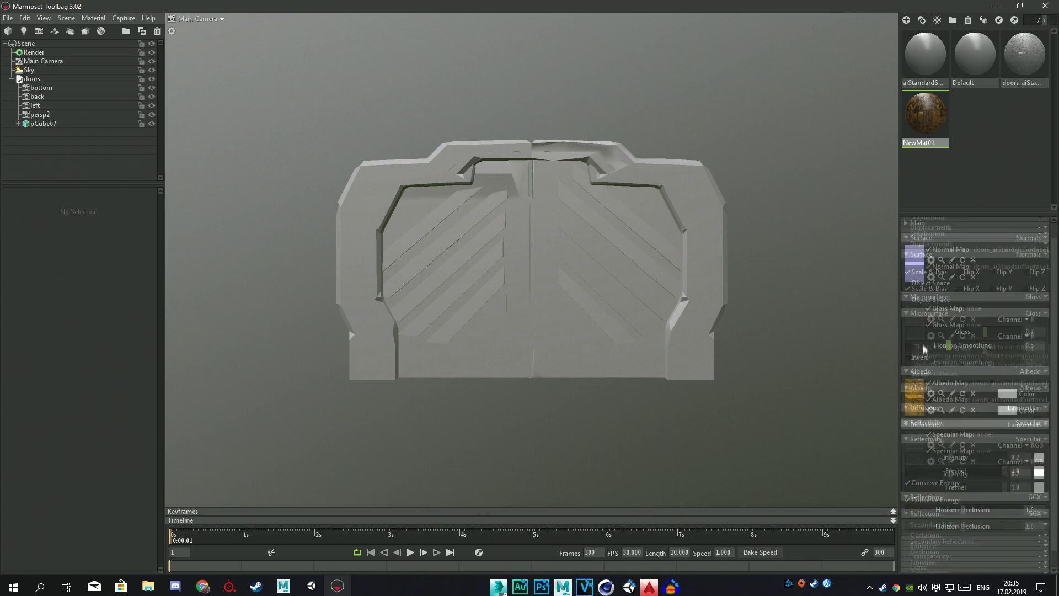
mouse_move(925, 113)
left_mouse_down()
mouse_move(530, 259)
mouse_move(443, 162)
left_mouse_up()
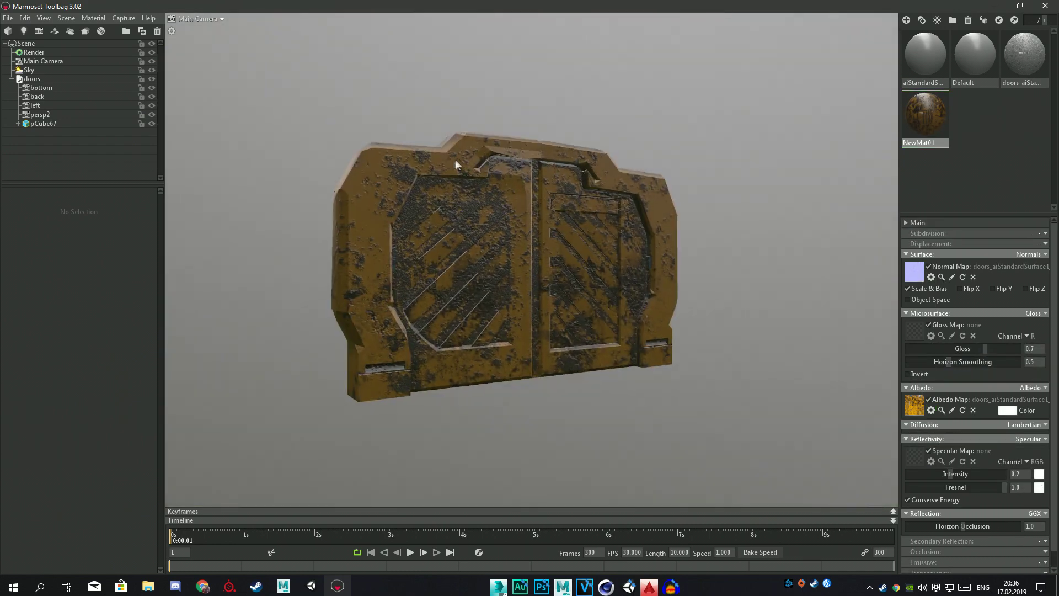
Step: Save the Marmoset scene as sci-fi_dor
left_click(8, 18)
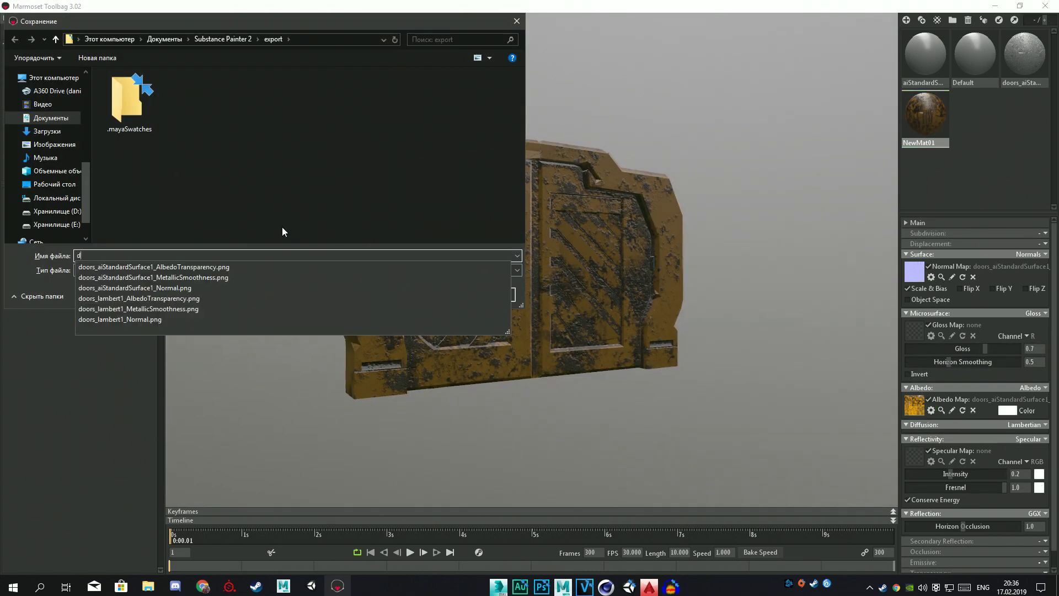
type("_dor")
key("Return")
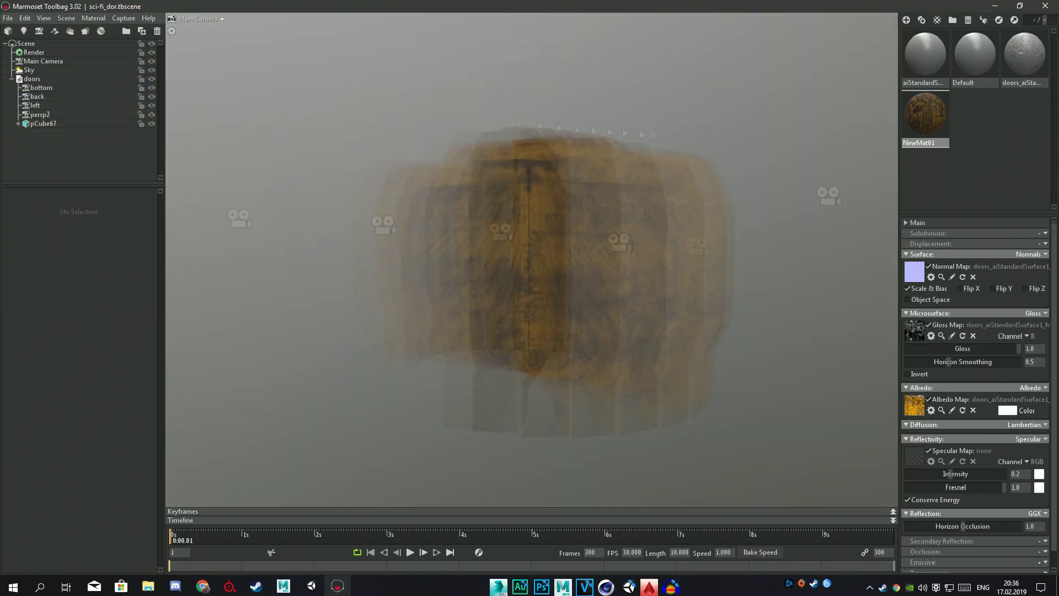
Step: Review the Sky and Render settings, add Camera 1, and return to the main camera
left_click_drag(539, 126, 482, 118)
left_click(28, 70)
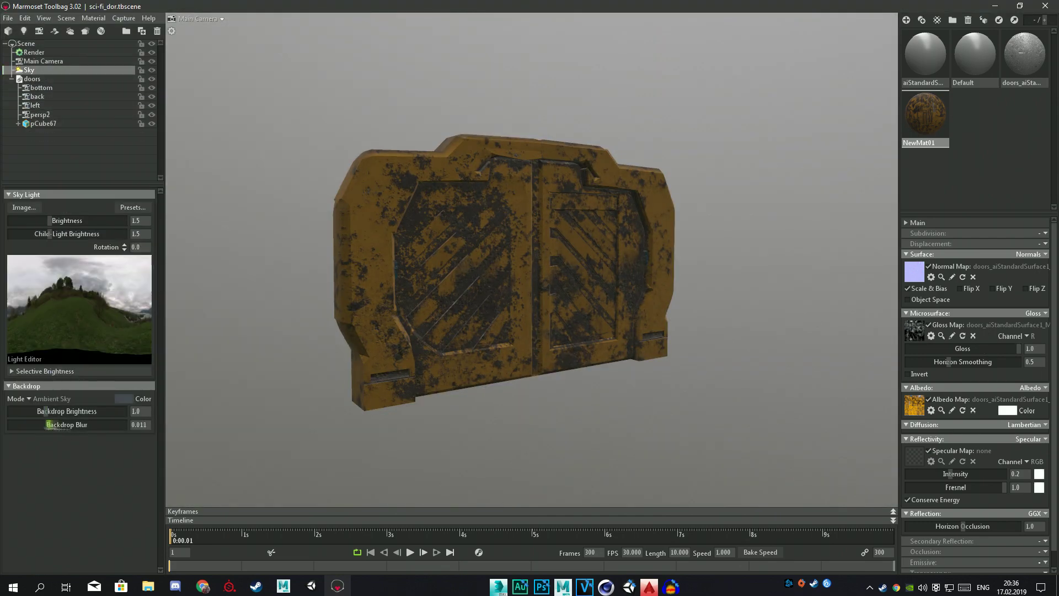
left_click(34, 52)
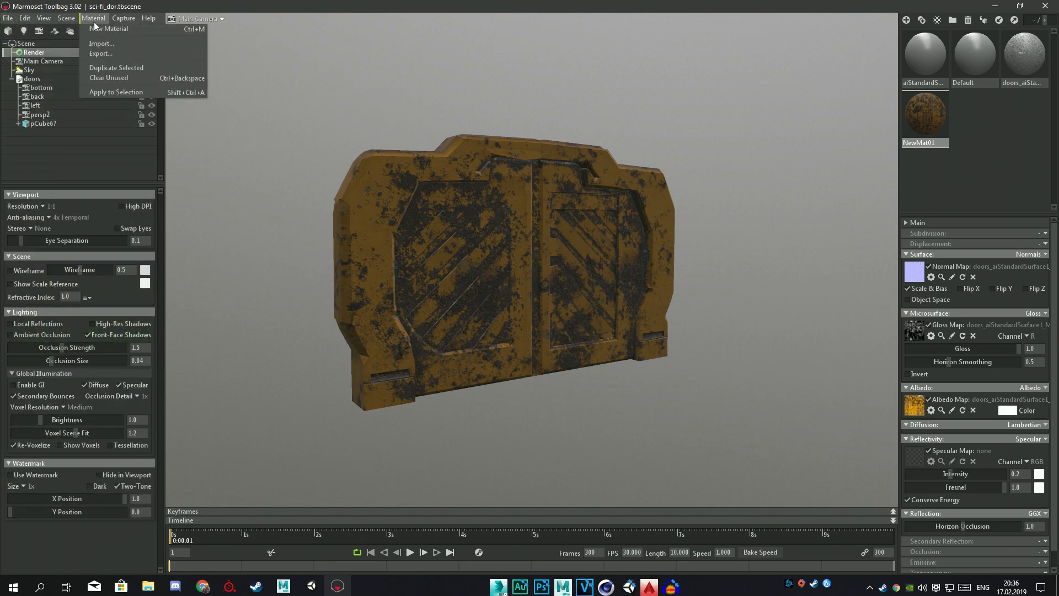
left_click(237, 32)
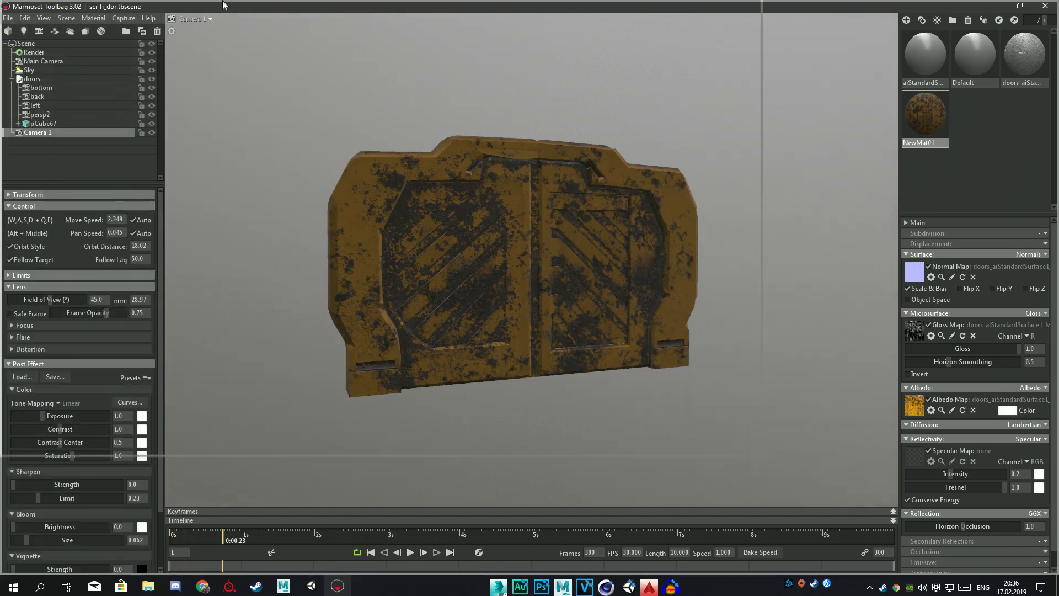
left_click(243, 18)
left_click(124, 18)
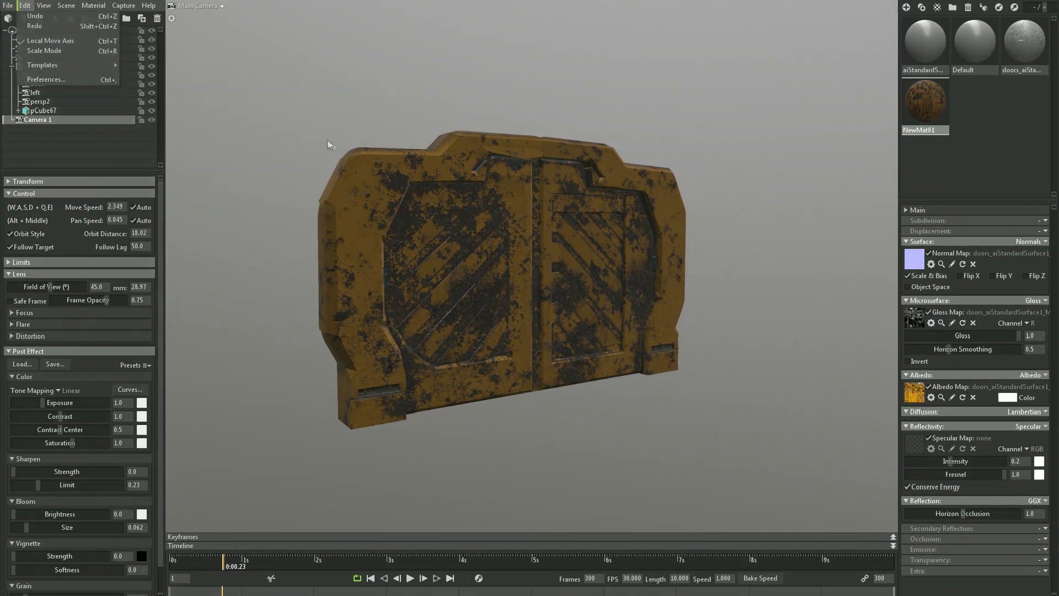
left_click(76, 125)
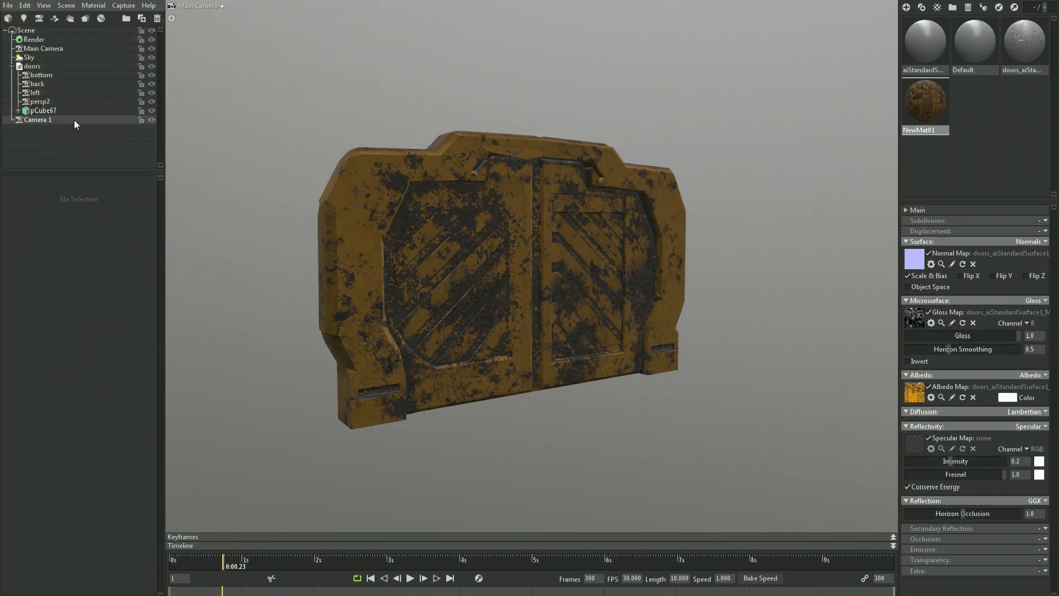
Step: Add a spot light to the door and try the turntable video export option
left_click(23, 19)
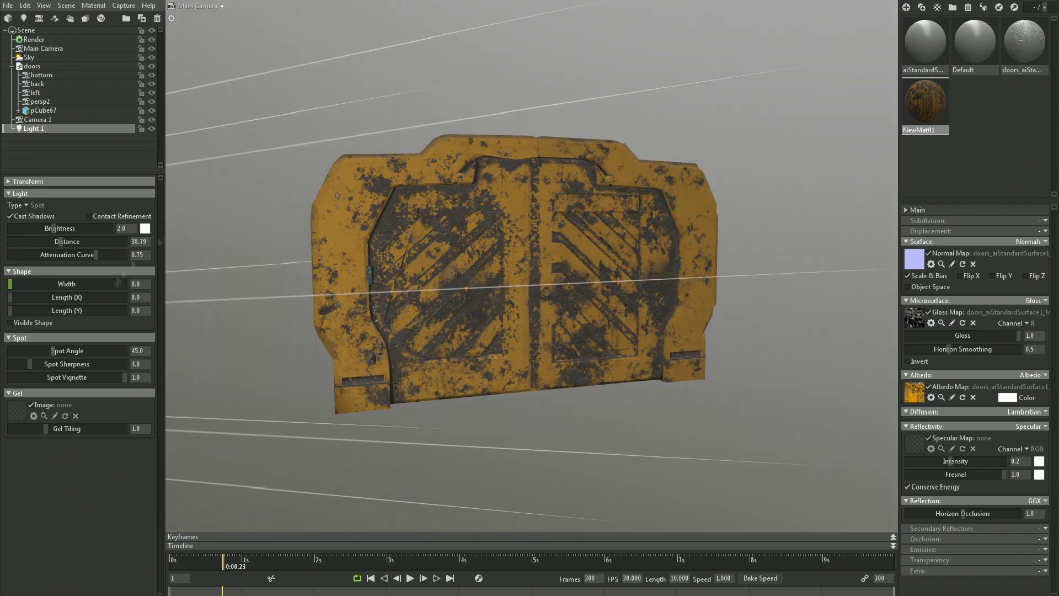
left_click(134, 7)
left_click(138, 63)
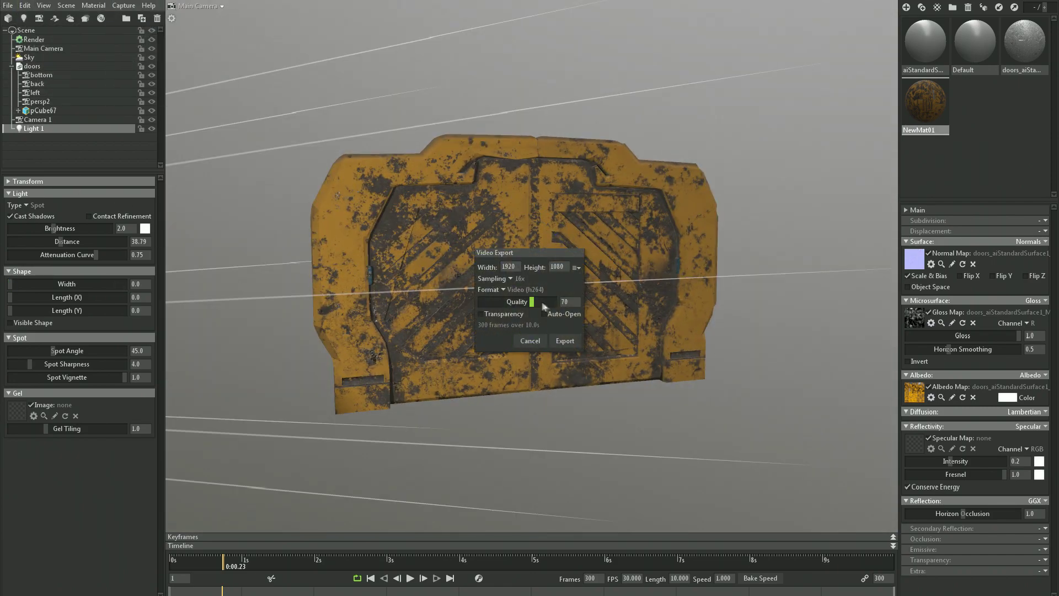
left_click(565, 340)
left_click(124, 6)
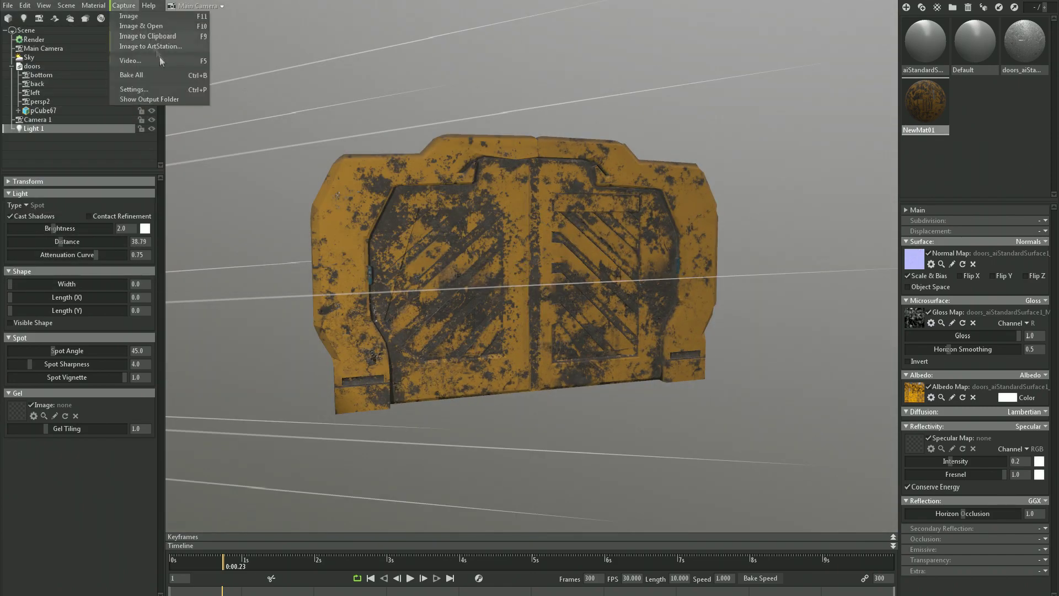
left_click(155, 81)
Step: Raise the main camera's lens flare in Capture Settings and capture the door image with F10
left_click_drag(354, 199, 399, 195)
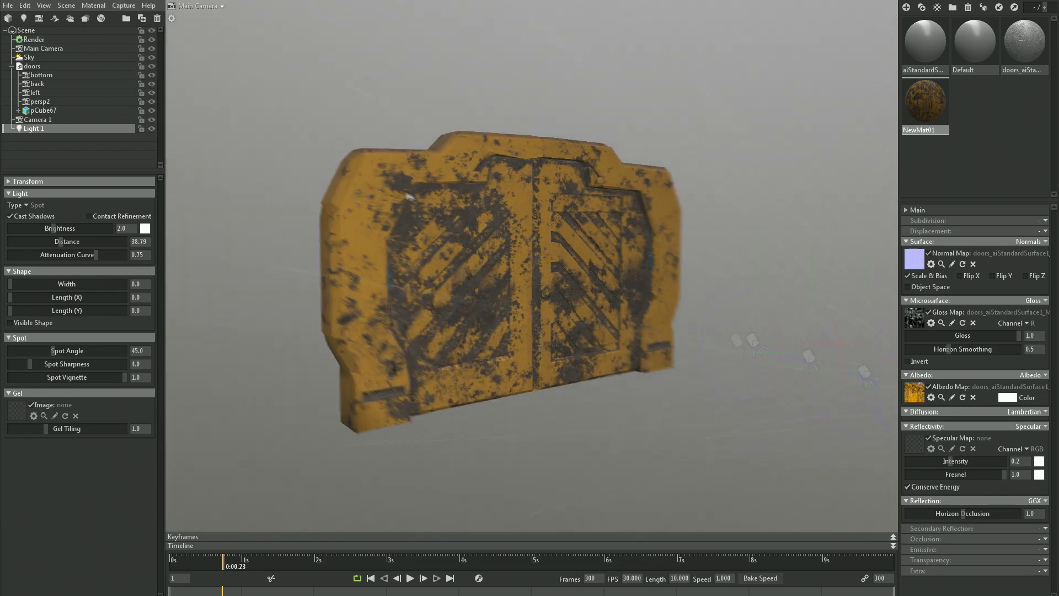
left_click(124, 5)
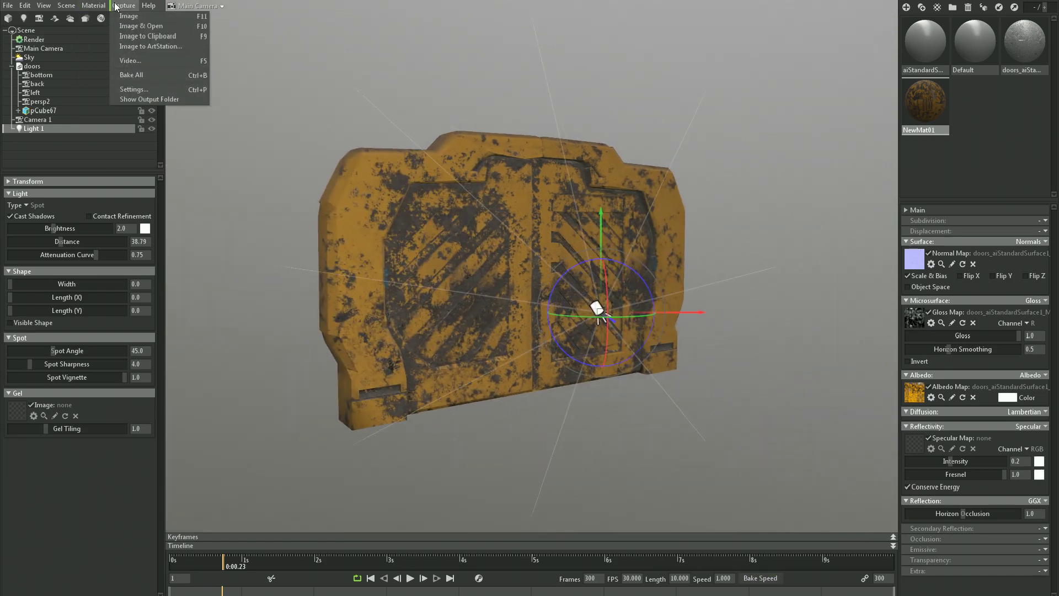
left_click(138, 99)
left_click(573, 375)
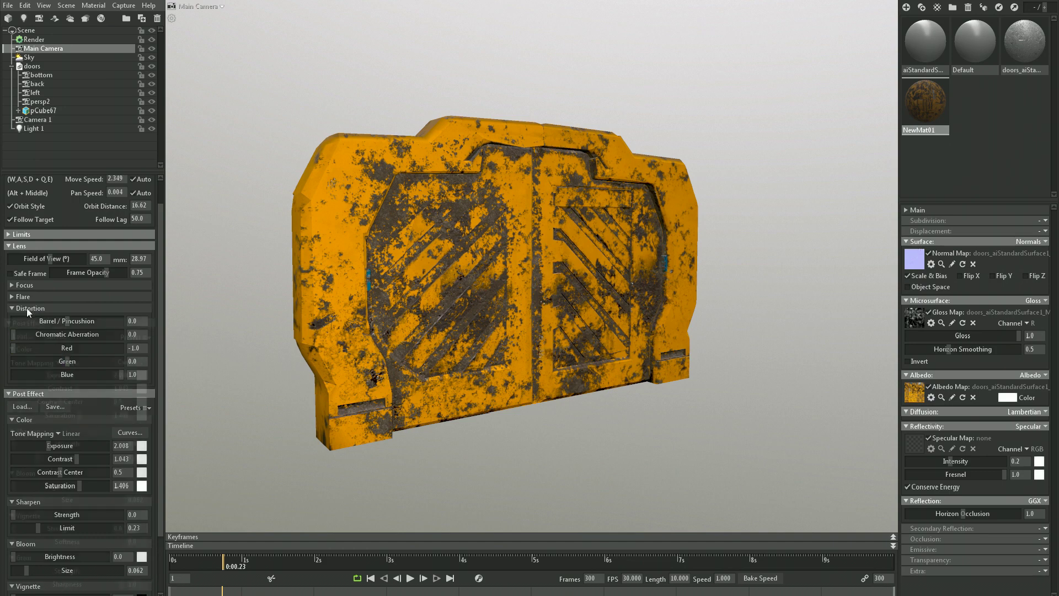
left_click_drag(26, 308, 97, 310)
left_click(24, 285)
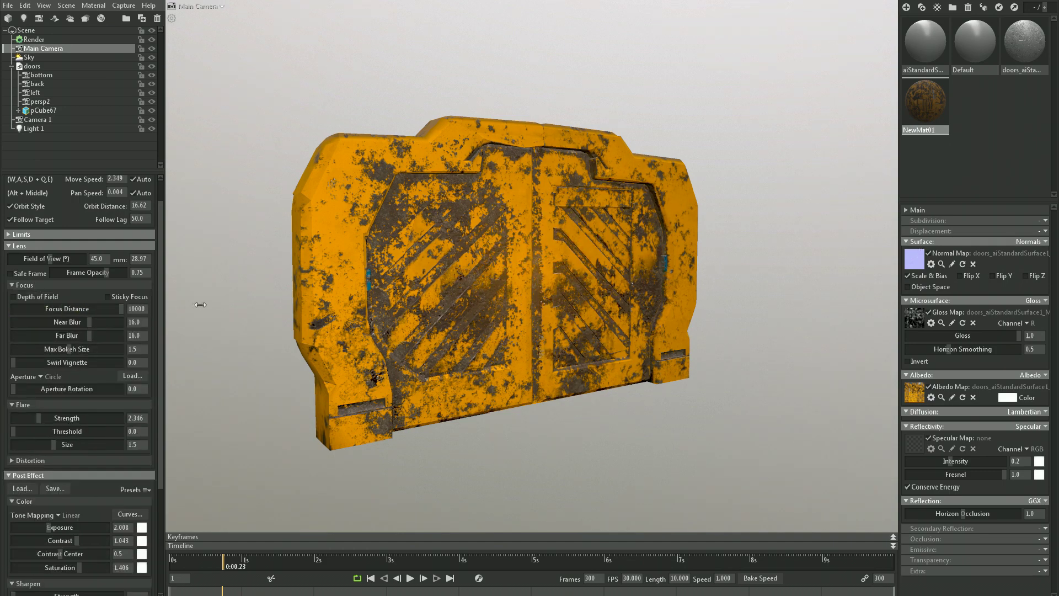
left_click(362, 64)
key("F10")
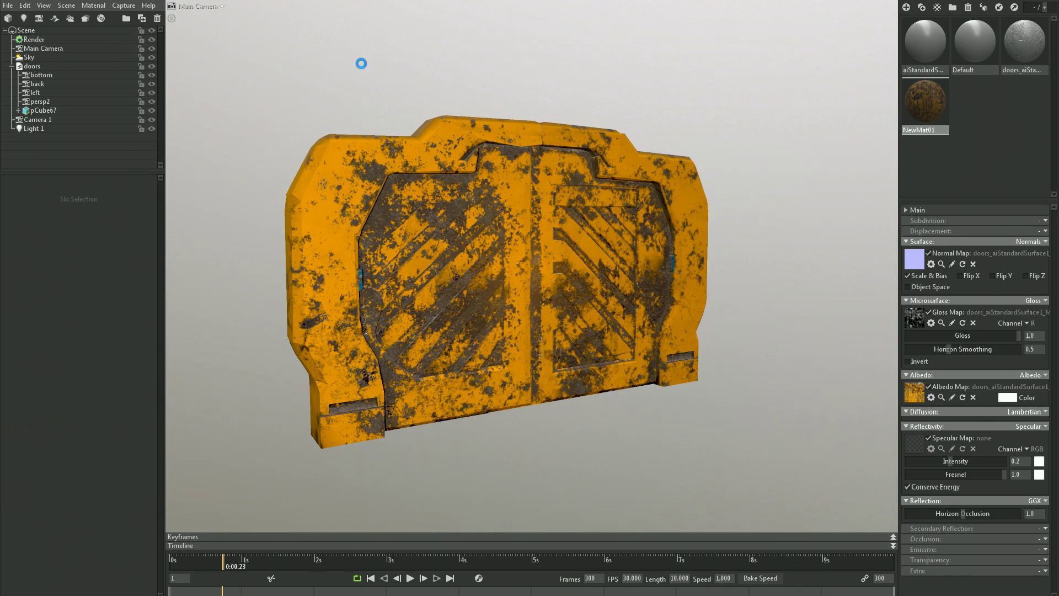